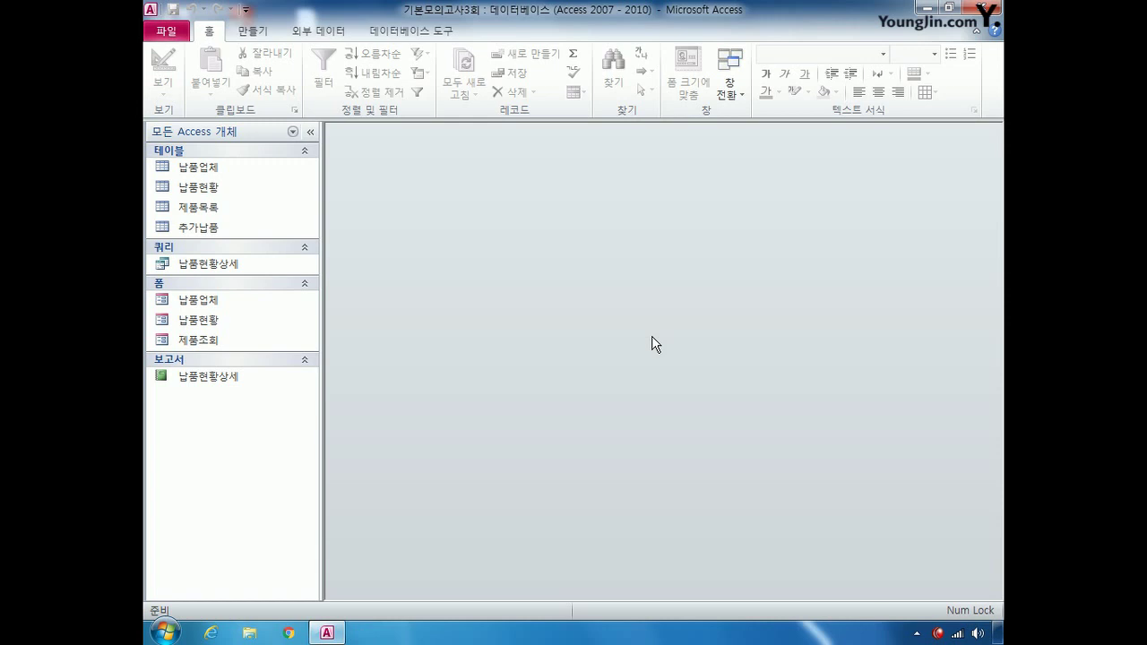
- Open the 납품현황 table in design view and make 납품일자, 납품업체코드 and 제품코드 its combined primary key
right_click(213, 190)
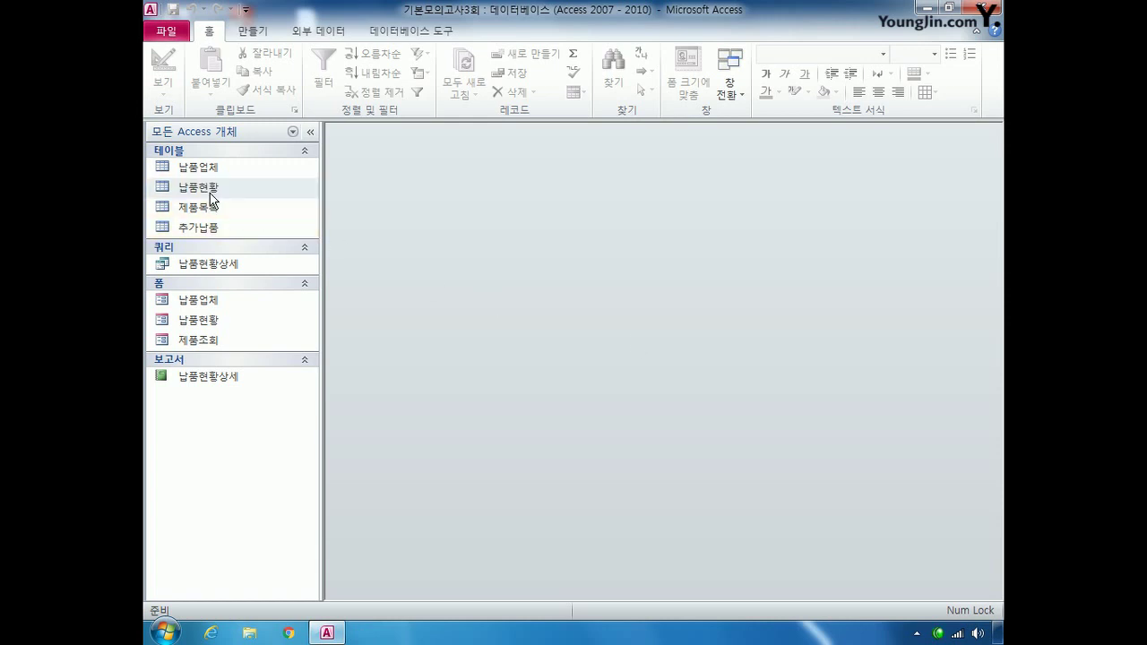
click(269, 224)
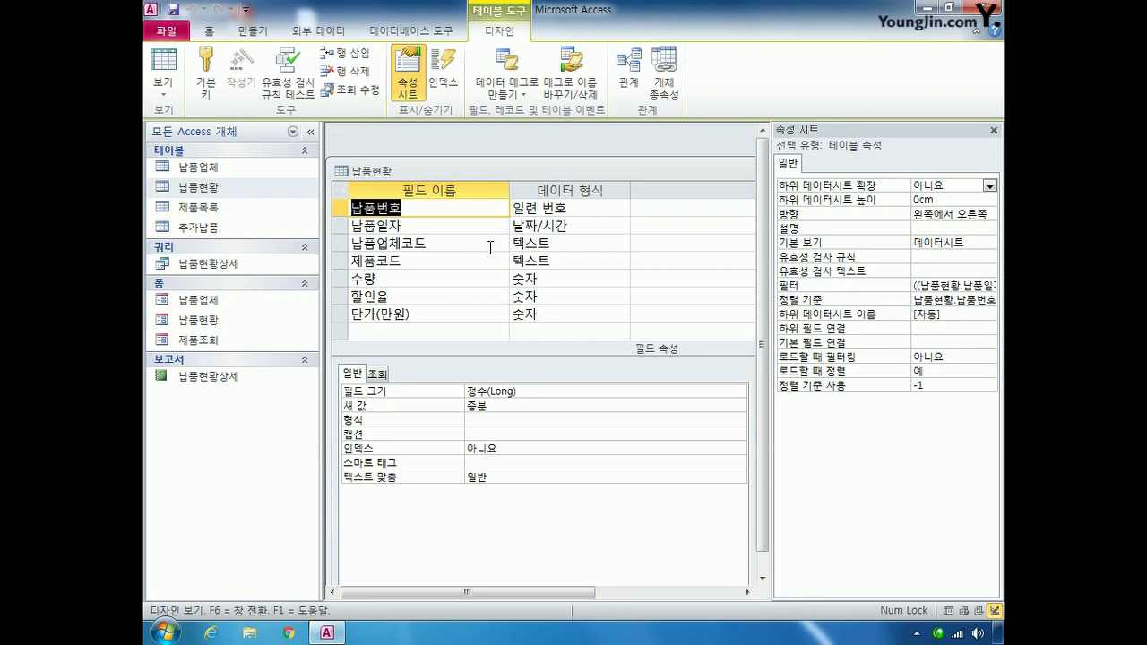
click(341, 230)
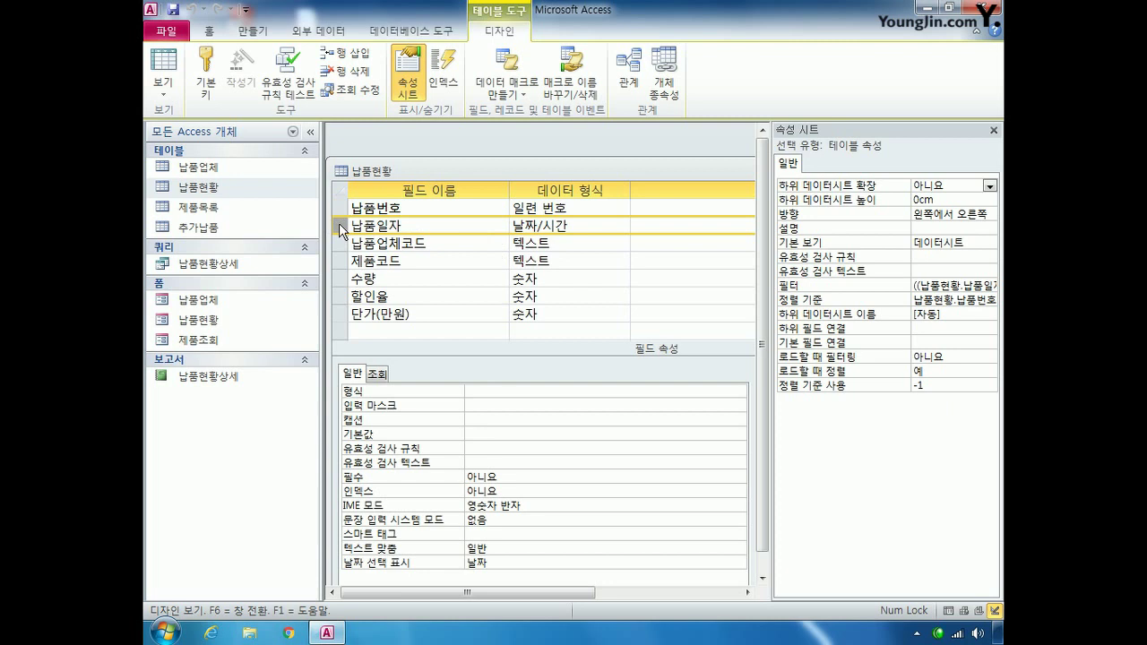
click(341, 242)
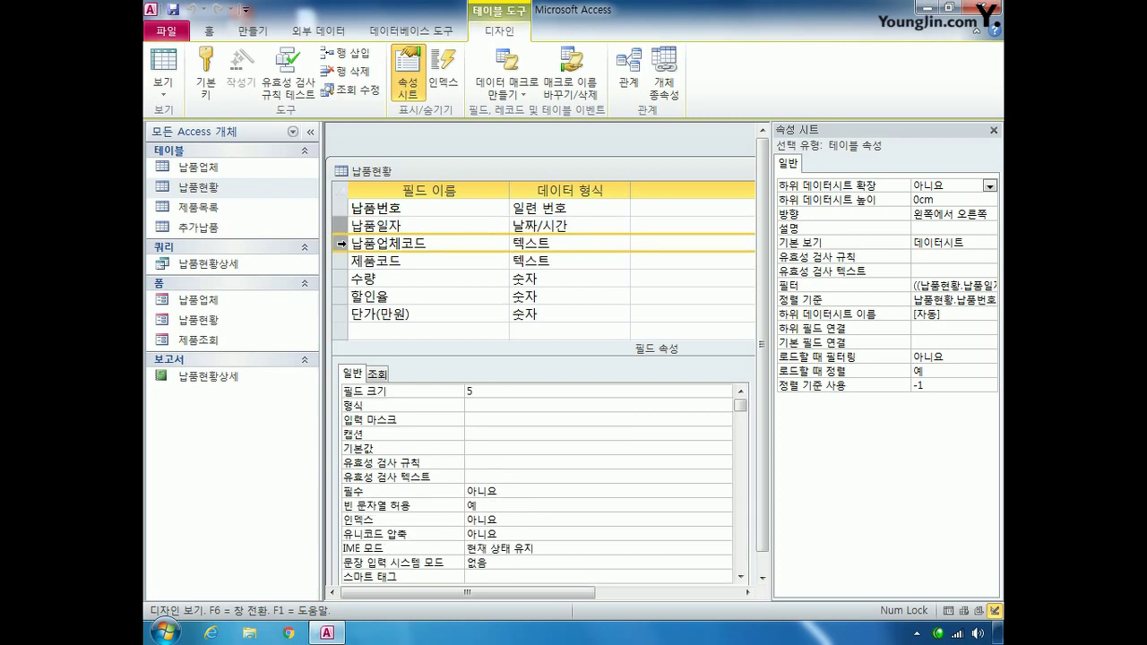
ctrl+click(341, 260)
click(205, 72)
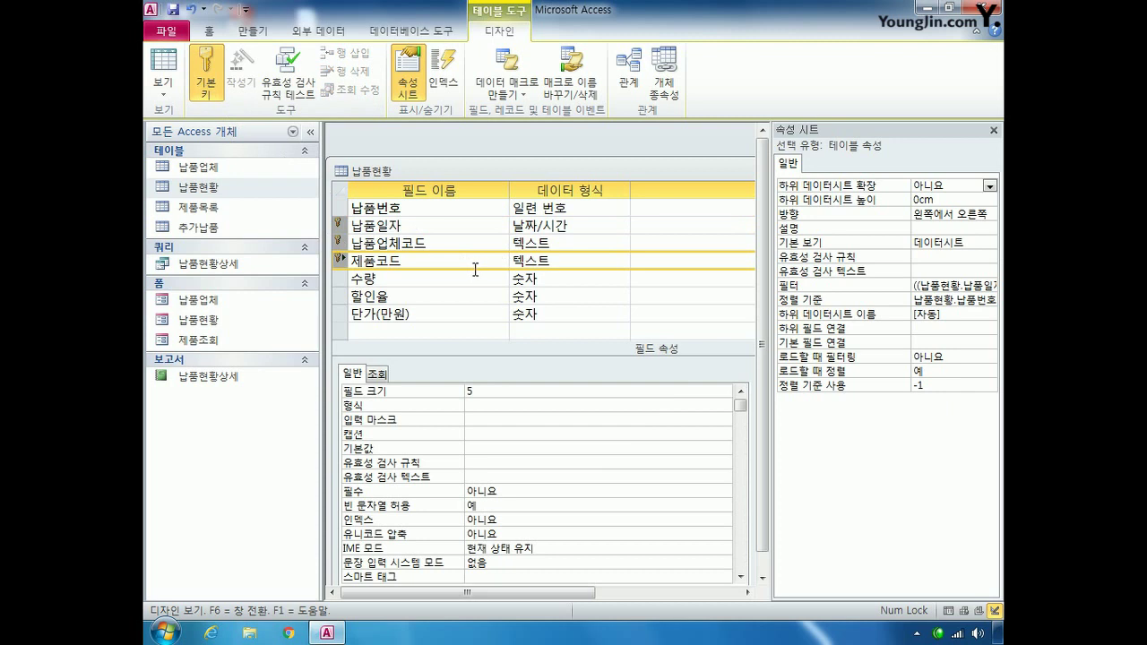
- Set the 납품일자 field's 필수 property to 예 and close the property sheet
click(341, 224)
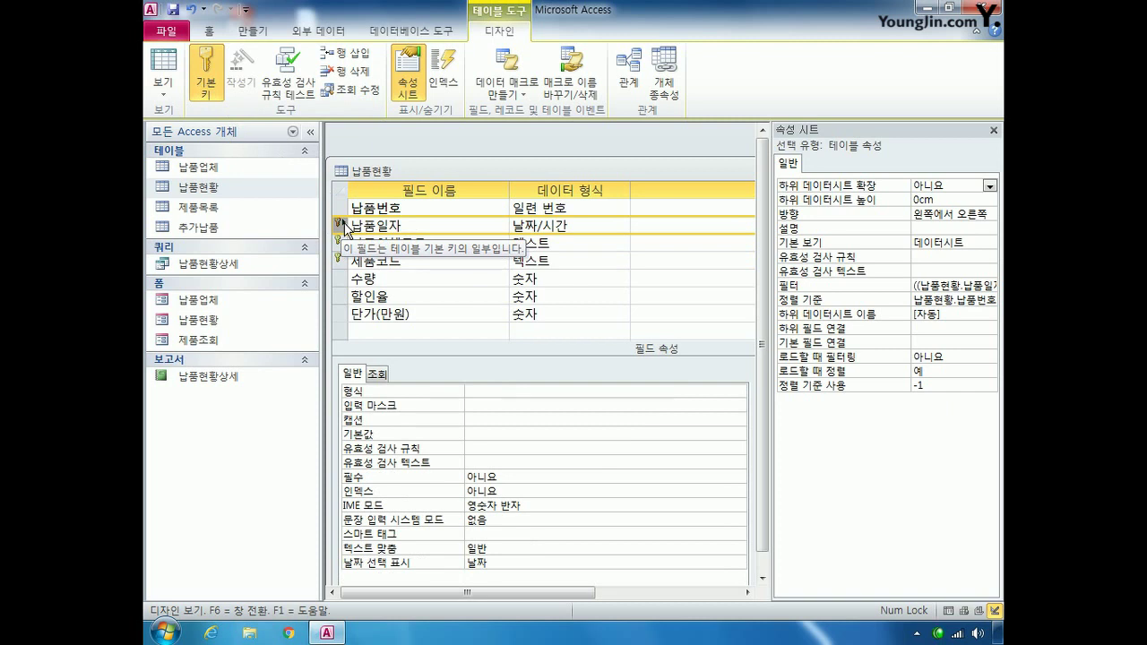
click(524, 478)
click(739, 479)
click(719, 491)
click(532, 475)
click(993, 131)
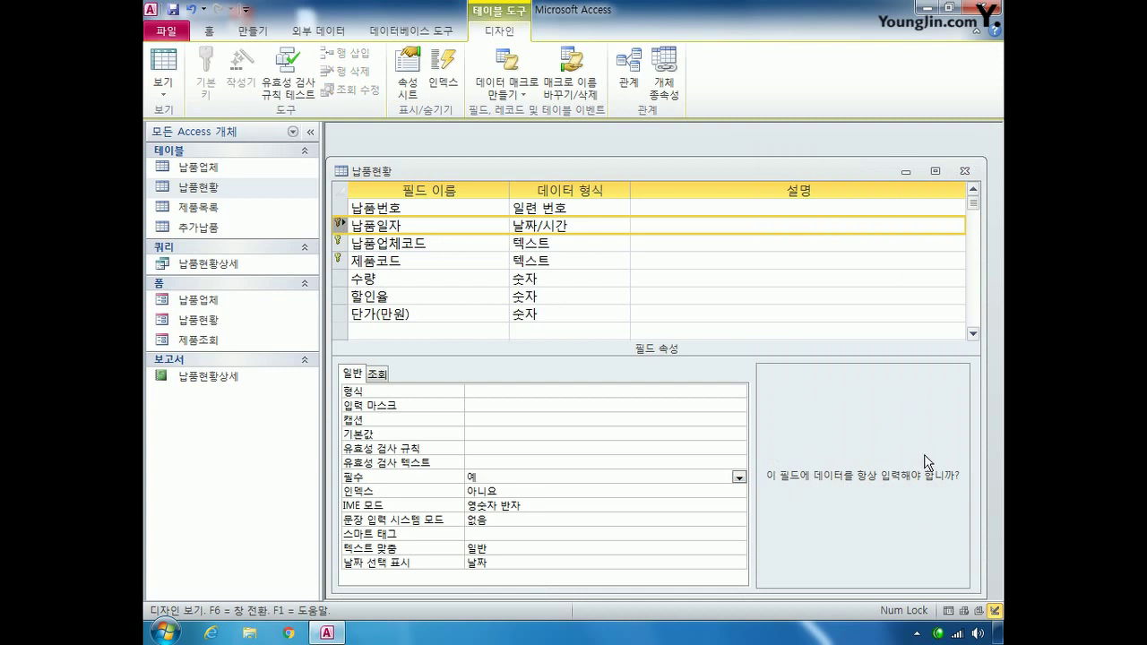
- Give the 수량 field the validation rule >=1 and <=1000
click(341, 279)
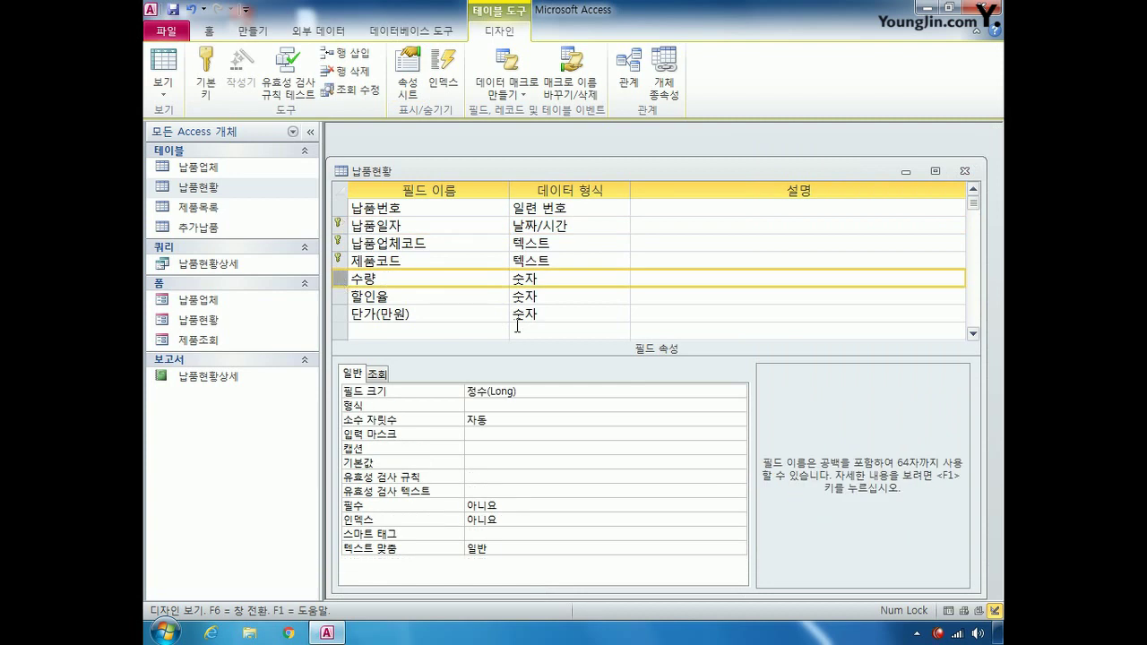
click(496, 476)
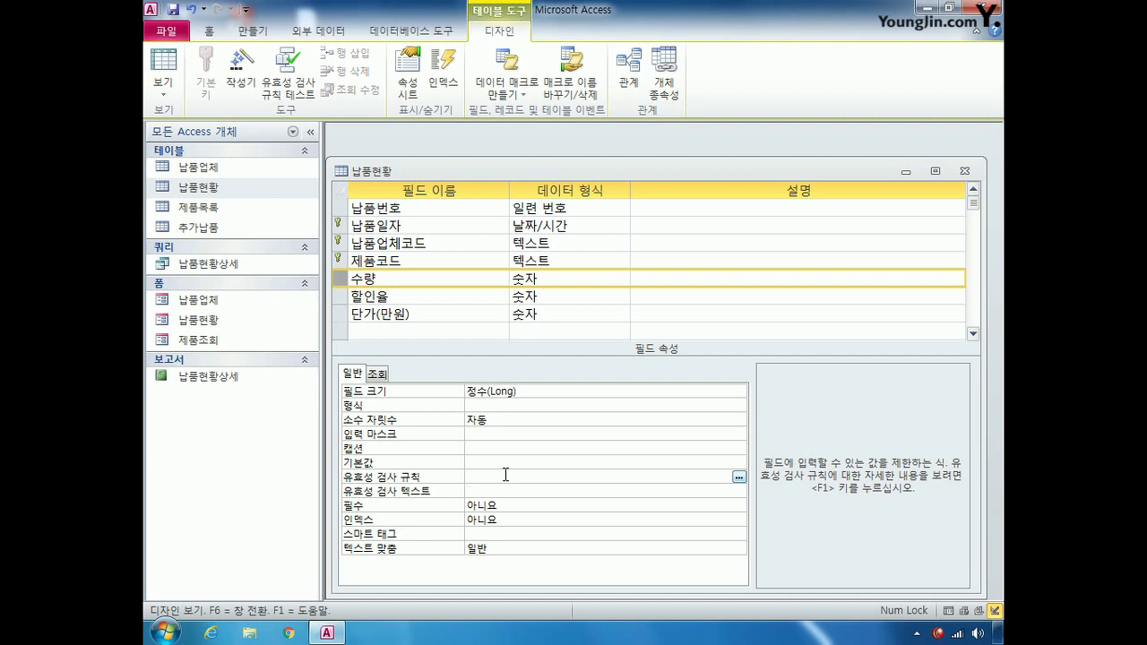
text(>=1 and <=1000)
- Set the 수량 field's validation text to "1부터 1000사이의 값을 입력하세요" and close the 납품현황 table with its design changes saved
click(478, 492)
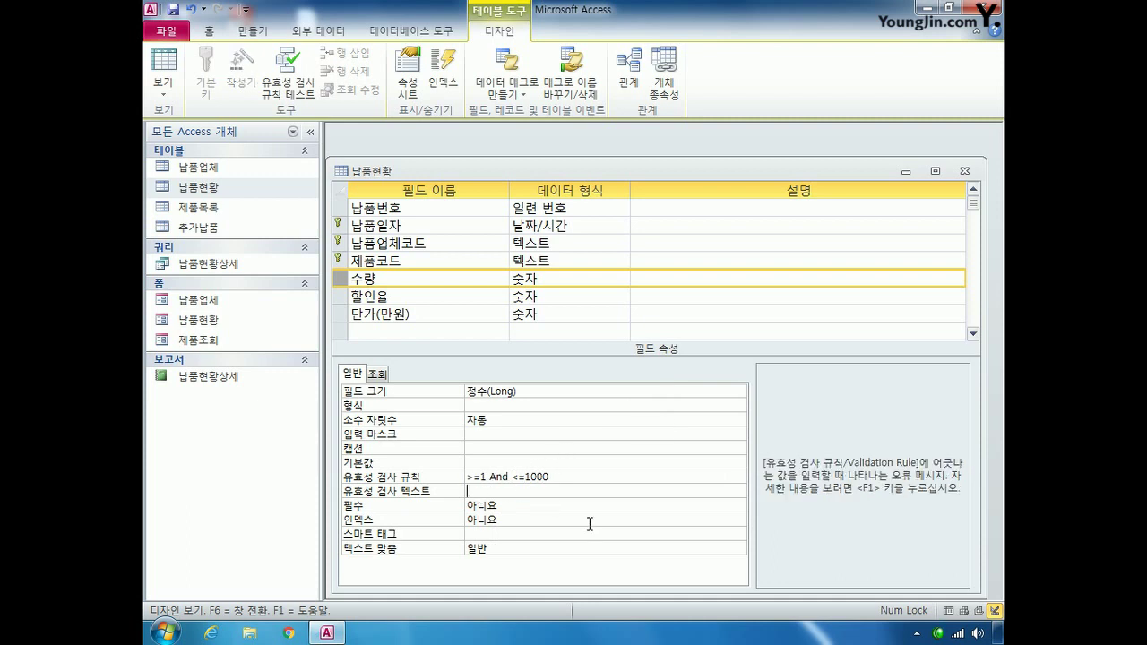
text(1)
text(qn)
key(BackSpace)
key(BackSpace)
key(Hangul)
text(부터 1000사이의)
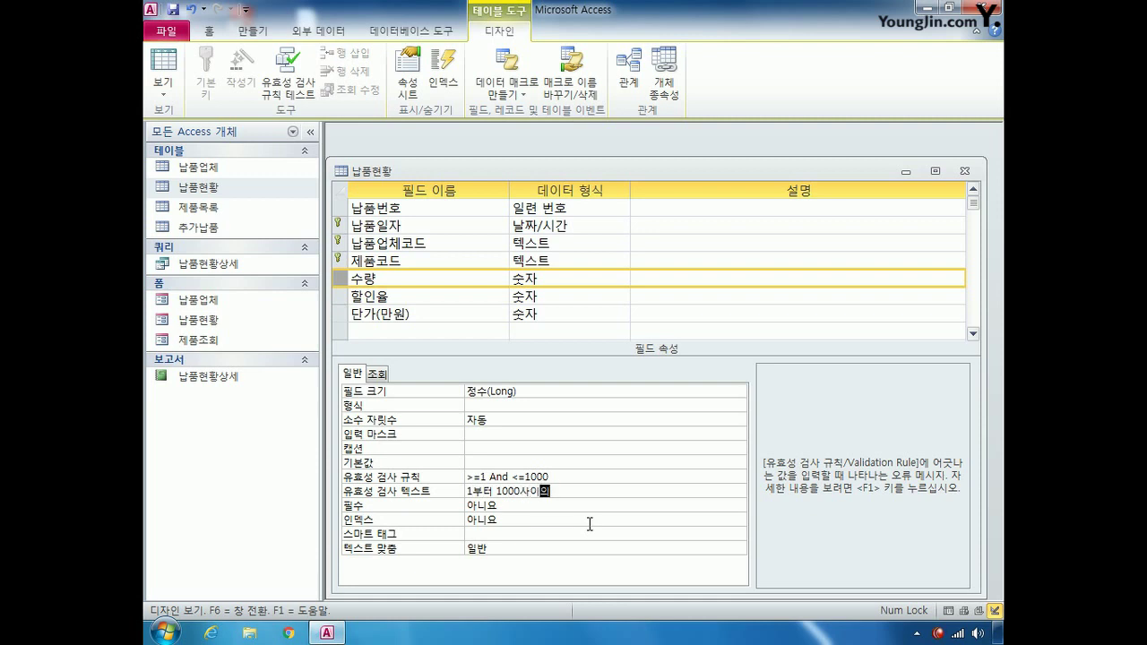
text( 값을 입력하세요)
click(965, 169)
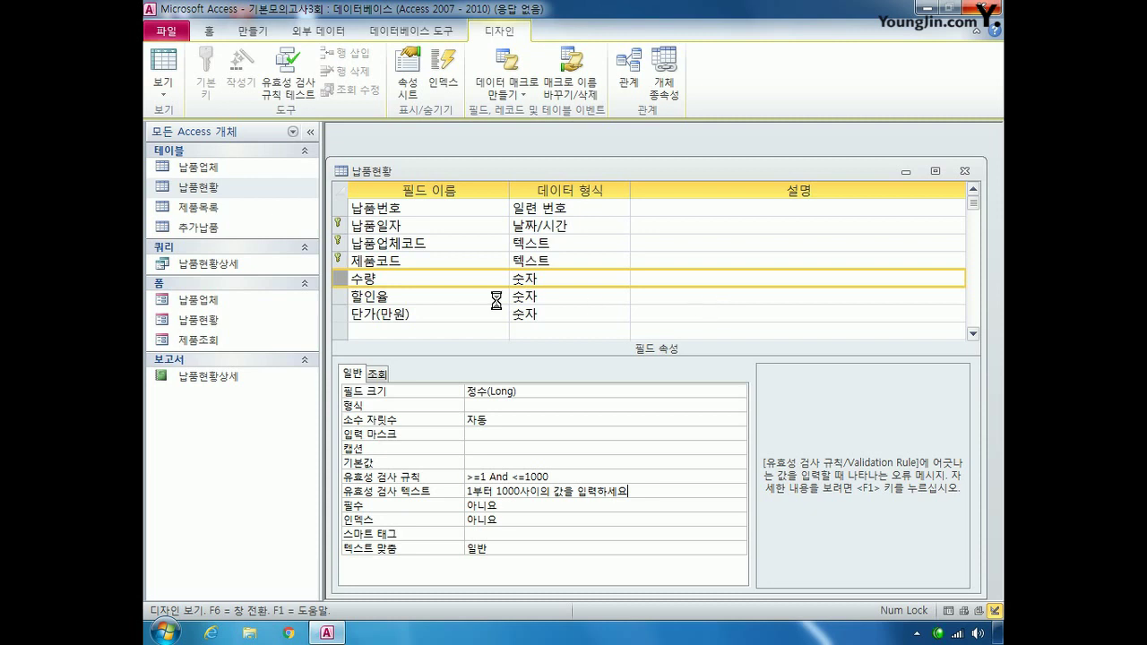
click(484, 358)
click(503, 365)
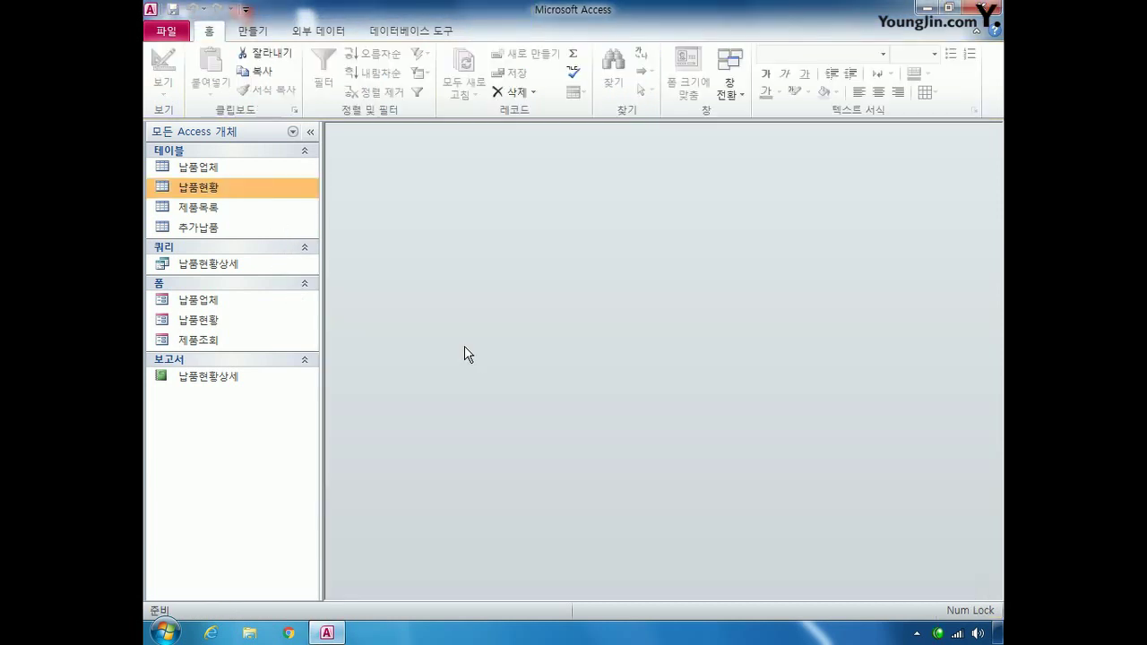
right_click(212, 171)
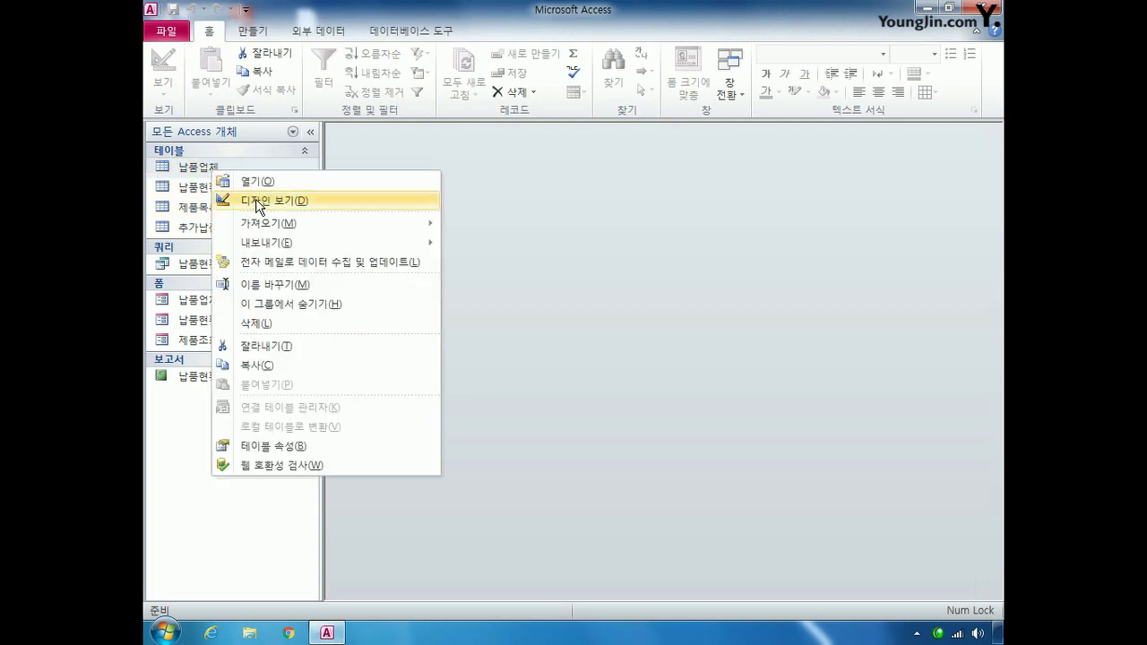
click(224, 201)
drag(572, 154, 571, 151)
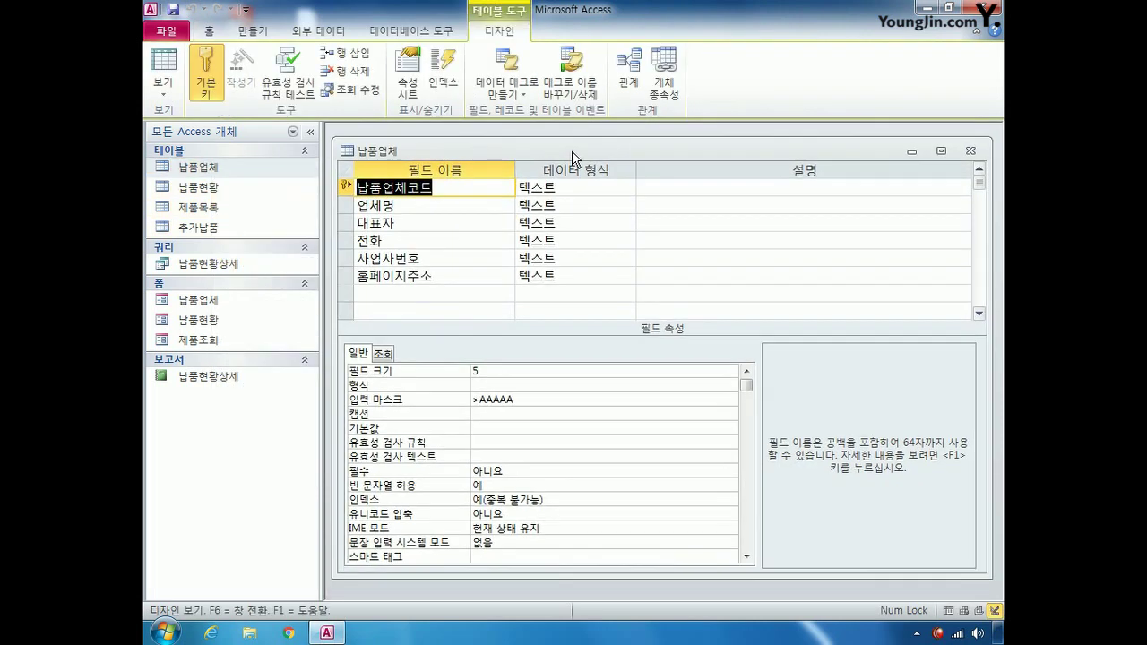
click(349, 260)
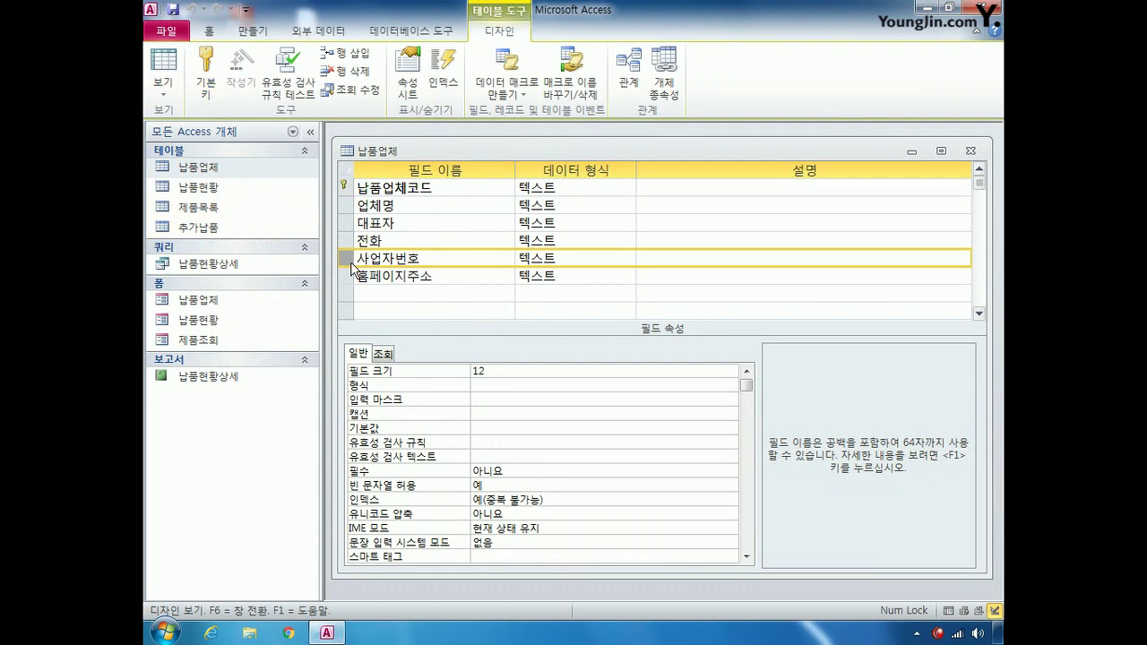
click(485, 401)
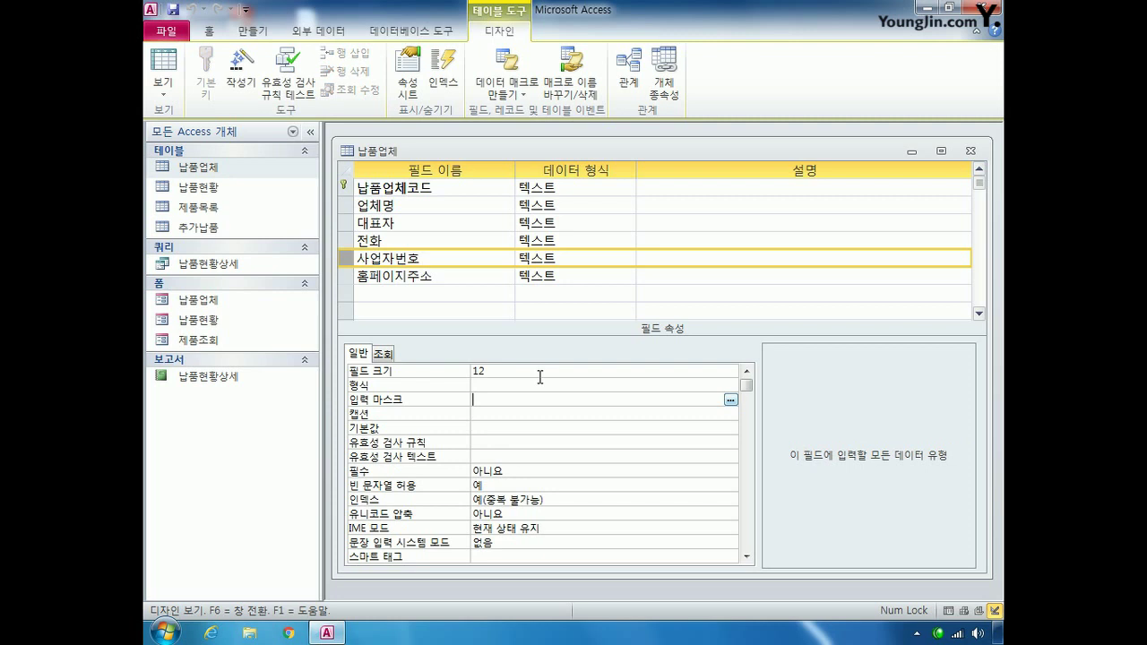
text(000-00-00000)
text(;0;)
text(_)
- Change the 홈페이지주소 field's data type to 하이퍼링크 and close the 납품업체 table with its changes saved
click(342, 275)
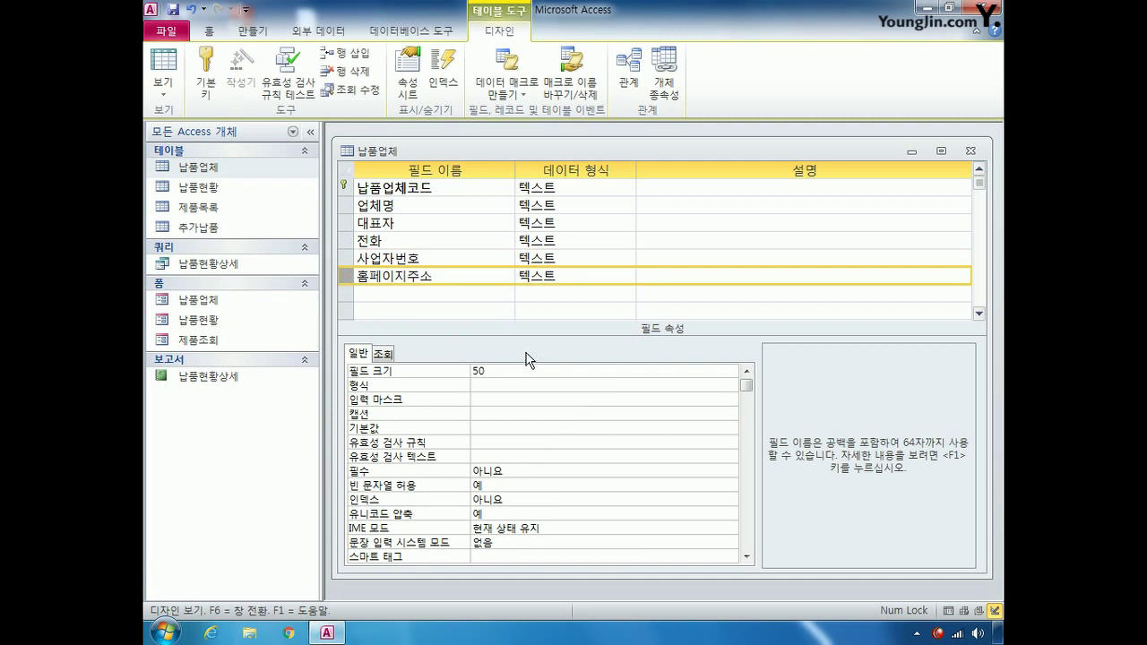
click(596, 275)
click(630, 277)
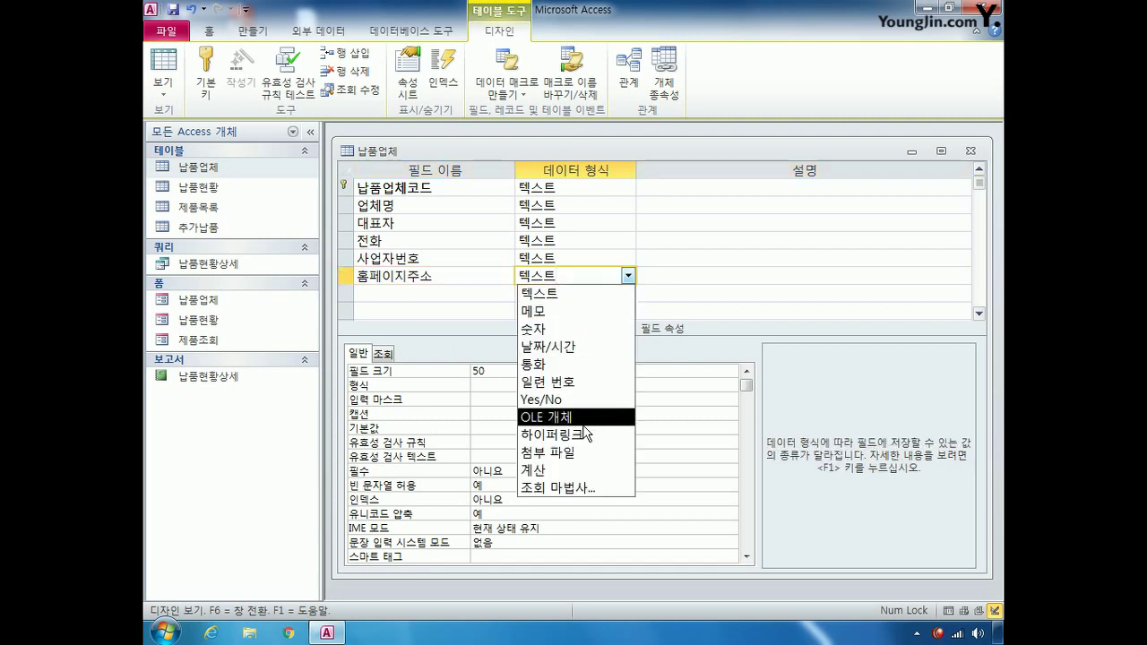
click(574, 434)
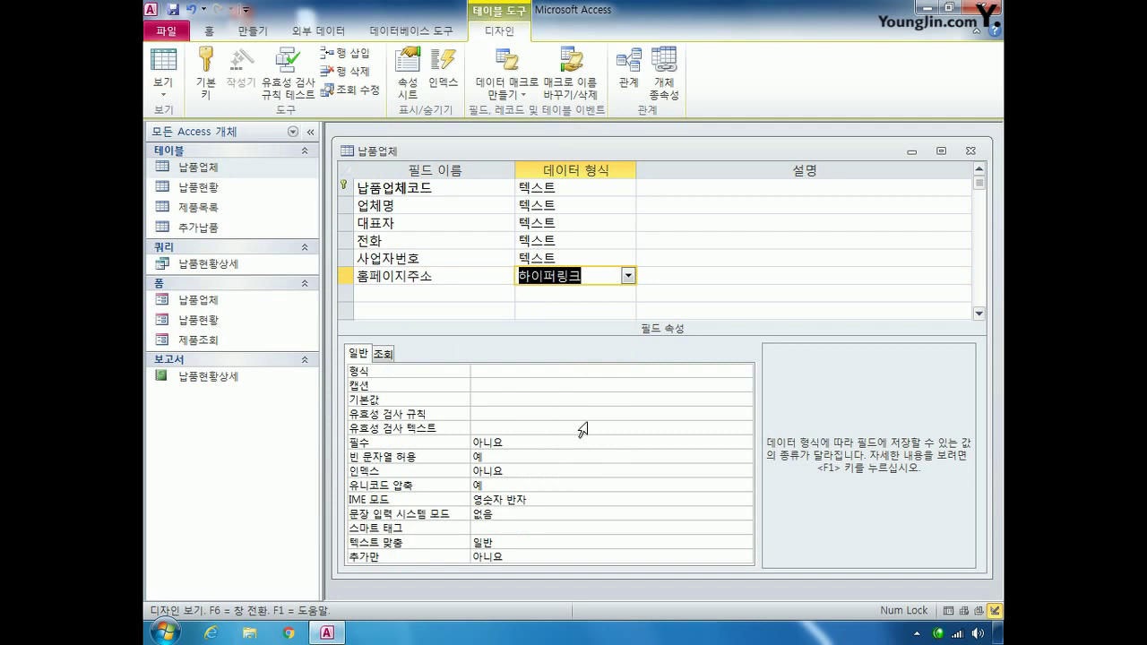
click(969, 151)
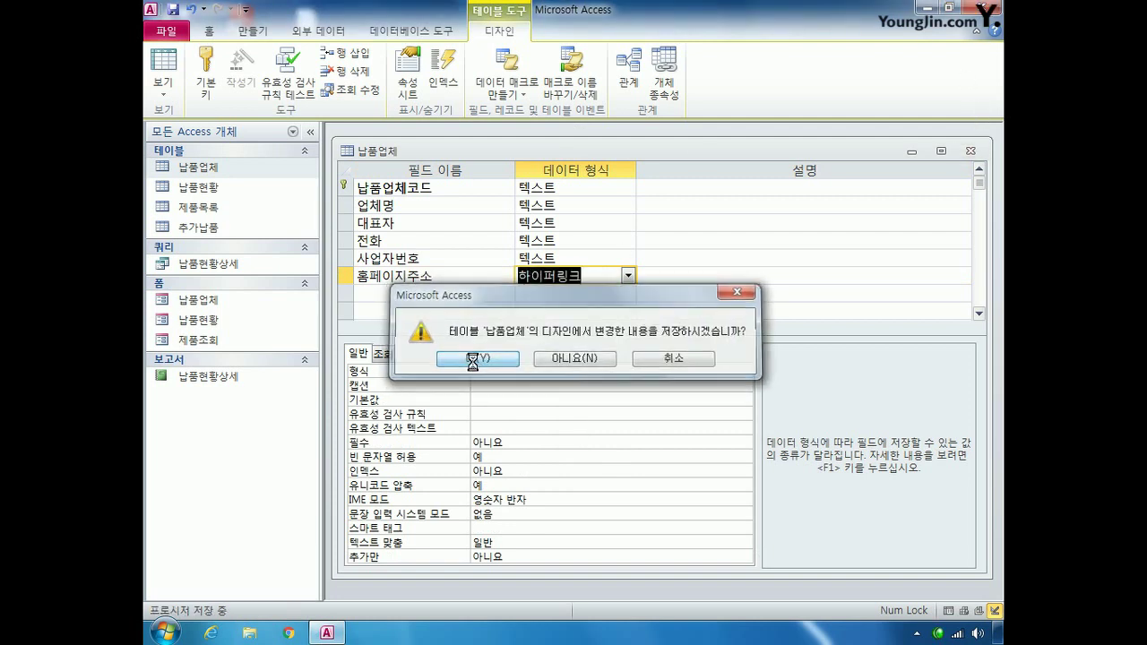
click(475, 358)
- Create a new query in design view based on the 추가납품 table and enlarge its field list to show all fields
click(250, 35)
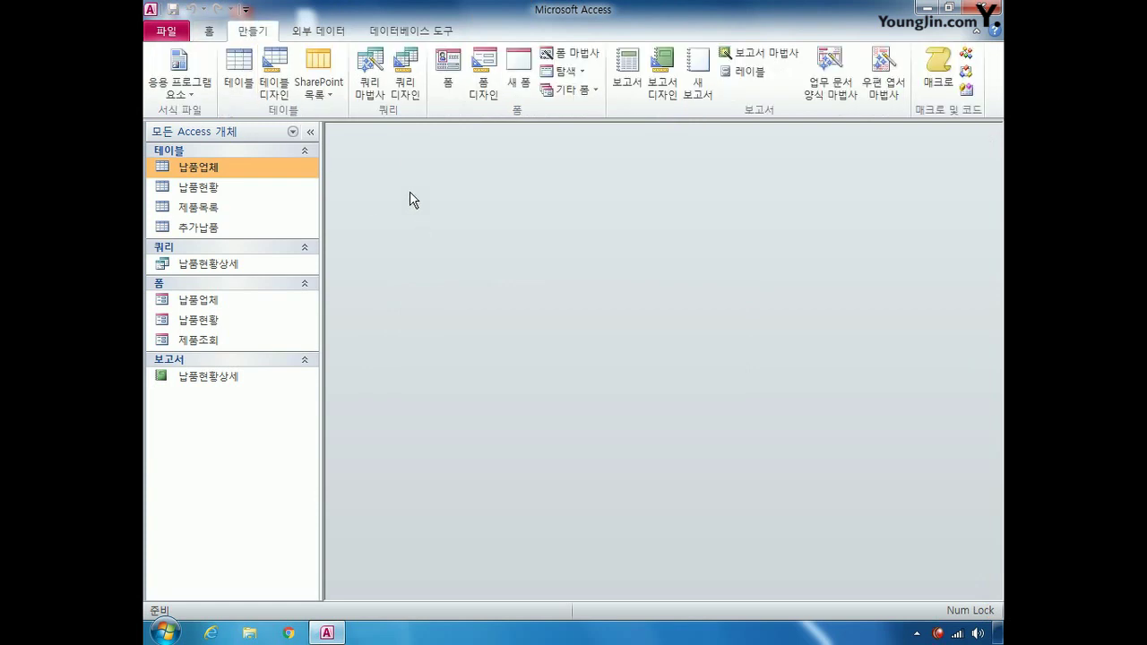
click(405, 72)
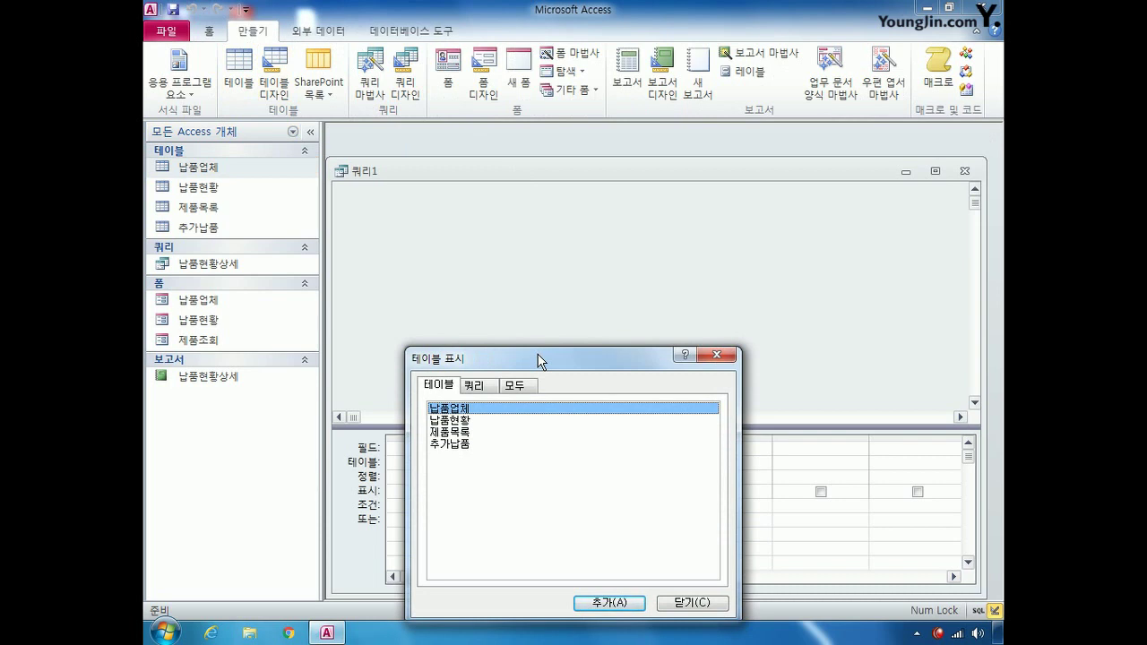
double_click(461, 444)
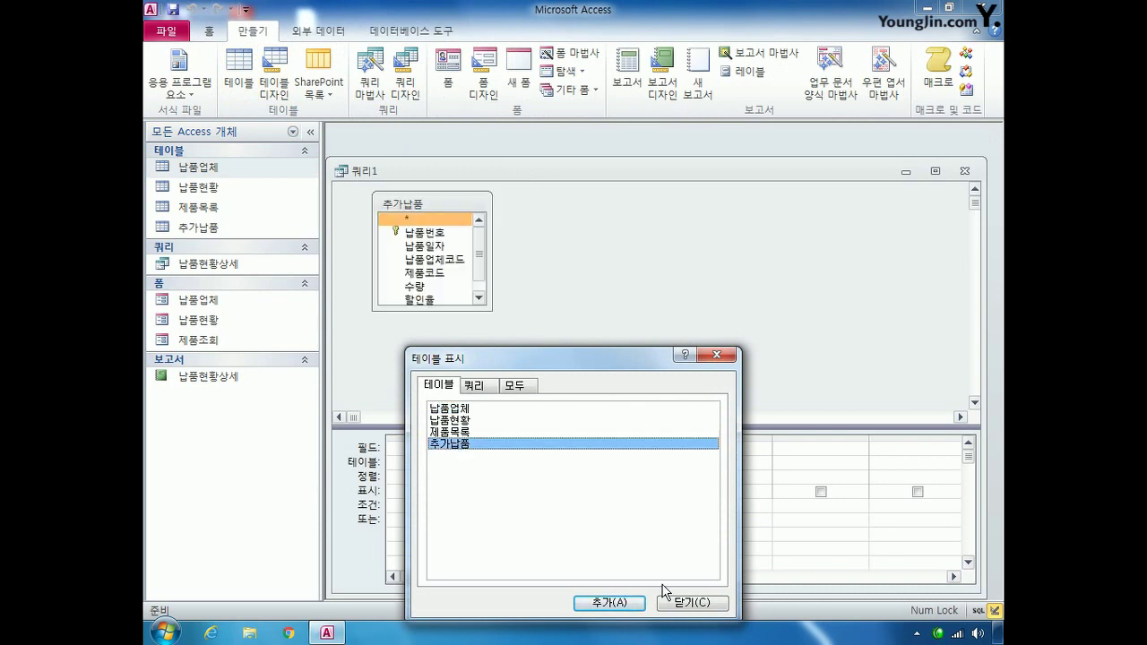
click(684, 606)
drag(437, 311, 436, 336)
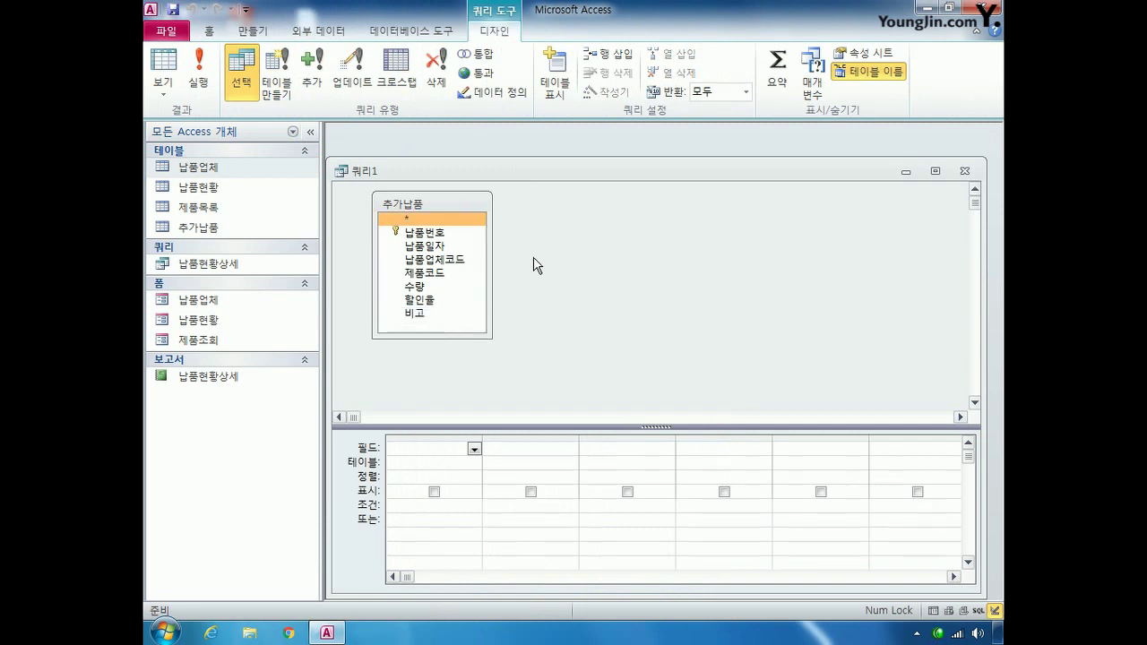
- Turn the query into an append query that adds records to the 납품현황 table in the current database
click(311, 70)
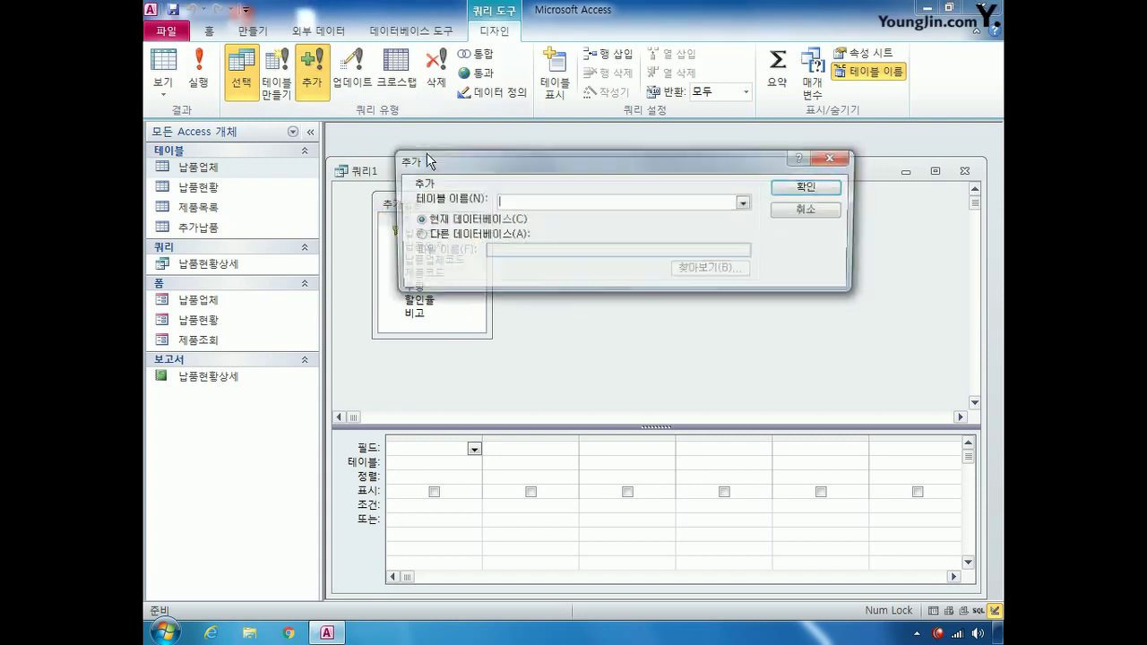
click(746, 204)
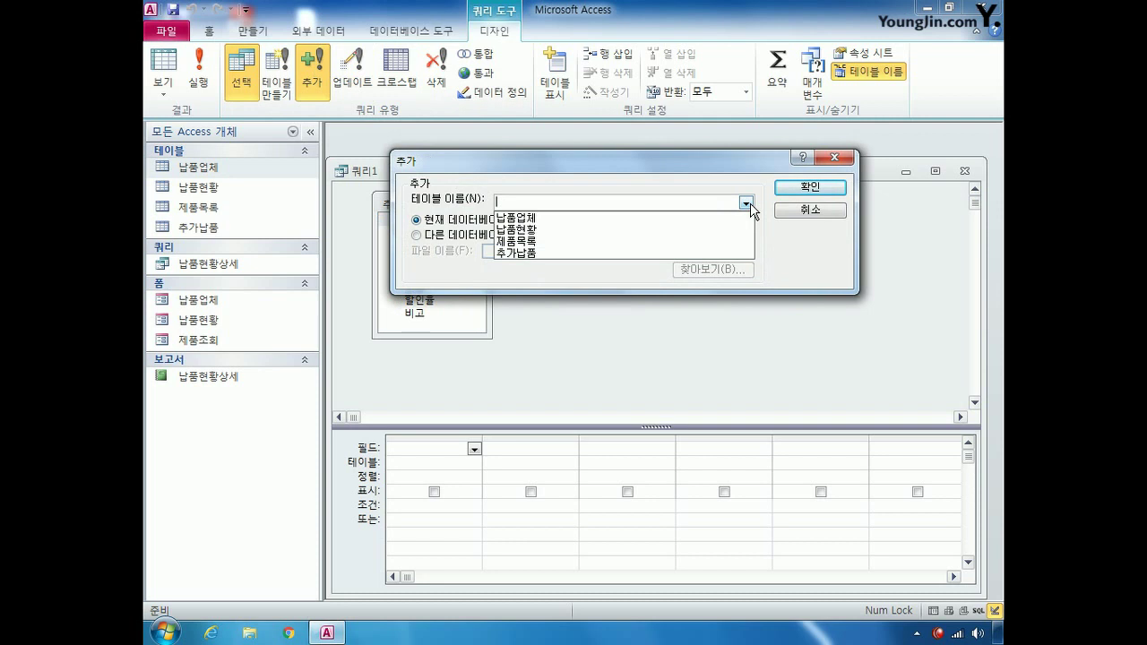
click(692, 229)
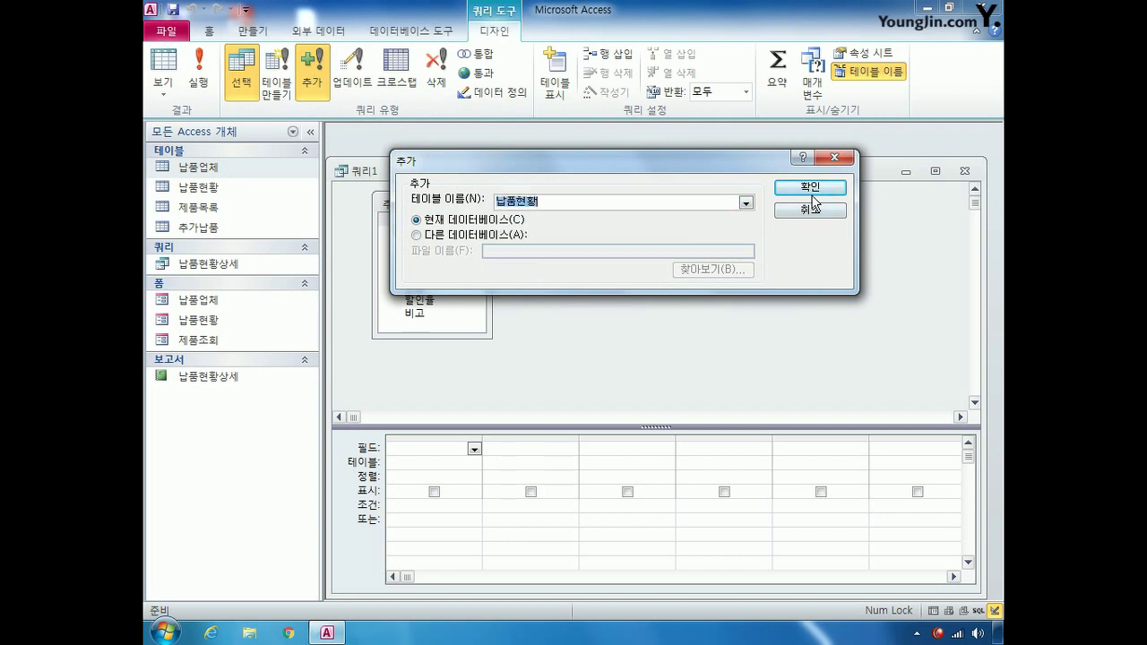
click(811, 193)
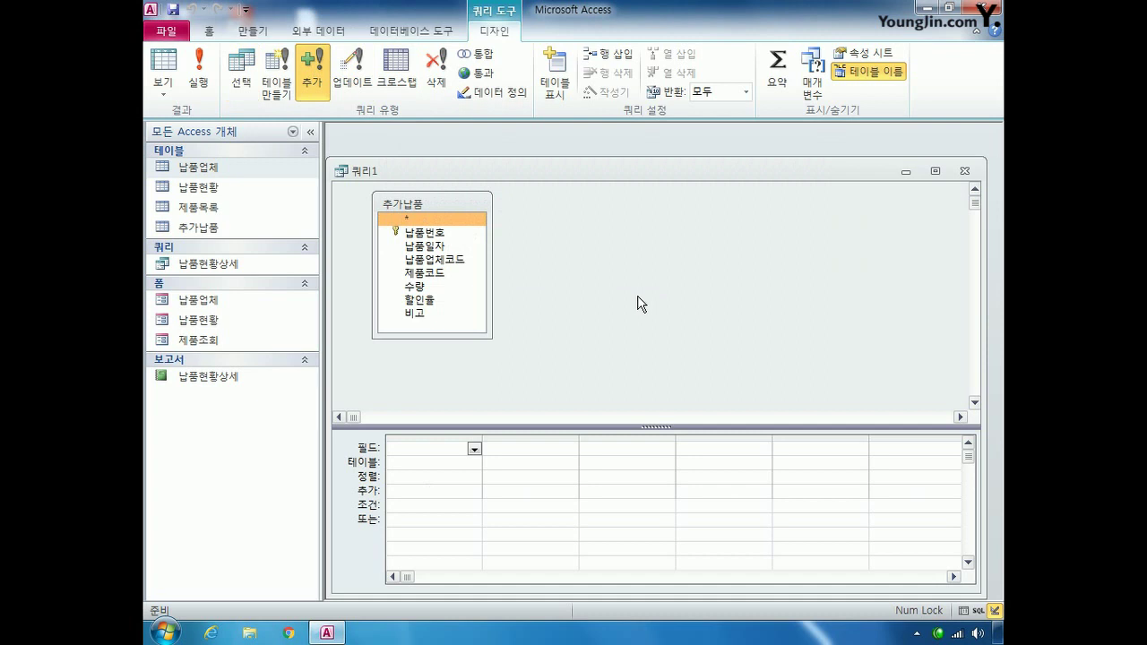
- Add the 납품일자, 납품업체코드, 제품코드, 수량 and 할인율 fields of 추가납품 to the query grid
click(425, 233)
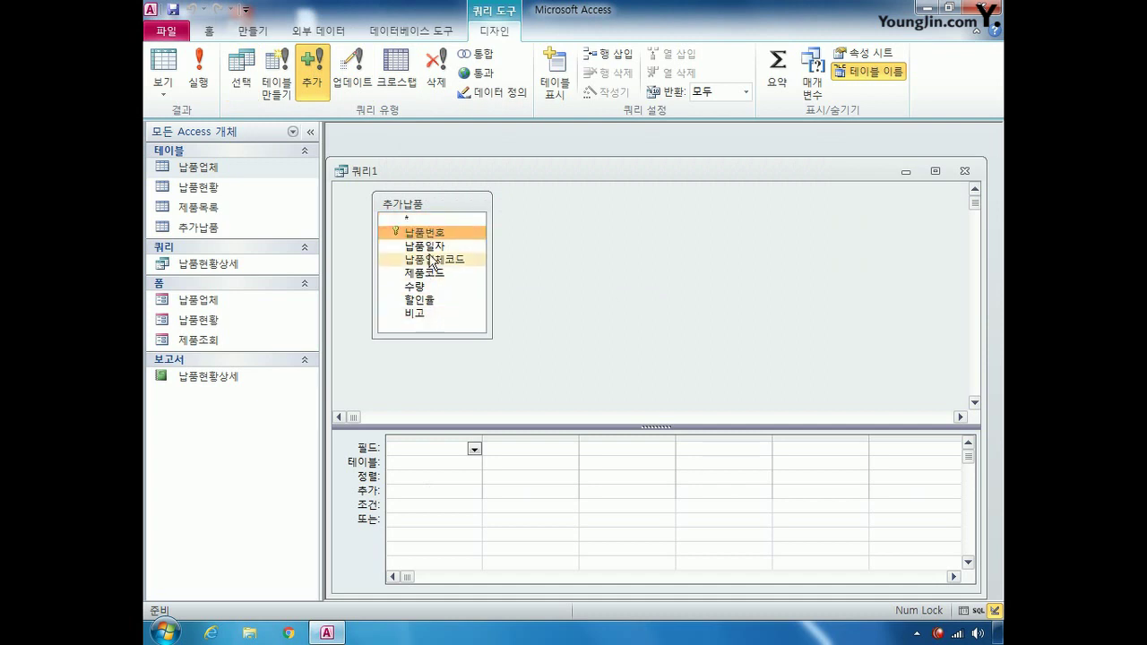
double_click(424, 245)
double_click(433, 259)
double_click(430, 271)
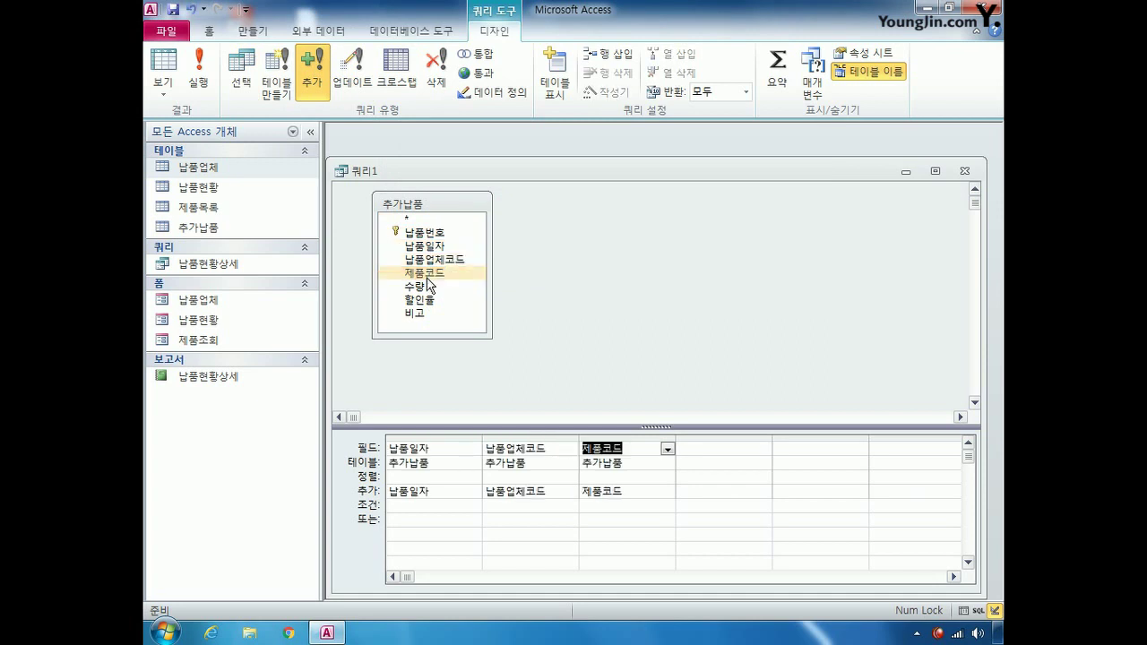
double_click(421, 288)
double_click(424, 301)
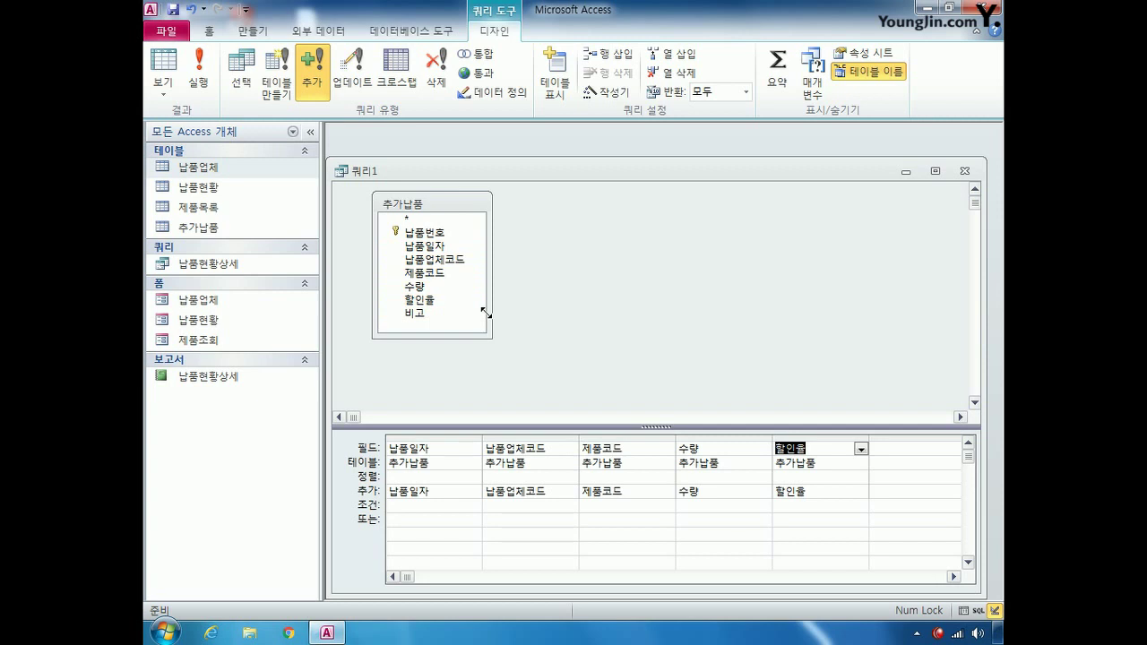
- Enter the criterion >=#2009-01-01# for the 납품일자 field
click(412, 509)
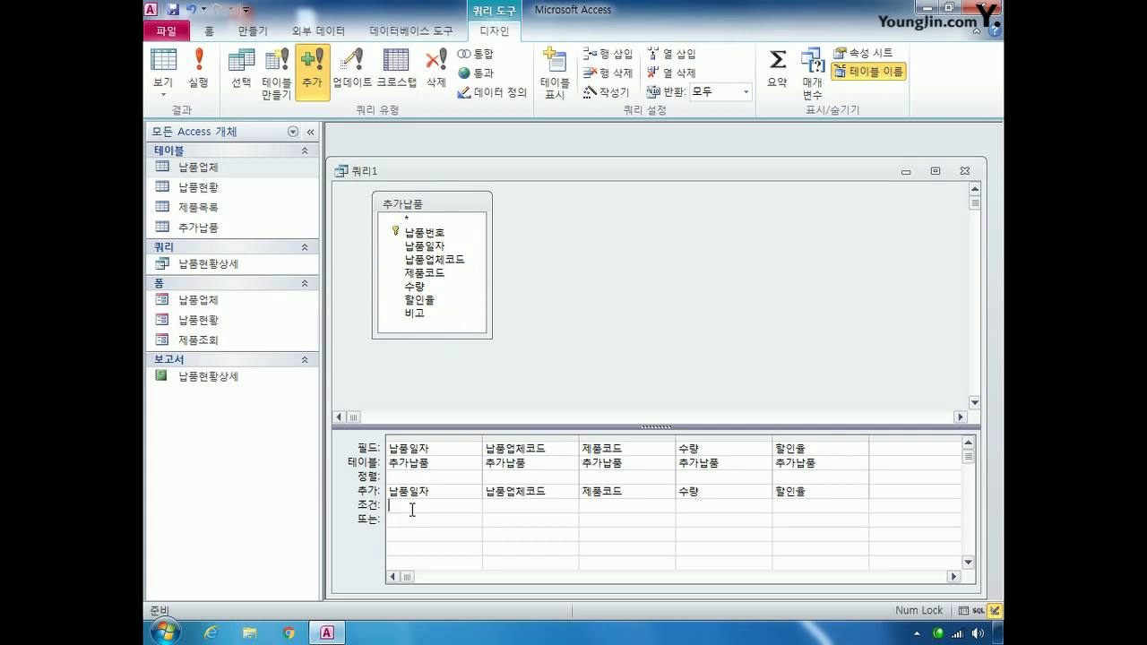
text(>=2009-01-01)
click(402, 505)
text(#)
click(473, 508)
text(#)
- Close the append query and save it under the name 2009년도납품추가
click(964, 171)
click(487, 356)
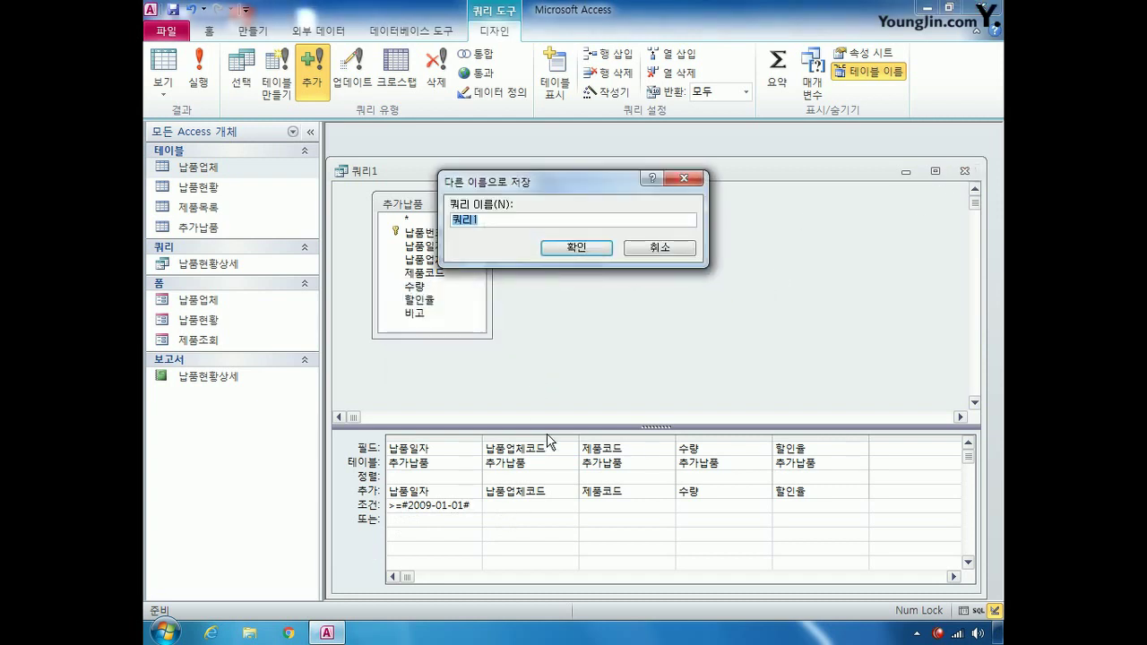
text(2009년도추가)
key(BackSpace)
key(BackSpace)
key(BackSpace)
text(납품추가)
key(Return)
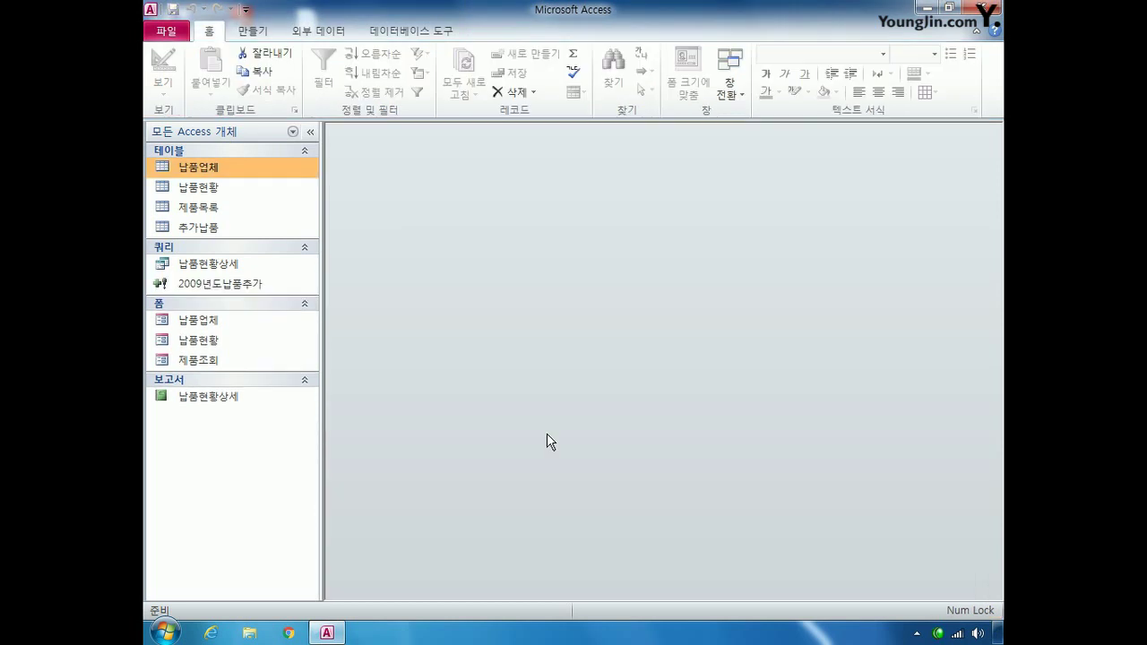
- Open the database's Relationships window, shrink it and move it so that it fits fully inside the work area
click(405, 33)
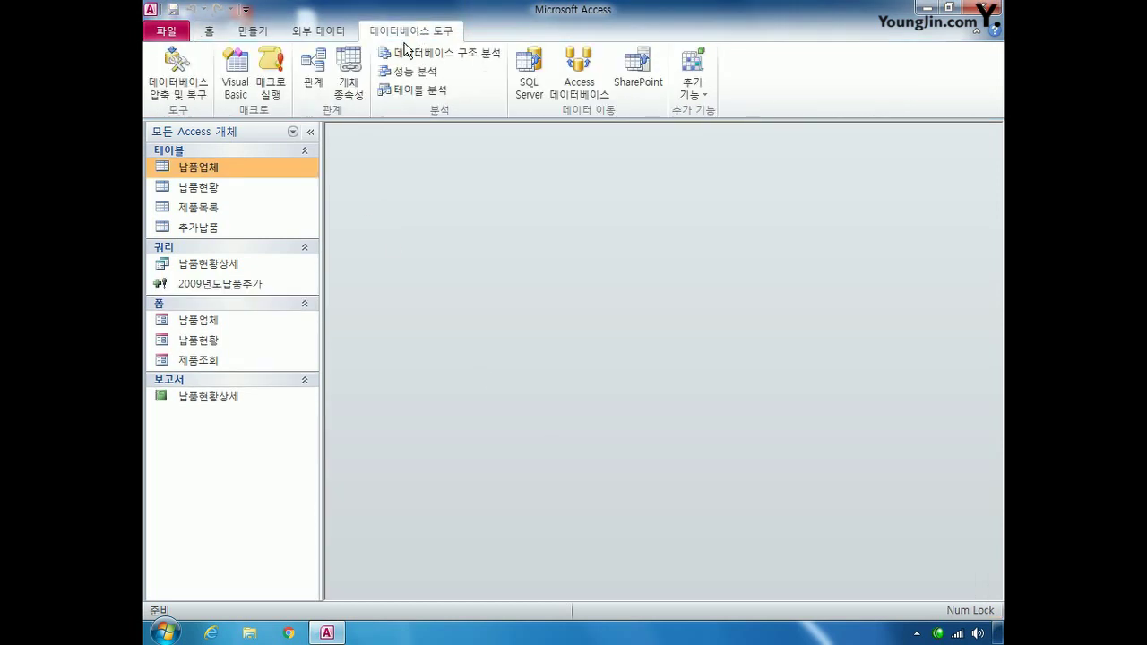
click(312, 76)
drag(360, 142, 493, 170)
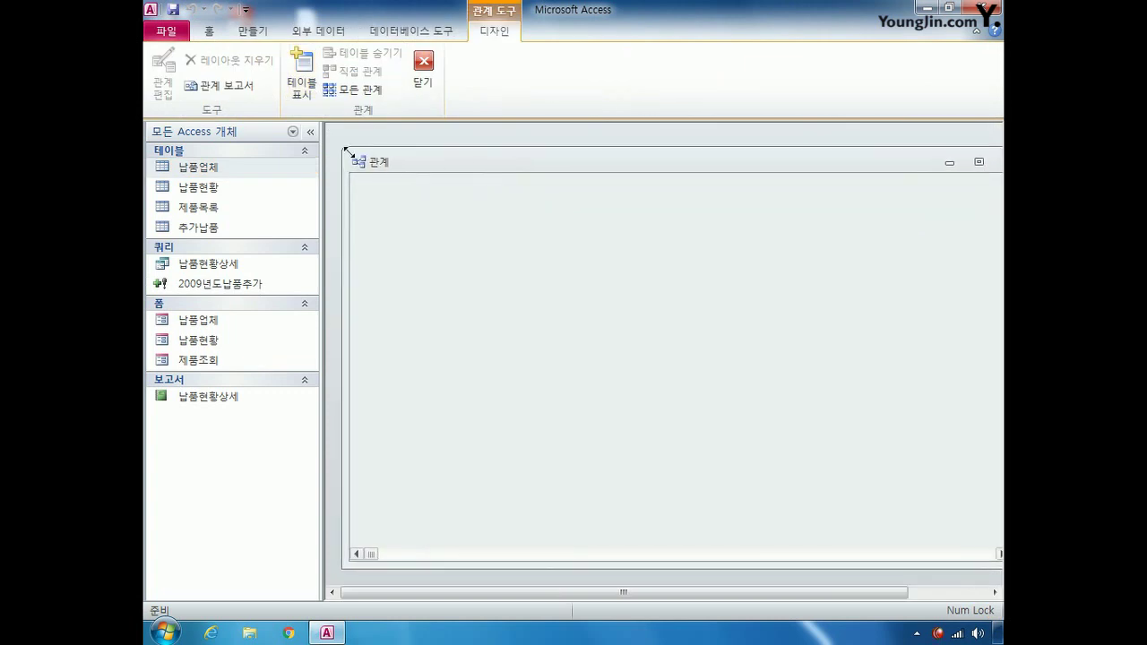
drag(346, 149, 487, 260)
drag(668, 283, 542, 167)
- Add the 납품현황, 납품업체 and 제품목록 tables to the relationships layout
right_click(551, 257)
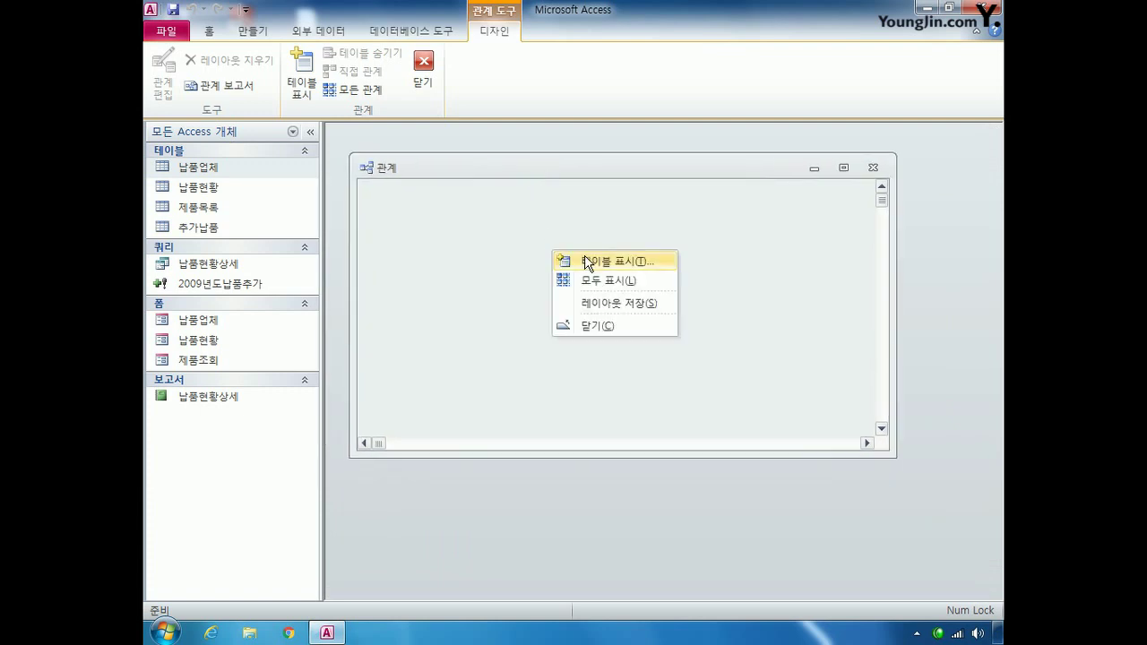
click(599, 258)
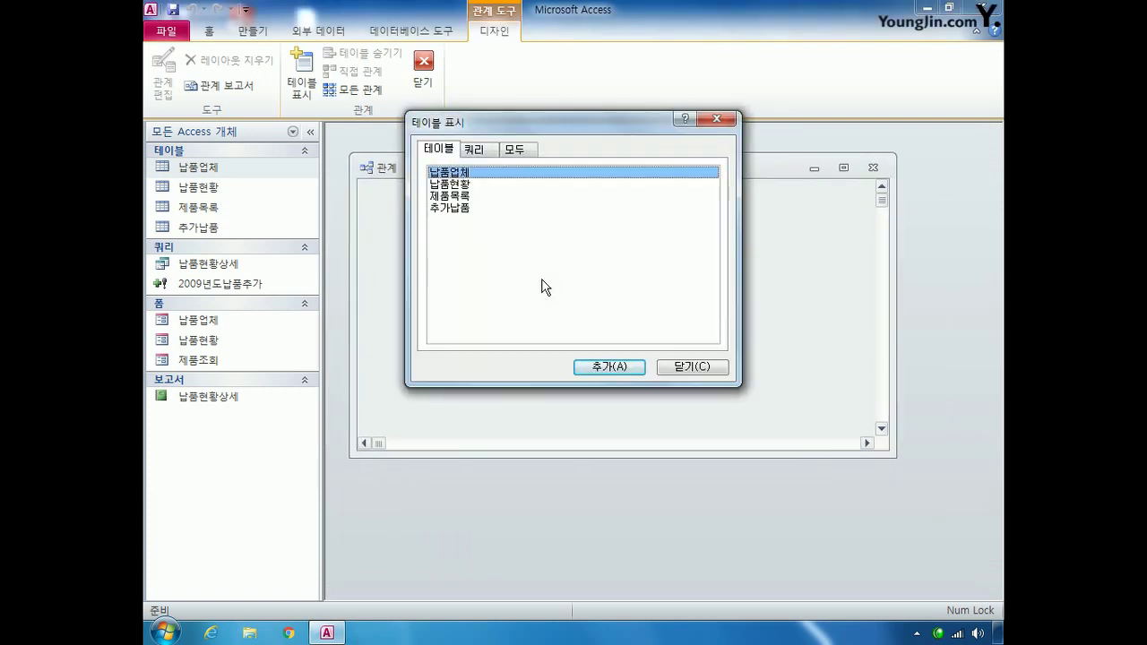
double_click(464, 185)
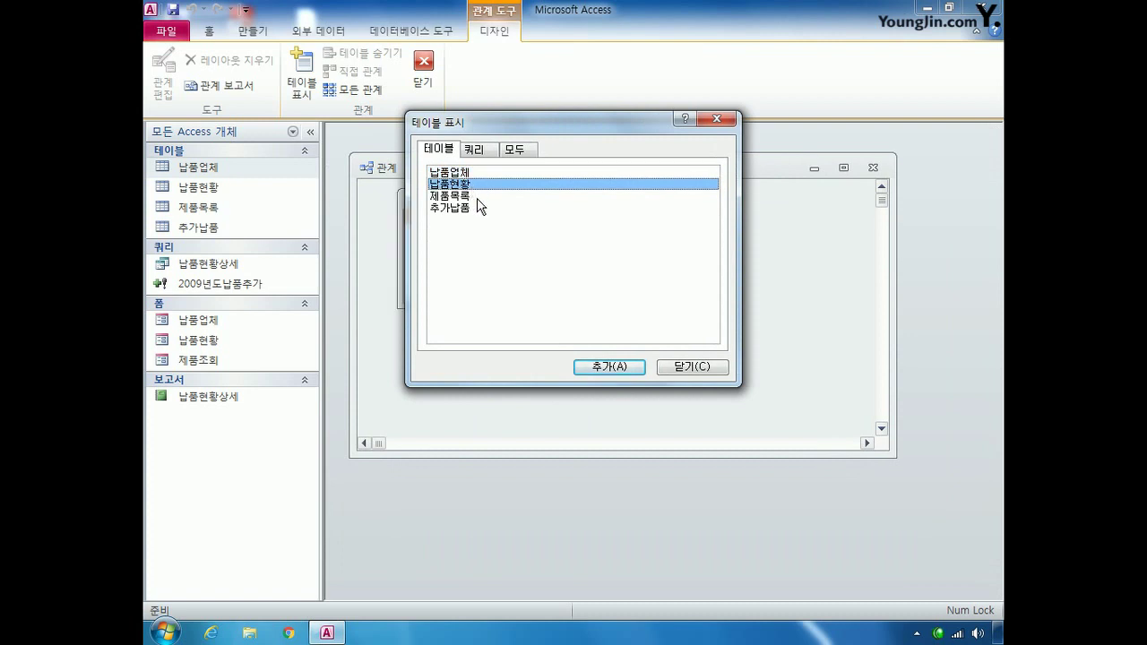
click(465, 174)
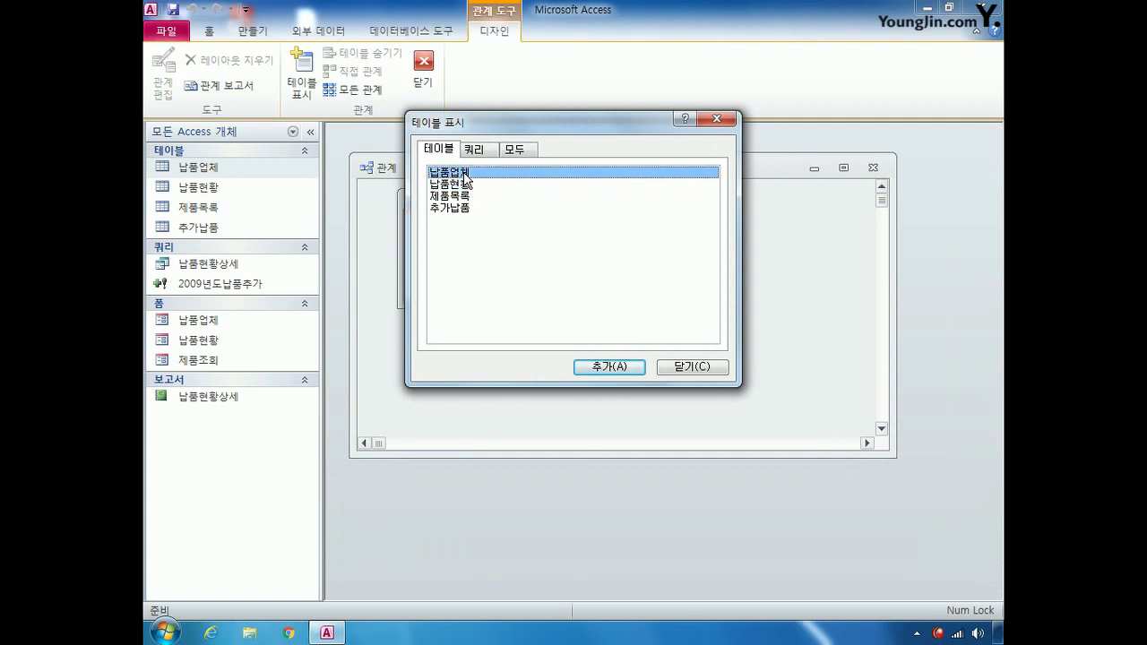
double_click(464, 195)
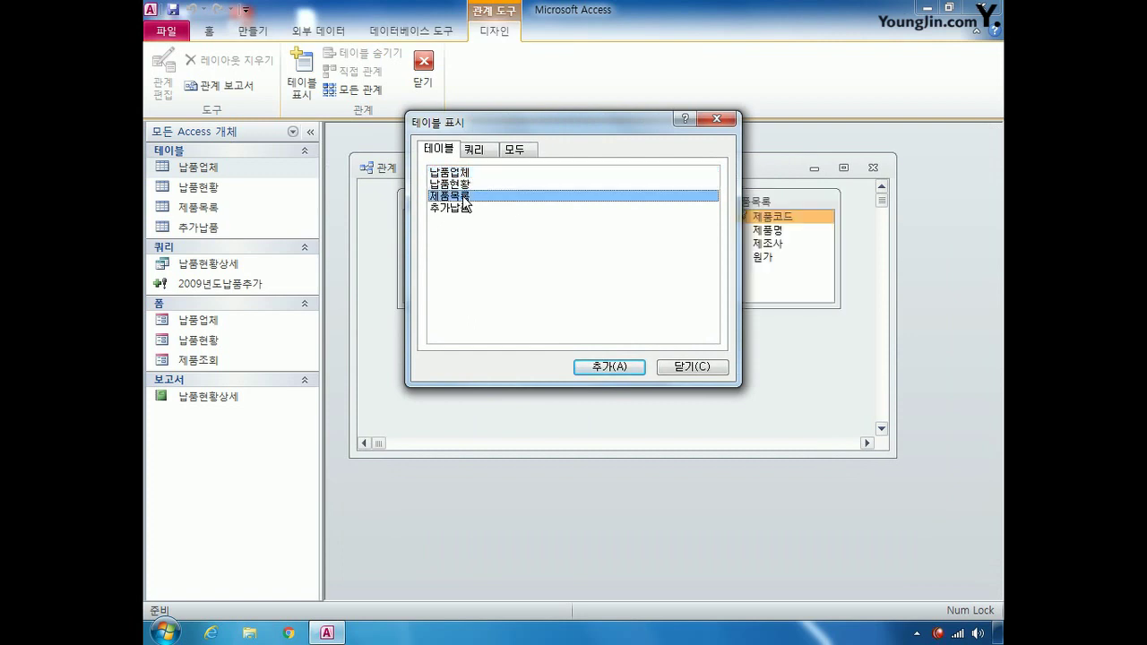
click(706, 369)
- Enlarge the 납품현황 table box to show all its fields and arrange 납품업체 beside it, with 제품목록 beyond
drag(760, 205, 578, 265)
drag(637, 203, 786, 213)
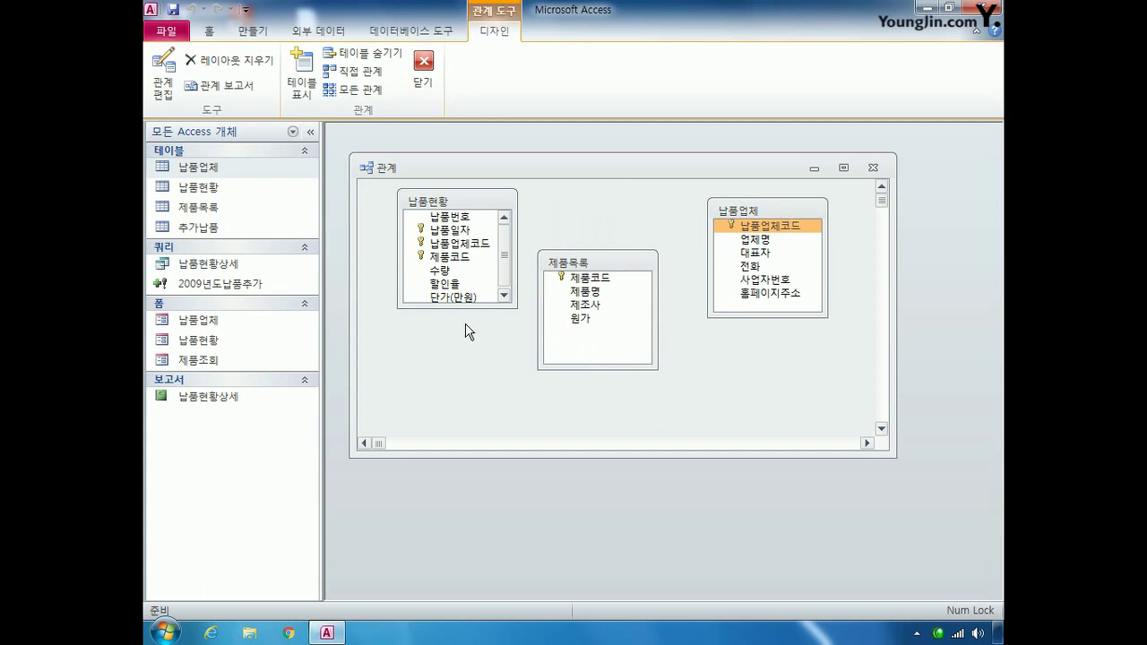
drag(460, 307, 460, 326)
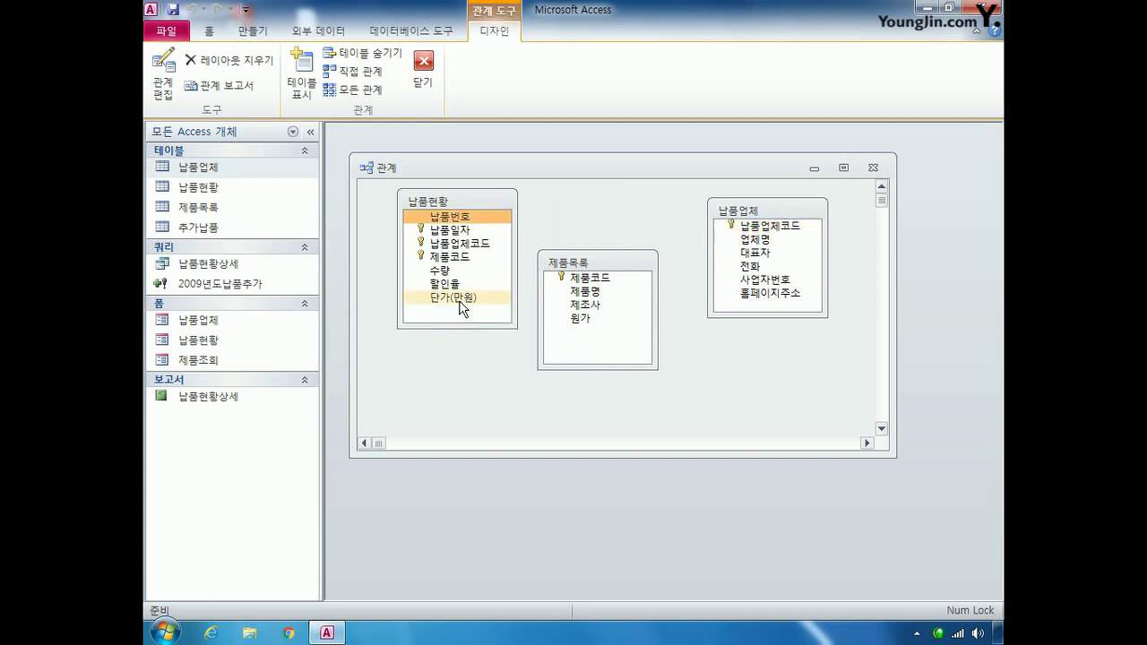
click(474, 246)
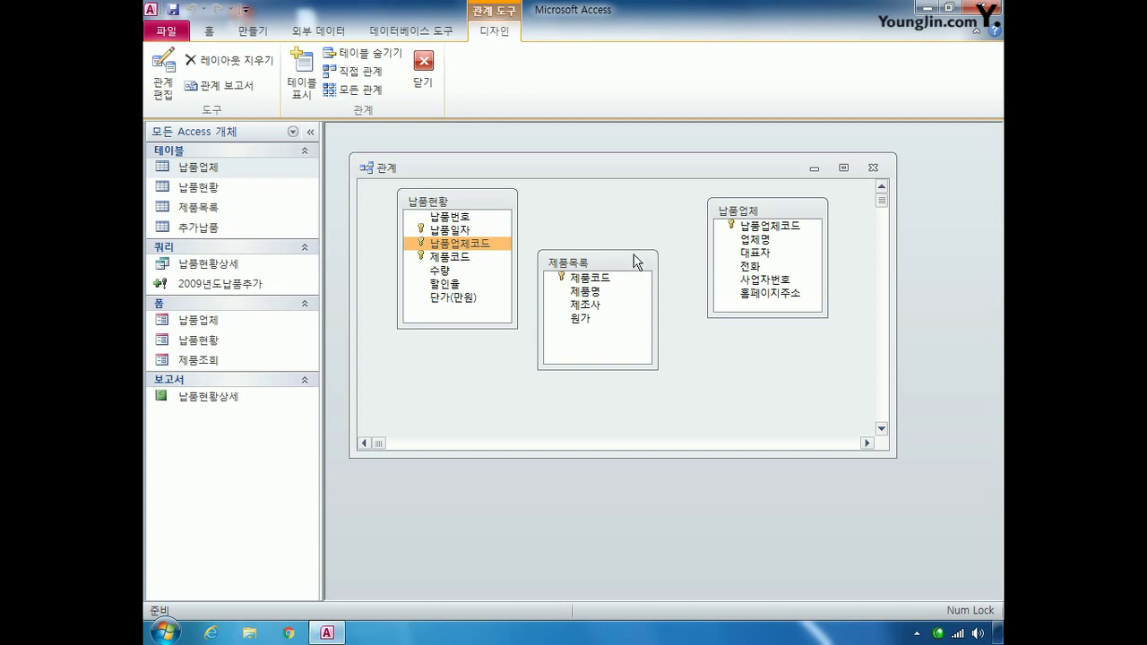
drag(630, 264, 765, 328)
drag(790, 210, 612, 252)
drag(742, 321, 755, 227)
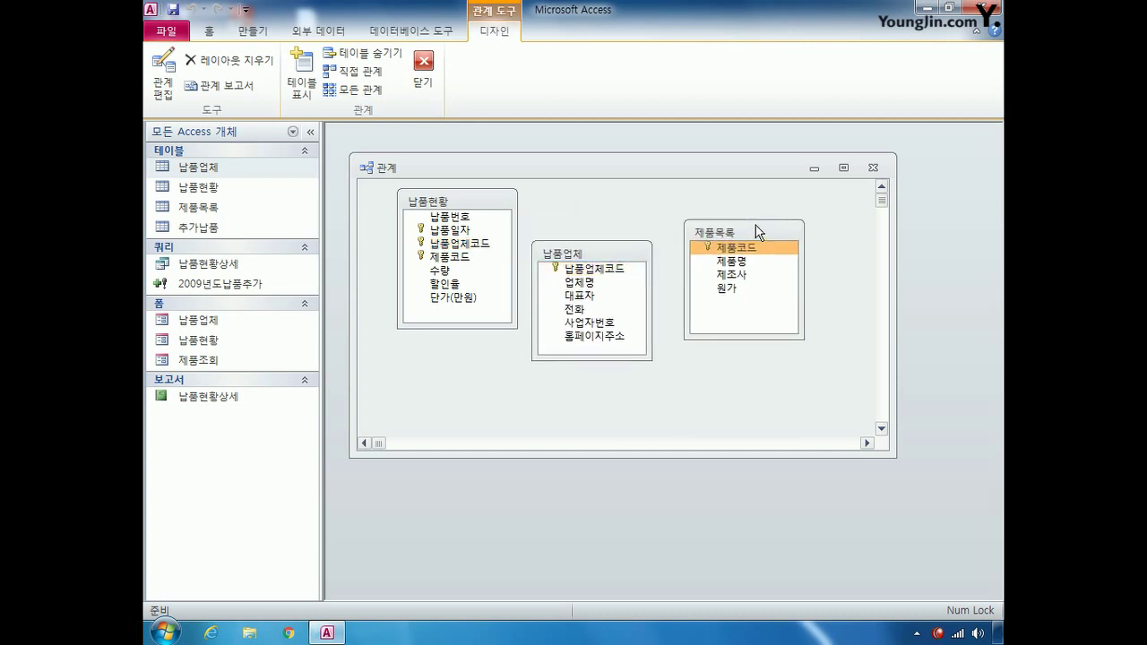
- Relate 납품현황 to 납품업체 through 납품업체코드, enforcing referential integrity and cascading updates of related fields
click(476, 246)
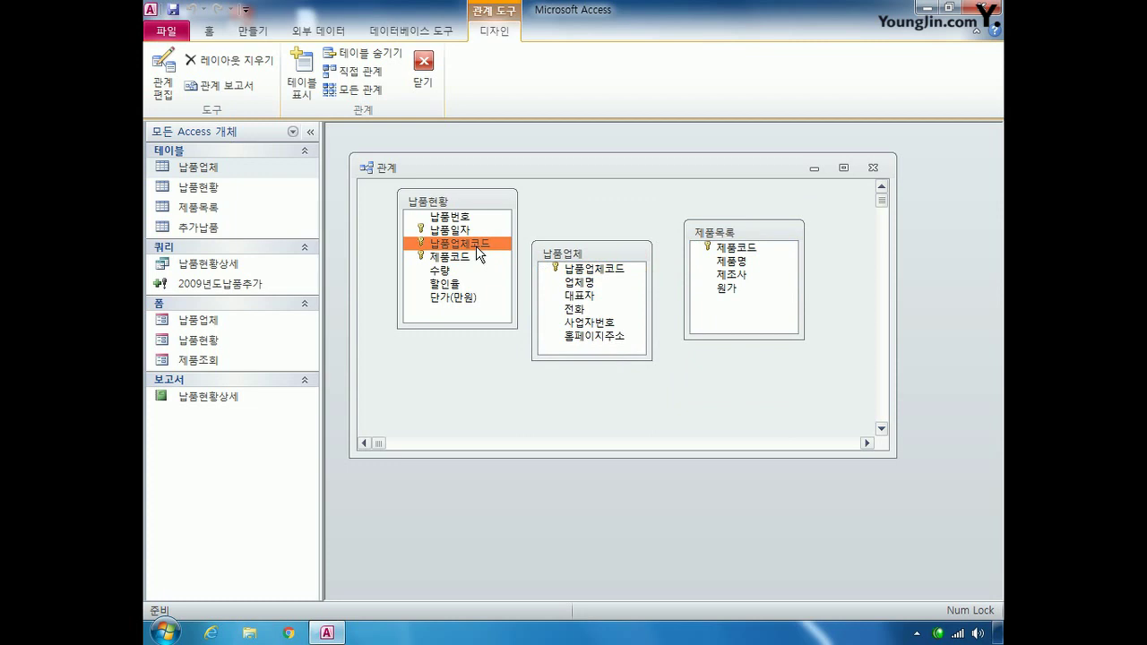
mouse_move(476, 245)
mouse_down()
mouse_move(614, 275)
mouse_move(486, 256)
mouse_up()
click(479, 265)
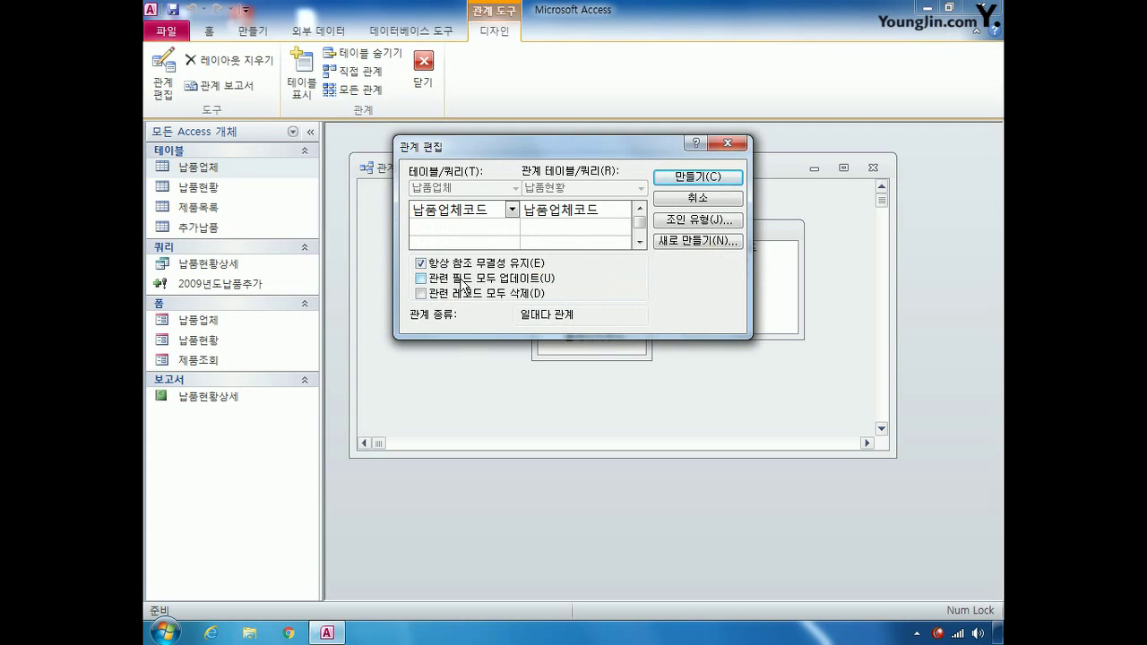
click(463, 281)
click(708, 178)
drag(619, 255, 636, 268)
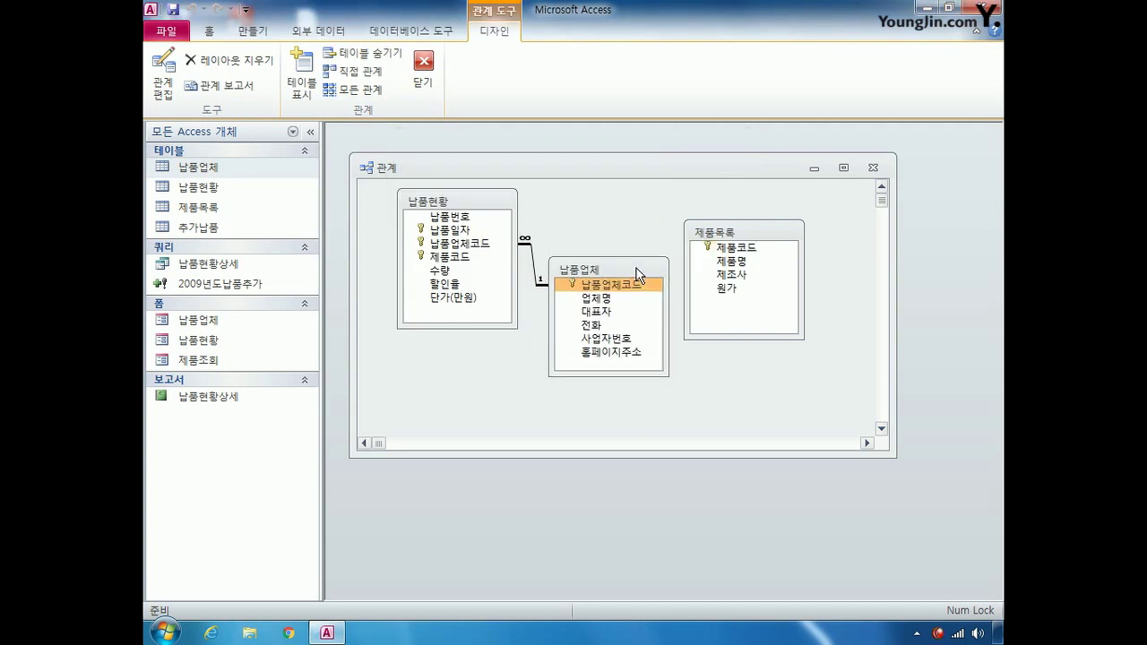
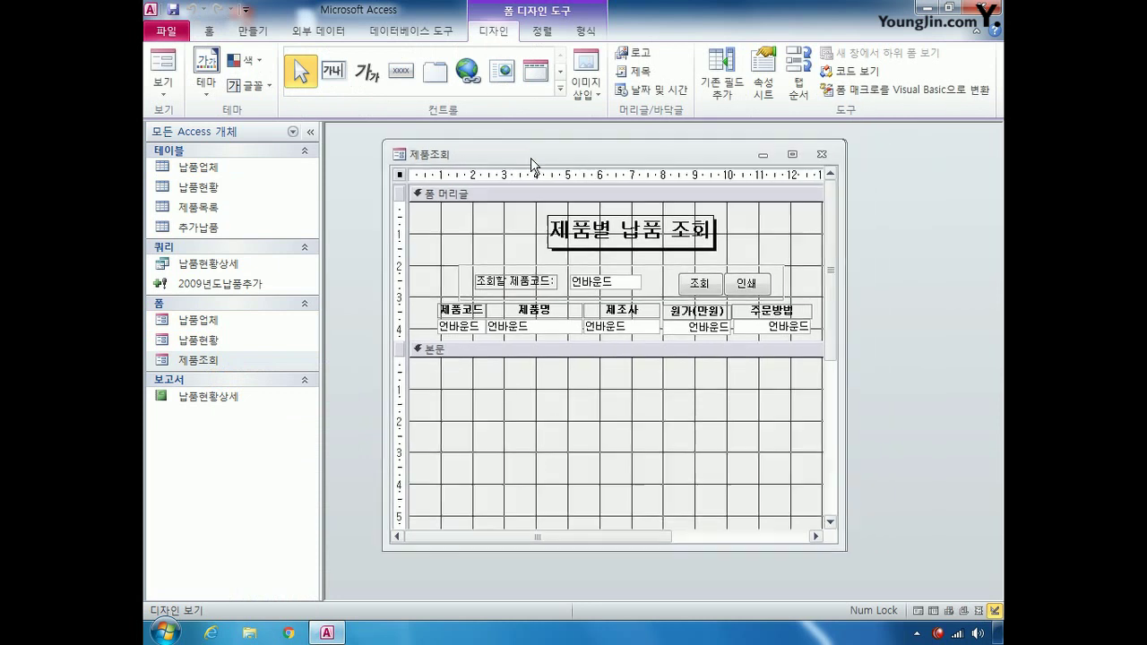
- Start building a record source query for the 제품조회 form with all fields of the 제품목록 table
click(764, 94)
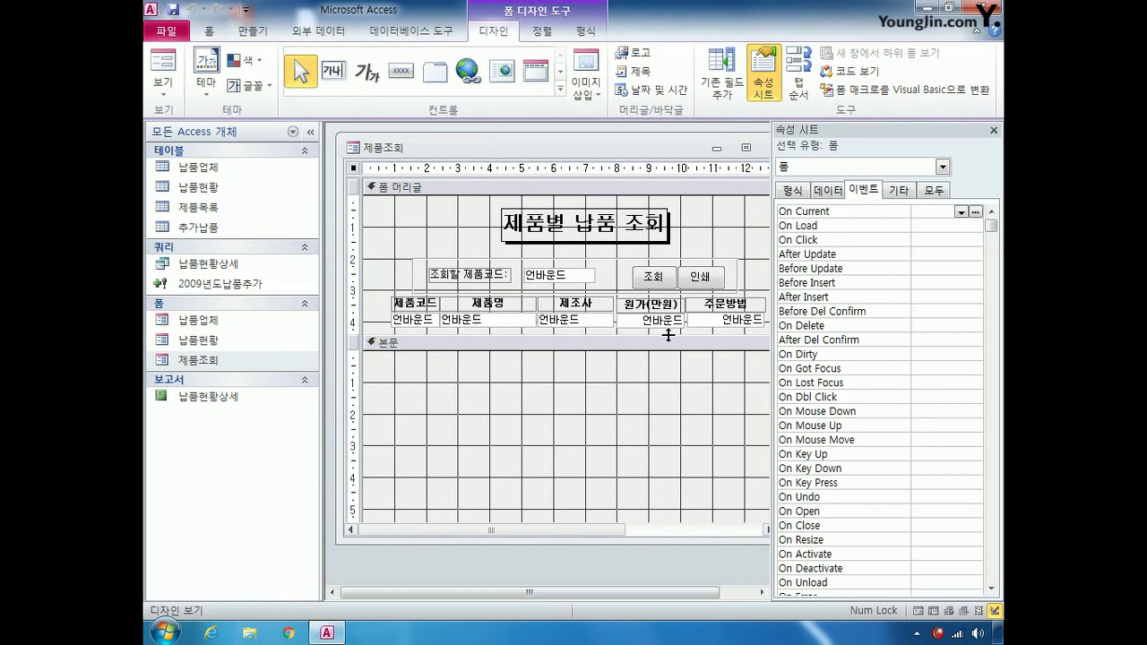
click(936, 190)
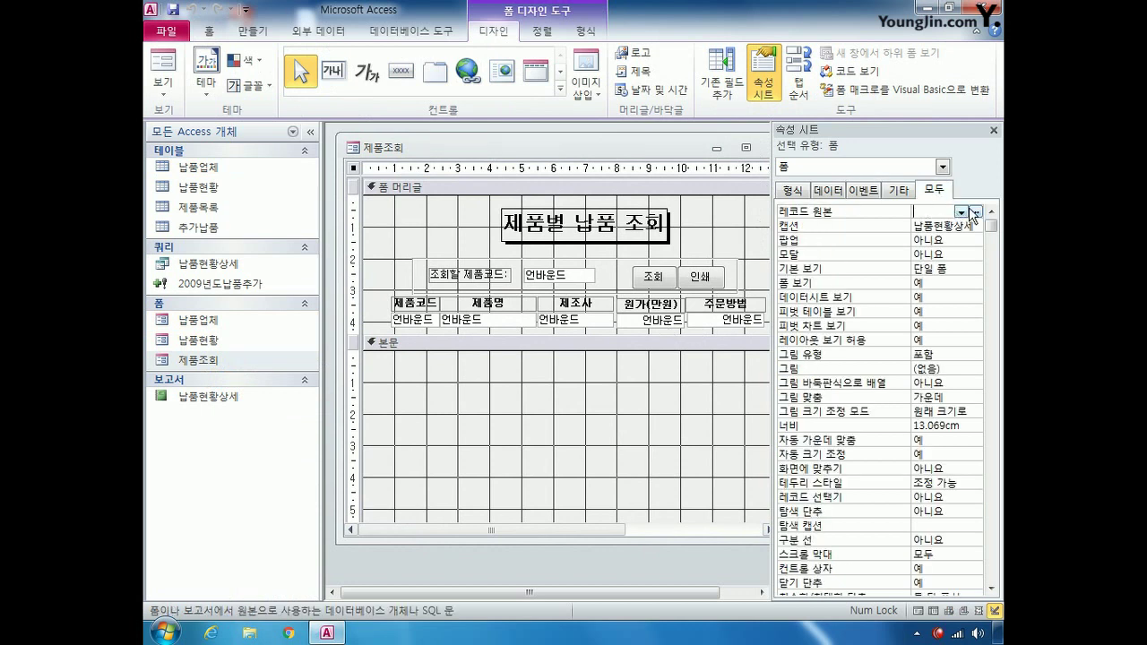
click(975, 211)
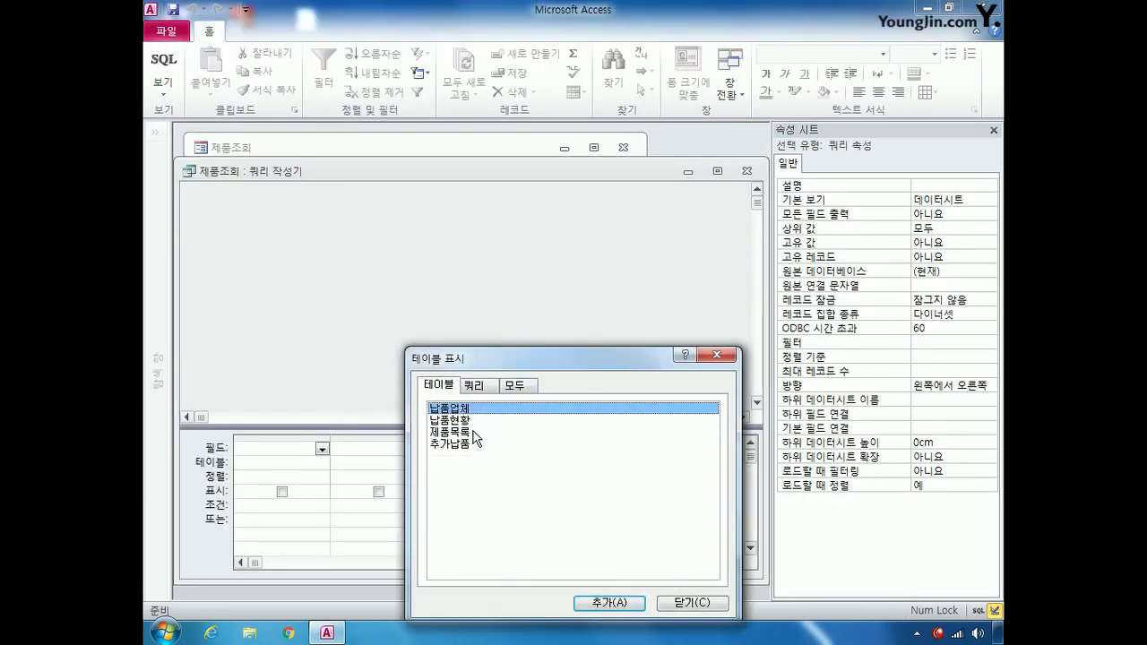
double_click(461, 431)
click(692, 602)
double_click(260, 220)
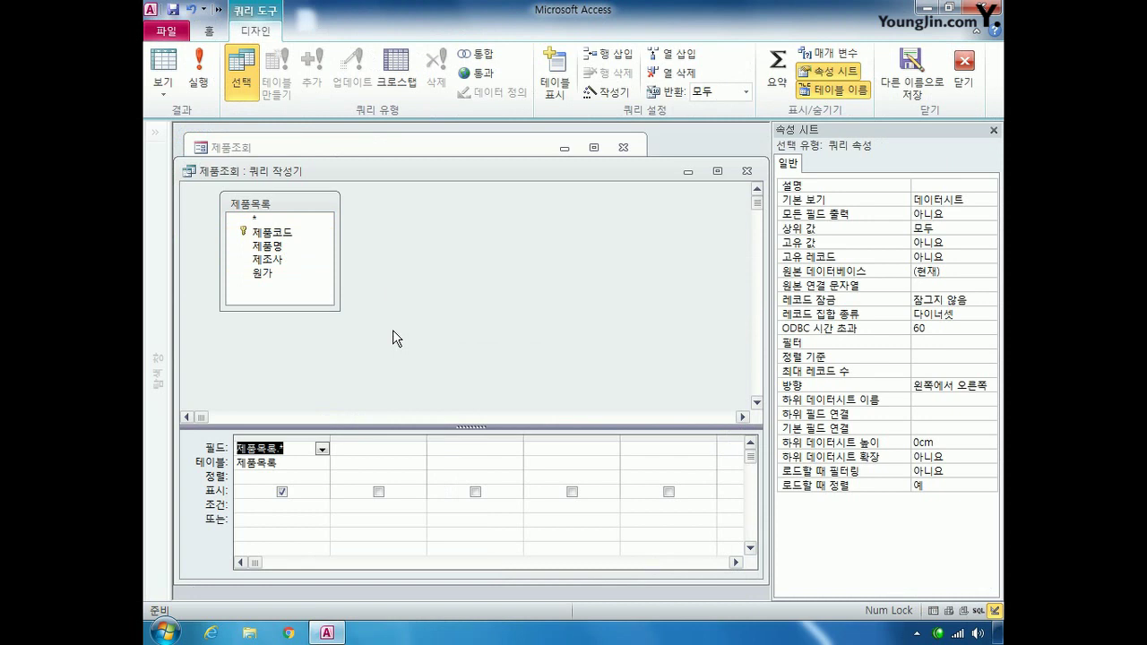
- Add 제품명 as a hidden field sorted ascending (오름차순) and save the query as the form's record source
double_click(267, 246)
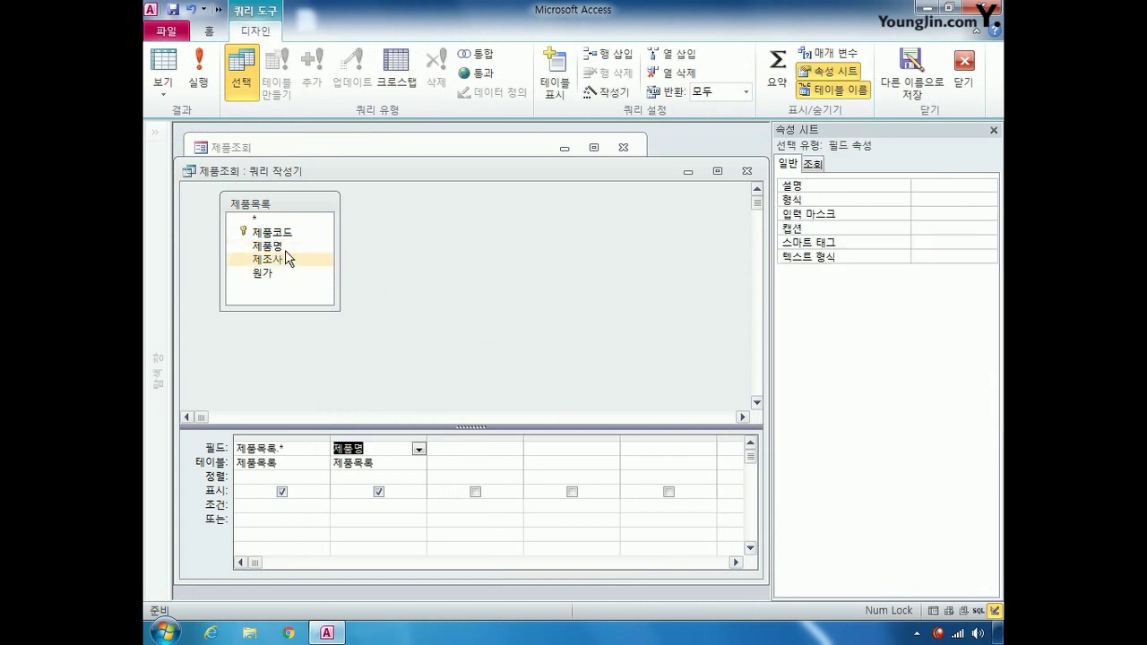
click(379, 492)
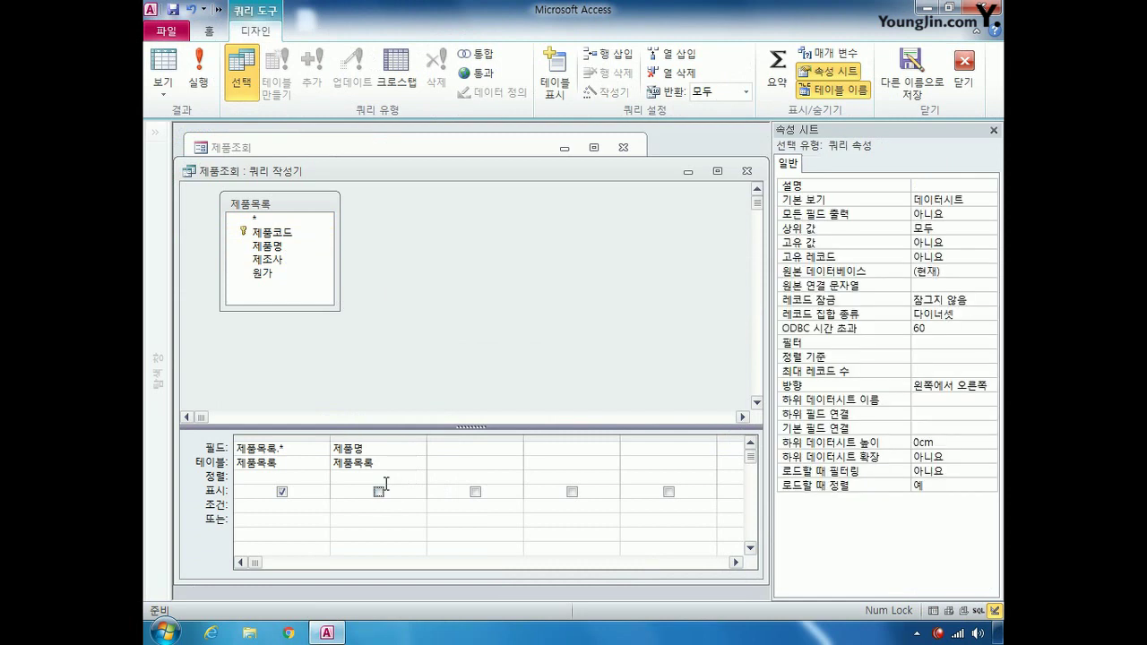
click(376, 476)
click(419, 480)
click(394, 491)
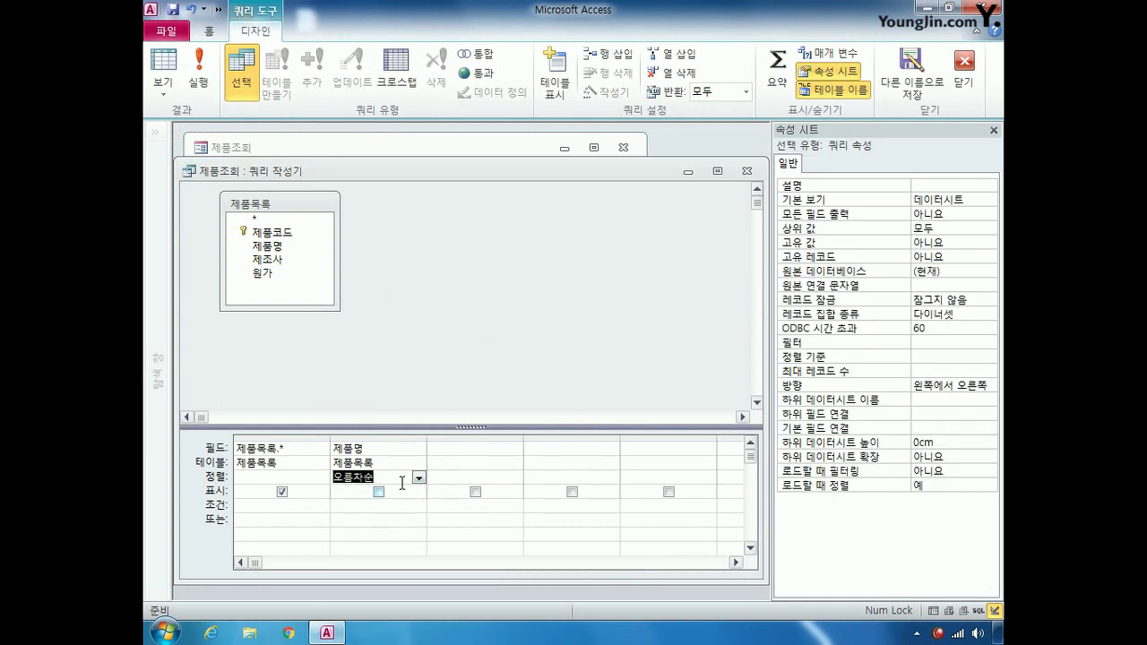
click(749, 174)
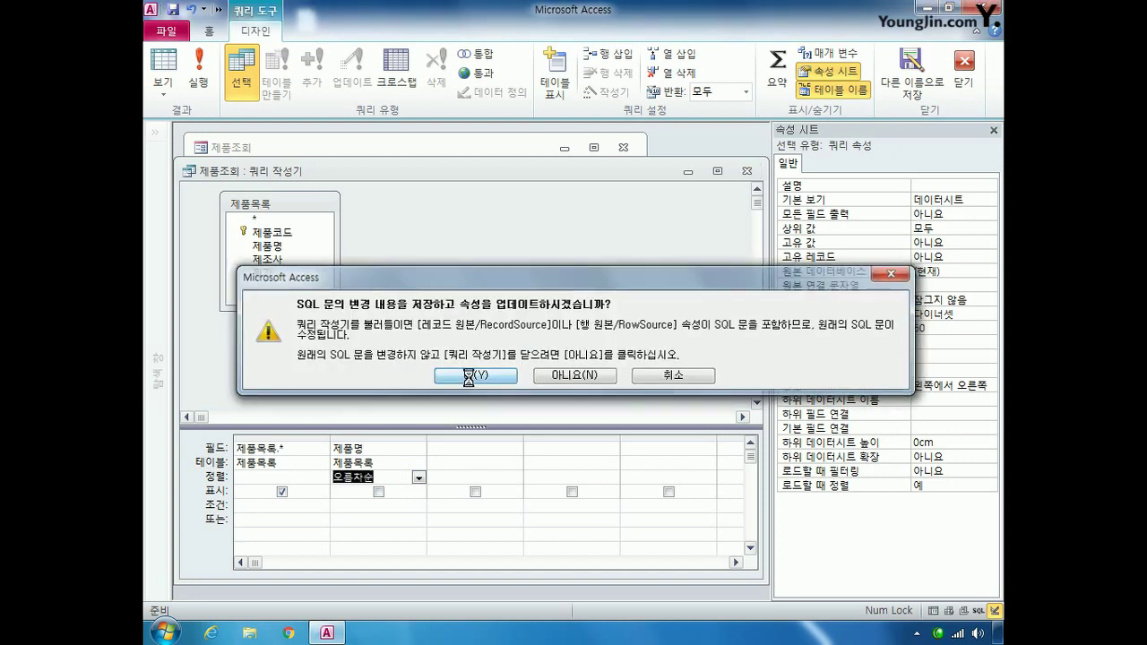
click(450, 376)
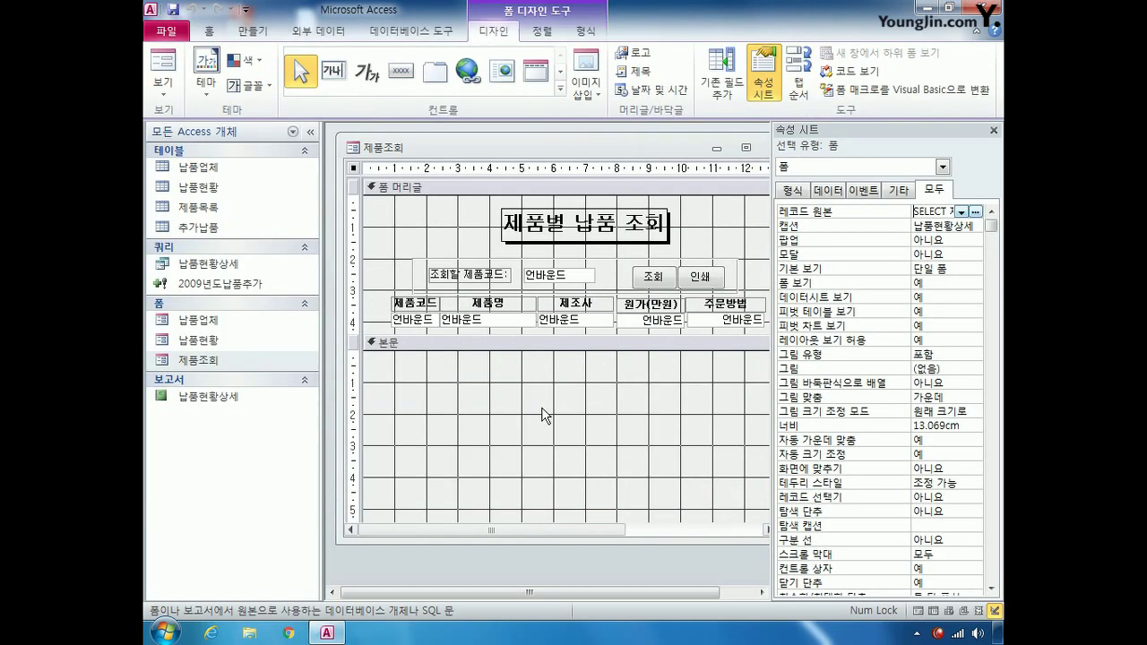
- Examine the form's record source SQL statement in an enlarged view, including its field list, FROM table and ORDER BY clause
right_click(927, 207)
click(914, 238)
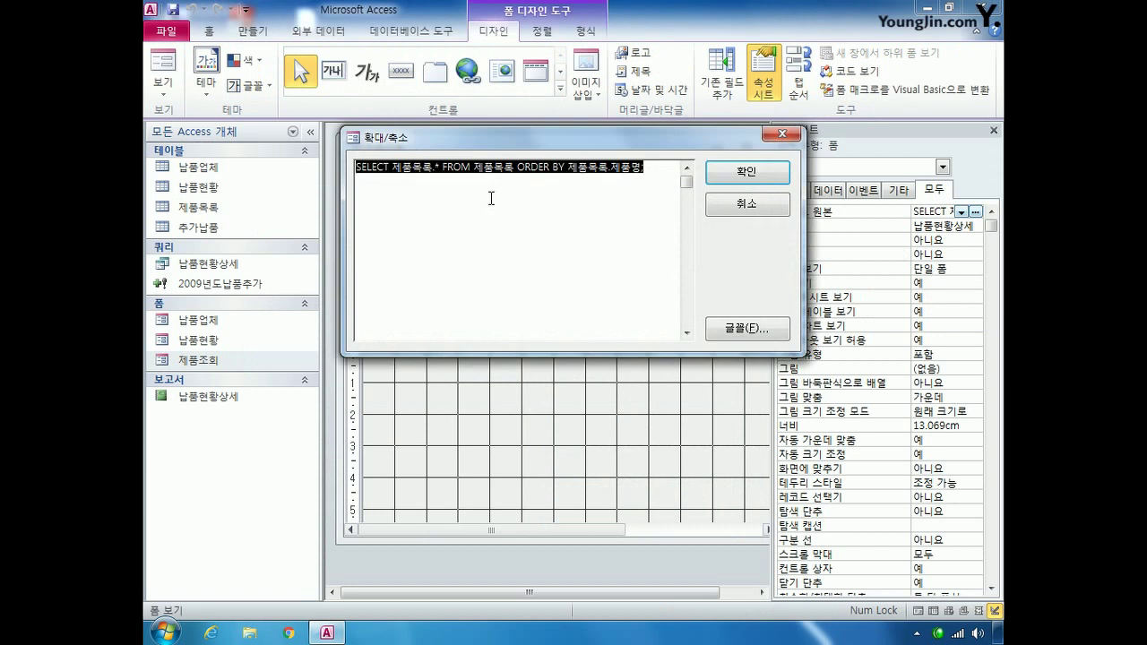
click(504, 179)
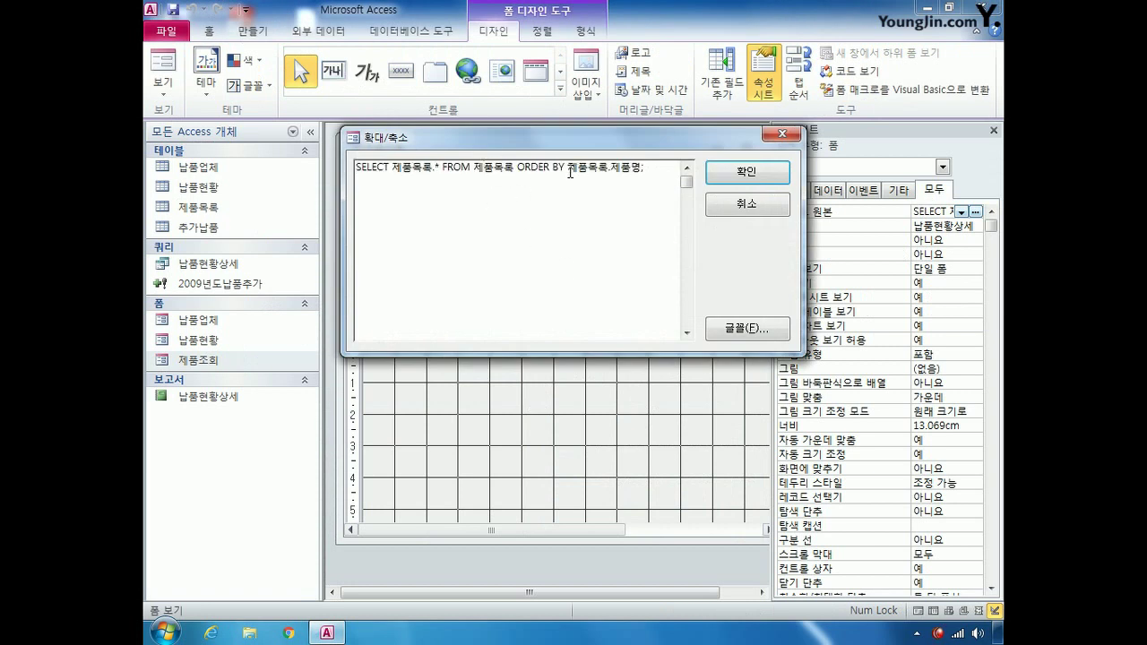
drag(517, 167, 562, 168)
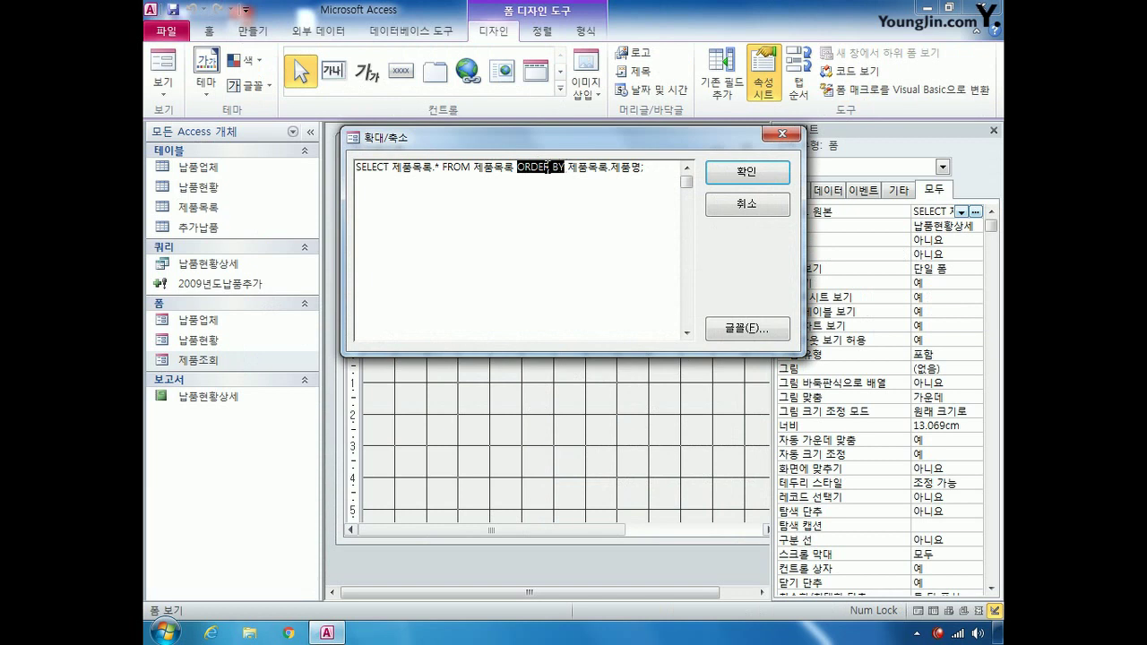
drag(473, 167, 514, 168)
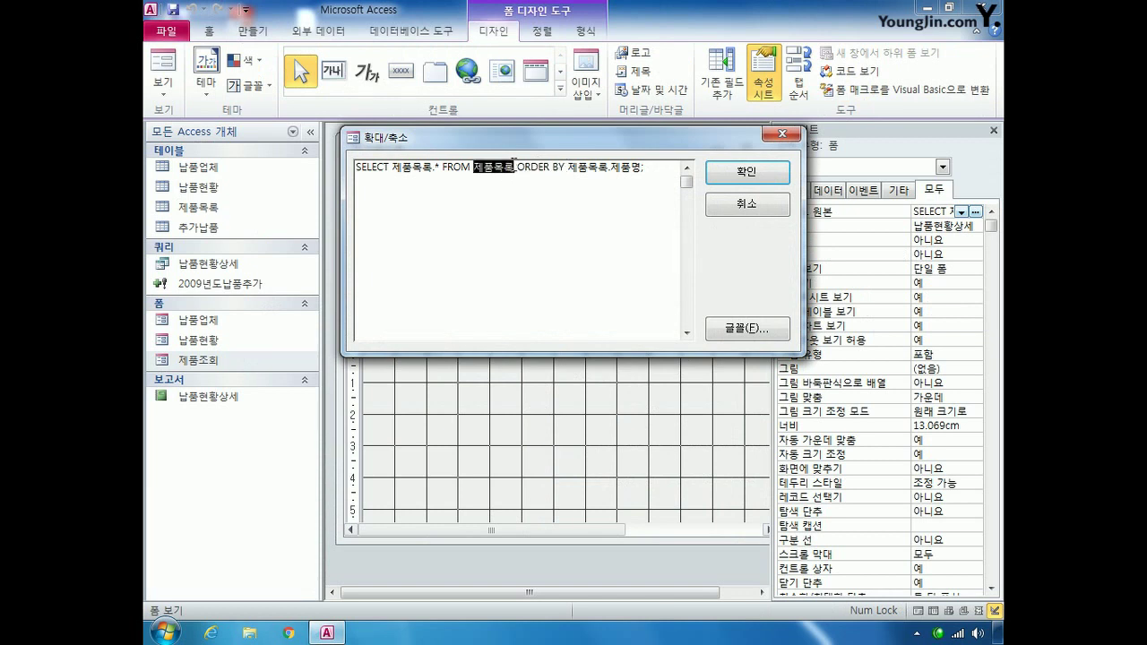
drag(432, 168, 441, 167)
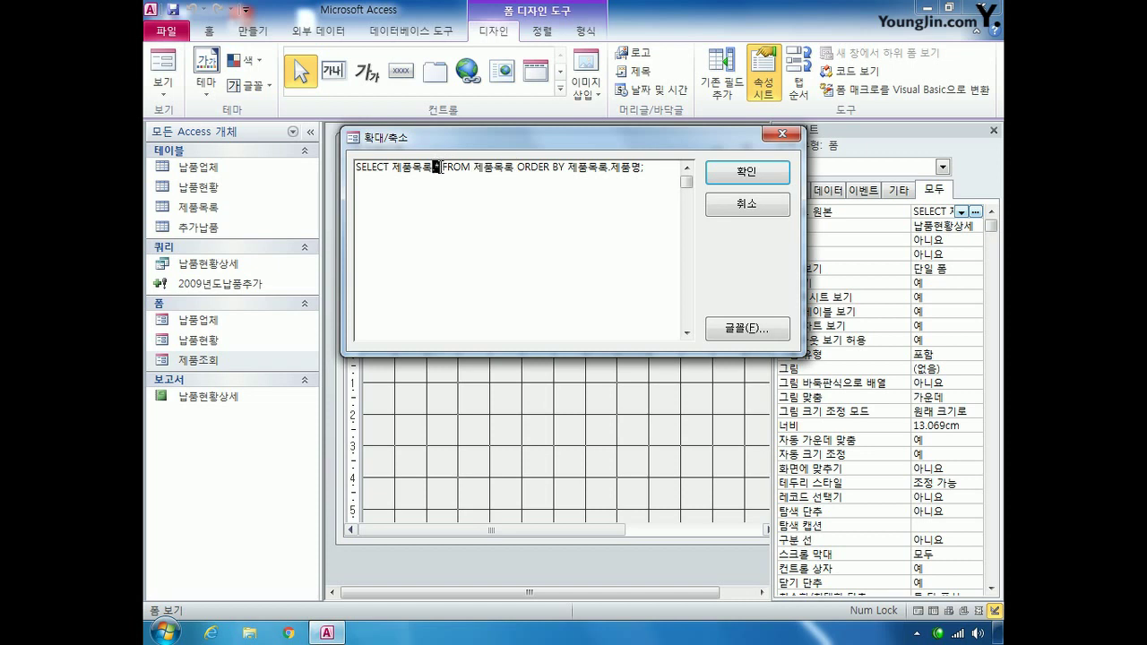
drag(609, 167, 641, 168)
click(641, 167)
text(;)
click(743, 173)
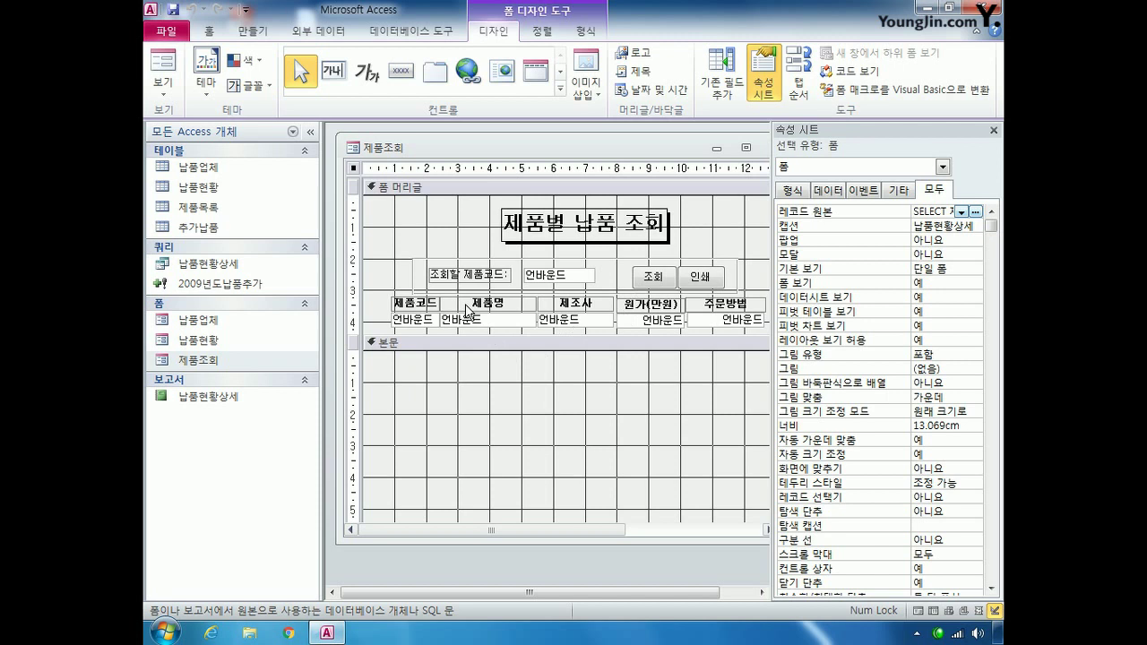
- Set the control source of the Txt제품코드 text box to the 제품코드 field
click(943, 168)
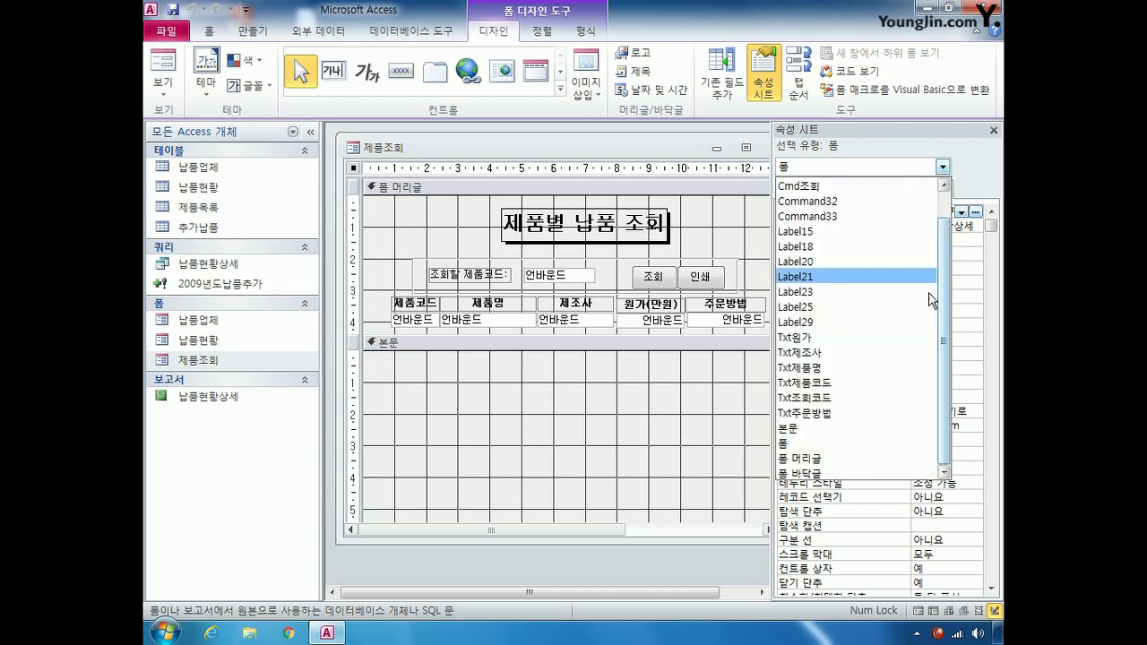
click(857, 383)
click(934, 229)
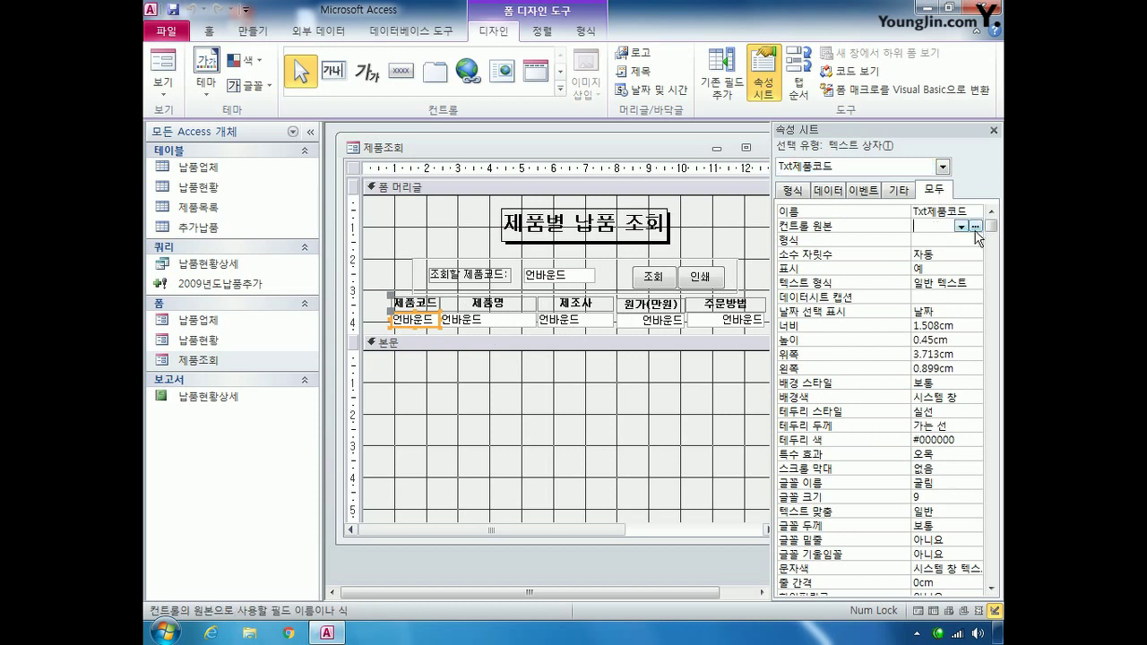
click(961, 227)
click(959, 240)
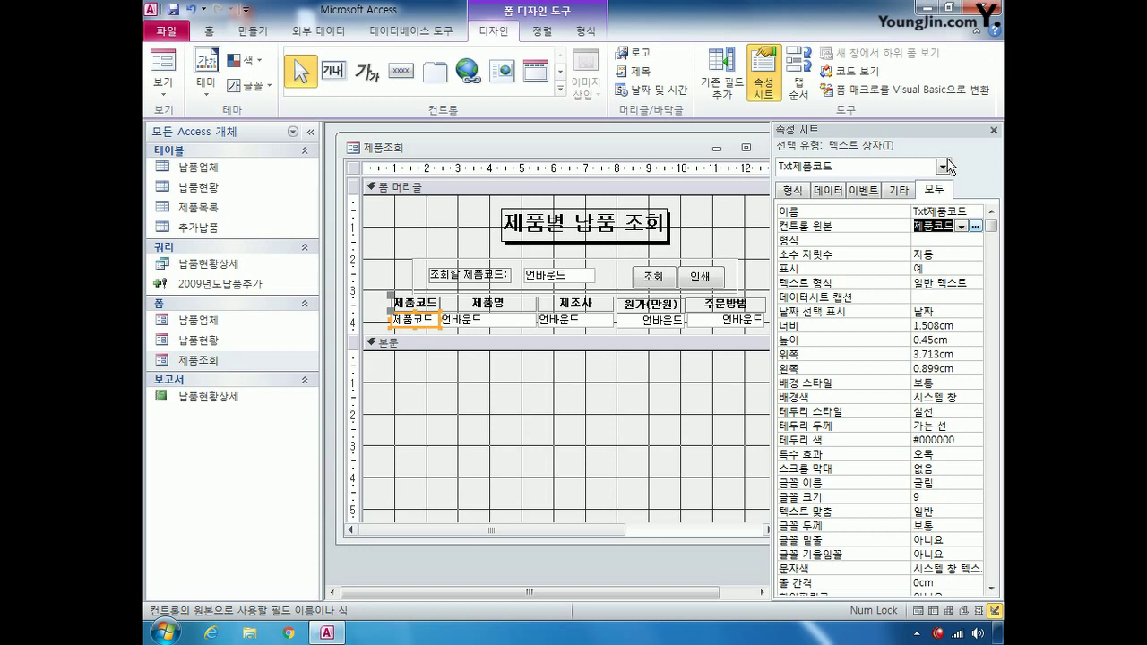
- Set the control source of the Txt제조사 text box to the 제조사 field
click(942, 167)
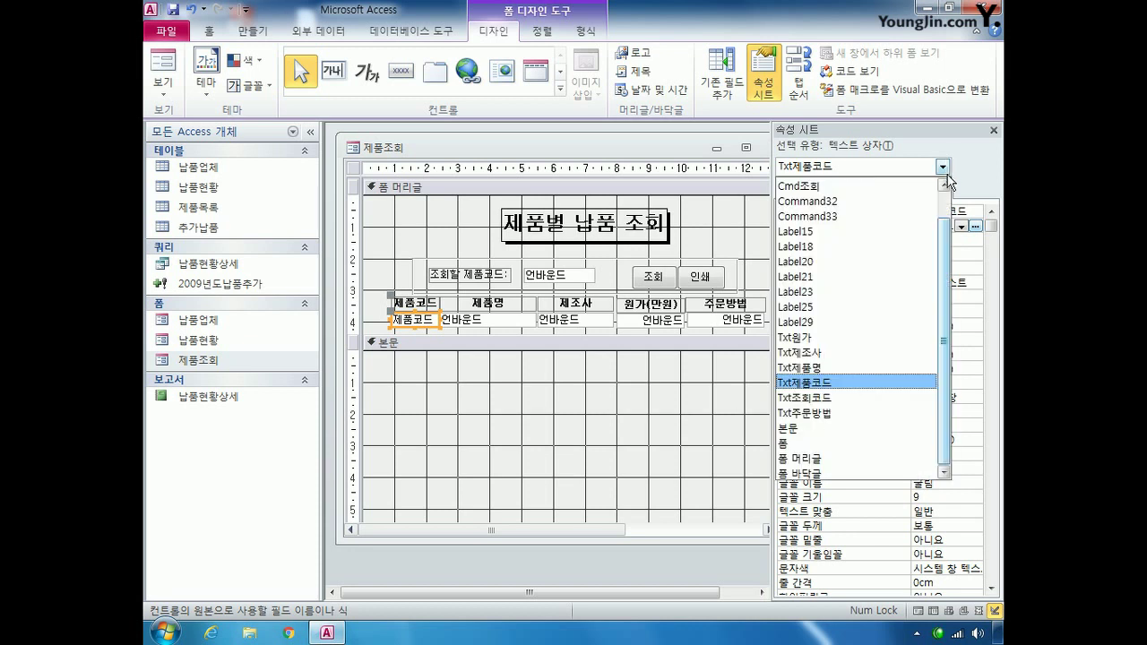
click(866, 352)
click(960, 227)
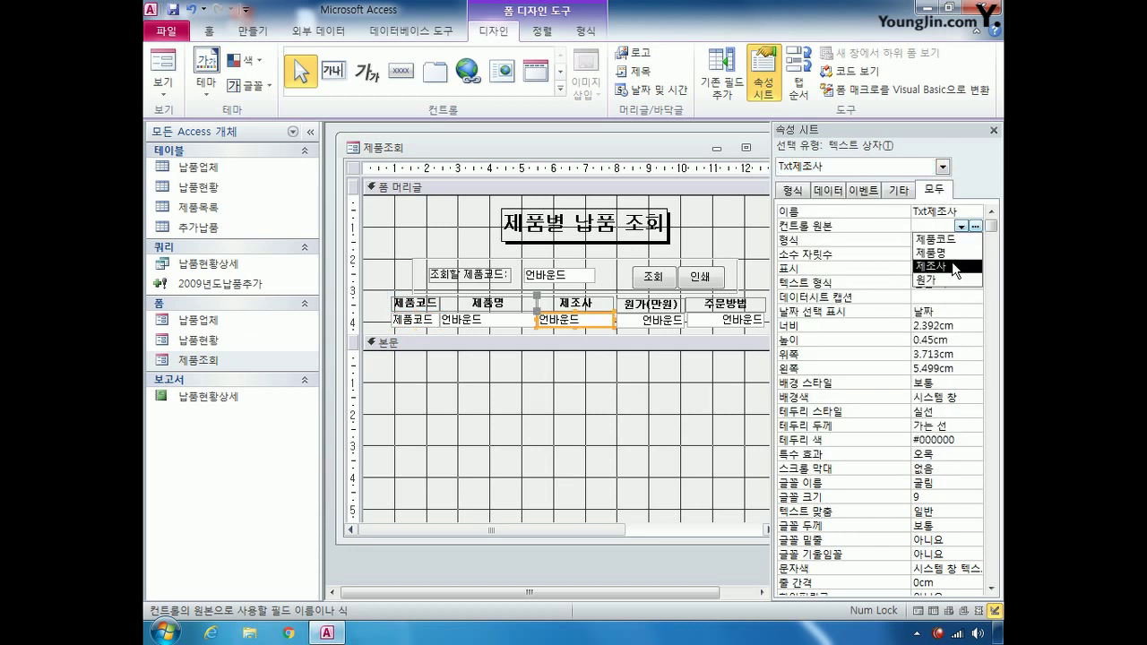
click(953, 261)
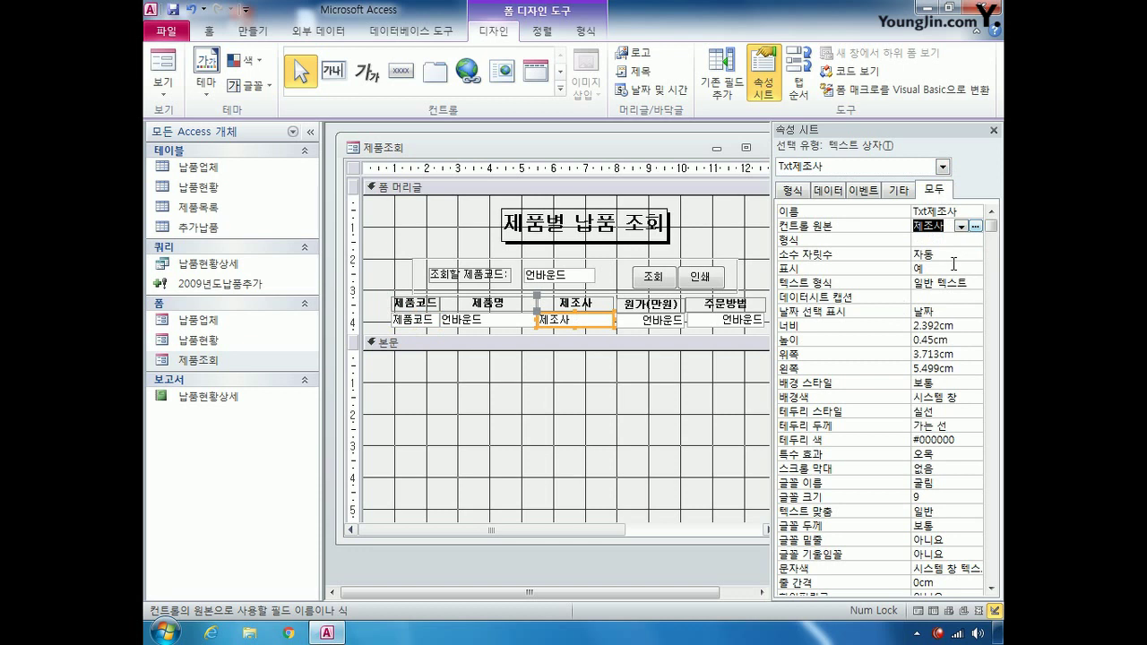
- Set the control source of the Txt제품명 text box to the 제품명 field
click(943, 166)
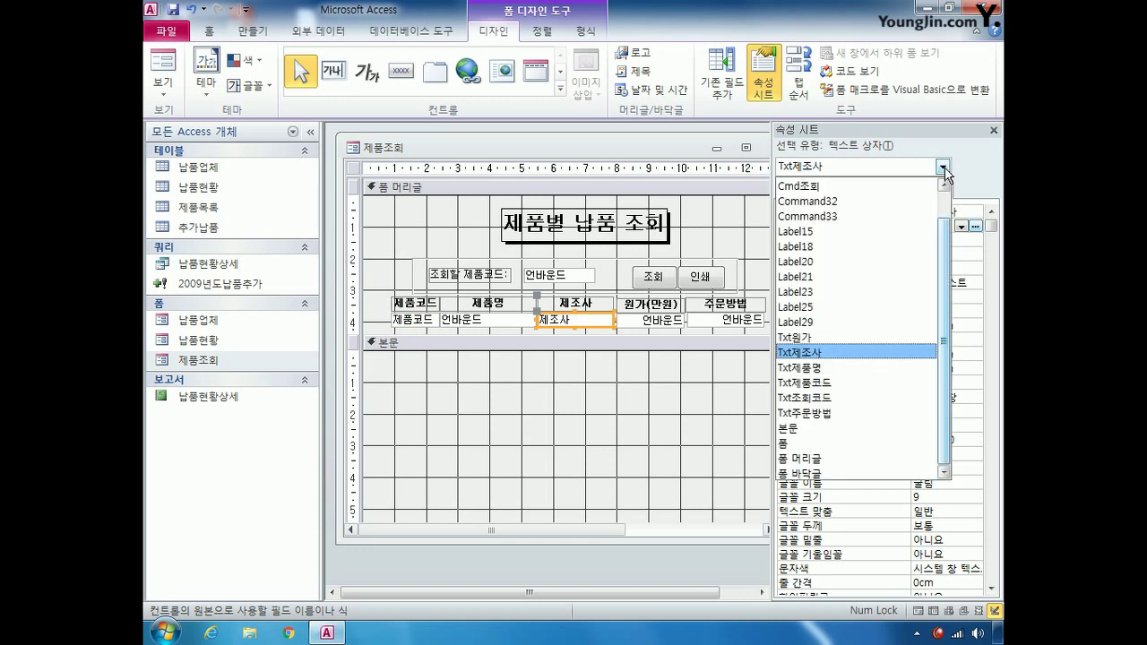
click(844, 367)
click(961, 227)
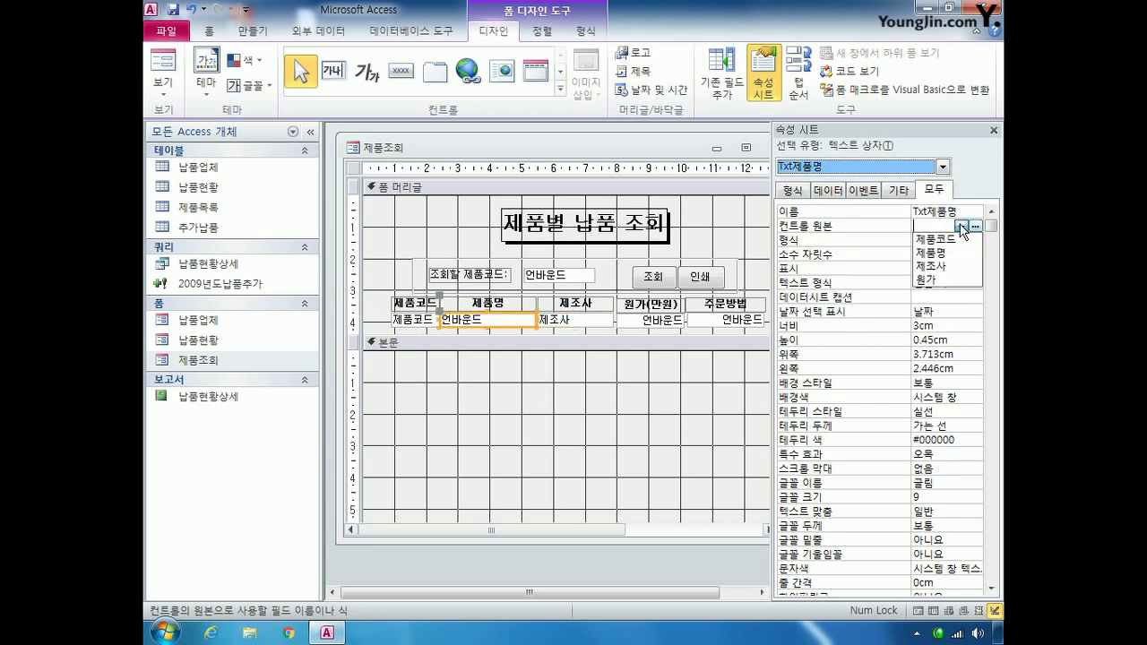
click(931, 253)
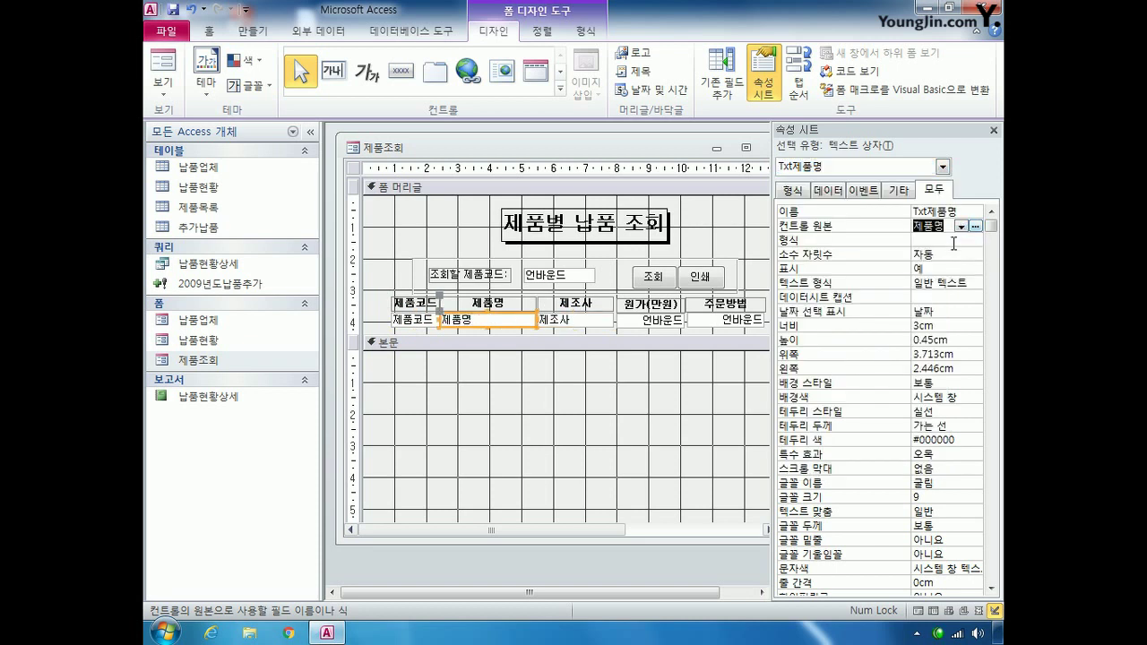
- Set the control source of the Txt원가 text box to the 원가 field
click(942, 167)
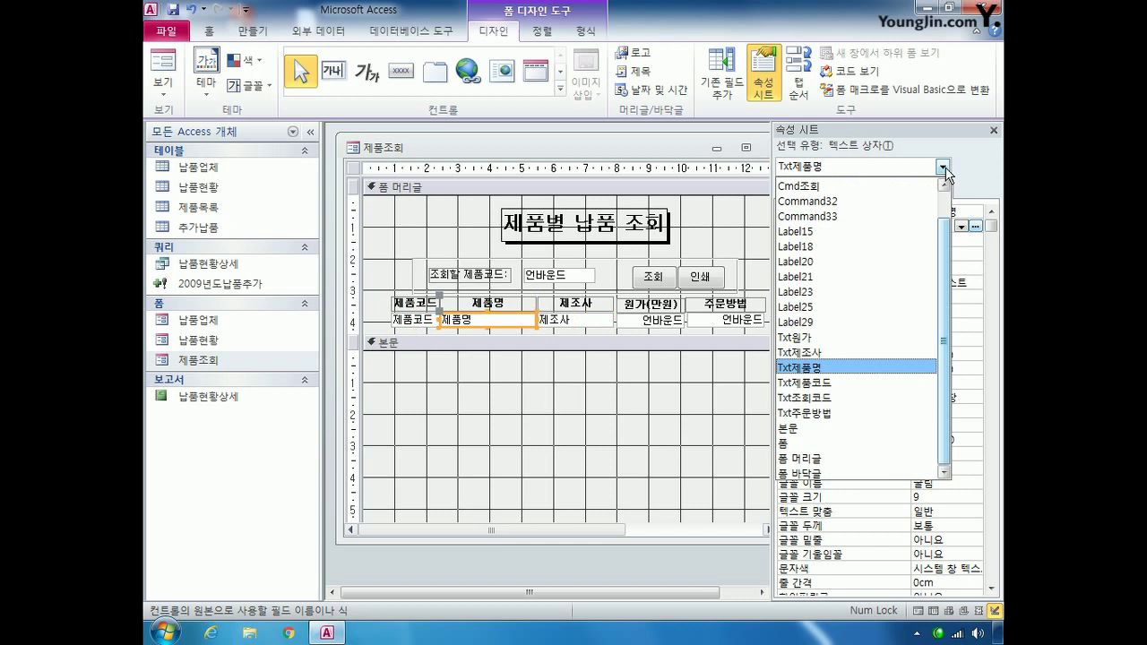
click(844, 338)
click(961, 227)
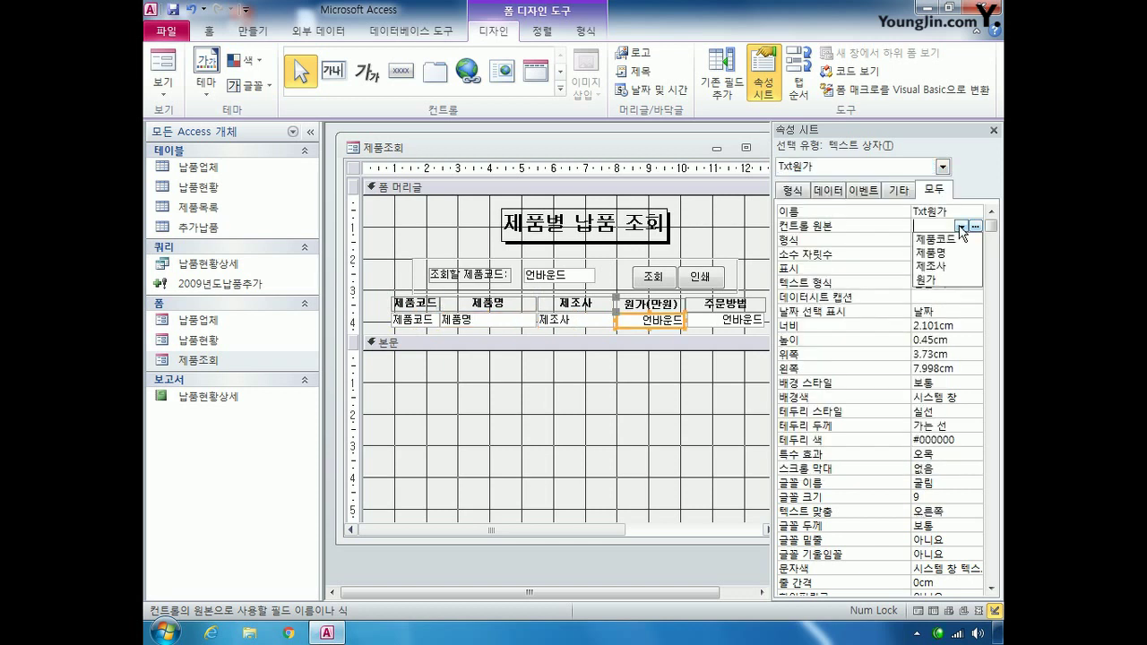
click(943, 281)
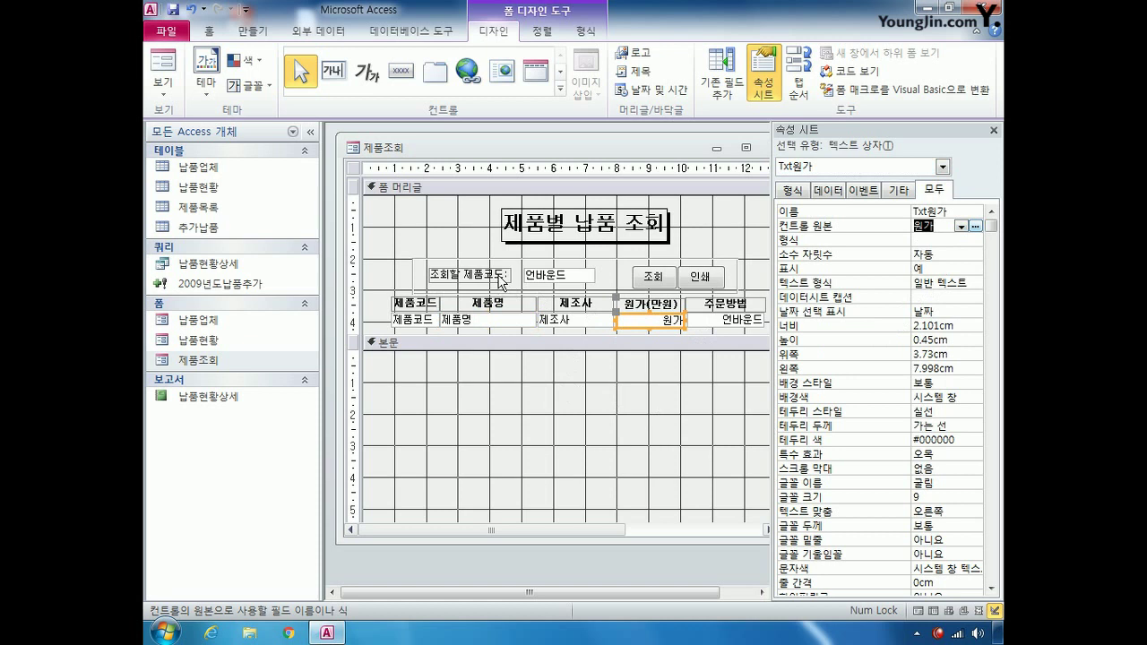
- Set the 제품조회 form's 최소화/최대화 단추 property to 최소화 단추만 and widen the property sheet
click(353, 169)
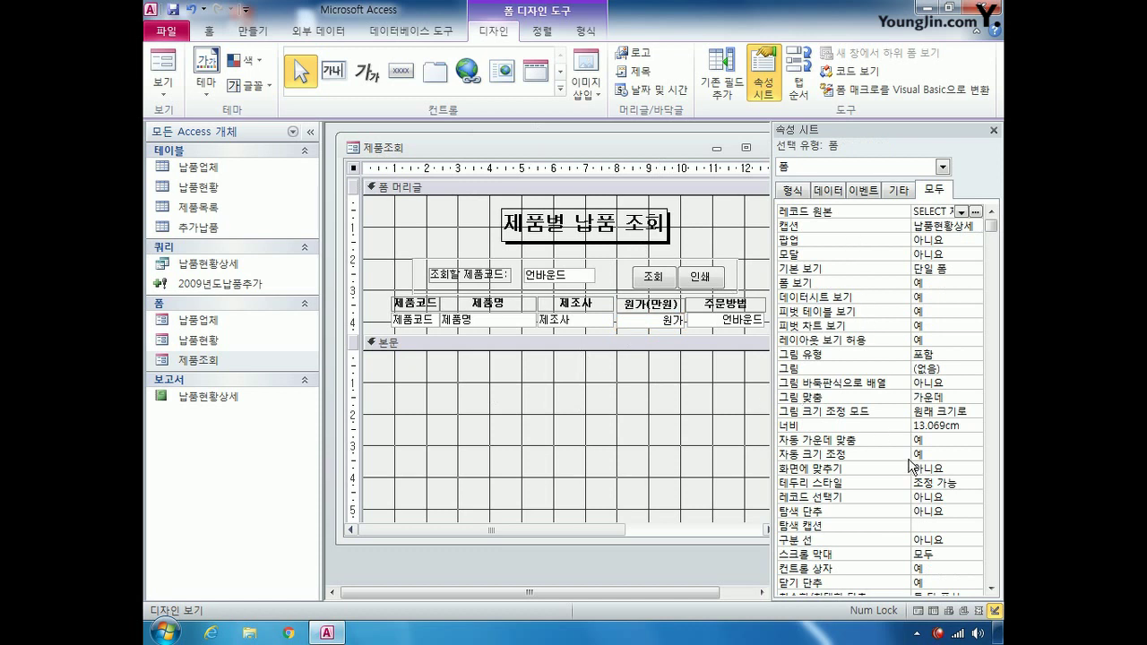
scroll(887, 537, down, 2)
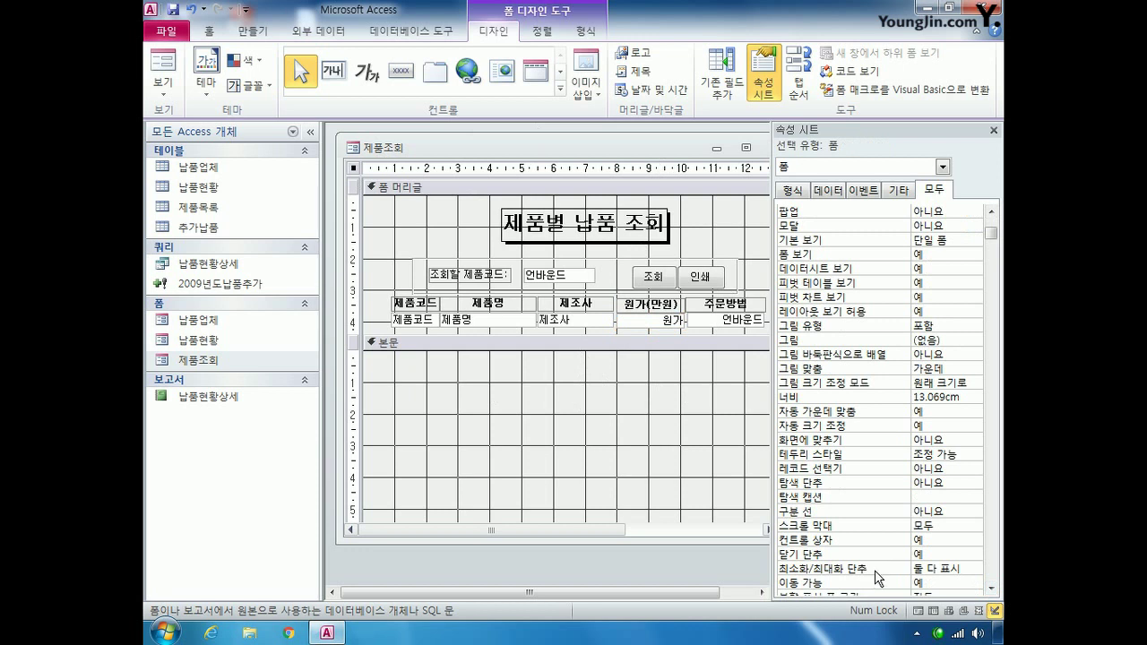
click(941, 569)
click(976, 570)
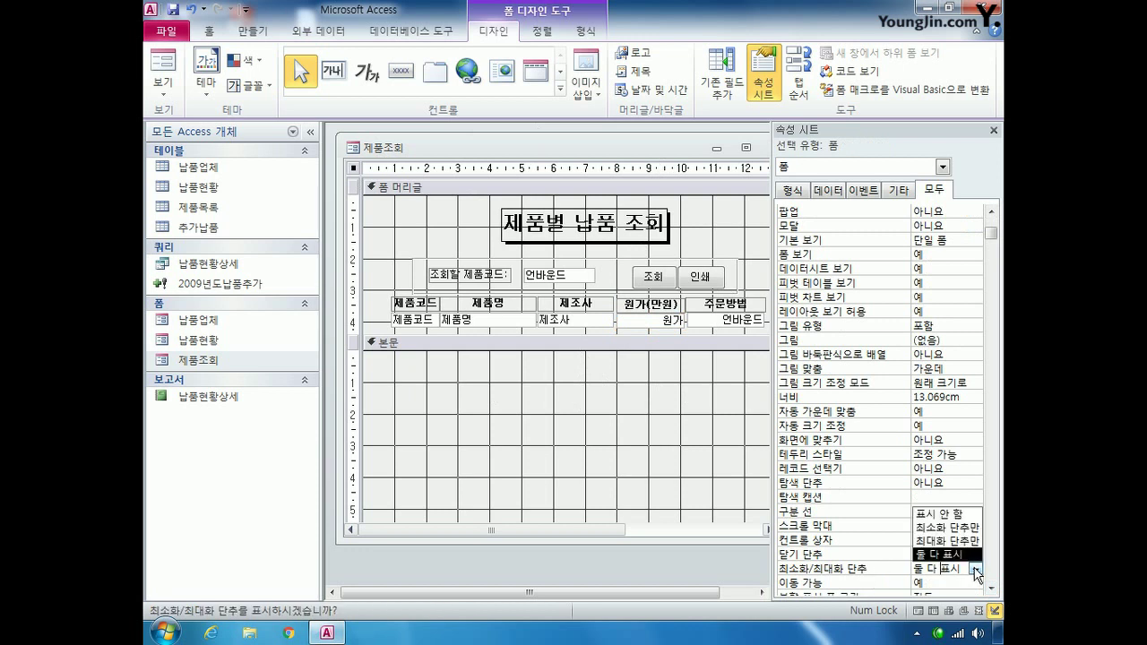
click(923, 528)
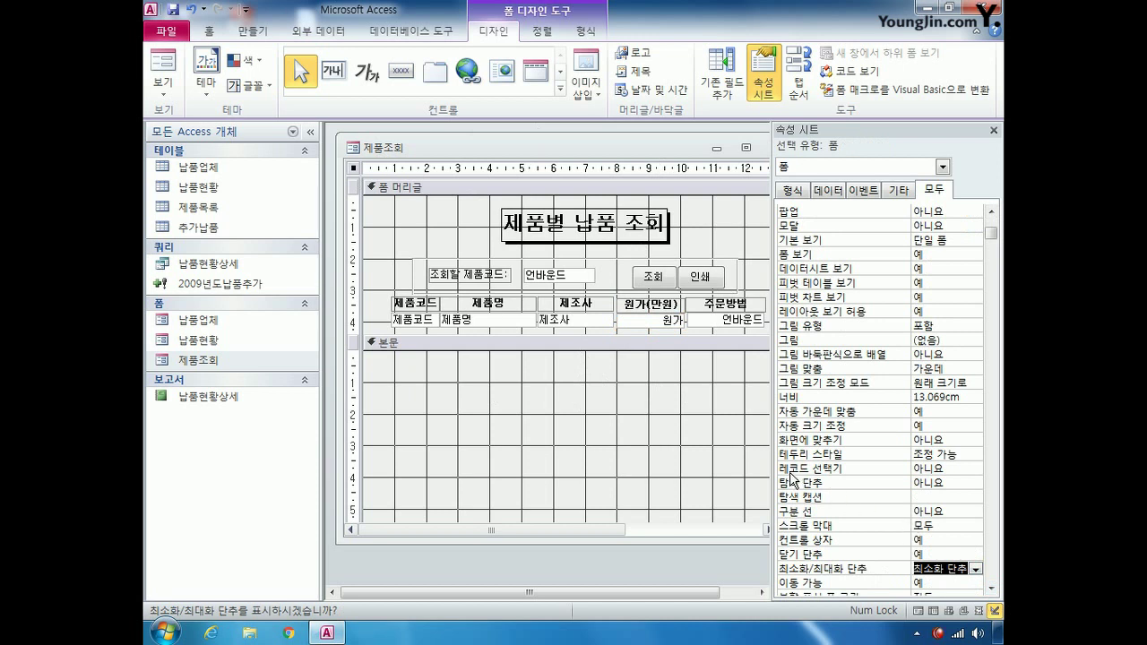
drag(771, 464, 728, 457)
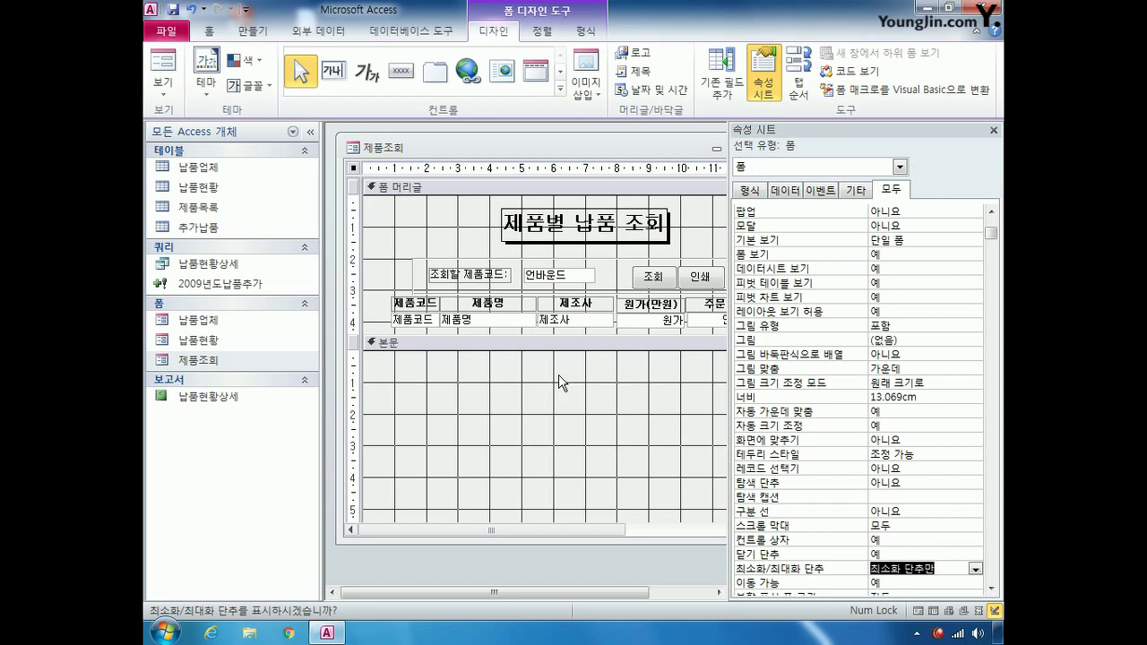
- In the form header's tab order, move Txt조회코드 to first place and Cmd조회 to second
click(355, 170)
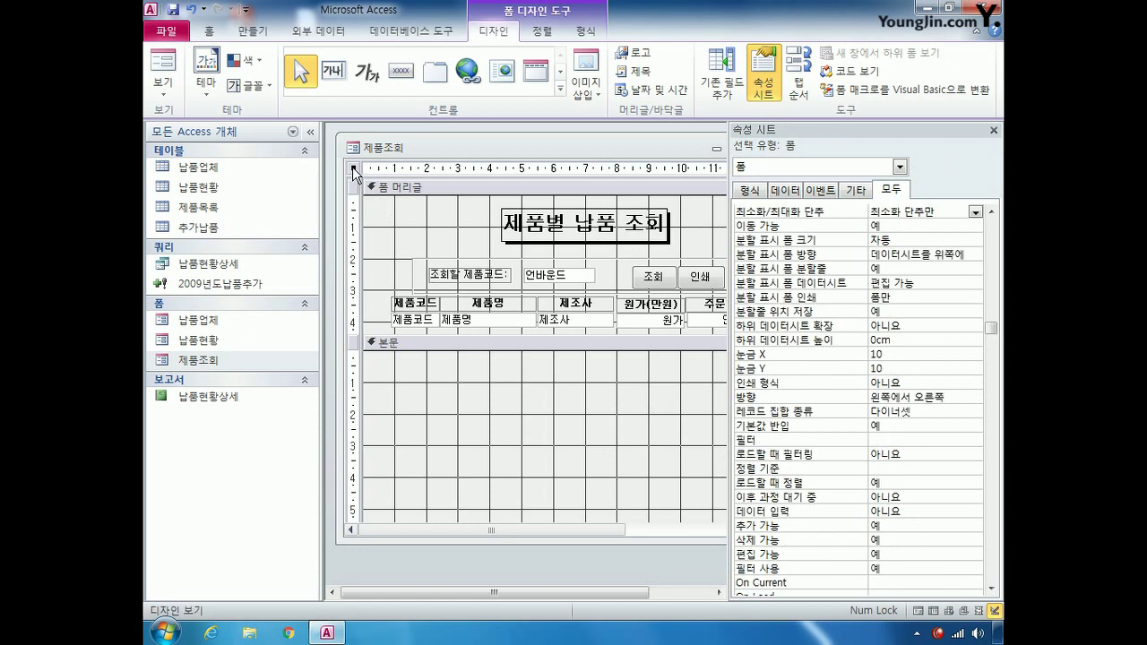
right_click(355, 170)
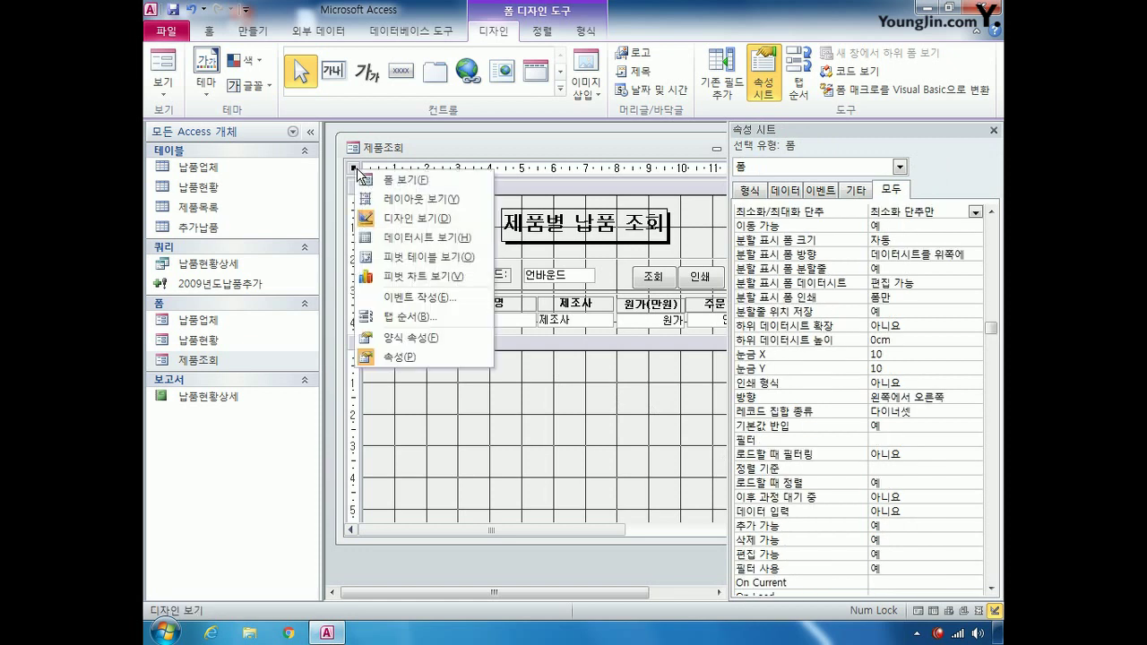
click(415, 321)
click(426, 145)
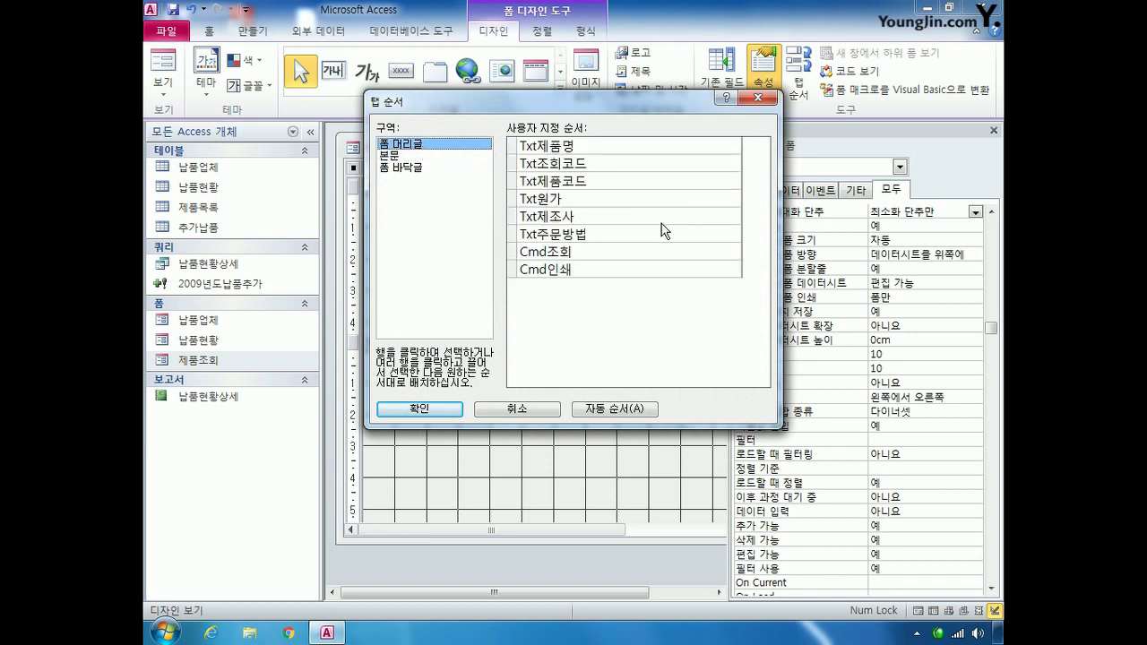
click(510, 165)
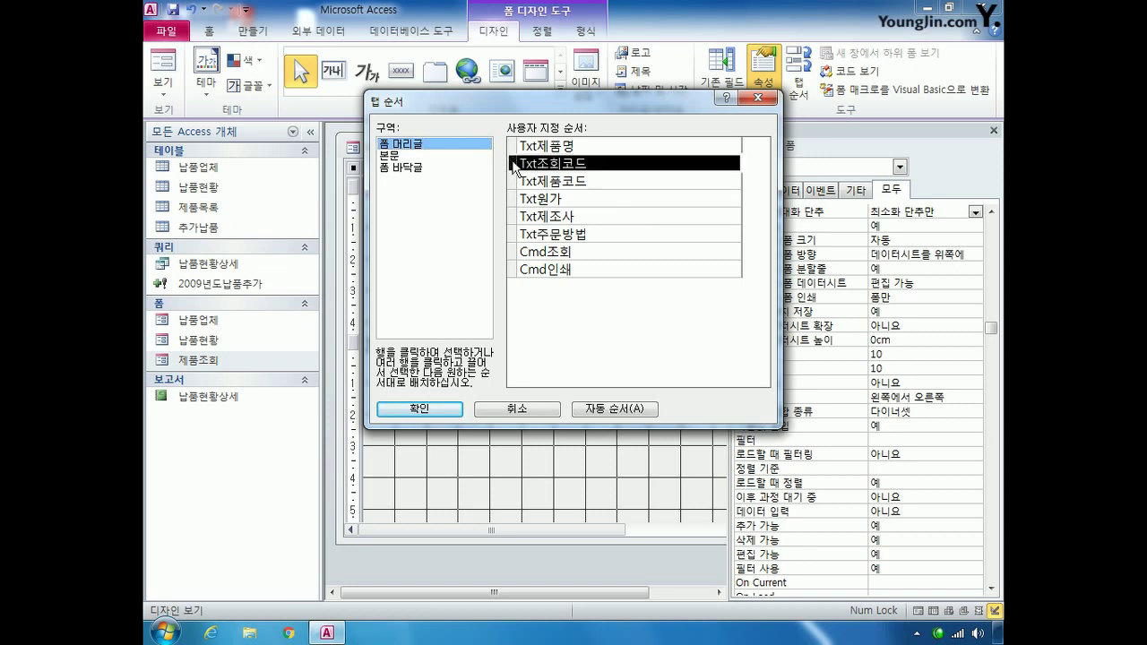
drag(511, 152, 511, 146)
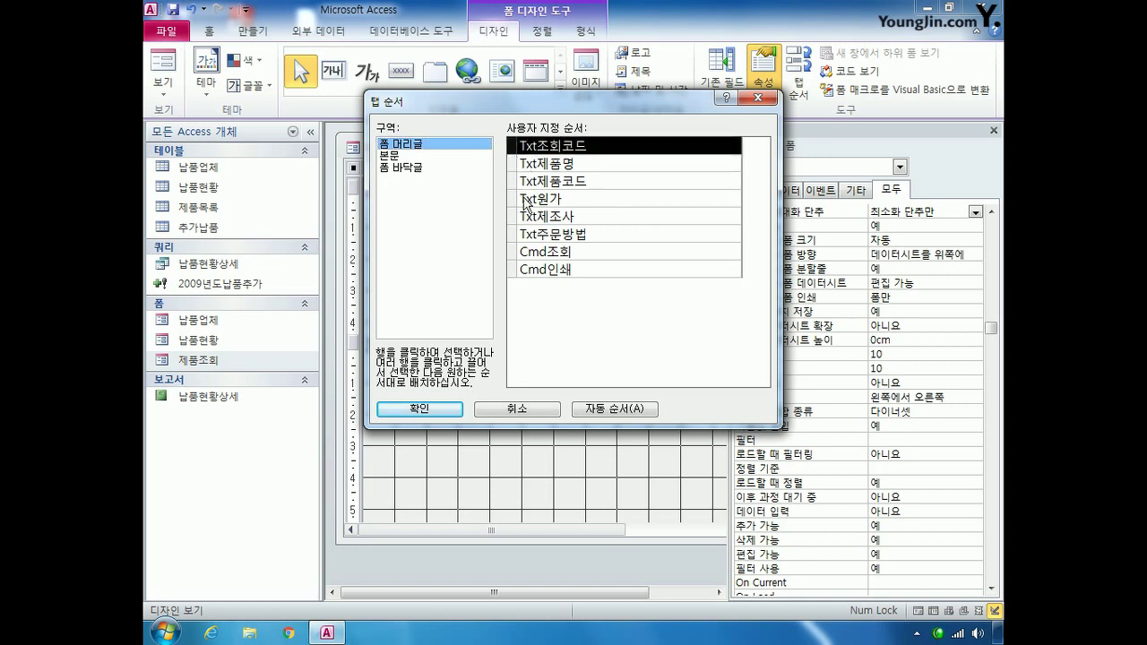
click(511, 253)
drag(512, 254, 513, 165)
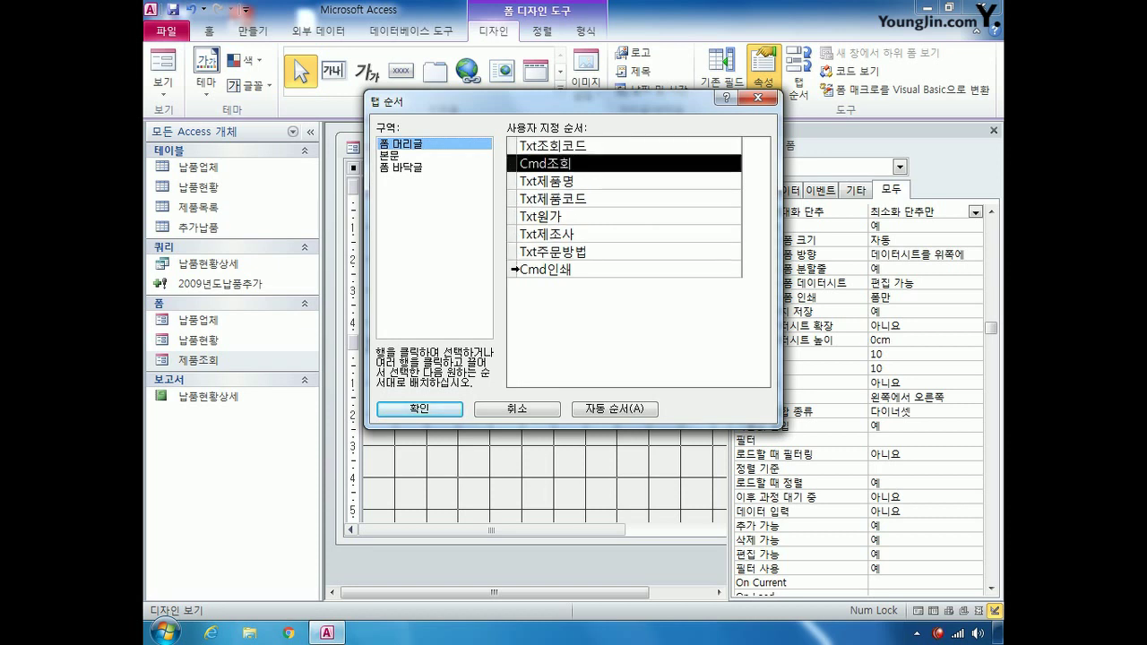
- Order the remaining header tab stops as Cmd인쇄, Txt제품코드, Txt제품명, Txt제조사, Txt원가, Txt주문방법 and apply the tab order
click(512, 267)
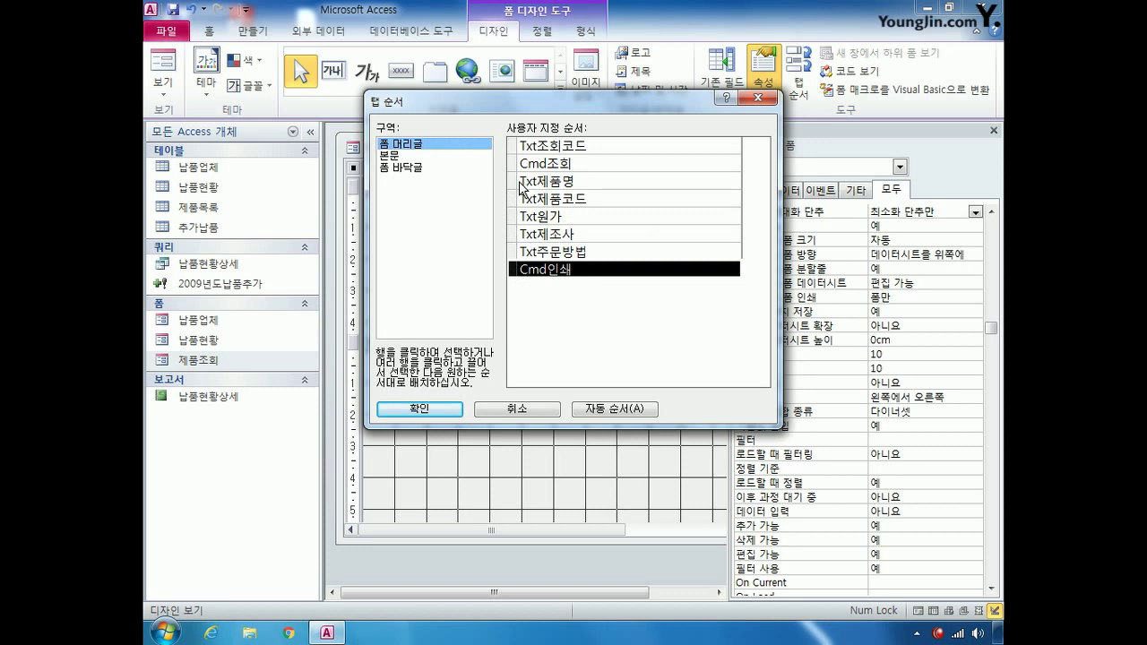
drag(514, 268, 519, 177)
drag(517, 218, 517, 208)
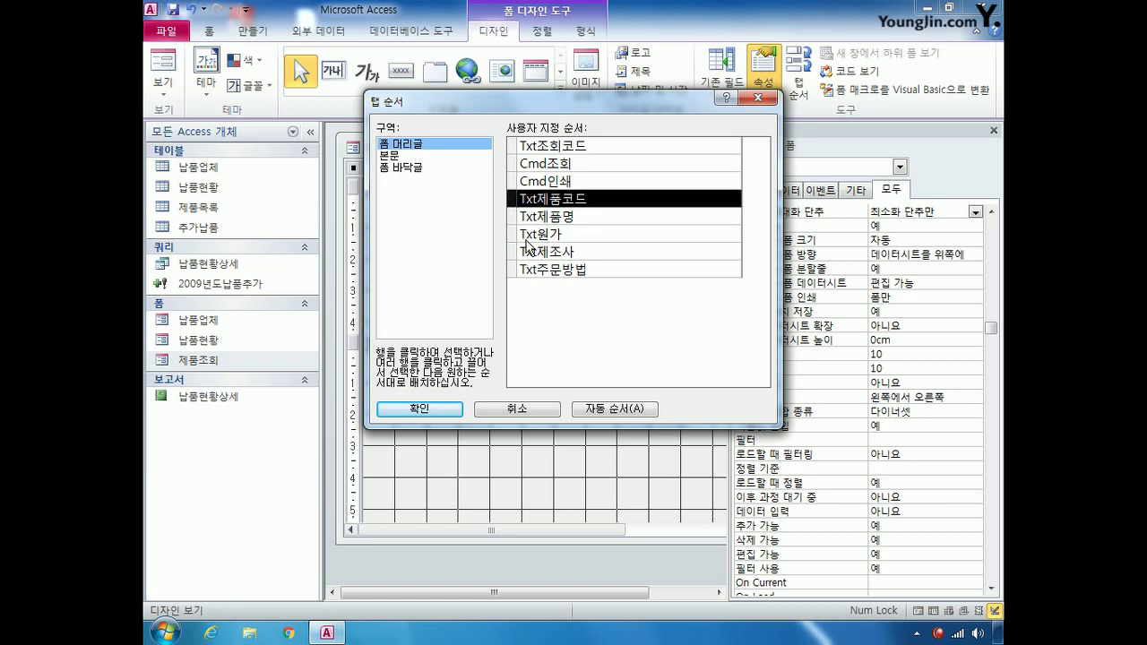
mouse_move(524, 253)
mouse_down()
mouse_move(516, 246)
mouse_move(539, 242)
mouse_up()
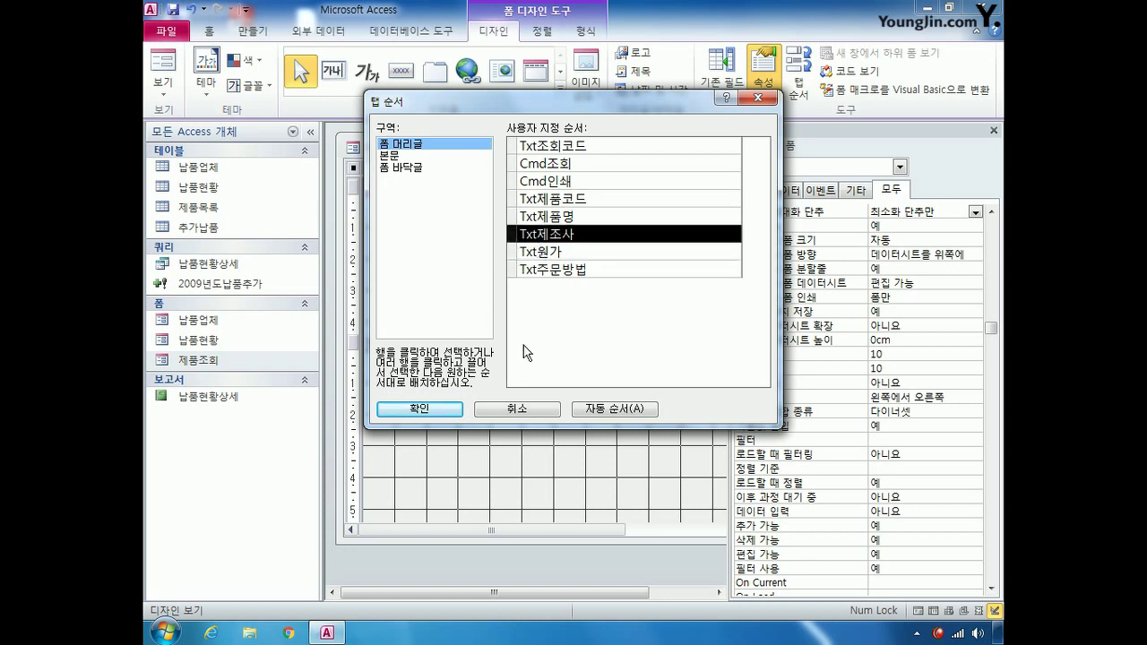
click(437, 409)
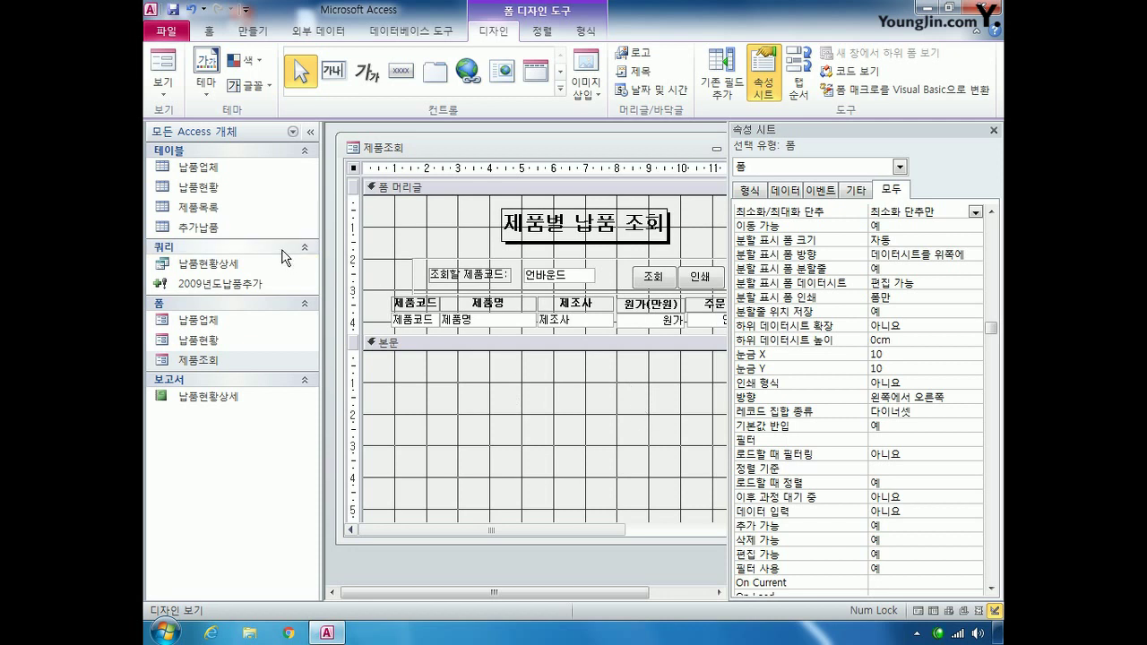
- Draw a subform about 9.8 cm wide and 4.2 cm high in the 본문 section, based on the existing 납품현황 form
click(560, 88)
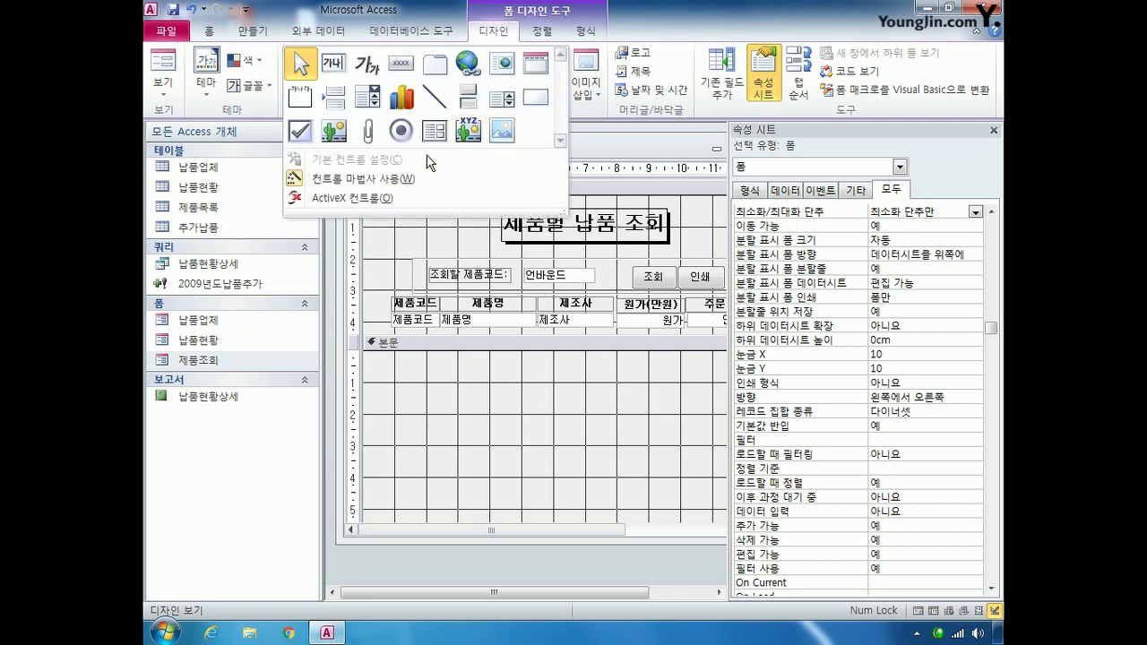
click(434, 130)
drag(395, 365, 708, 499)
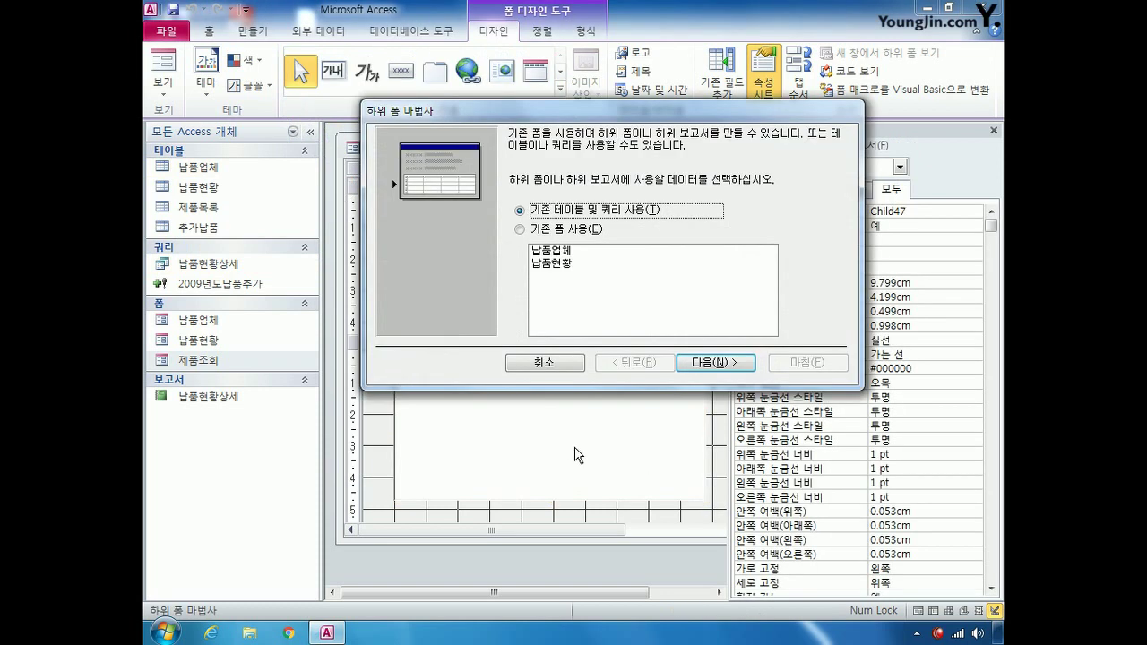
click(519, 229)
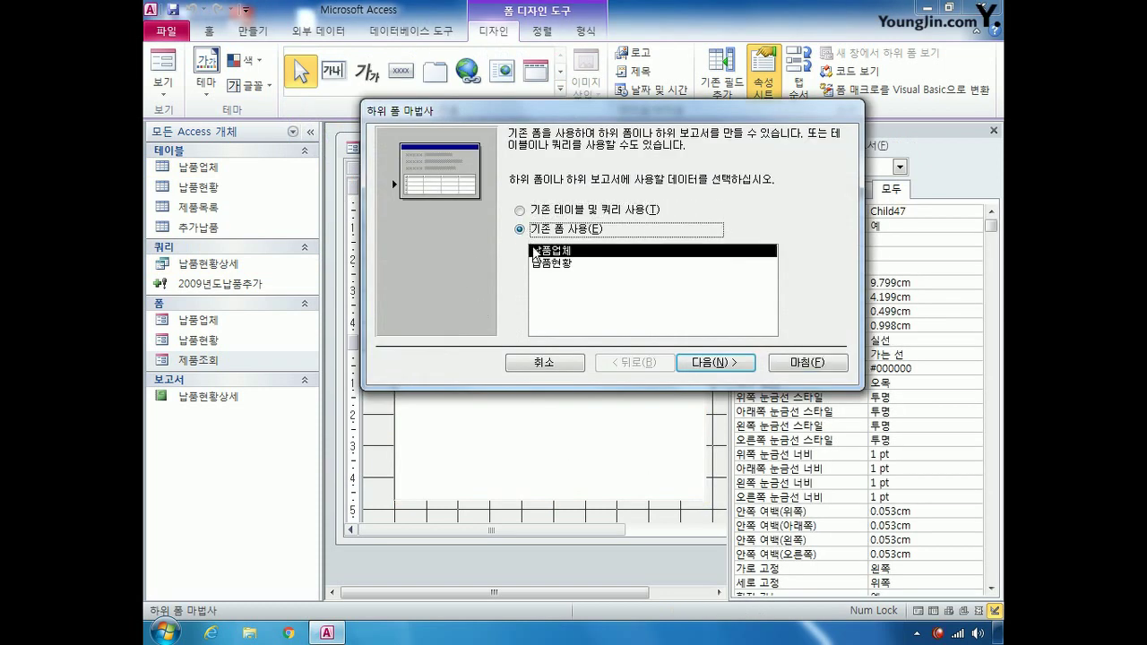
click(561, 263)
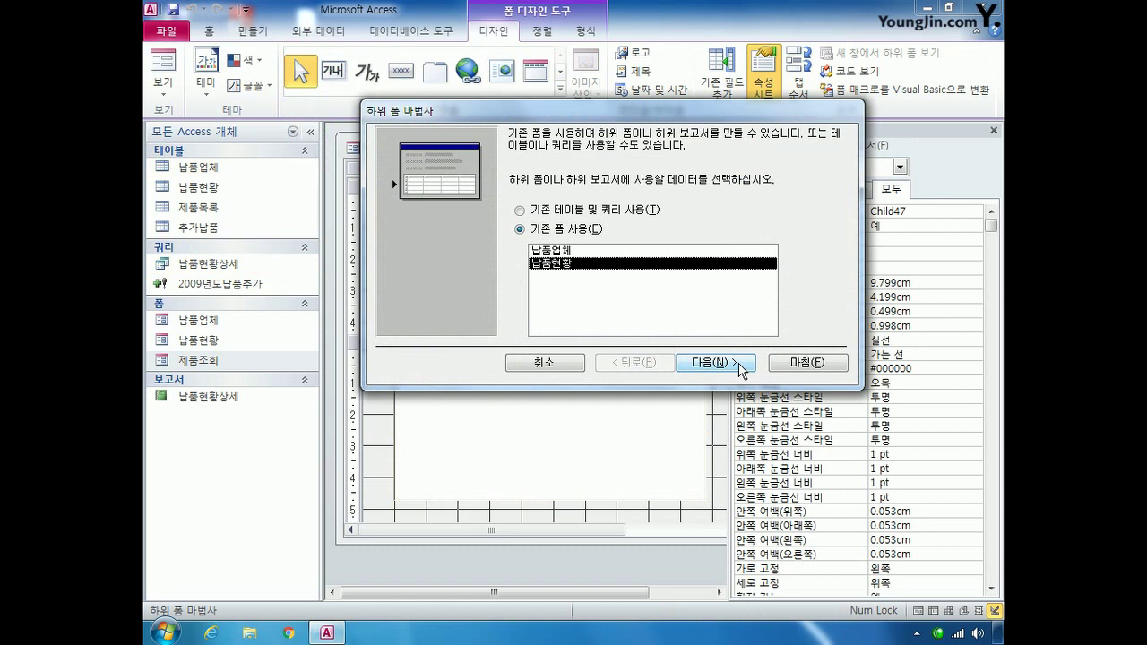
click(738, 363)
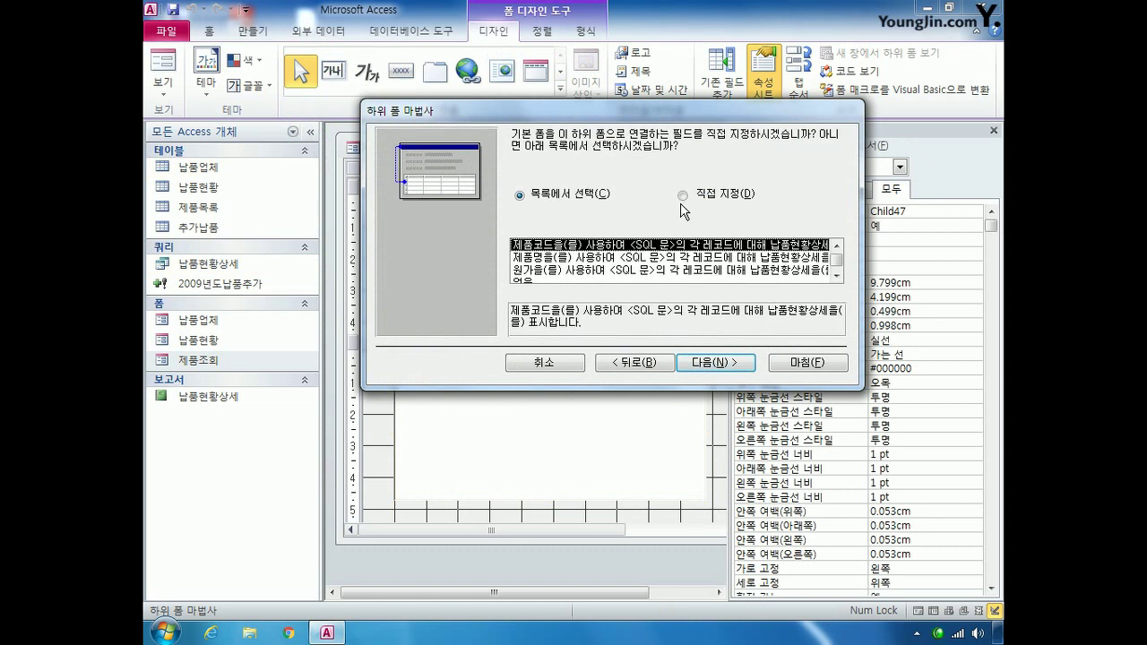
- Define the subform link manually, matching the main form's 제품코드 field to the subform's 제품코드 field
click(684, 194)
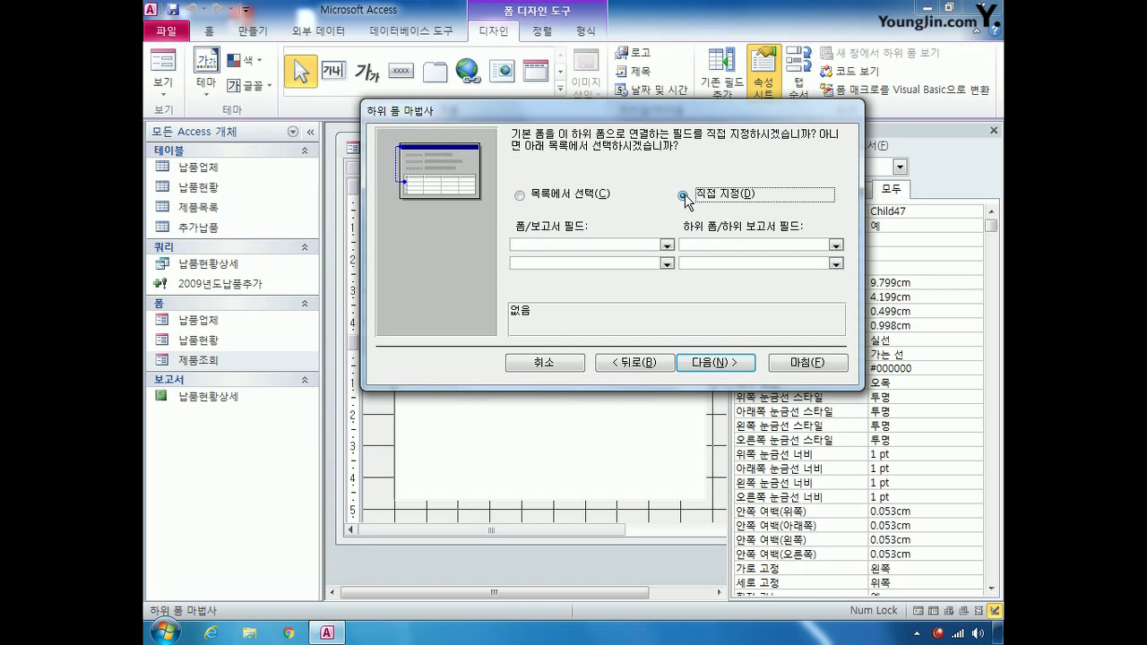
click(666, 244)
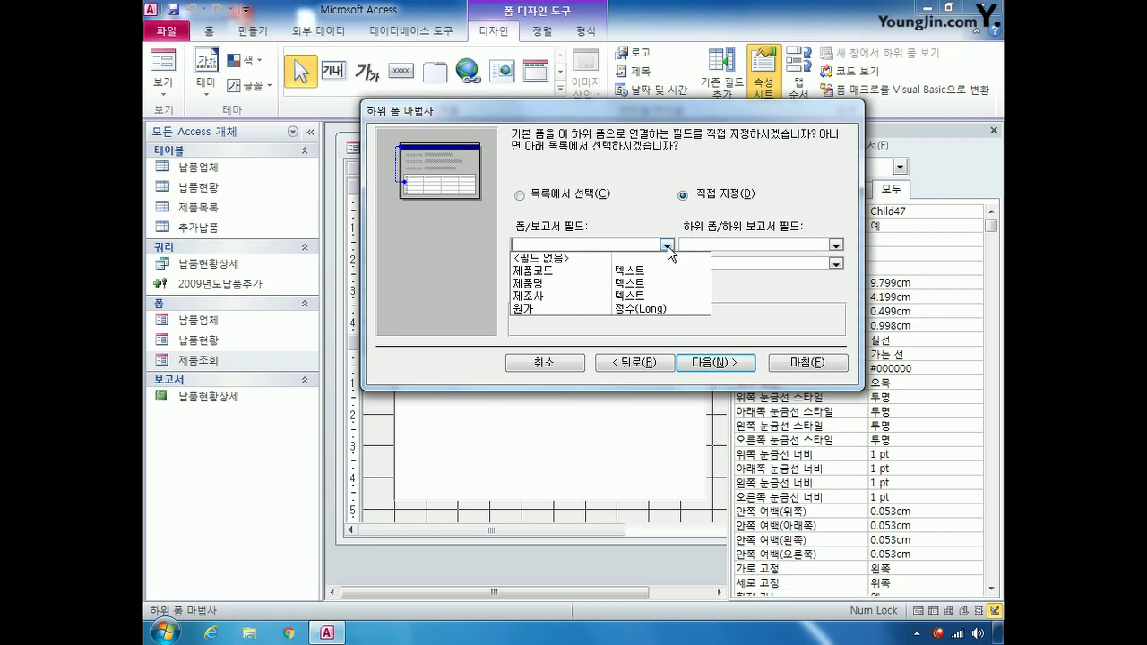
click(667, 269)
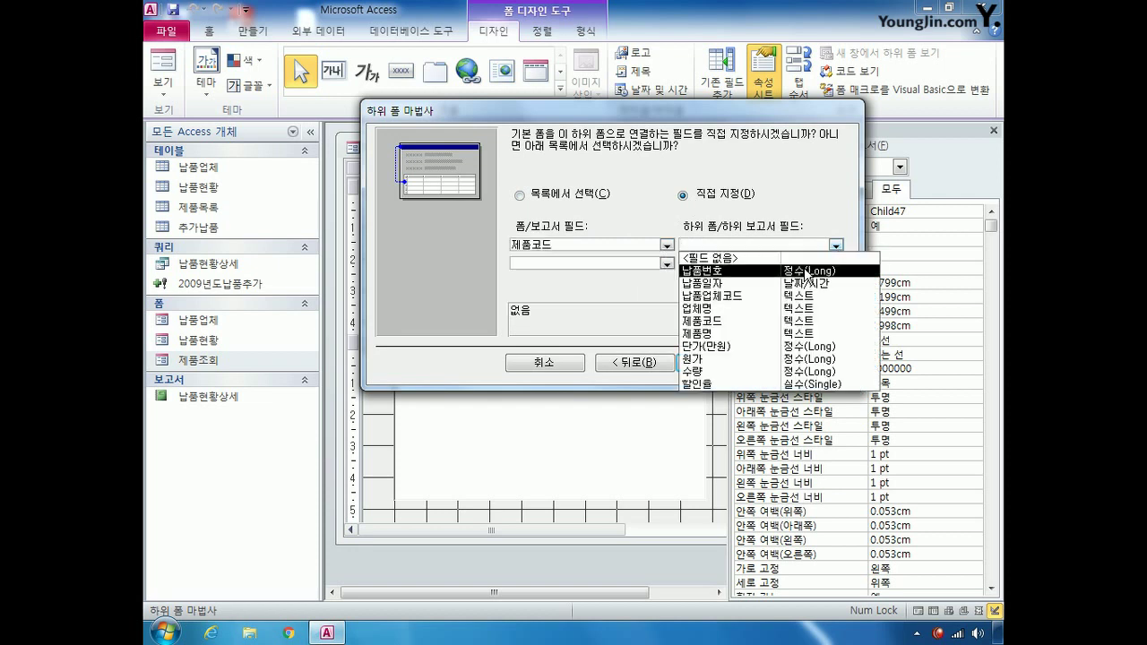
click(721, 320)
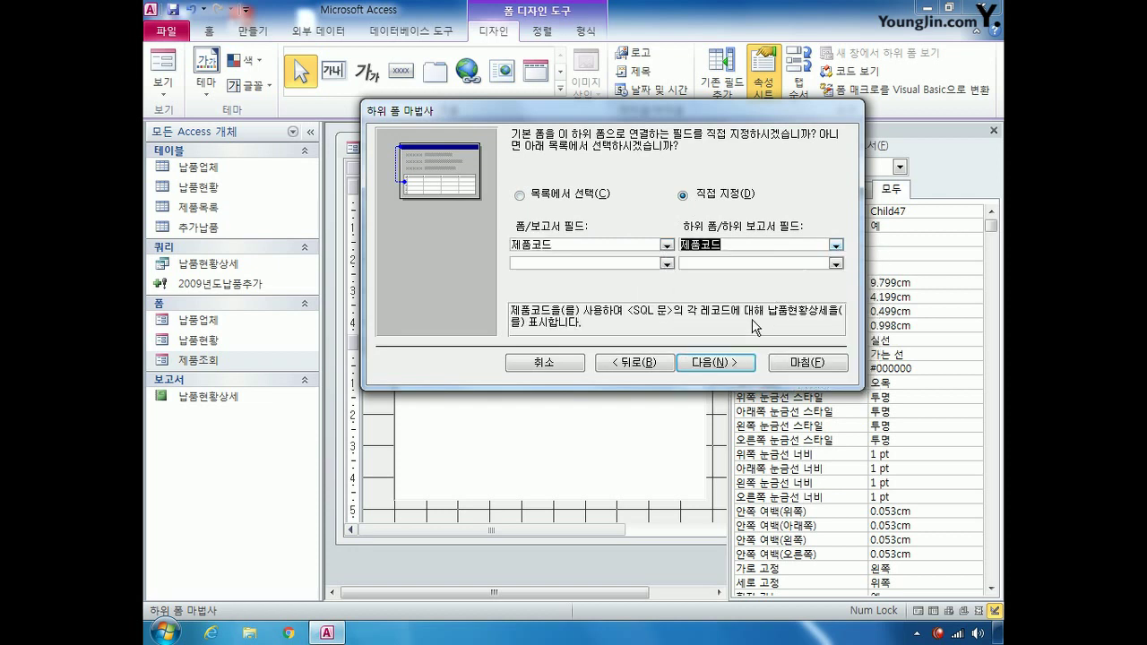
click(723, 363)
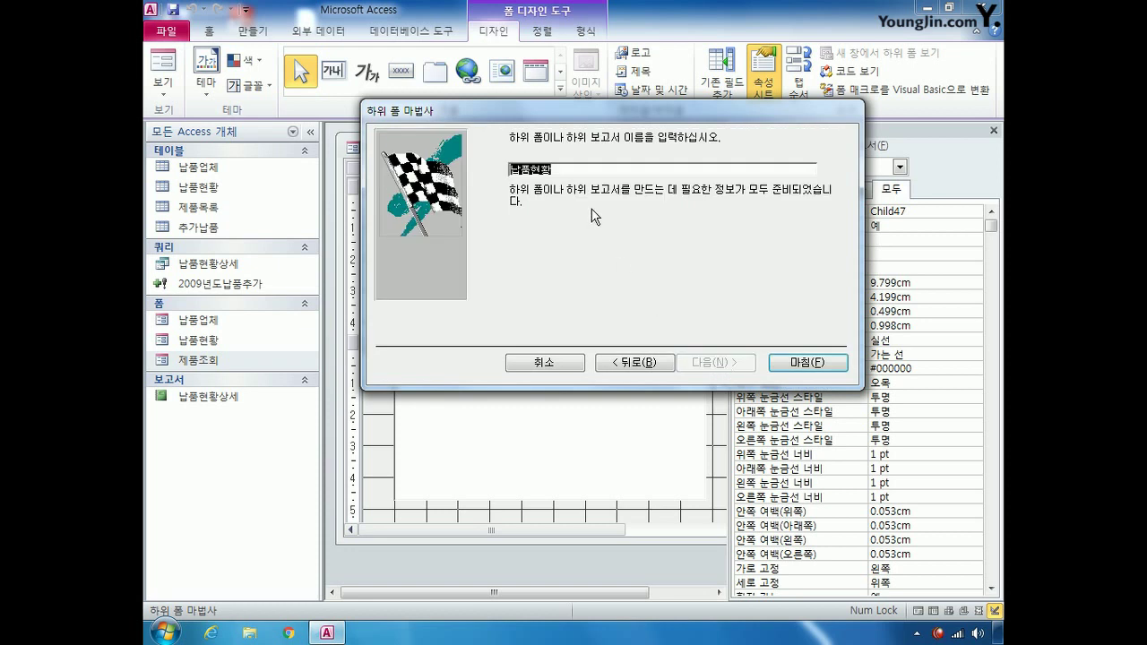
- Name the subform 납품현황상세, finish creating it and show the main form in Form view
click(590, 168)
text(상세)
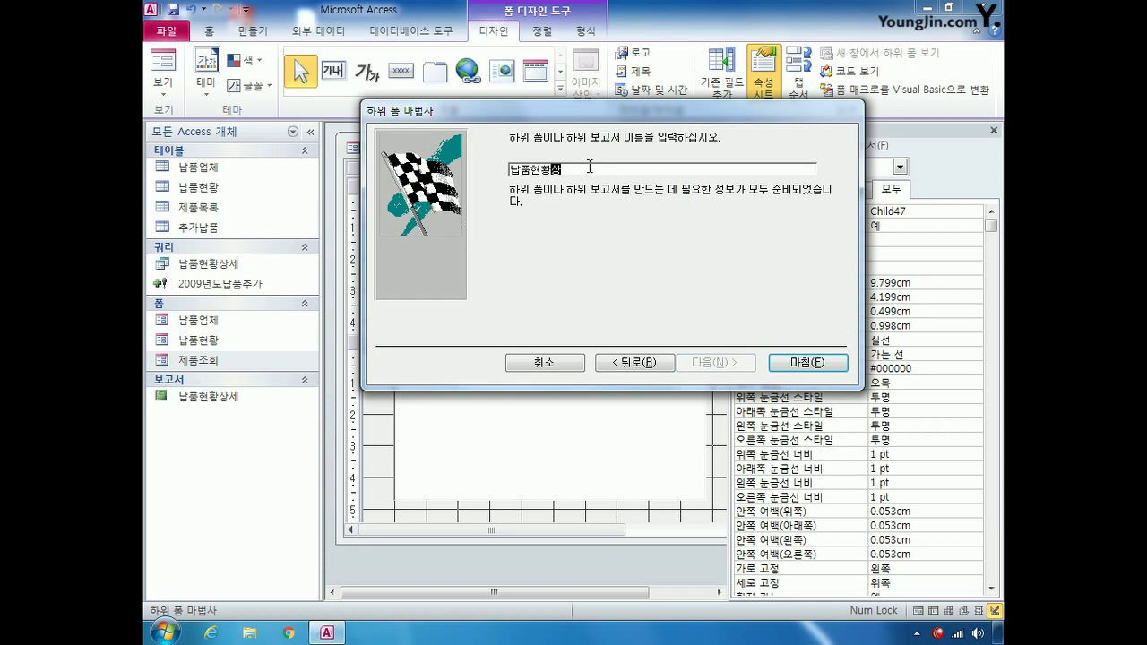
click(802, 362)
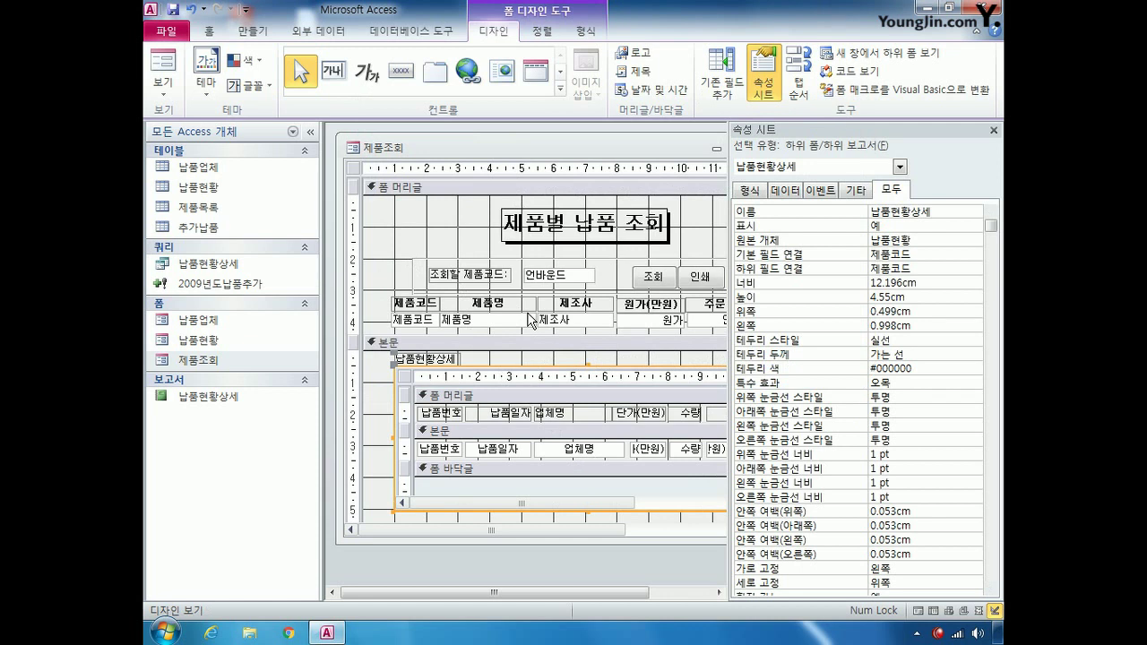
click(162, 70)
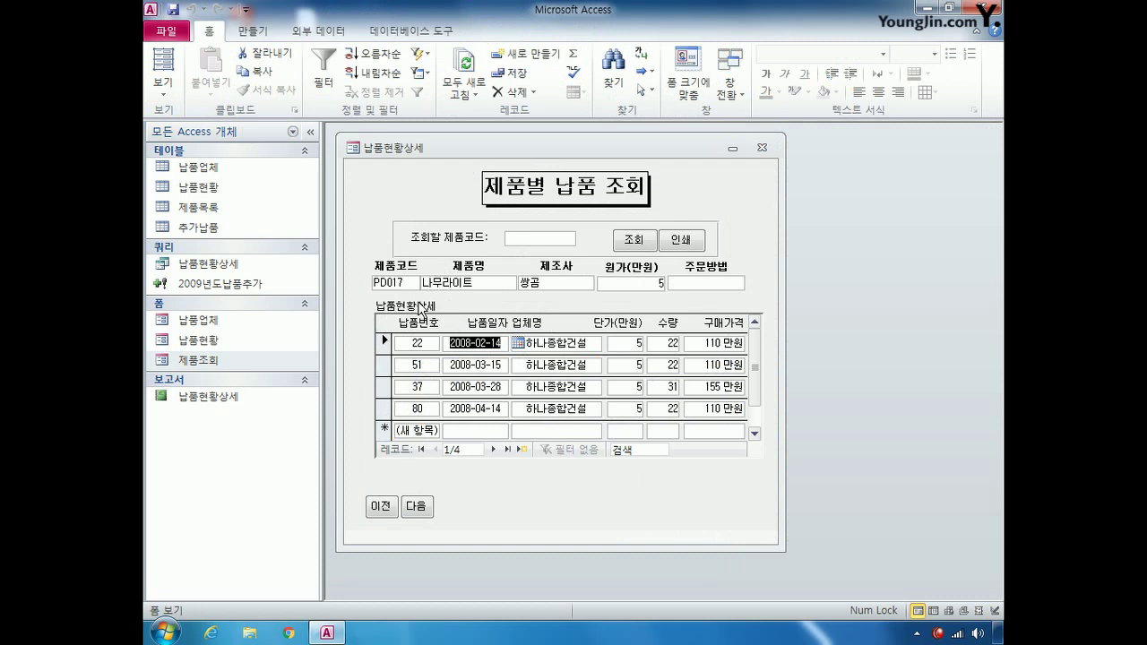
- Return the form to Design view and delete the 납품현황상세 label attached to the subform
click(164, 89)
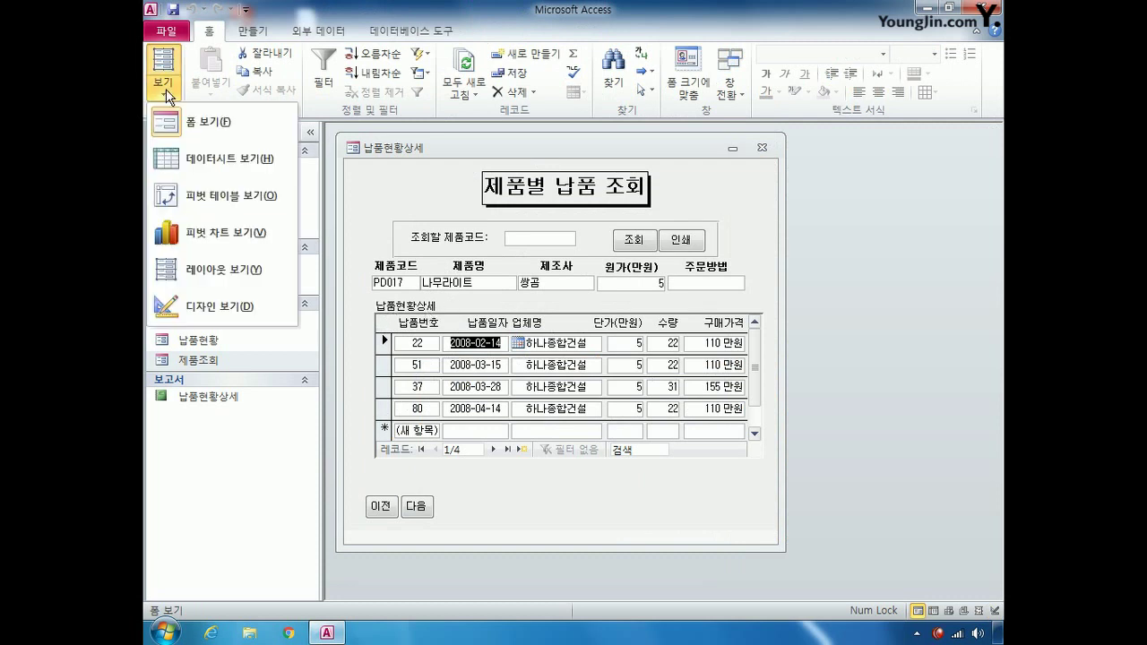
click(217, 302)
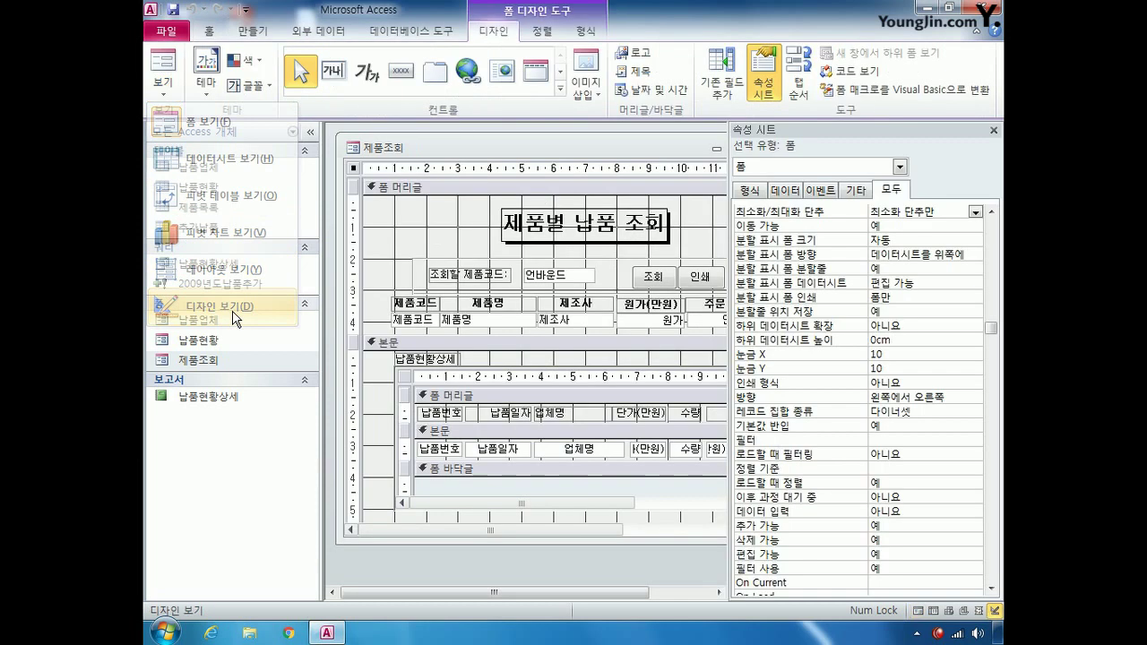
click(442, 360)
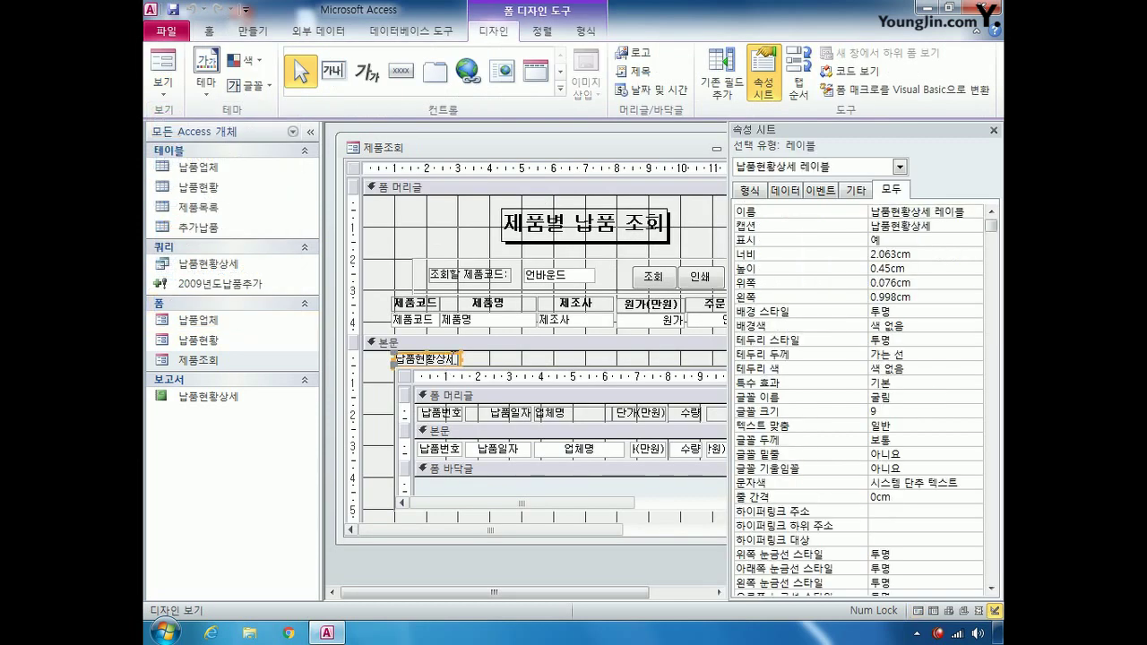
key(Delete)
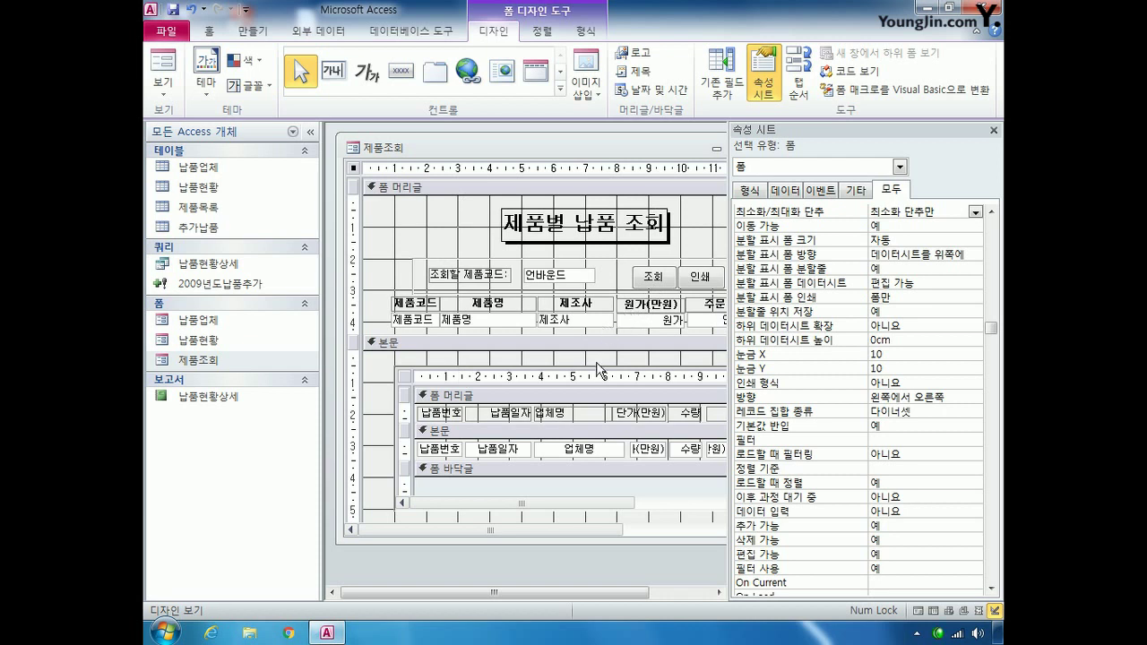
- Turn off the control wizards and draw a command button about 2.2 cm wide and 0.7 cm high in the 폼 바닥글 section
scroll(615, 250, down, 3)
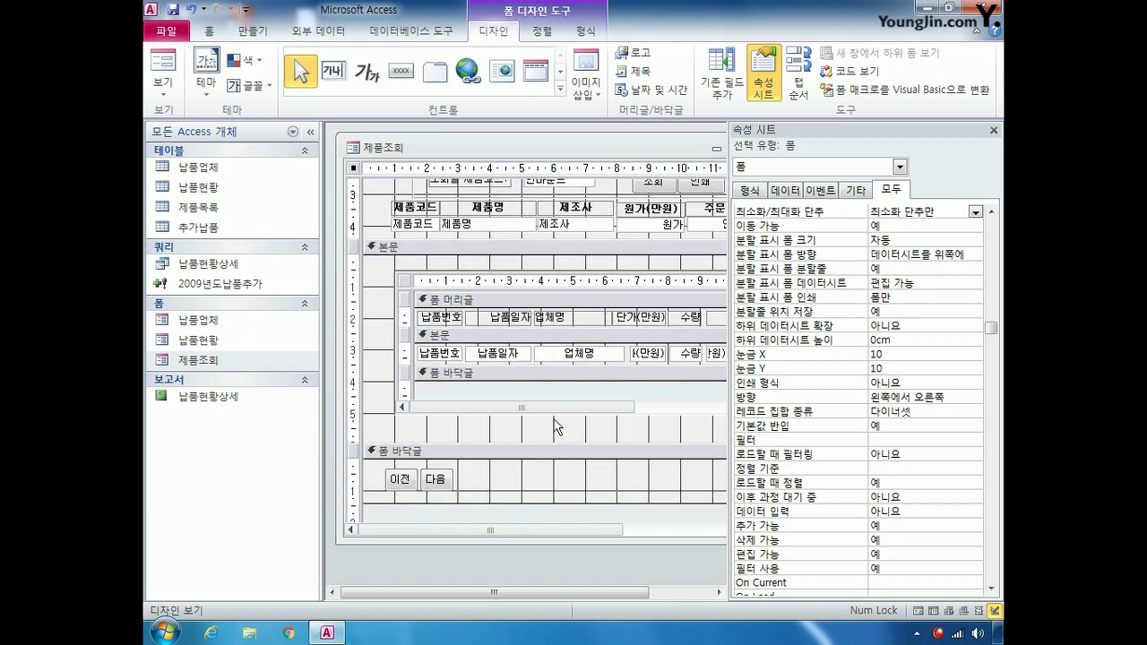
drag(490, 530, 588, 533)
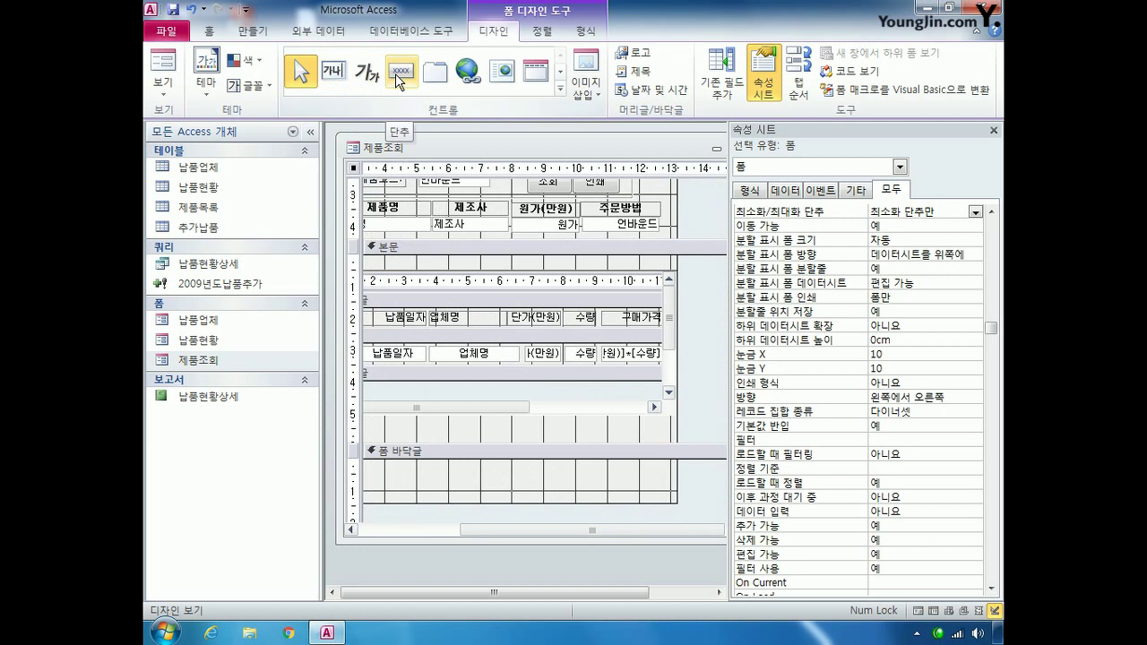
click(562, 90)
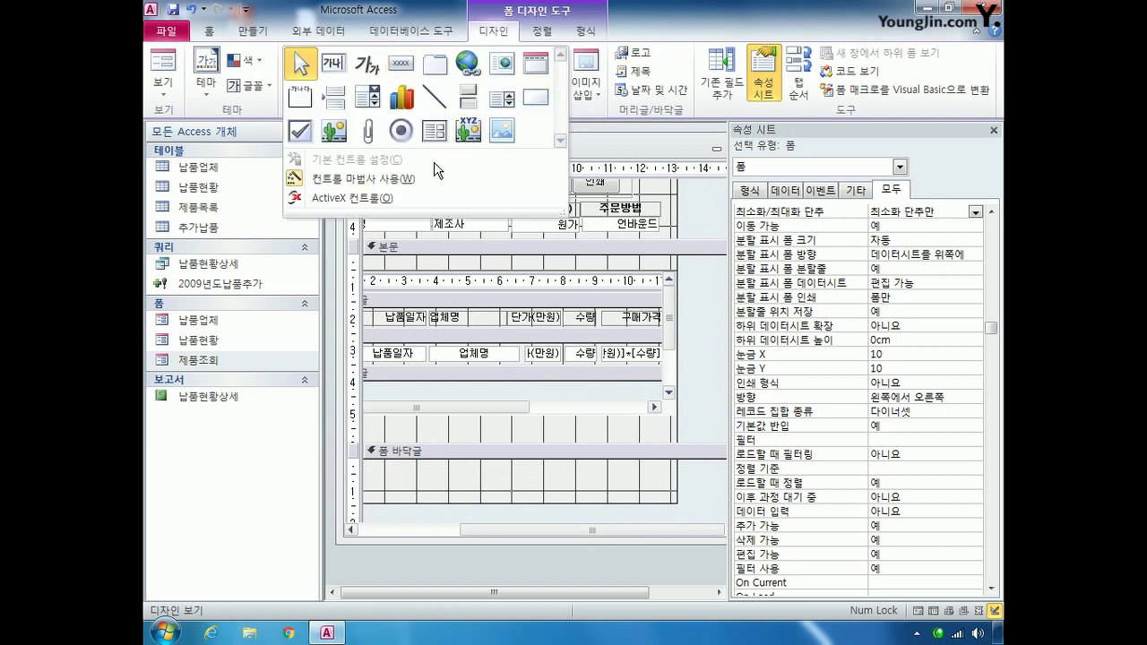
click(368, 178)
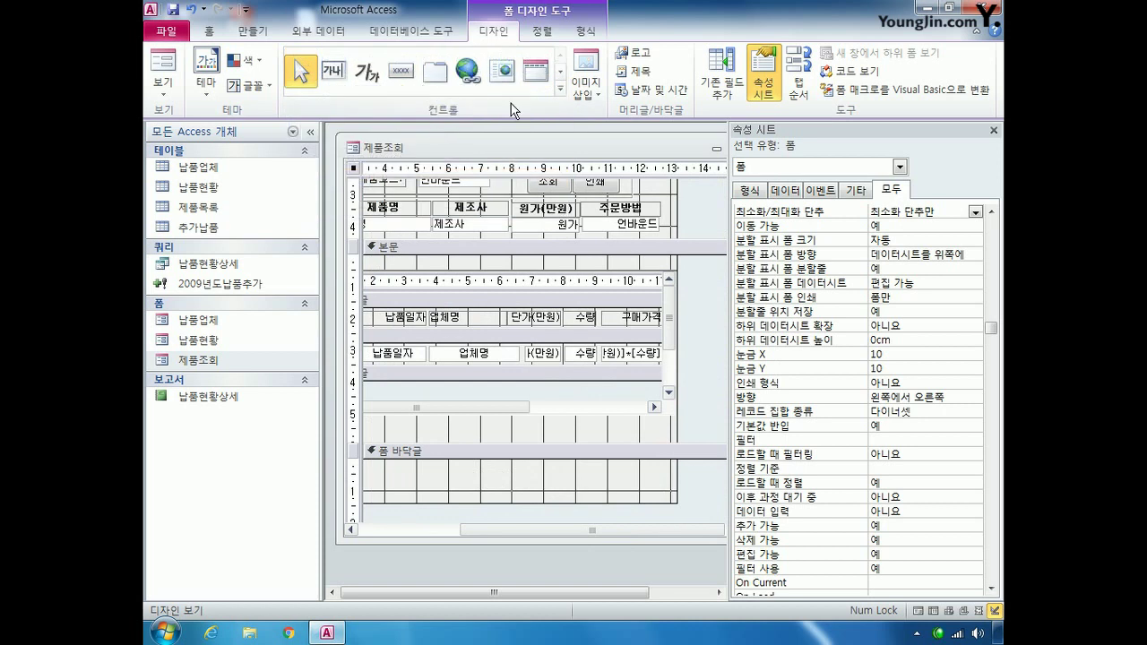
click(562, 91)
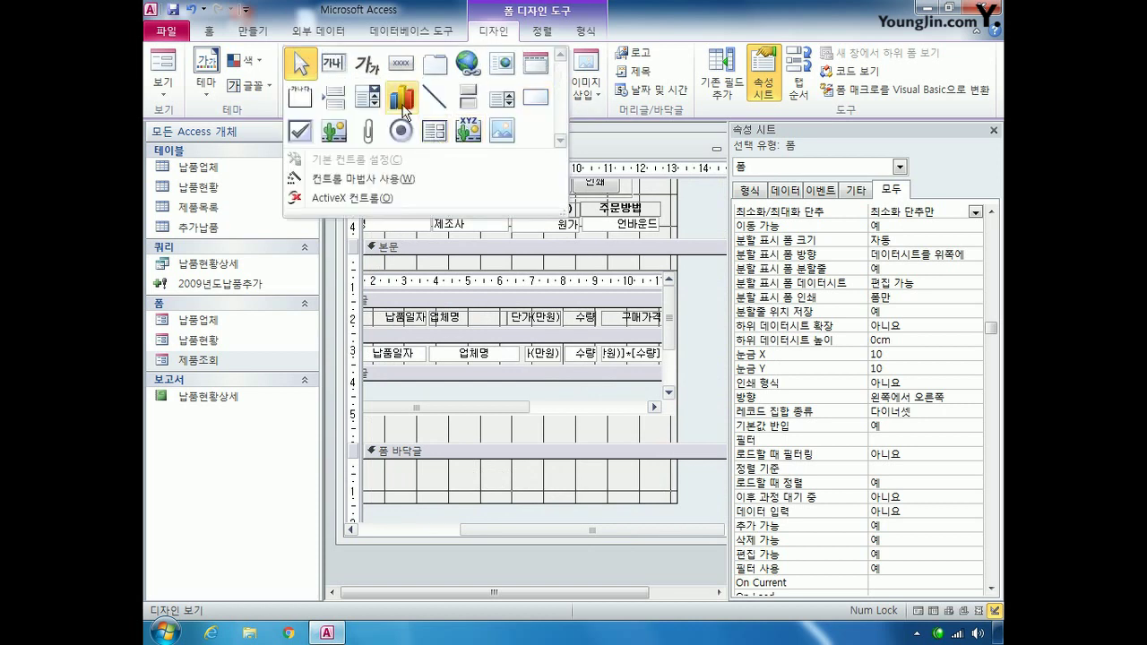
click(399, 76)
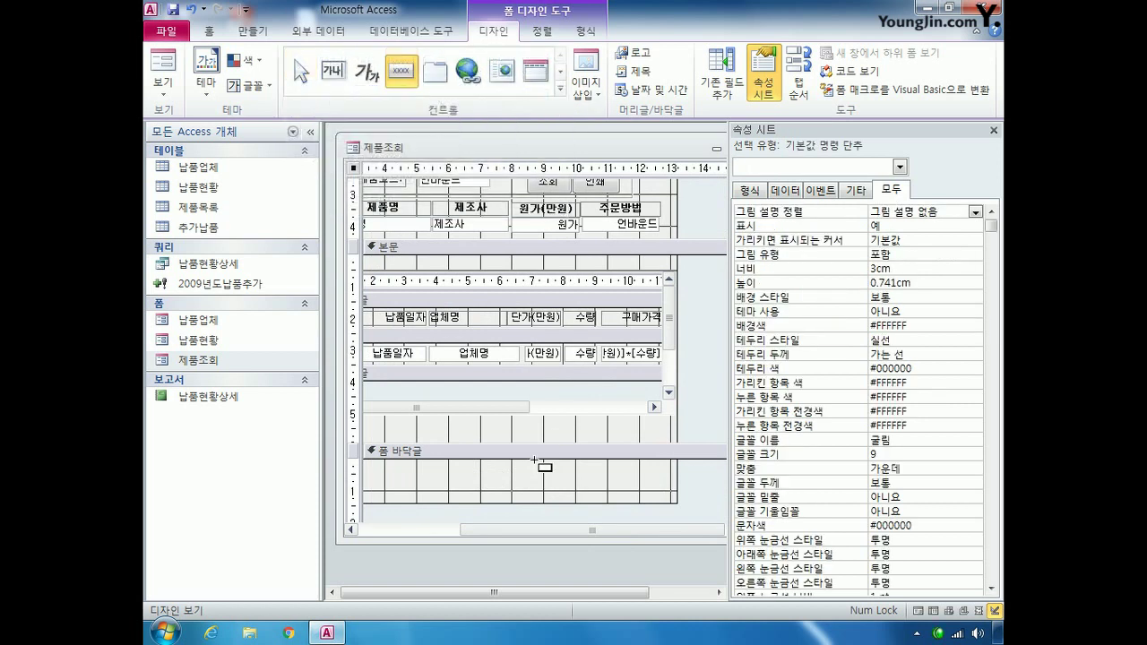
drag(467, 467, 538, 490)
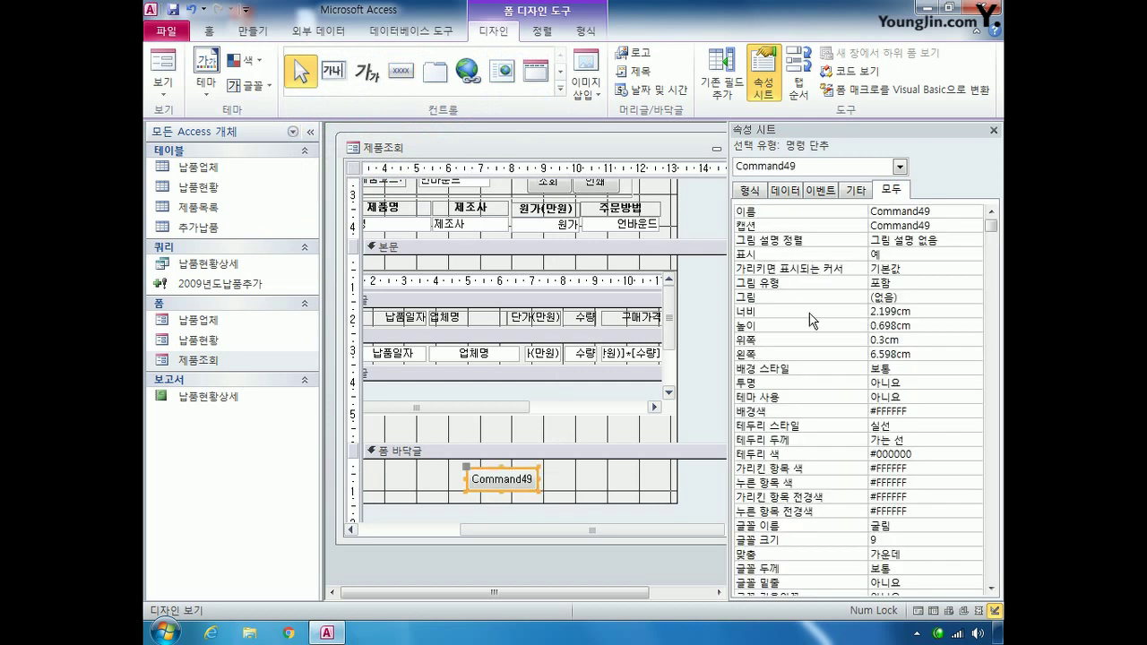
- Set the new command button's name to Cmd닫기 and its caption to 닫기
click(838, 215)
key(End)
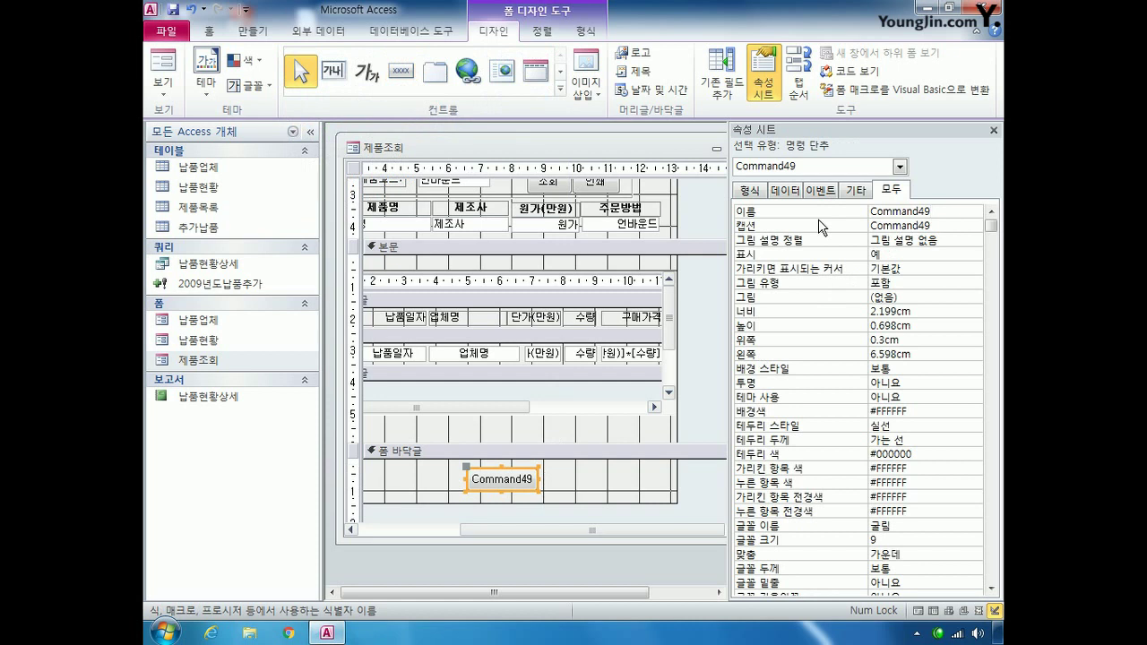
text(C)
key(BackSpace)
key(BackSpace)
key(BackSpace)
key(BackSpace)
key(BackSpace)
key(BackSpace)
key(BackSpace)
key(BackSpace)
key(BackSpace)
key(BackSpace)
text(Cmd닫기)
click(837, 226)
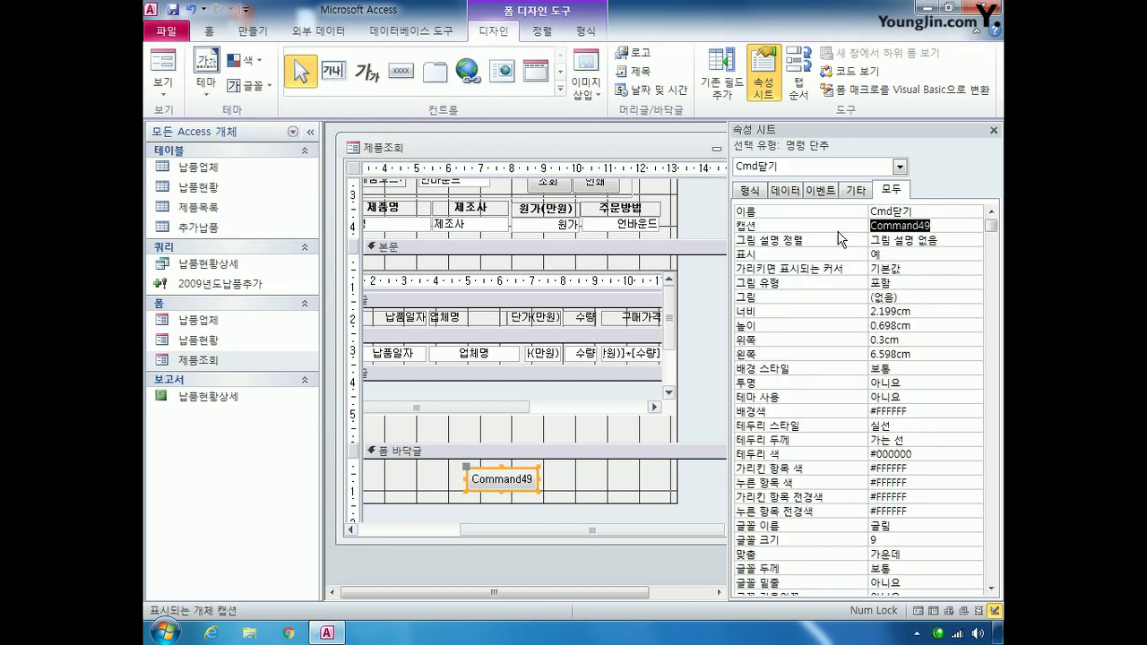
text(닫기)
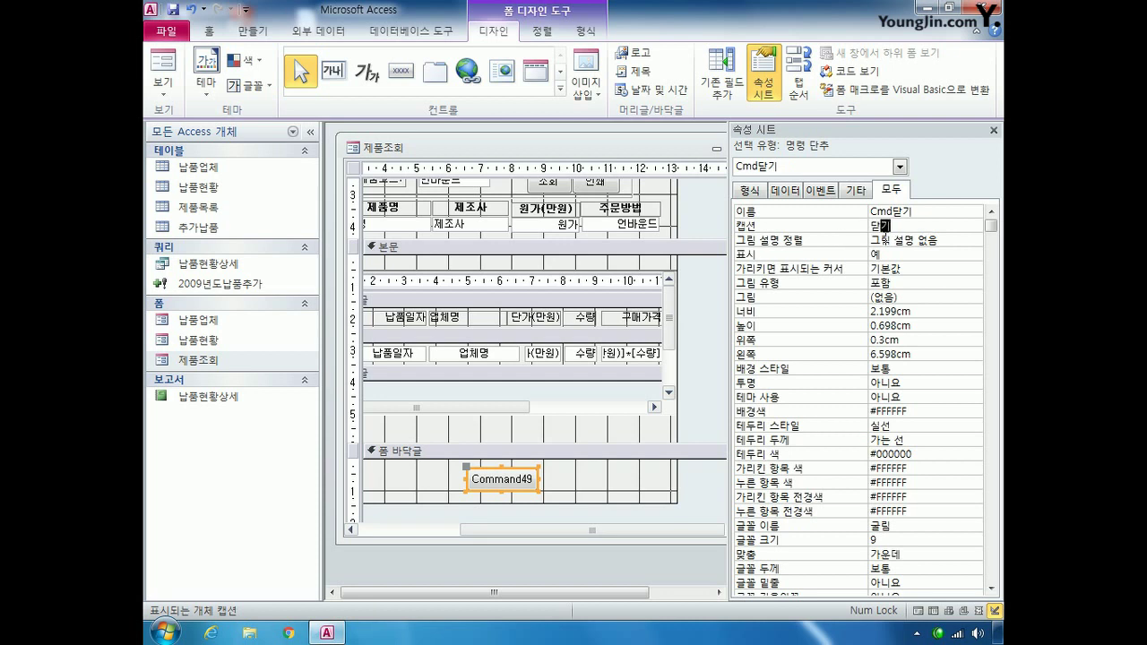
click(887, 239)
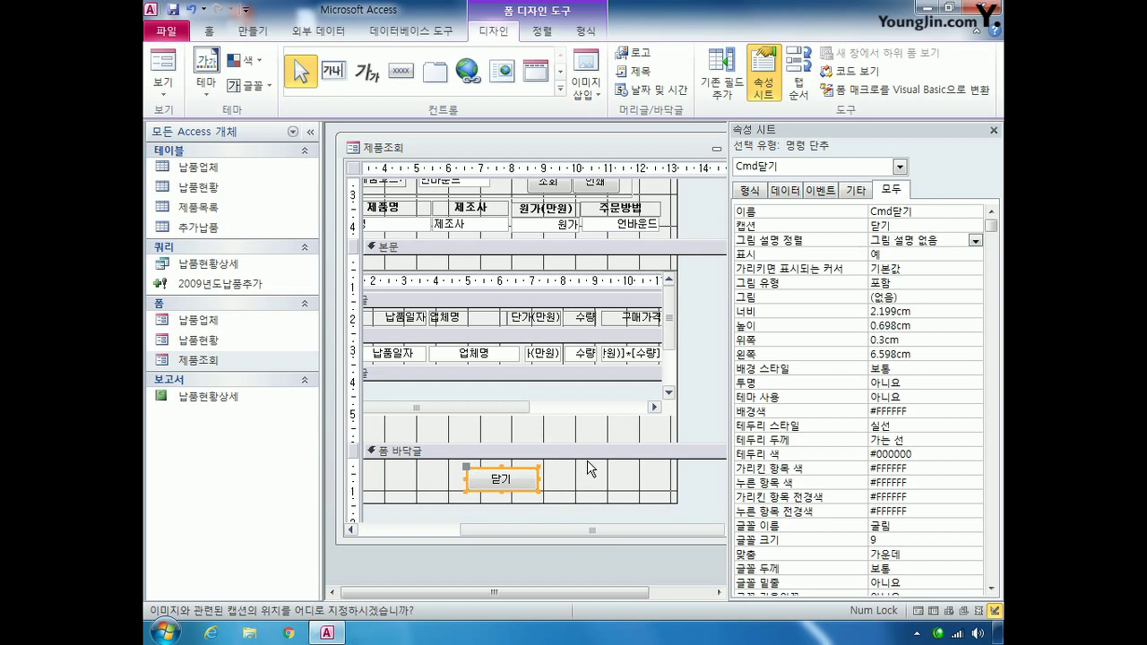
- Create a VBA code procedure for the 닫기 button's On Click event
click(821, 191)
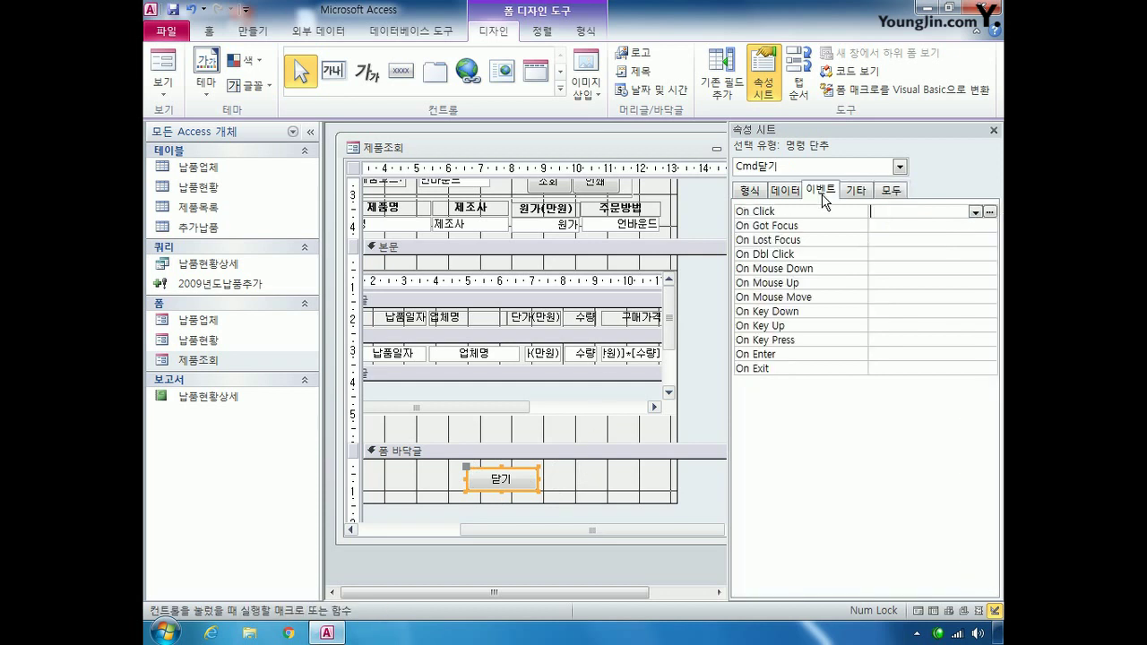
click(975, 211)
click(972, 225)
click(990, 212)
key(Return)
key(Return)
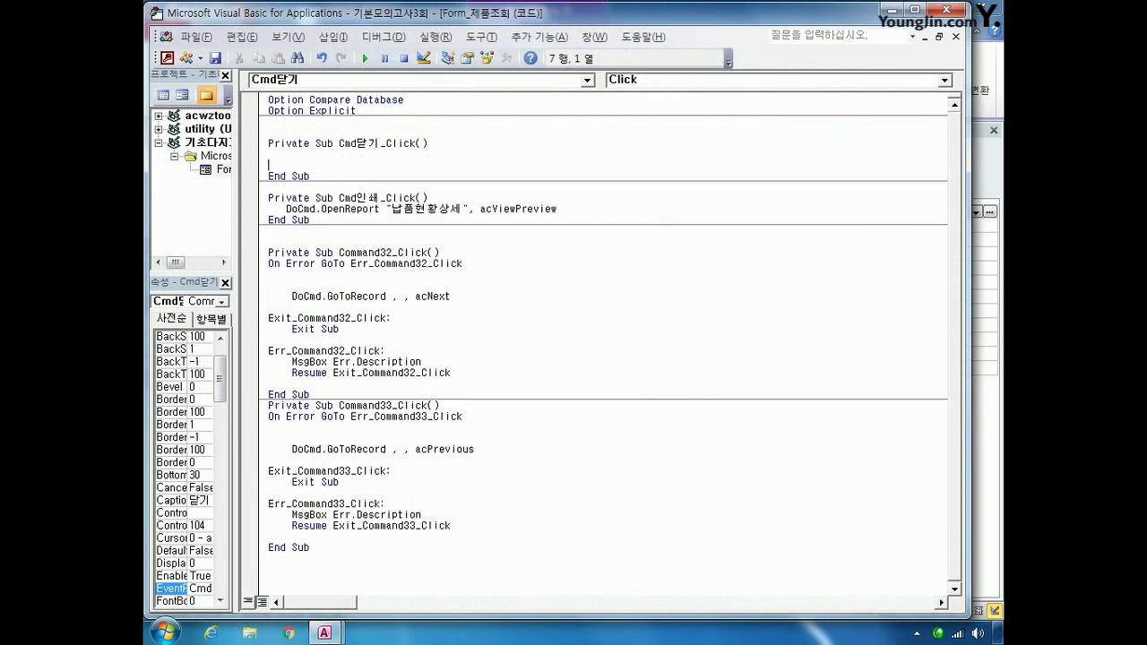
- Declare the variable a with Dim a in the Cmd닫기_Click procedure
click(268, 165)
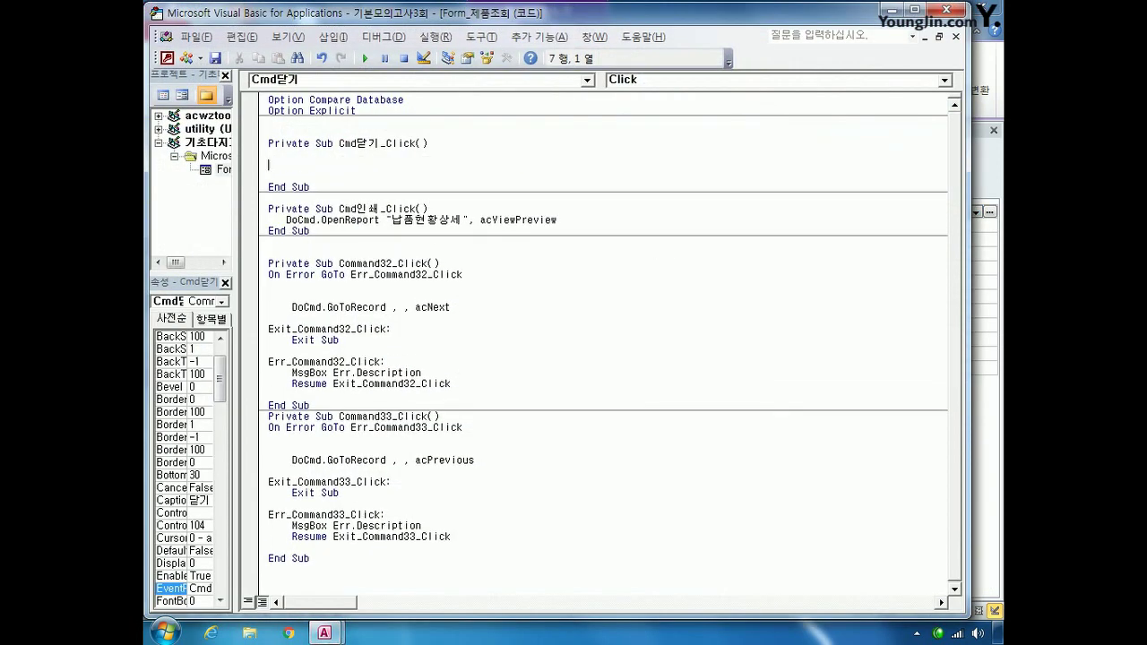
text(ㅇ)
key(BackSpace)
text(dim a)
key(Return)
key(Return)
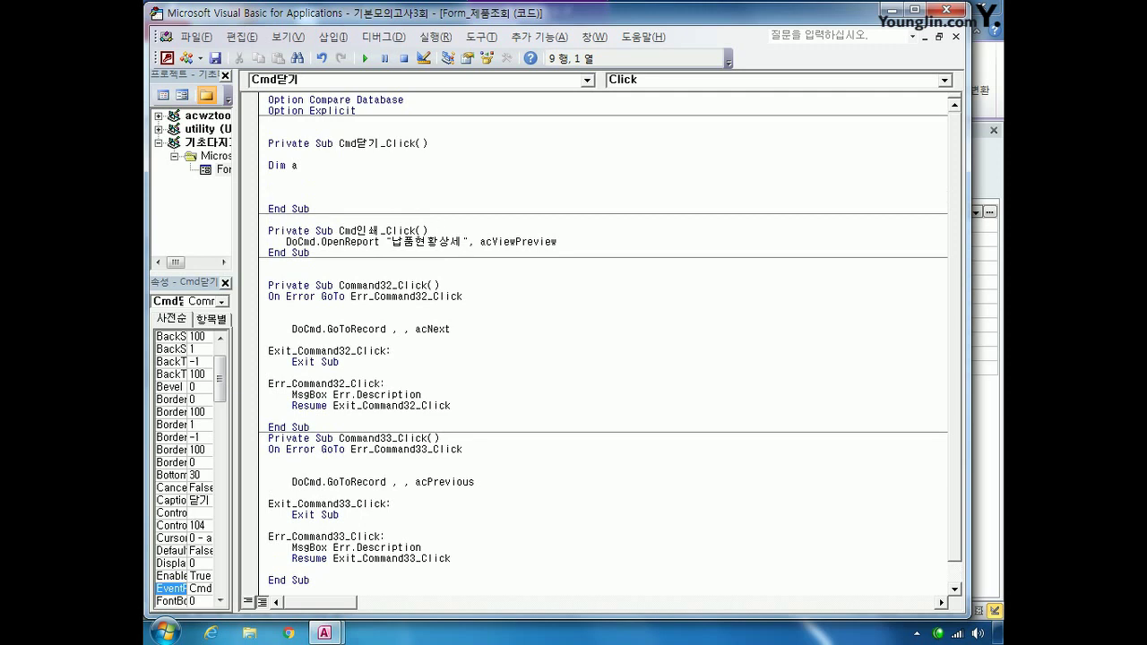
- Assign a = MsgBox("현재 폼을 닫을까요?", vbQuestion + vbYesNo, "작업종료") below the variable declaration
text(a=msgbox()
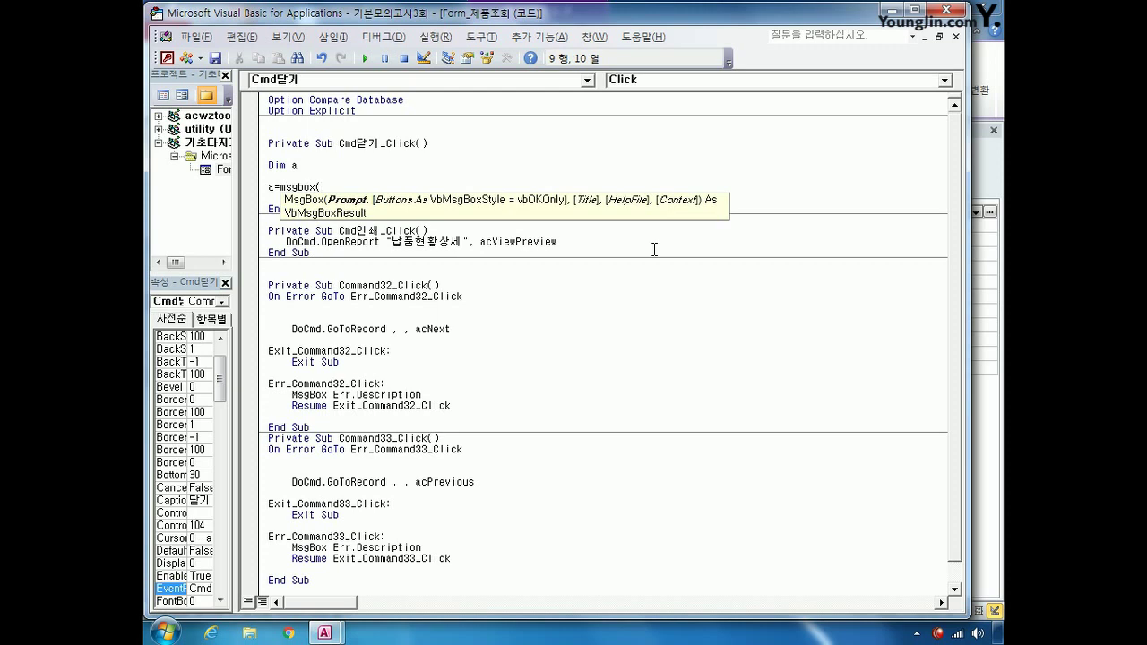
text("현재 폼을 닫을까요?")
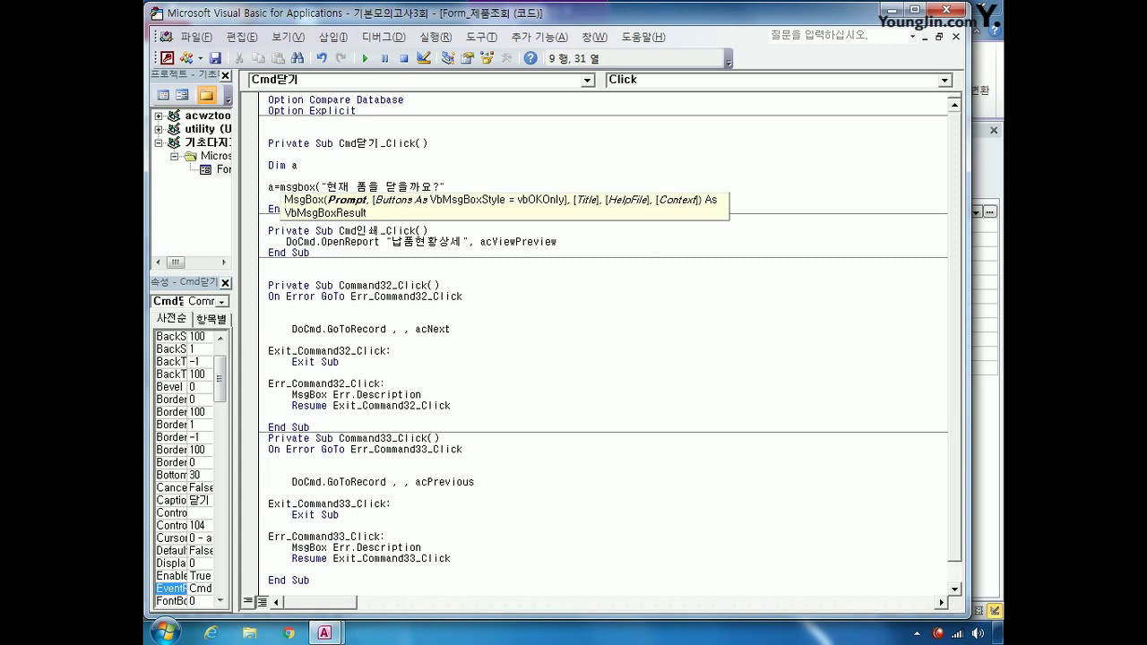
text(,)
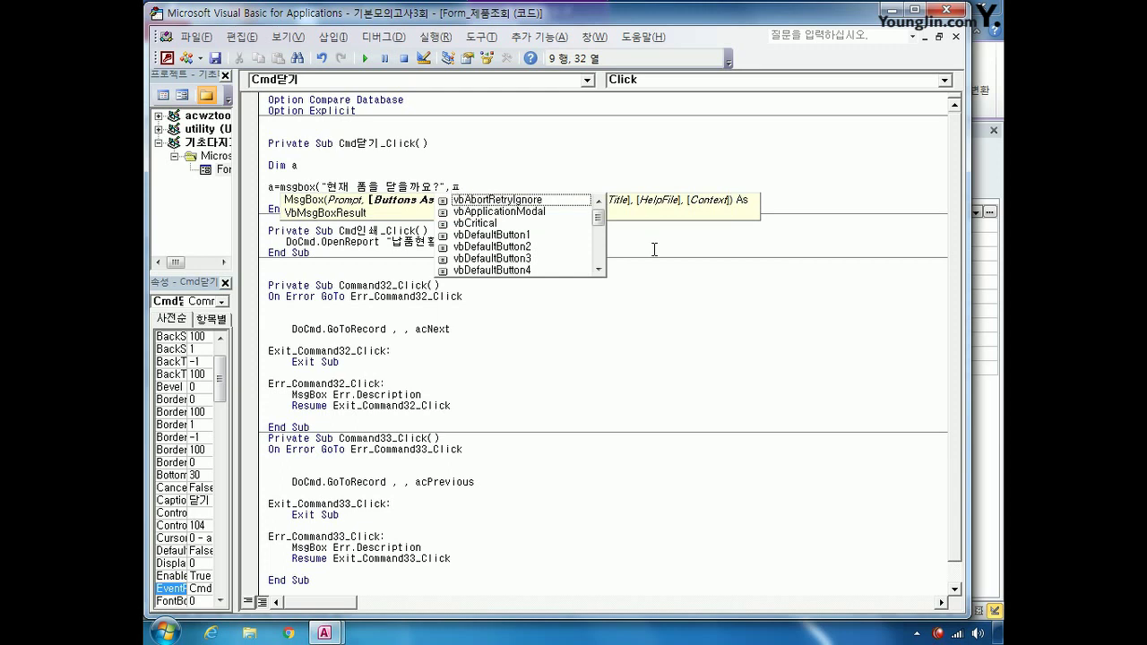
text(vbqu)
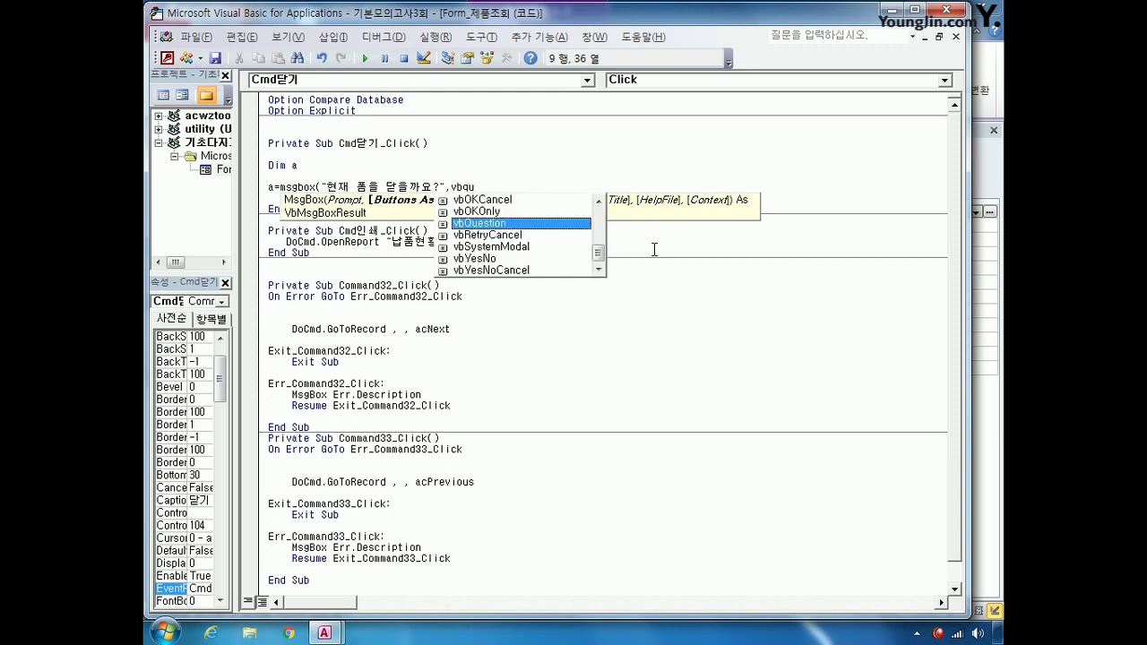
key(Tab)
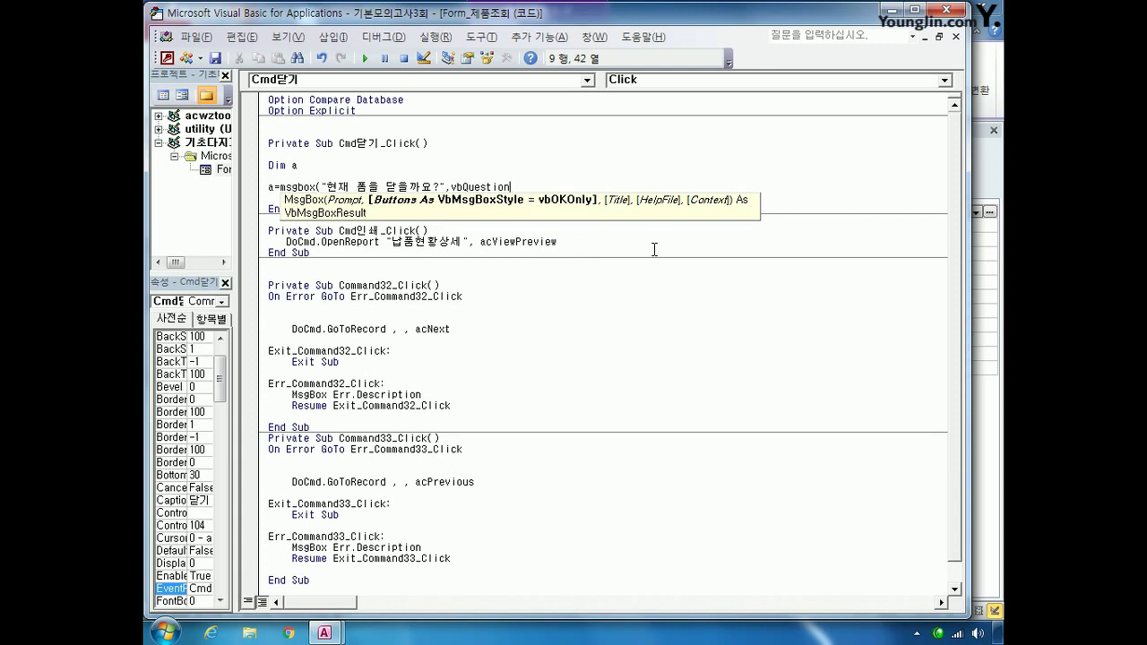
text(+)
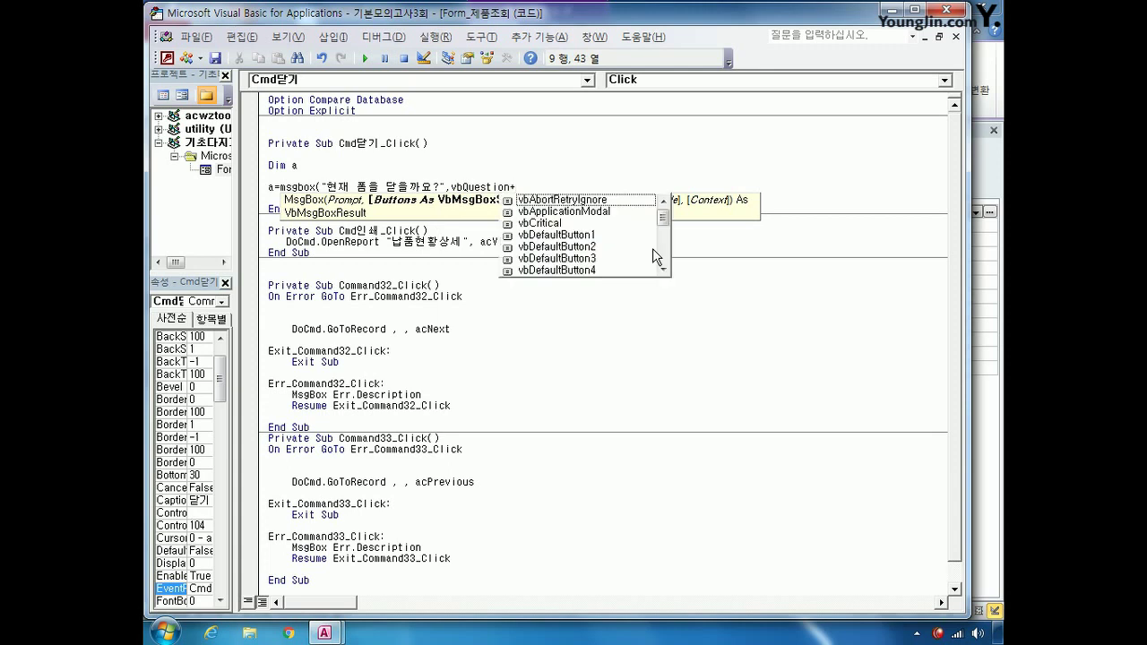
text(vbyesno)
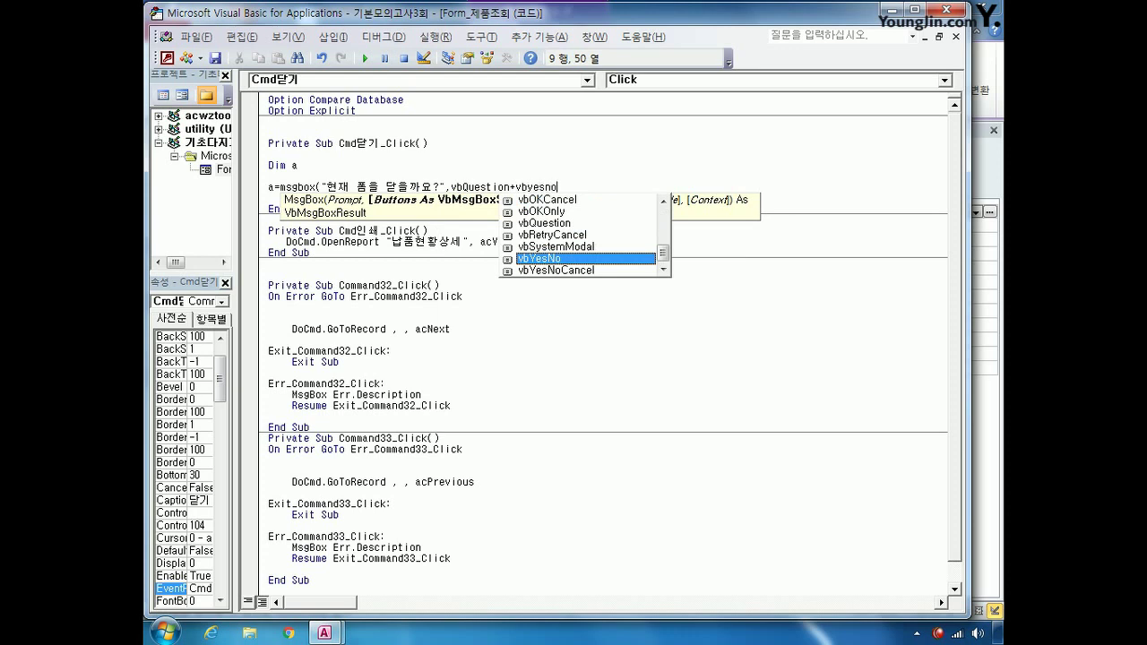
text(,)
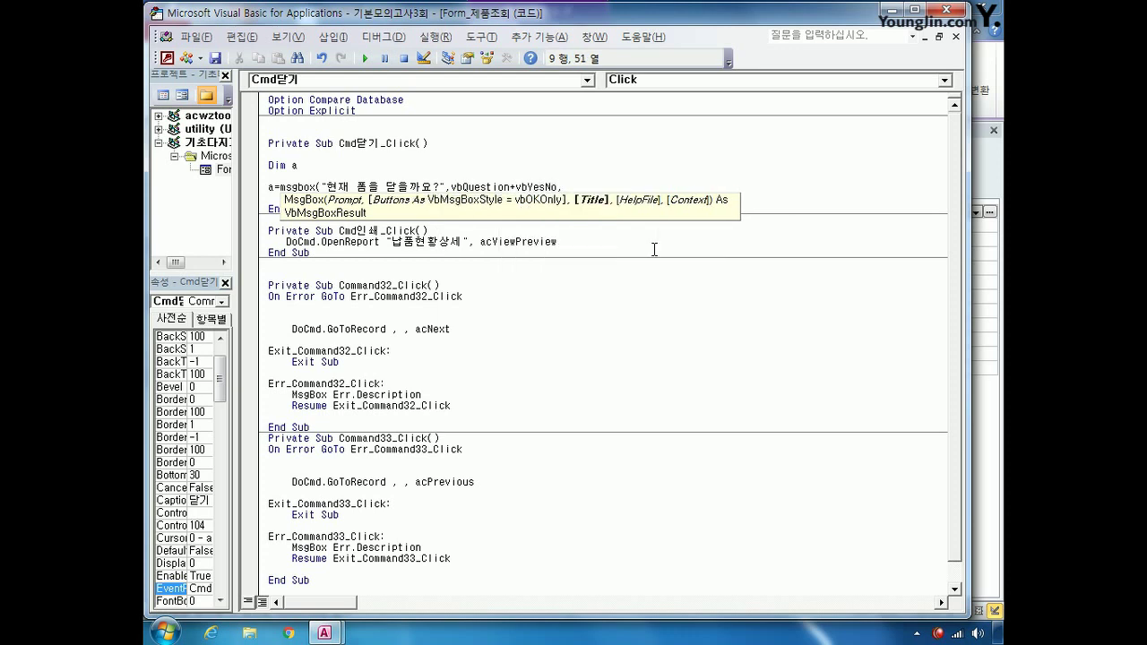
text("자)
text(작업종료")
text())
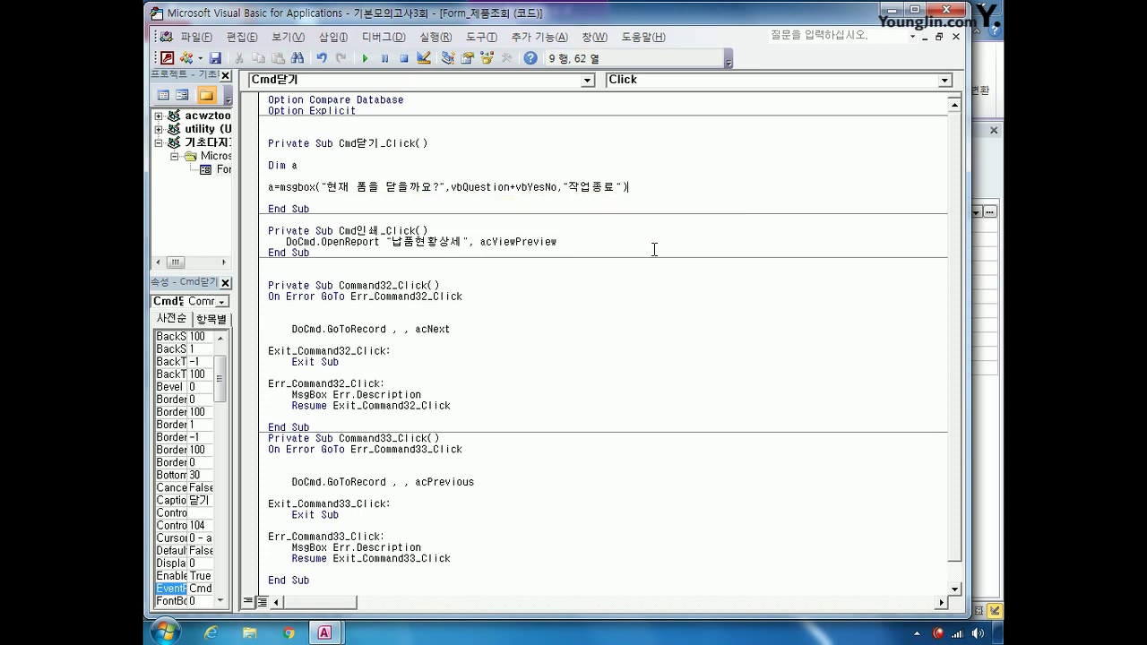
key(Return)
- Add the condition line If a = vbYes Then, followed by a DoCmd.Close statement
text(if a)
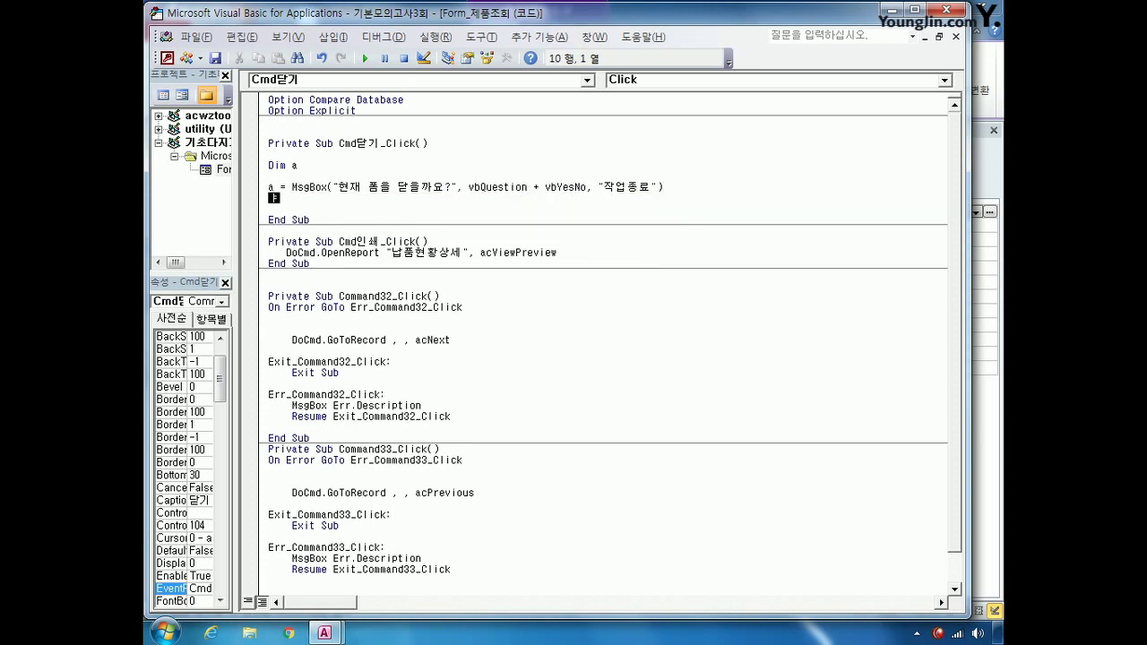
text( =)
text(= )
text(vby)
text(es te)
text(hen)
key(Return)
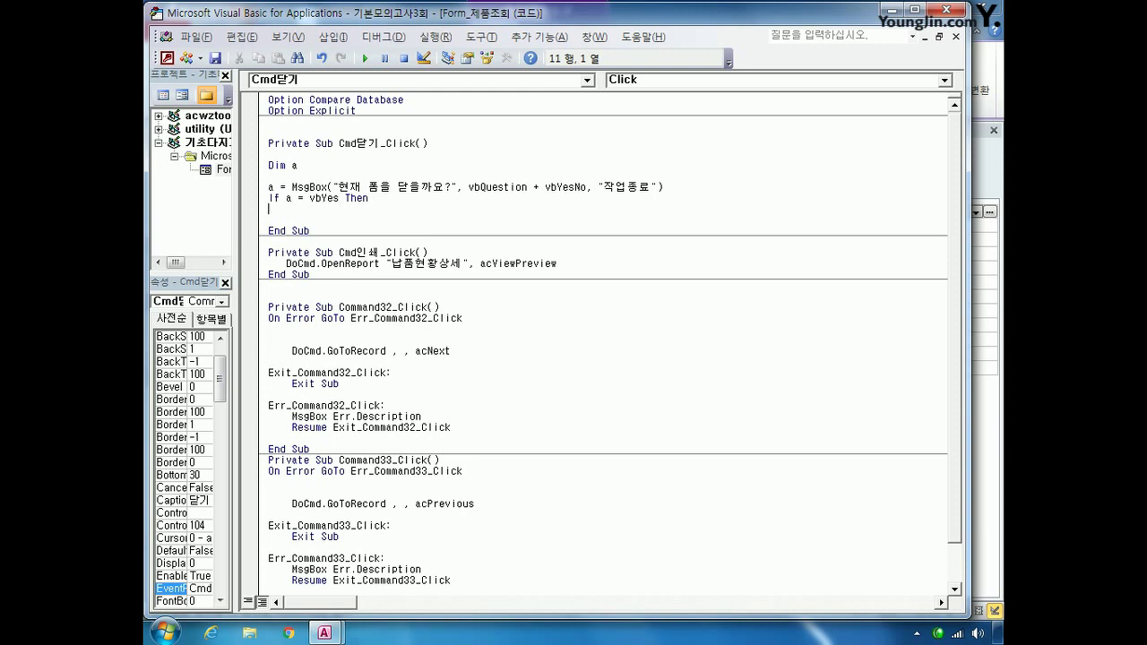
text(docmd.close)
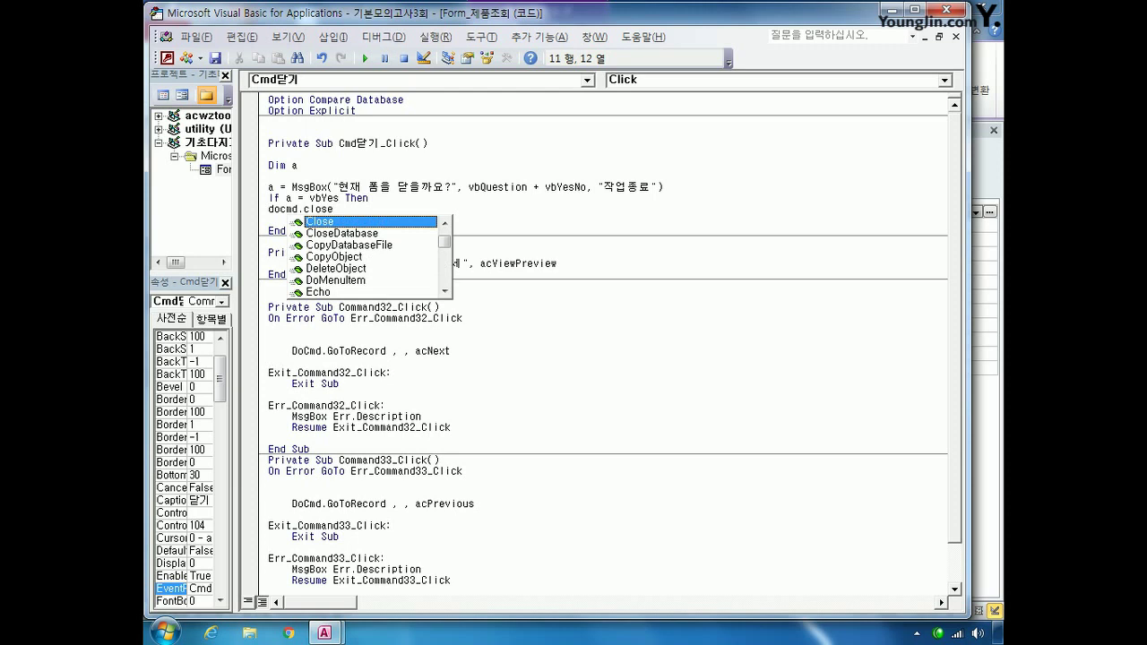
key(Return)
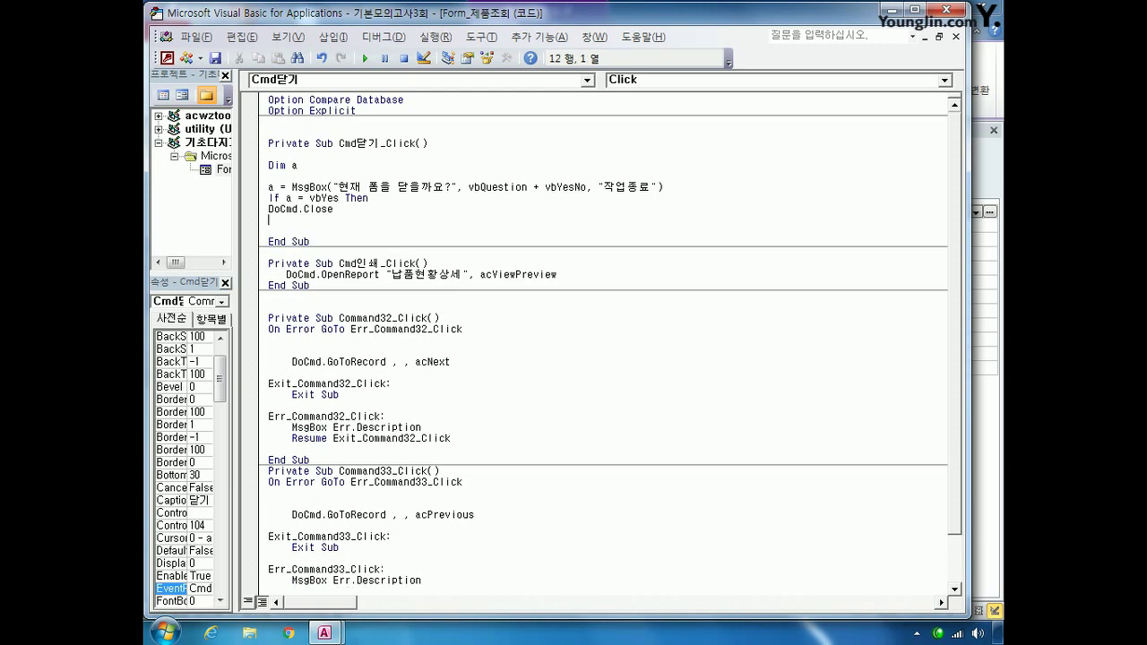
- End the condition in Cmd닫기_Click with end if and return to the 제품조회 form design
text(end if)
key(Return)
click(951, 13)
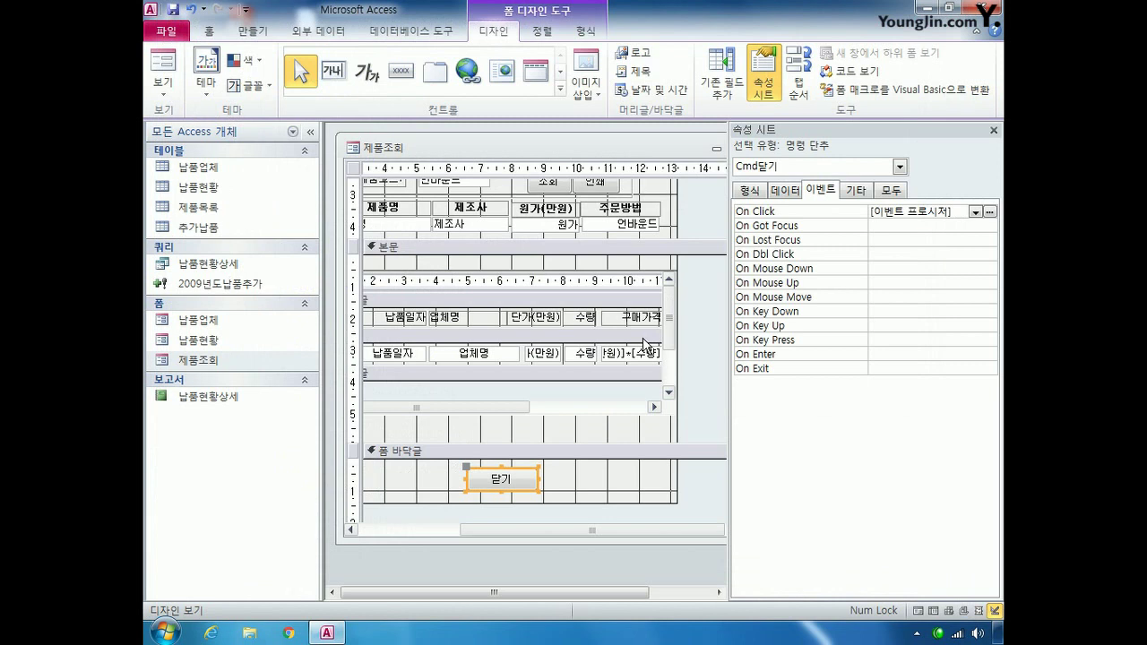
- Start the control source expression of the Txt주문방법 text box with =iif([원가]>=10
click(899, 166)
drag(902, 219, 899, 269)
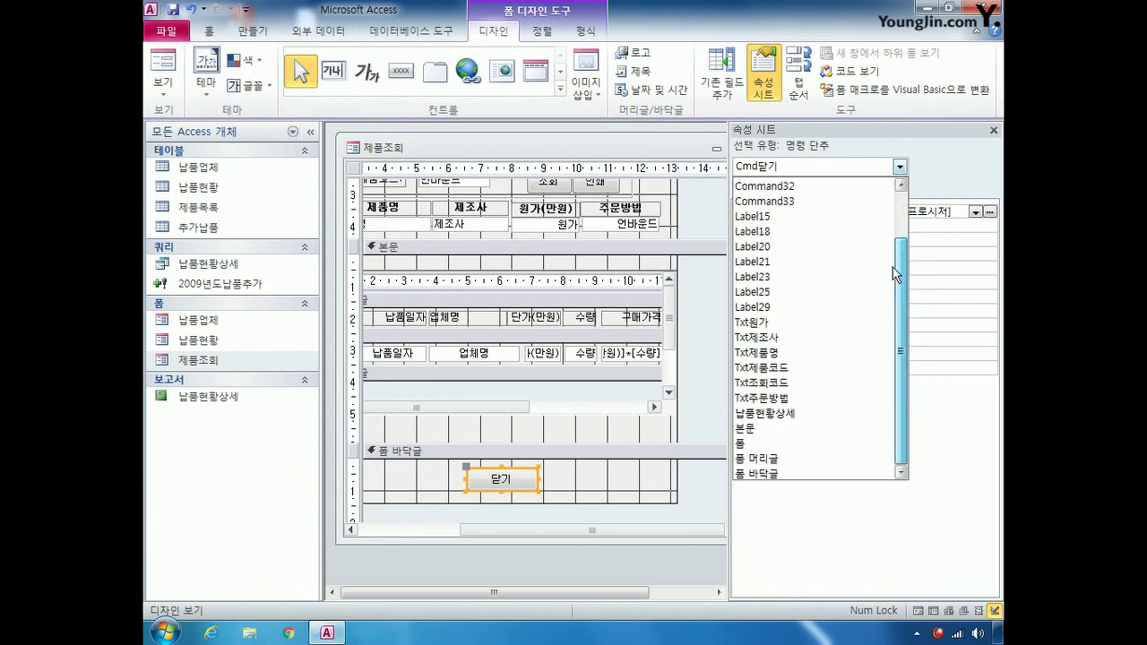
click(793, 398)
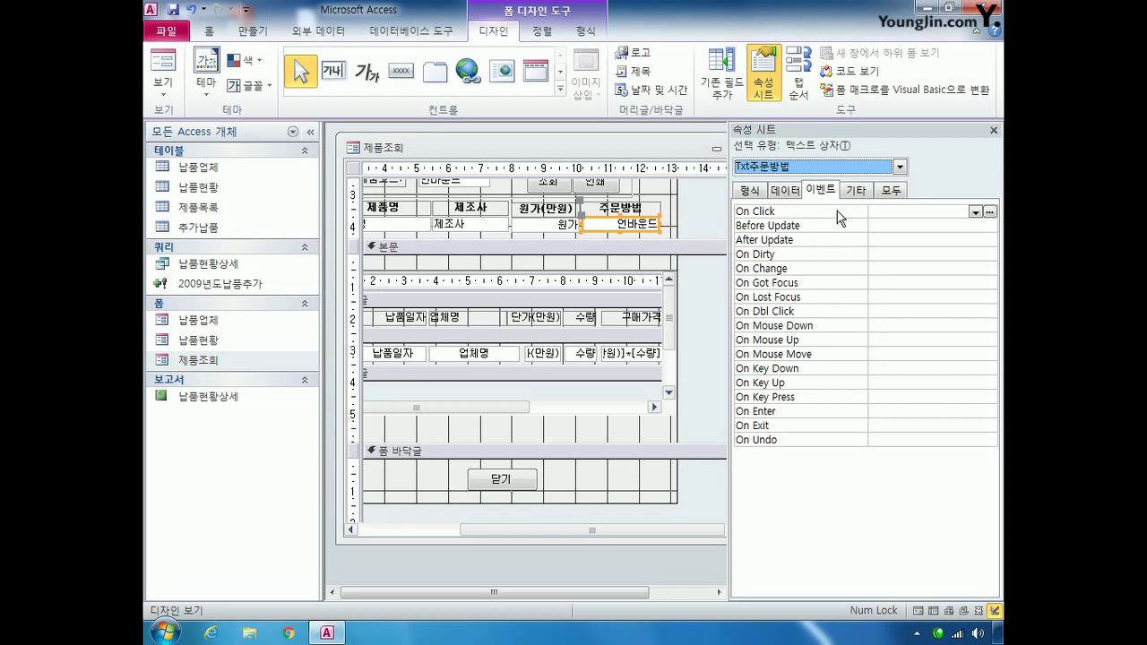
click(892, 190)
click(882, 227)
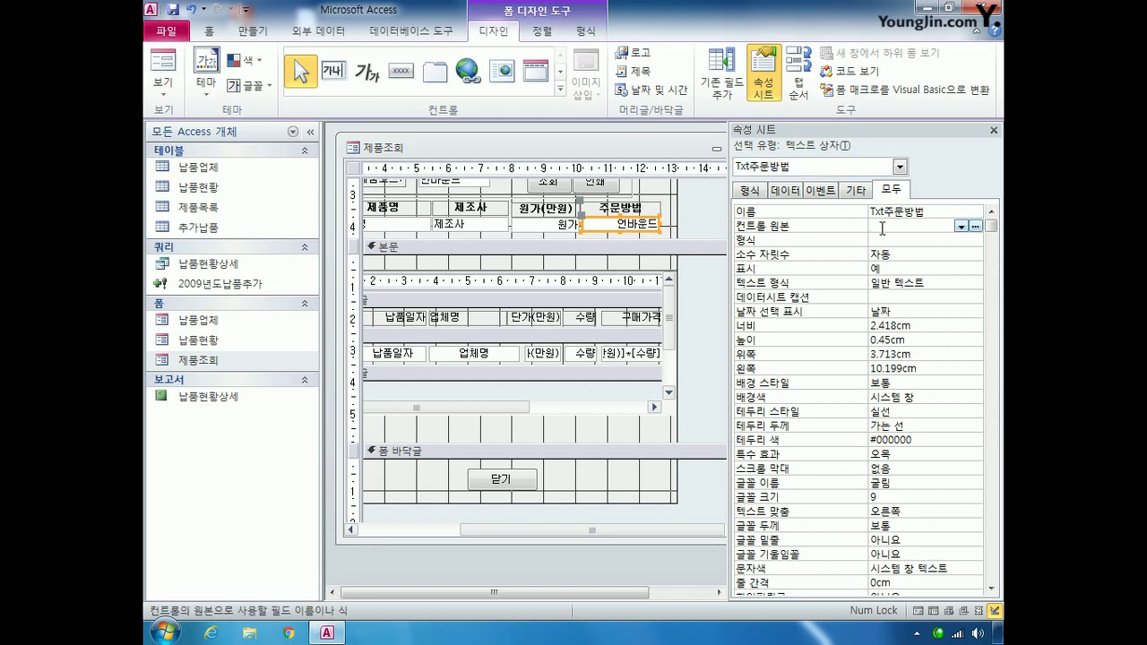
right_click(883, 228)
click(904, 260)
text(=if)
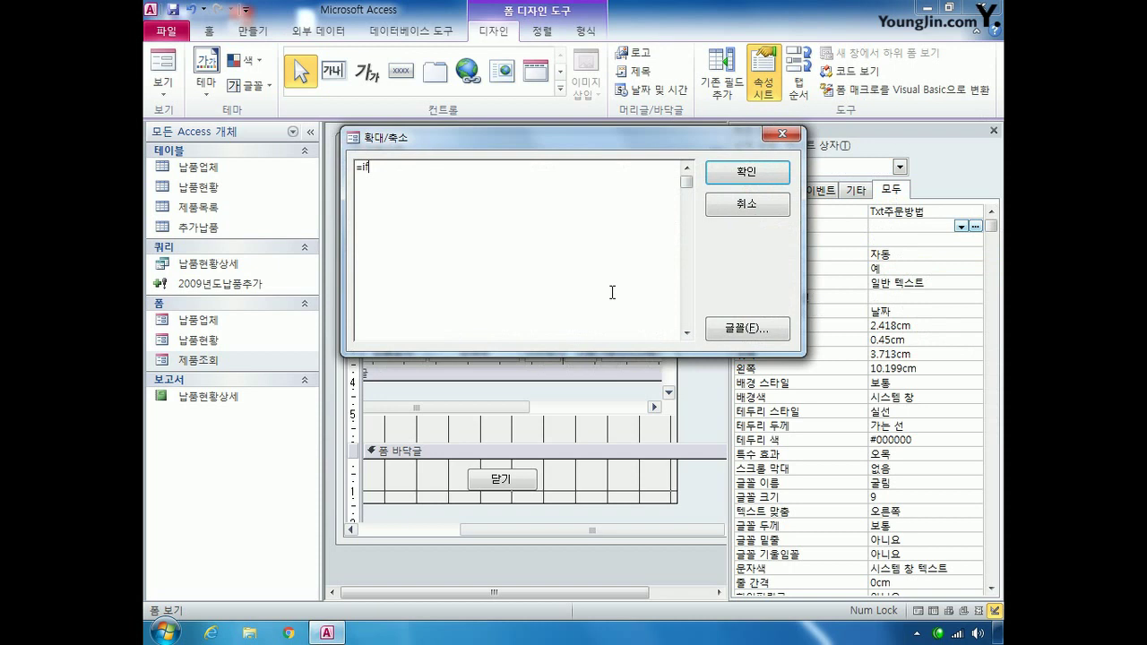
key(BackSpace)
key(BackSpace)
text(iif)
text(()
text([)
text(원가)
text(])
text(>=10)
- Complete the Txt주문방법 expression with "본사주문" as the true result and "개별주문" as the false result, and apply it
text(,")
text(할)
key(BackSpace)
key(BackSpace)
text(본사주문")
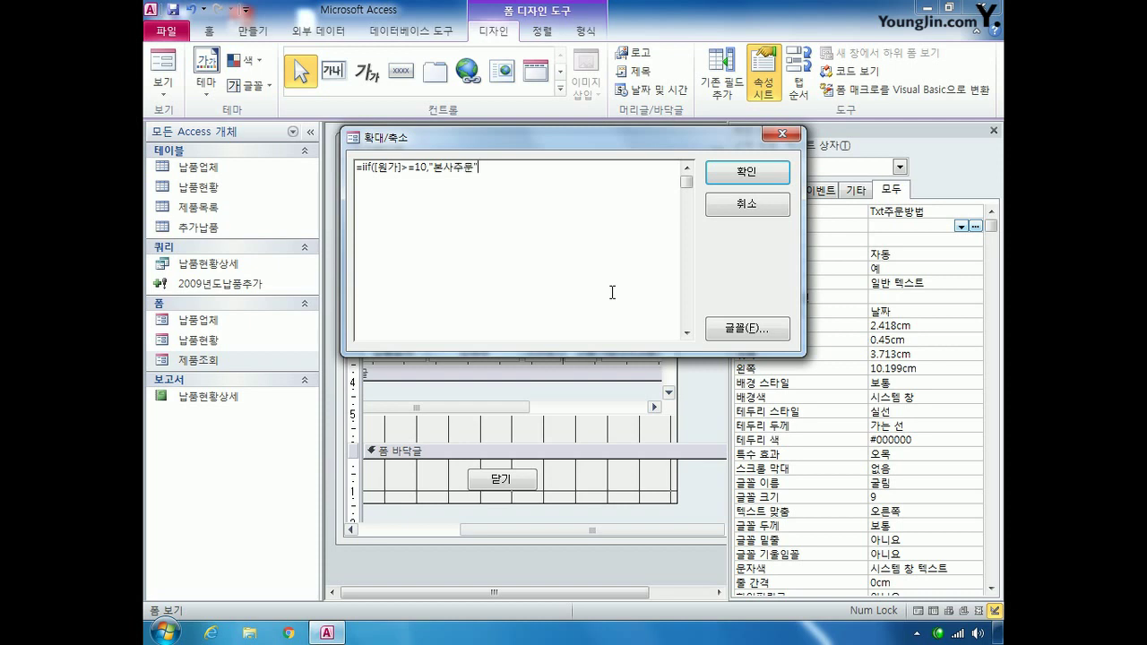
text(,"개별주문"))
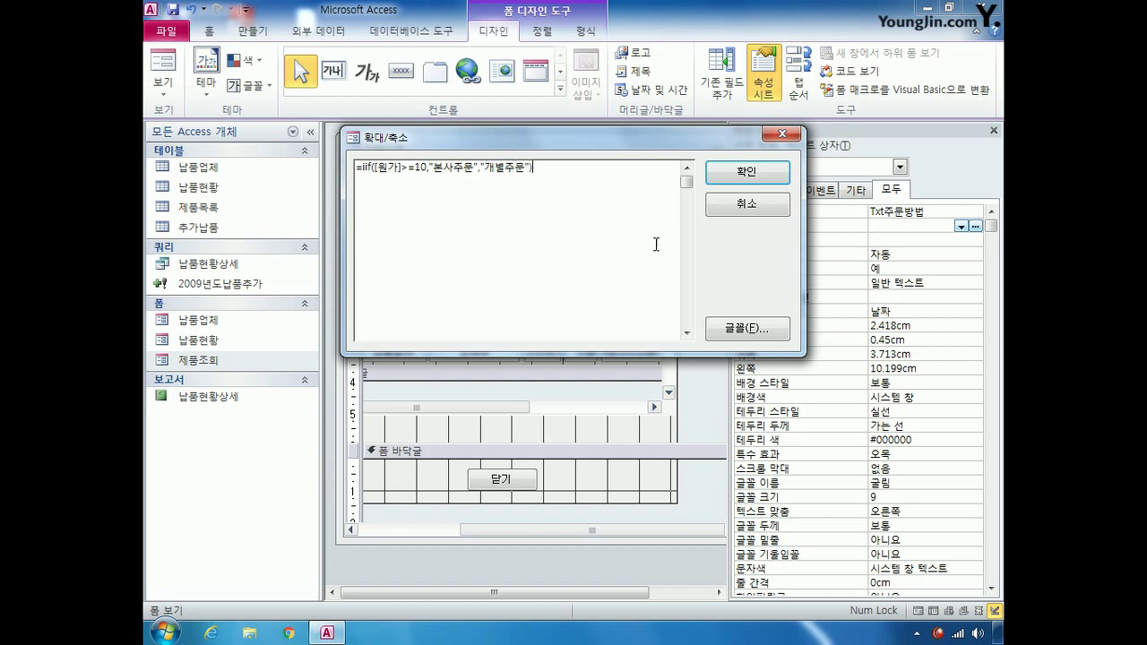
click(748, 173)
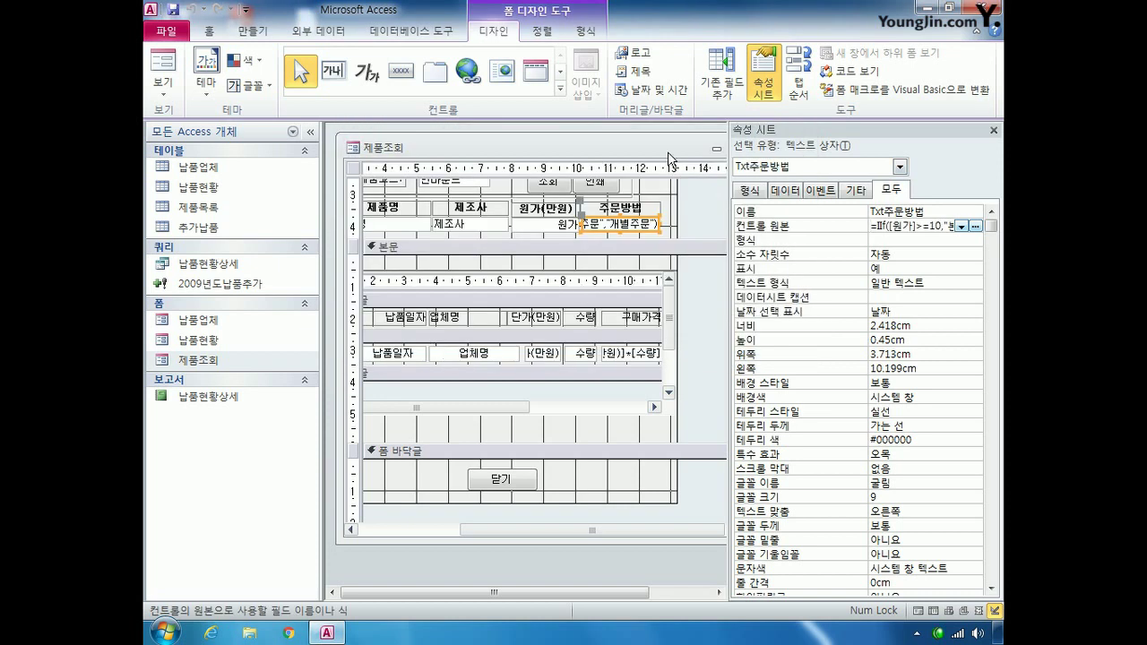
- Close the 제품조회 form and save its design changes
drag(667, 150, 535, 173)
click(645, 173)
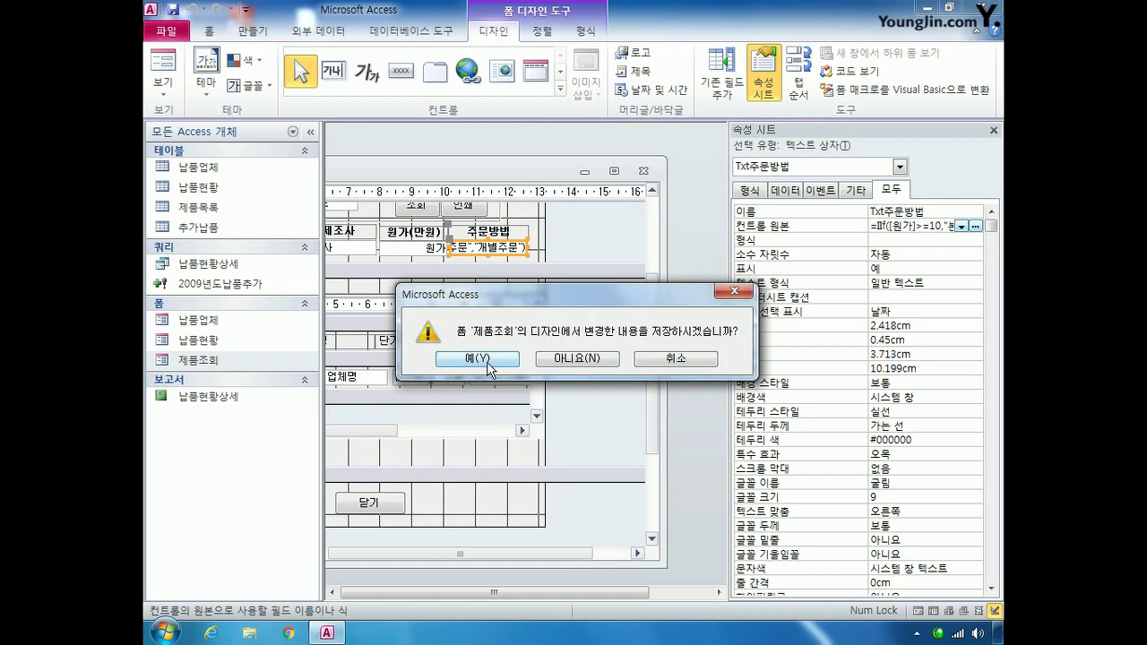
click(475, 357)
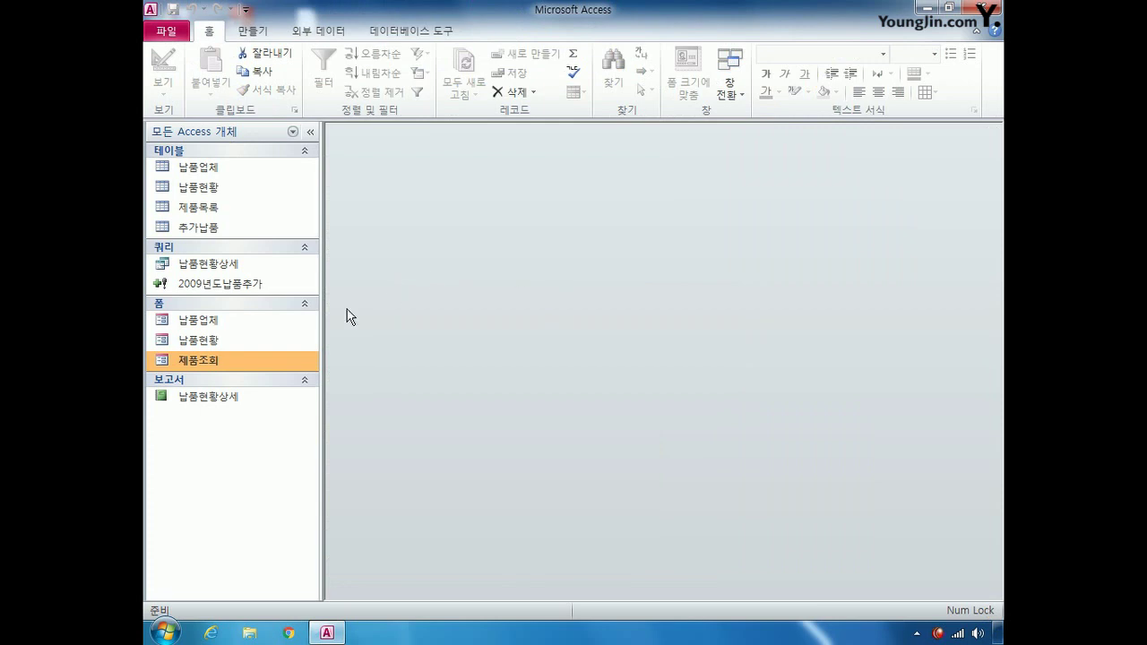
- Open the 납품현황상세 report in Design view and collapse the object list for more room
right_click(231, 396)
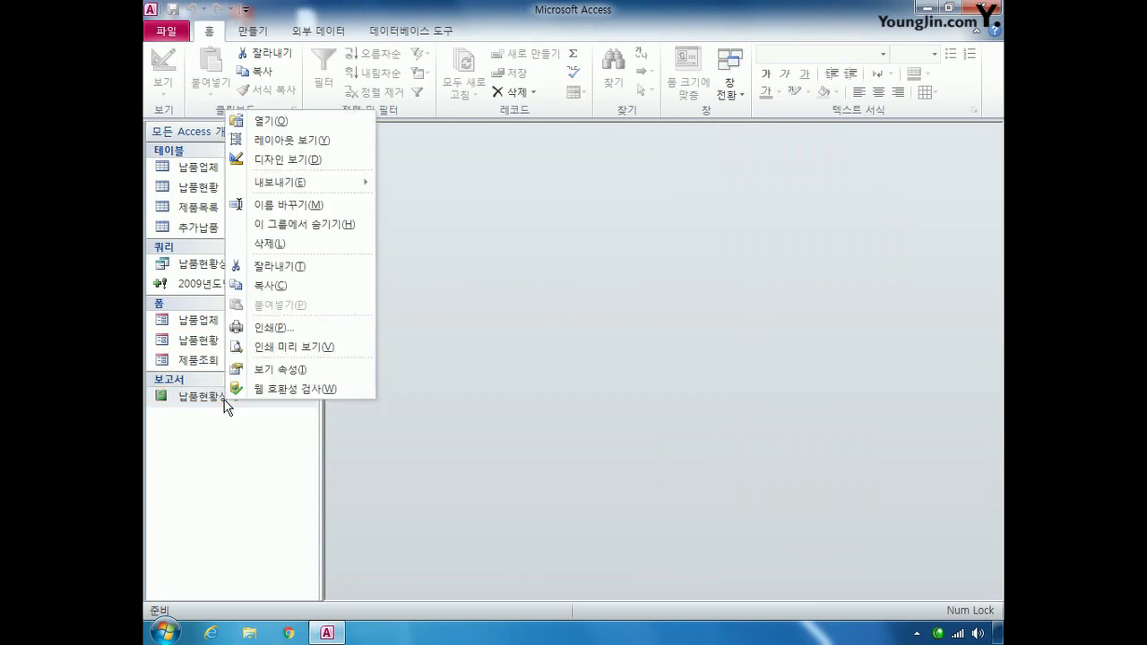
click(302, 160)
drag(544, 186, 476, 156)
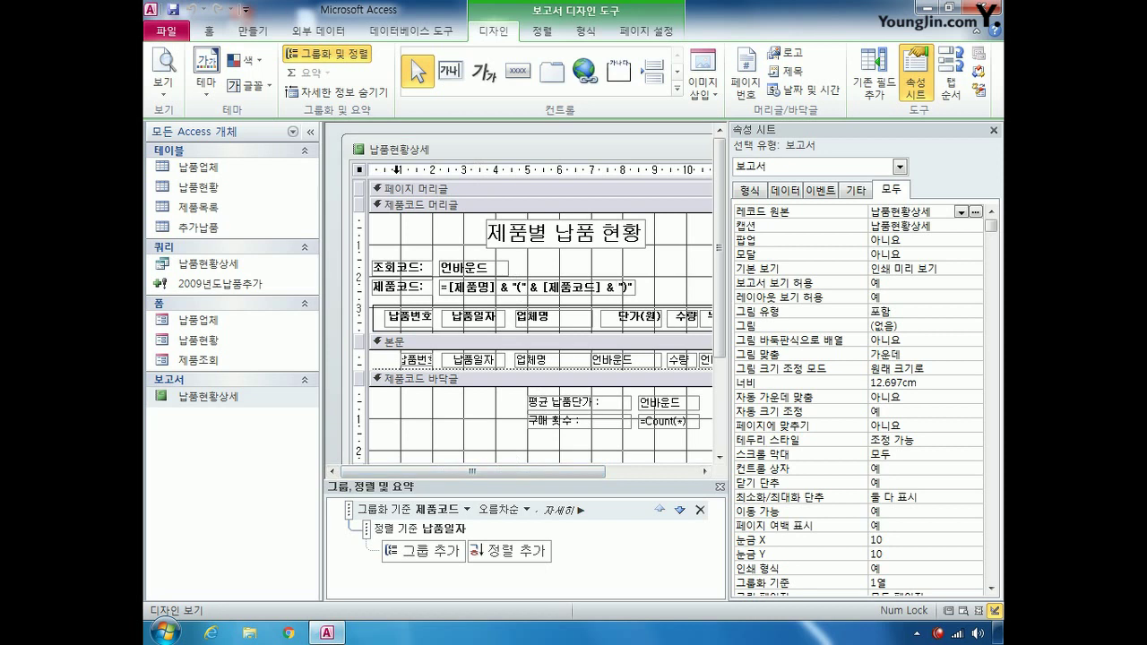
click(310, 132)
- Make all labels and text boxes in the 제품코드 바닥글 section bold
drag(671, 289, 671, 333)
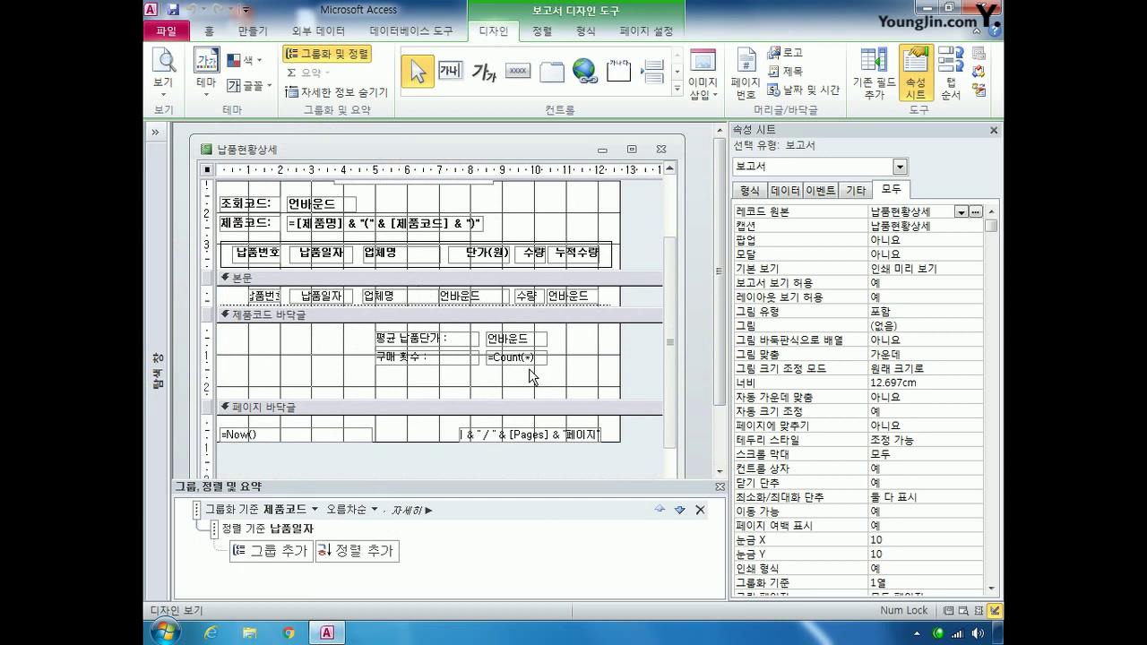
drag(205, 328, 215, 392)
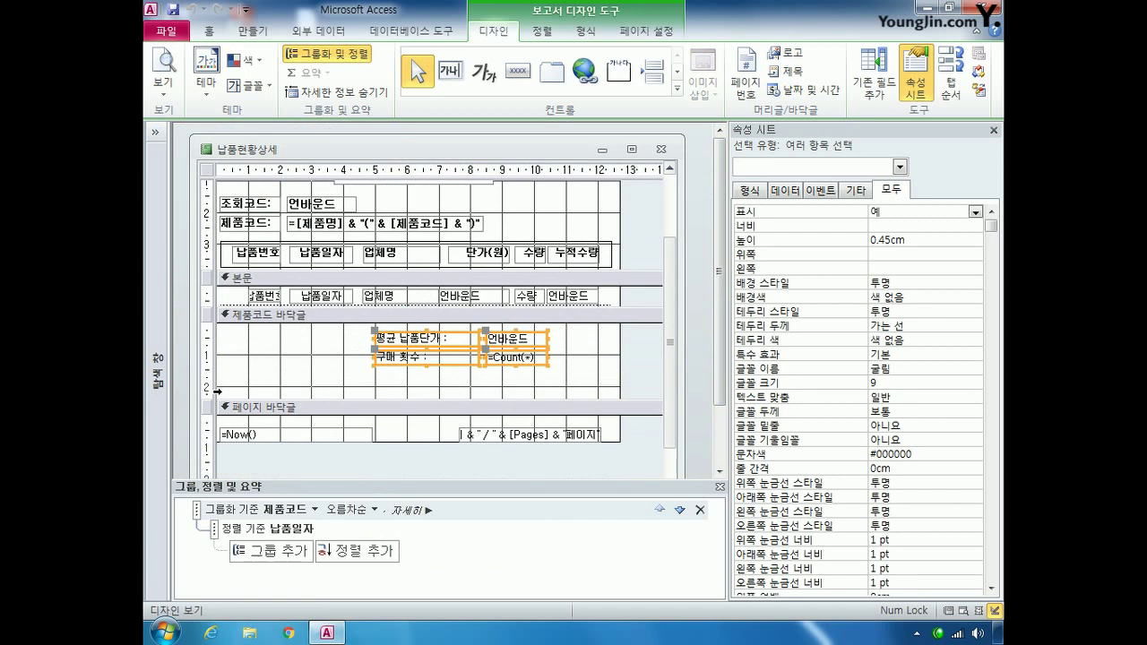
click(586, 32)
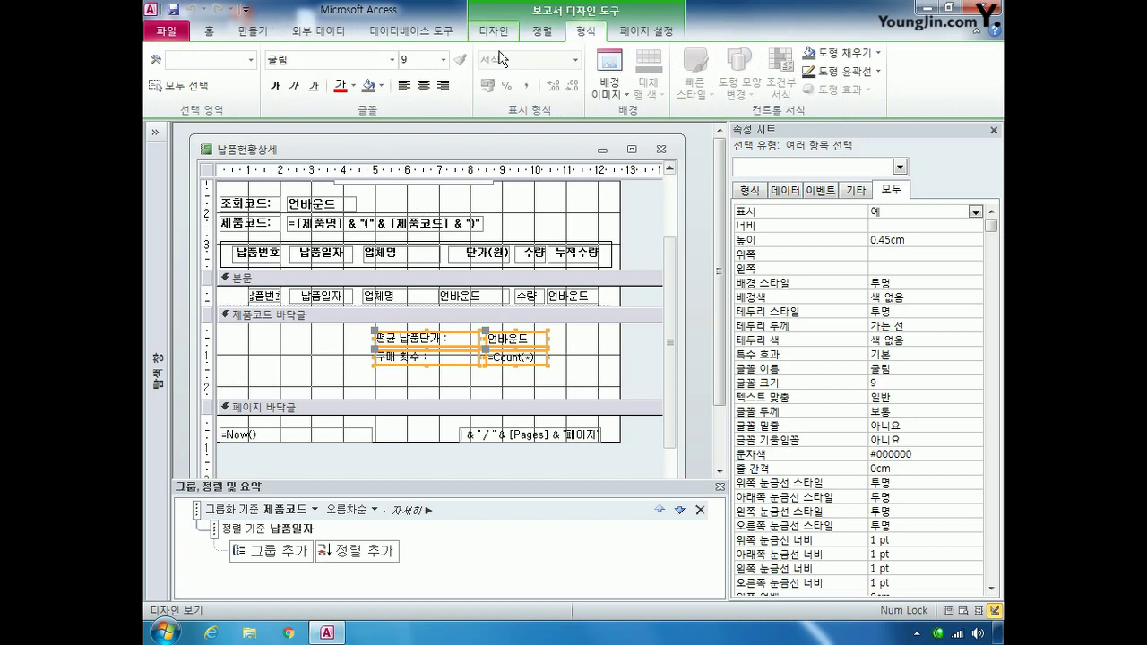
click(274, 90)
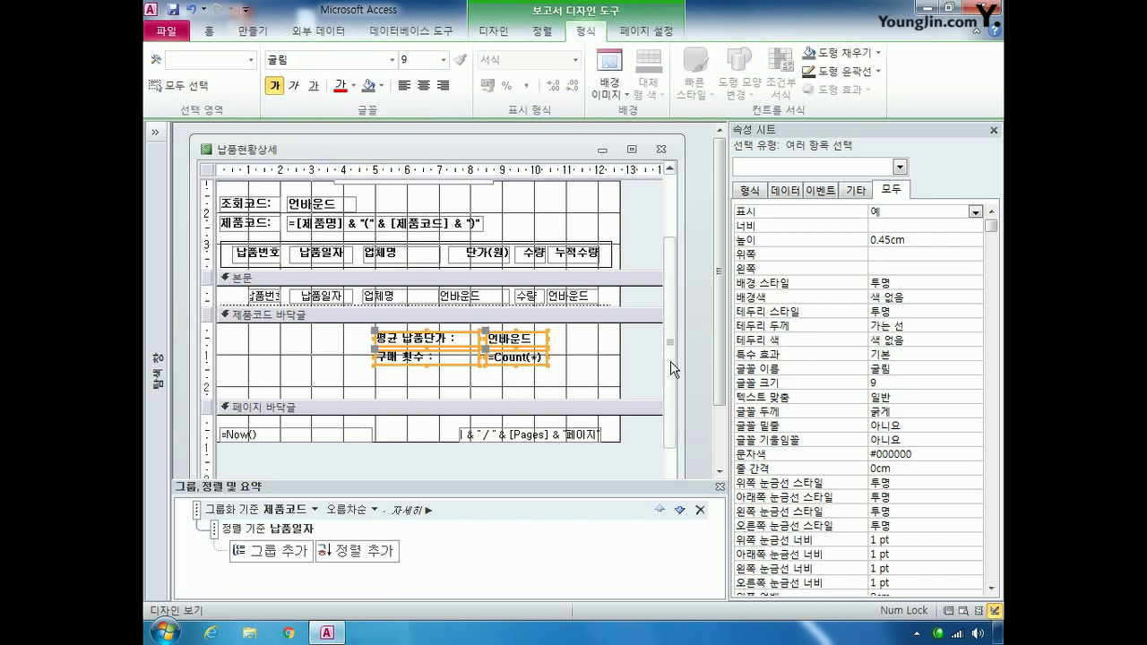
- Draw a horizontal line about 11 cm wide below the 구매 횟수 row in the 제품코드 바닥글 section
scroll(668, 300, up, 3)
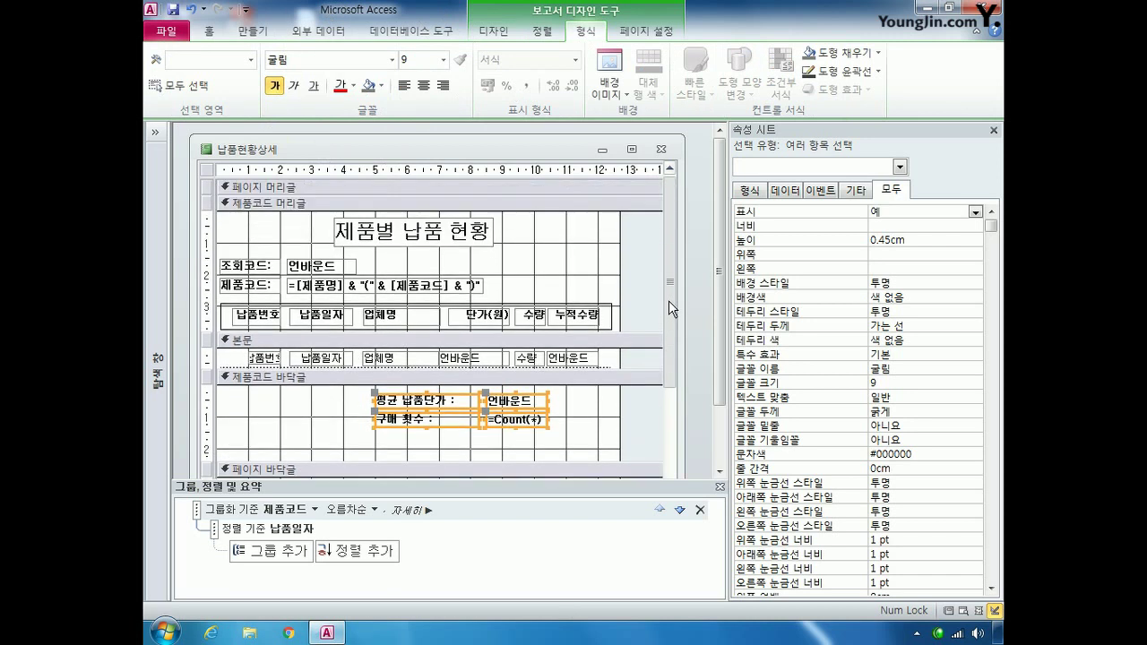
scroll(668, 300, down, 2)
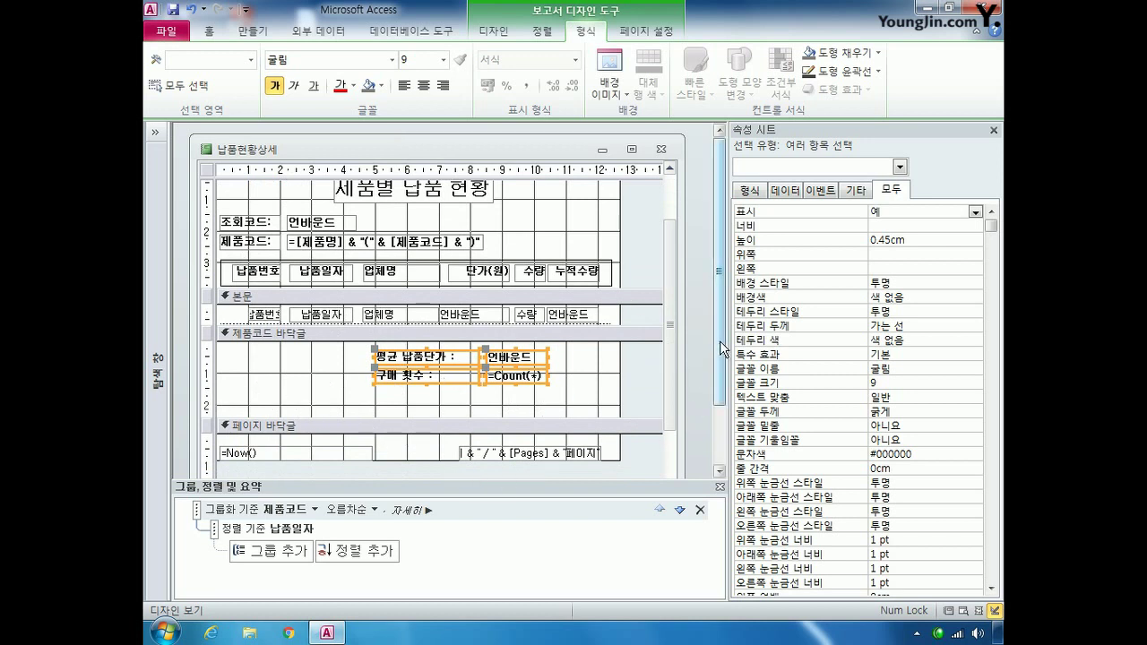
scroll(719, 381, down, 2)
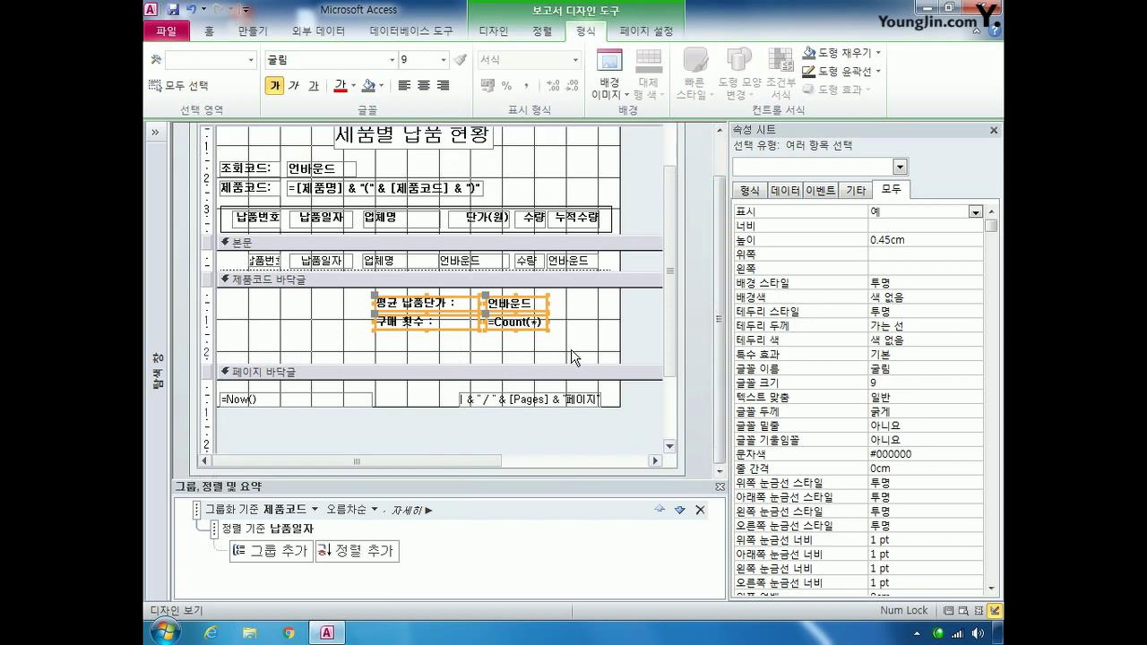
click(493, 32)
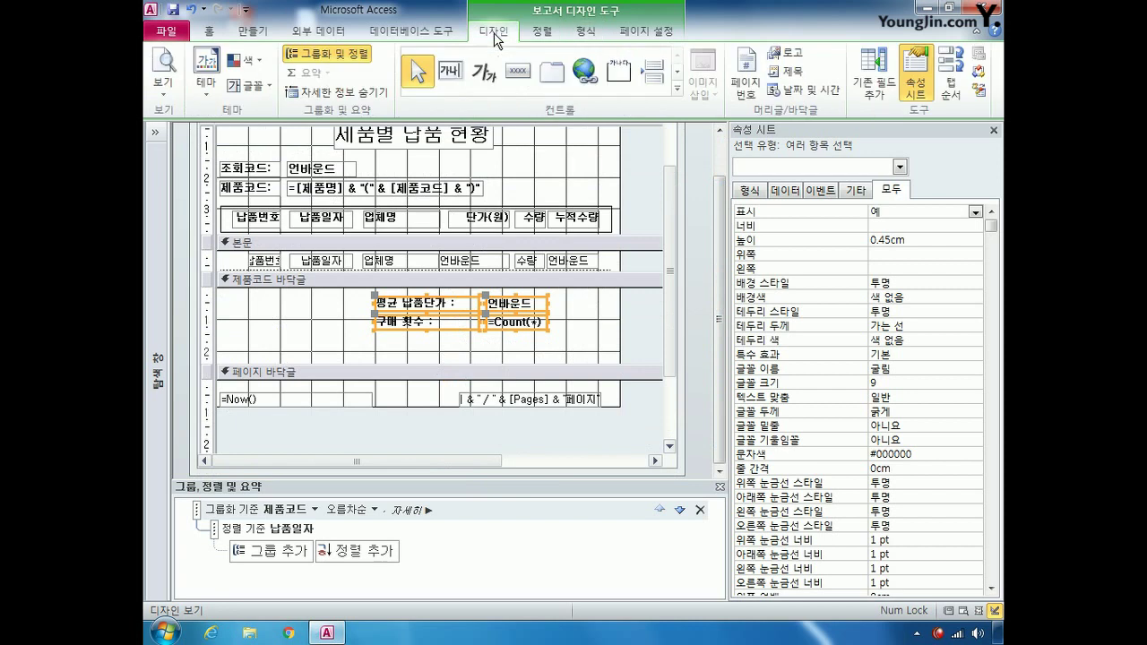
click(678, 90)
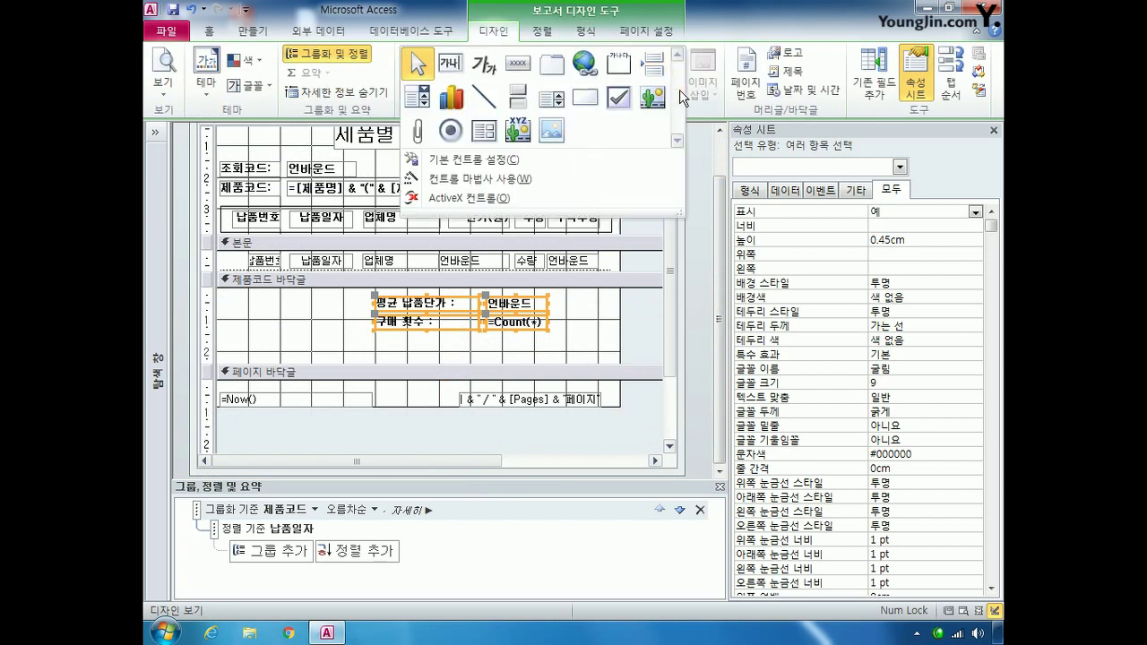
click(495, 101)
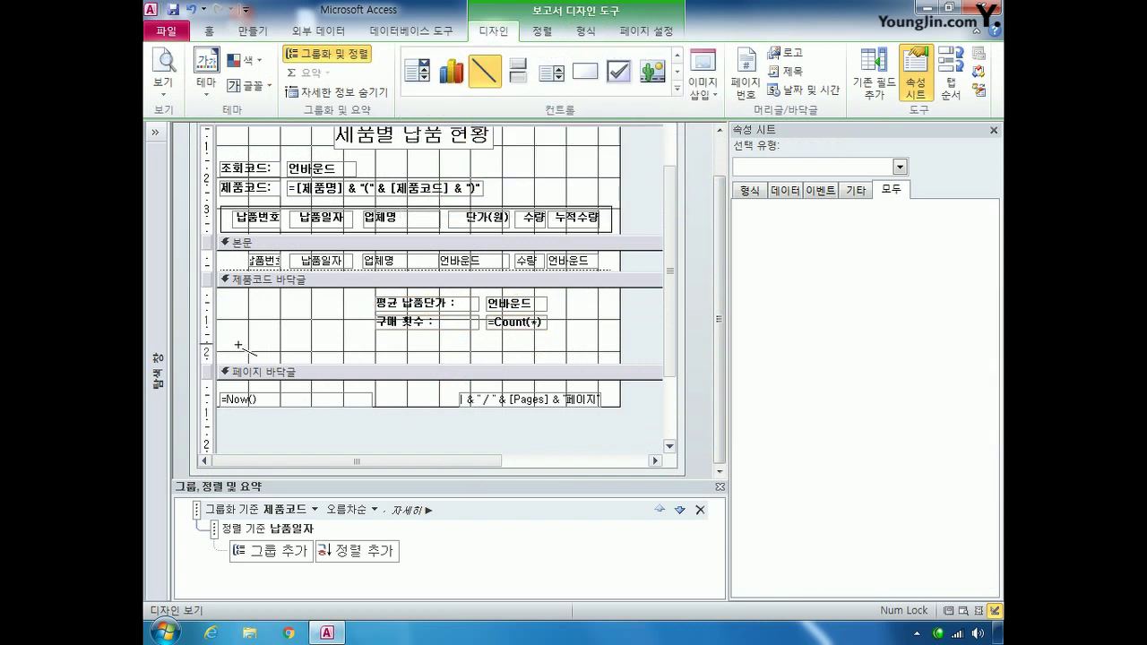
drag(562, 346, 589, 345)
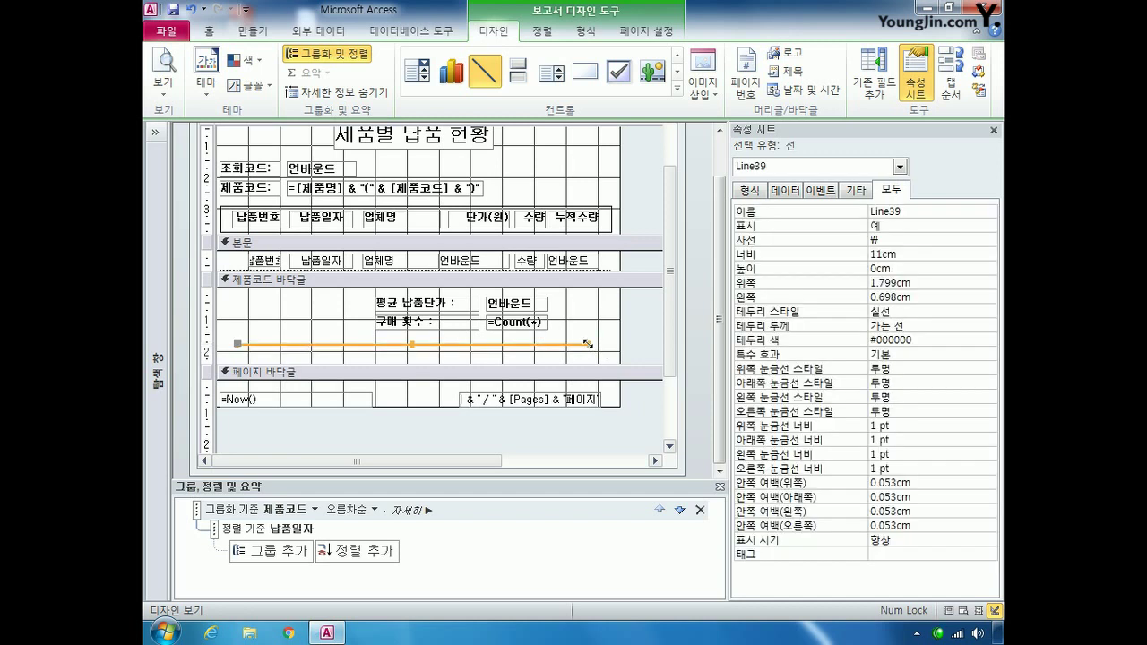
- Name the new footer line Line바닥글
click(912, 209)
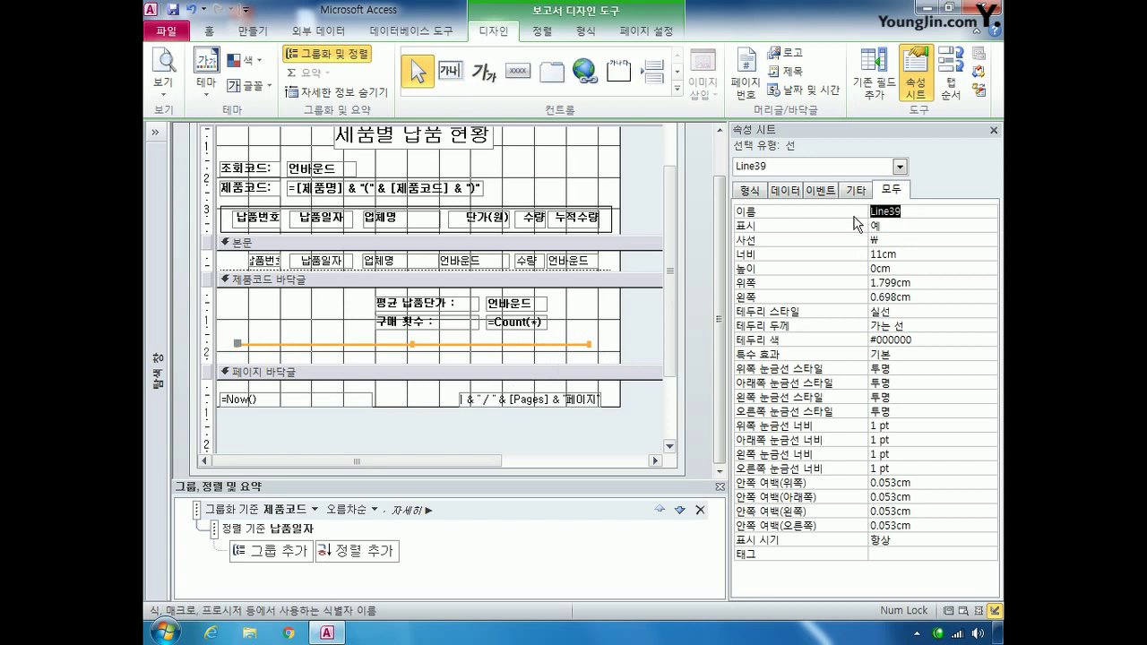
key(BackSpace)
text(Line바닥글)
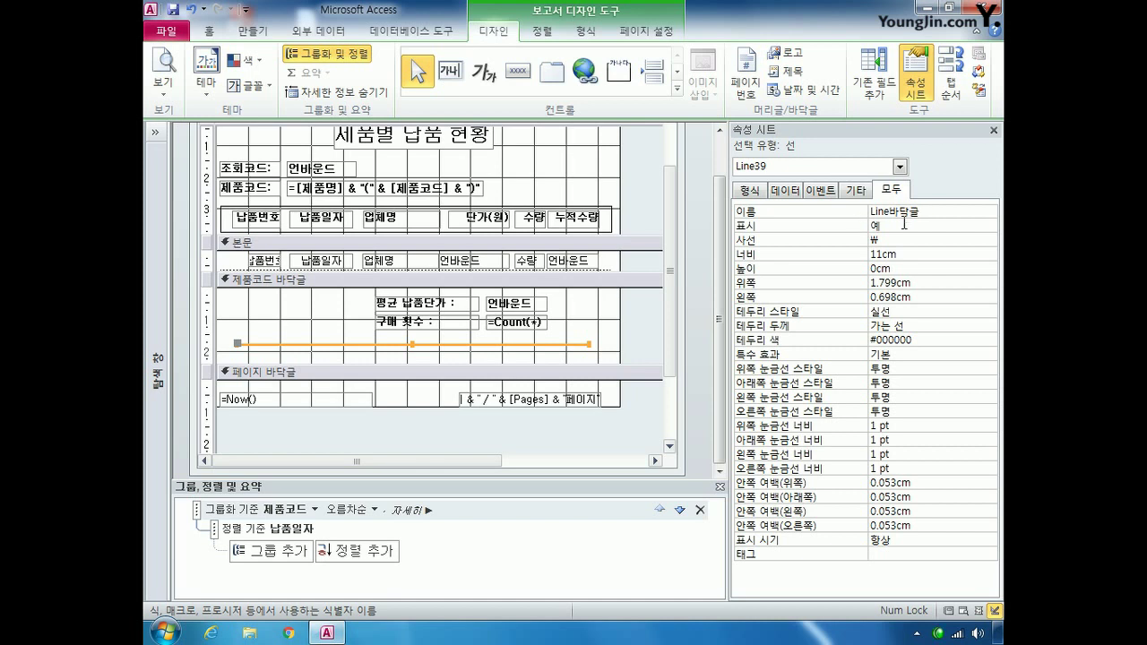
click(907, 227)
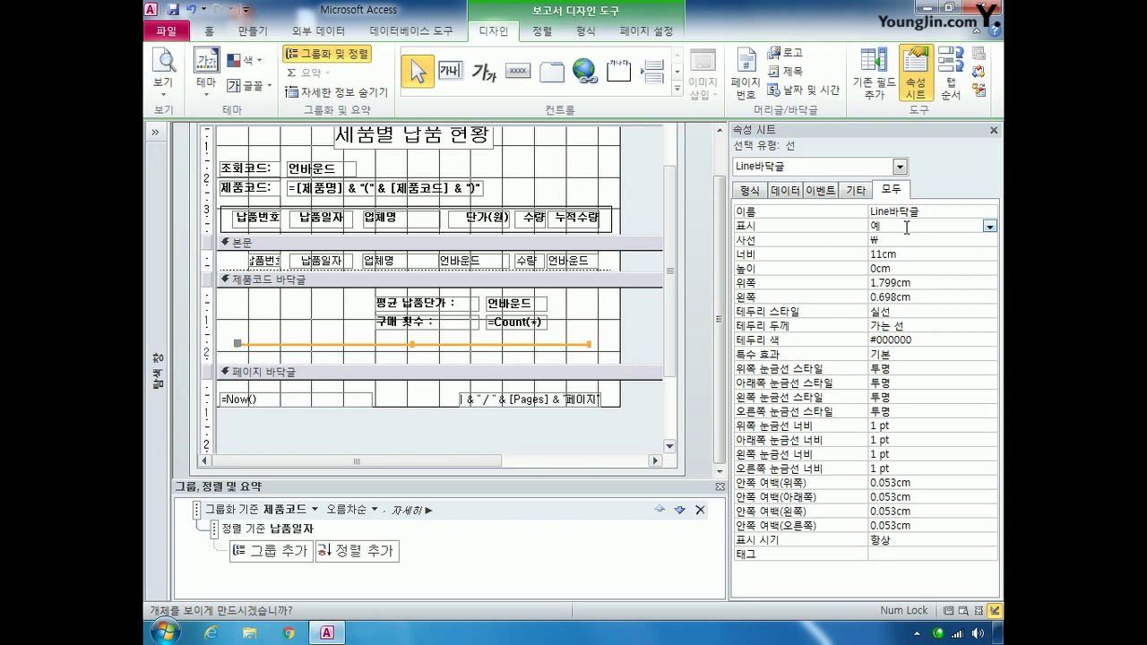
click(899, 167)
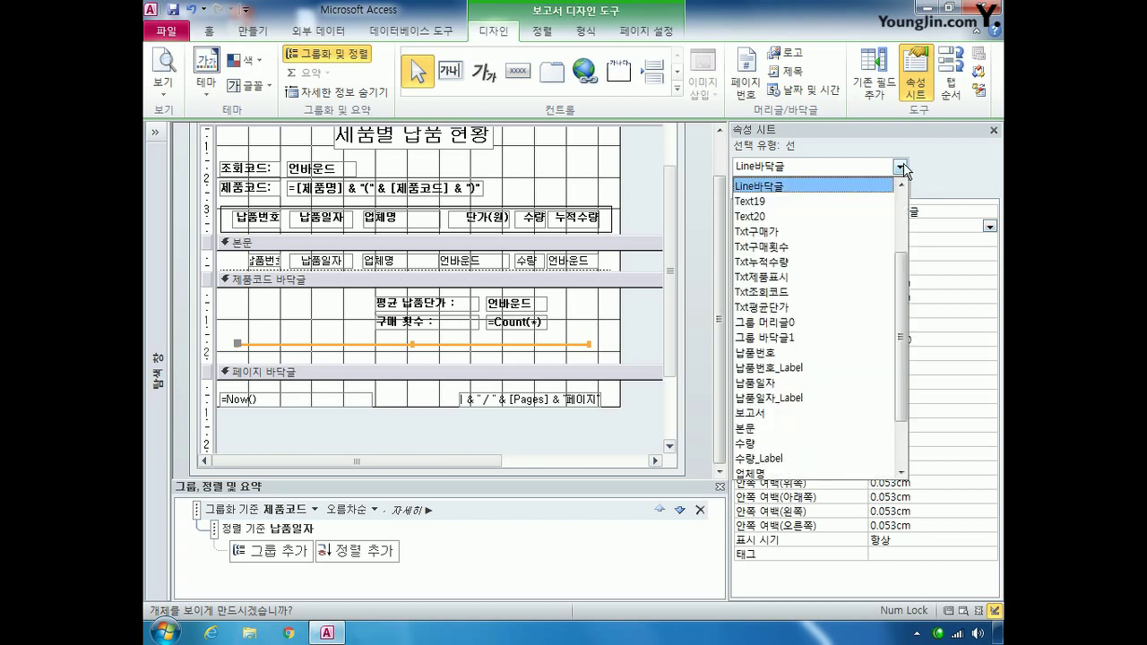
click(860, 232)
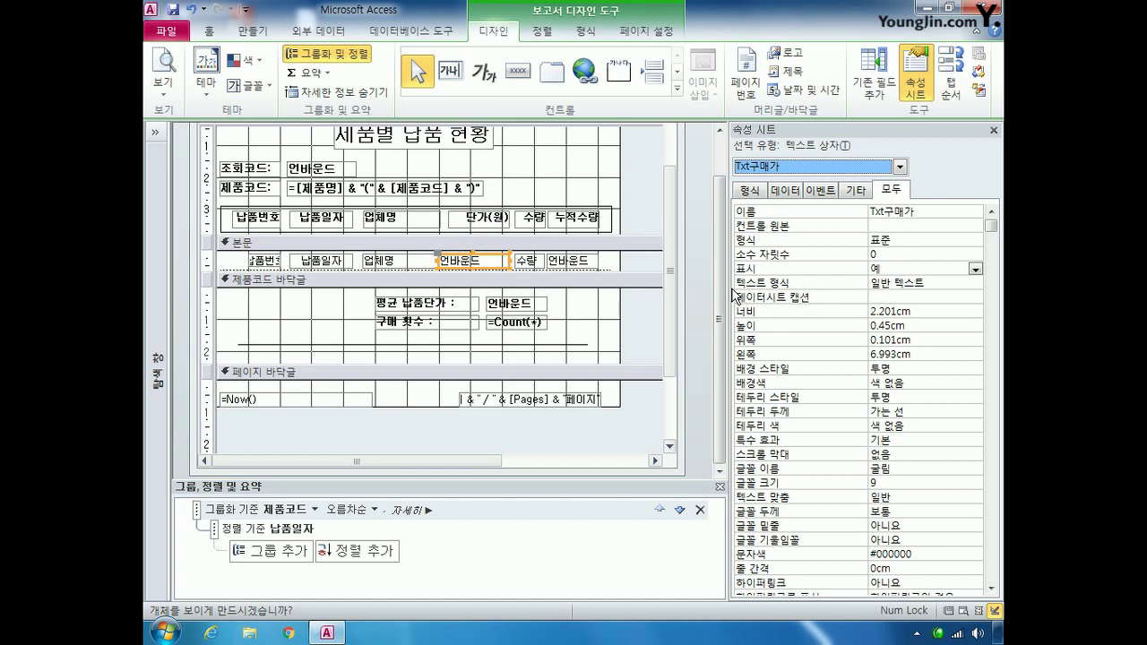
click(892, 225)
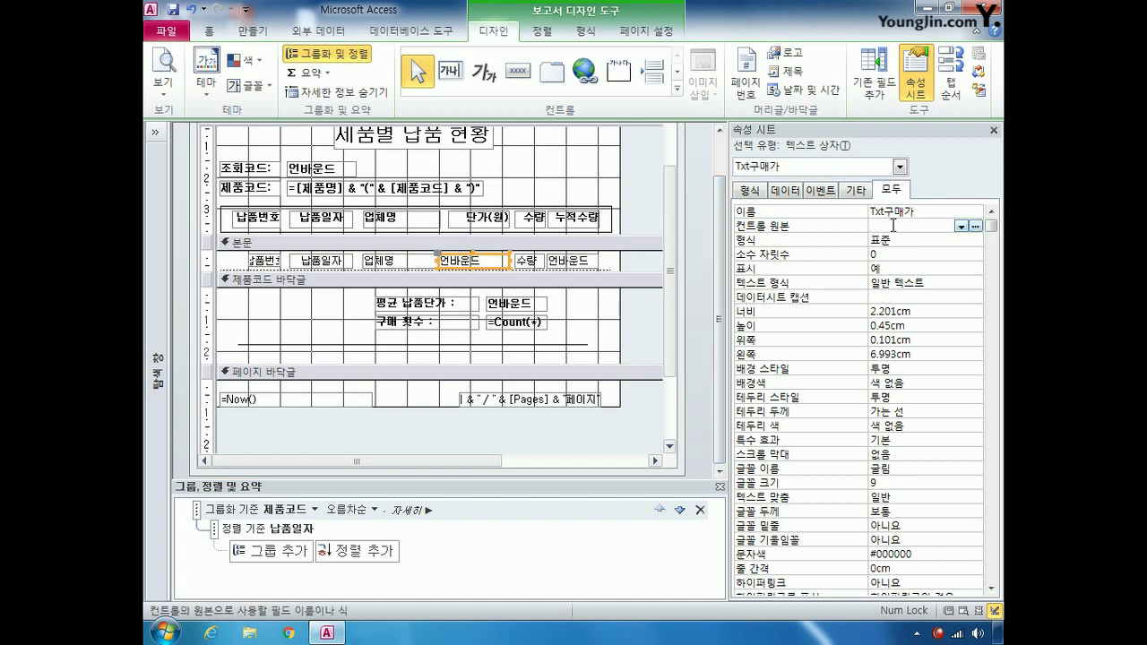
right_click(892, 226)
click(905, 255)
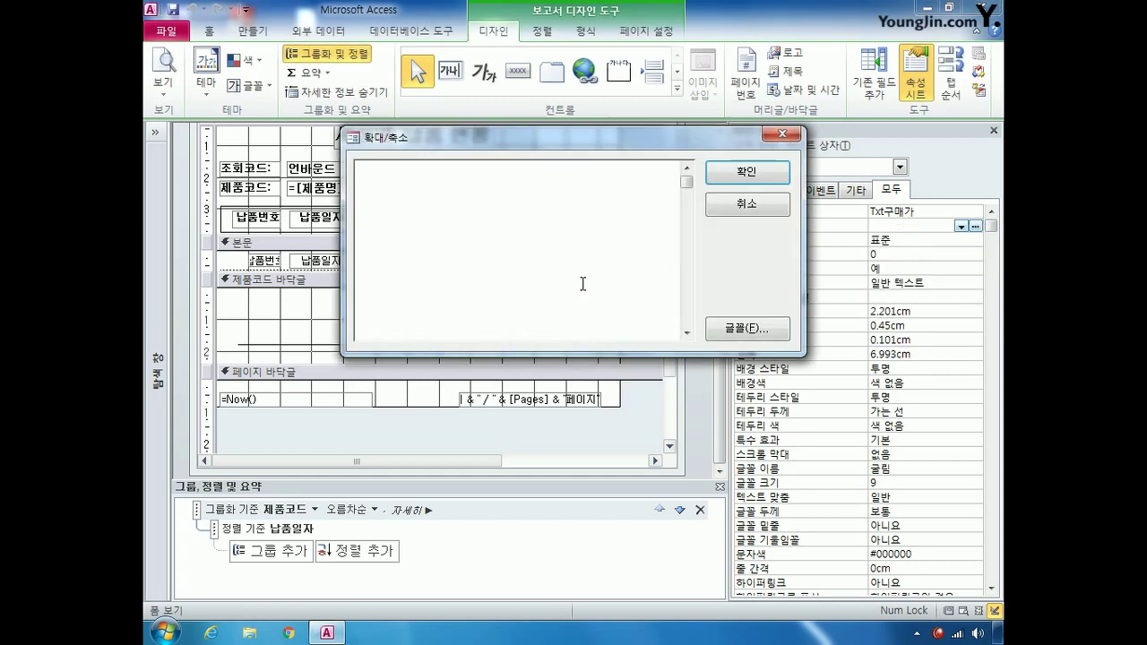
text(=)
click(781, 134)
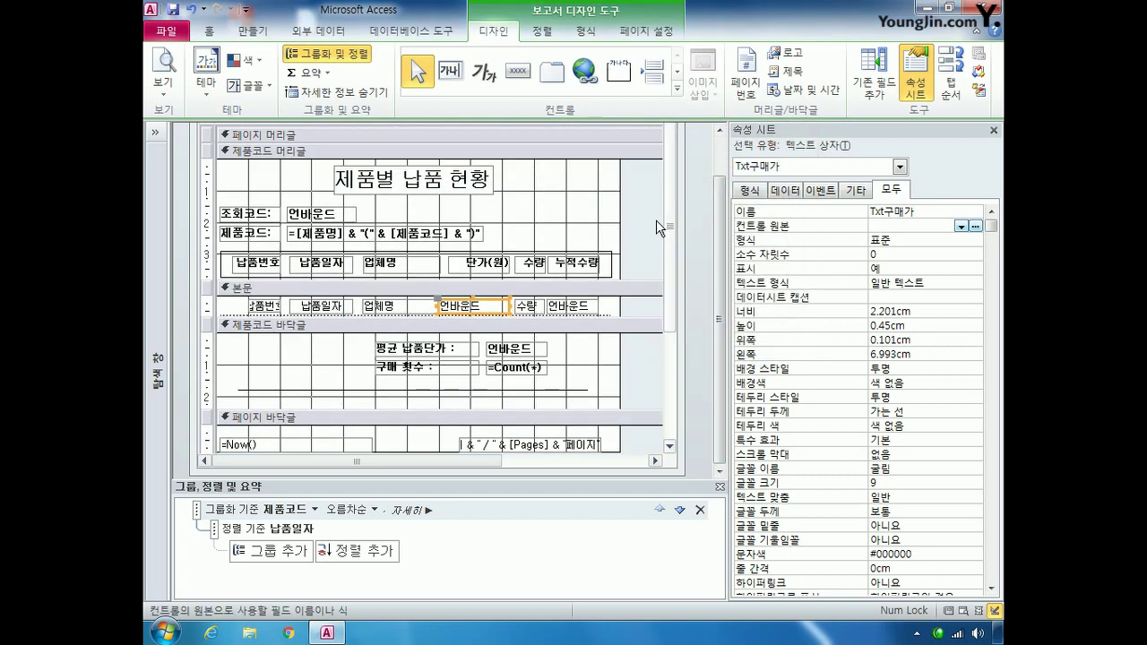
- Check the report's record source and open the 납품현황상세 query to examine its fields
click(206, 140)
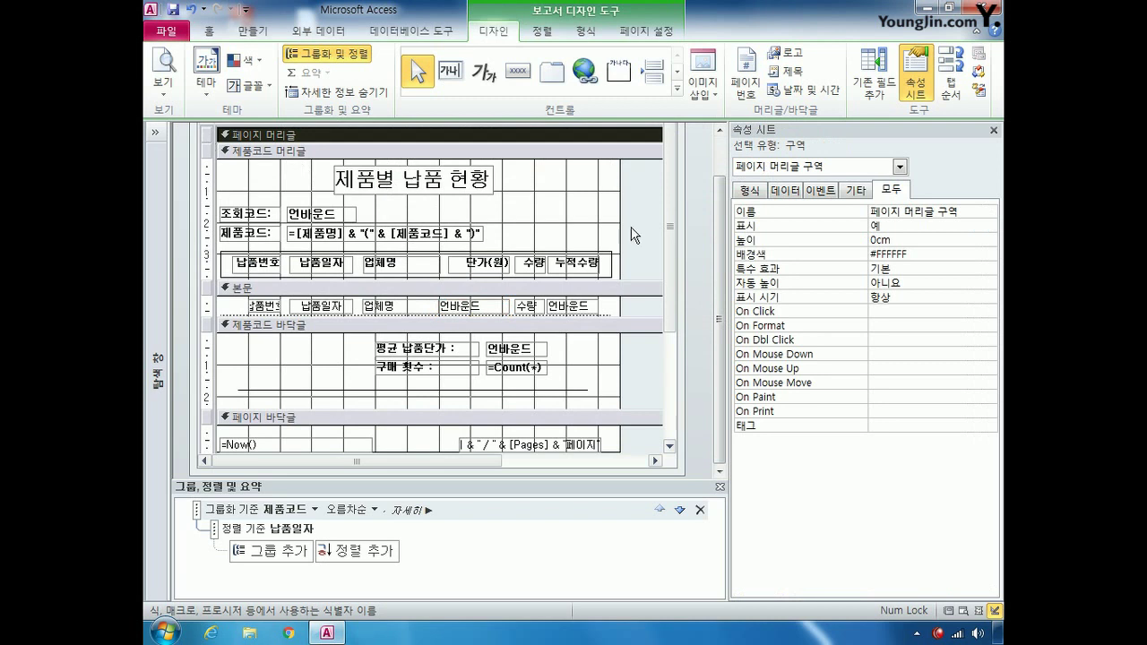
scroll(721, 216, up, 2)
click(207, 164)
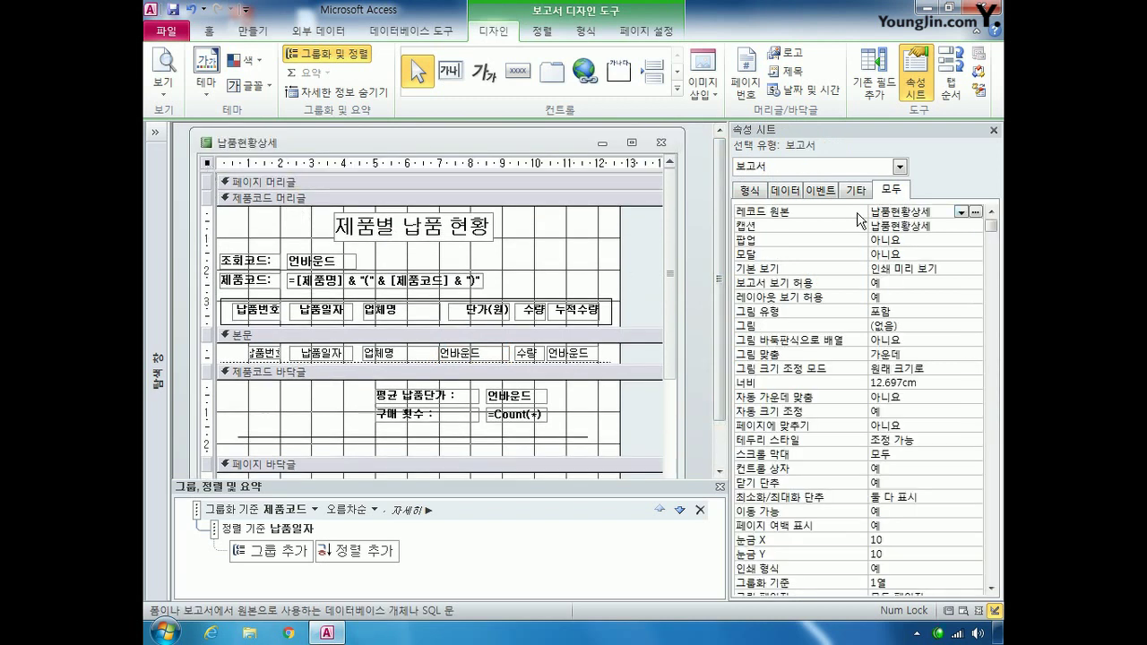
click(162, 135)
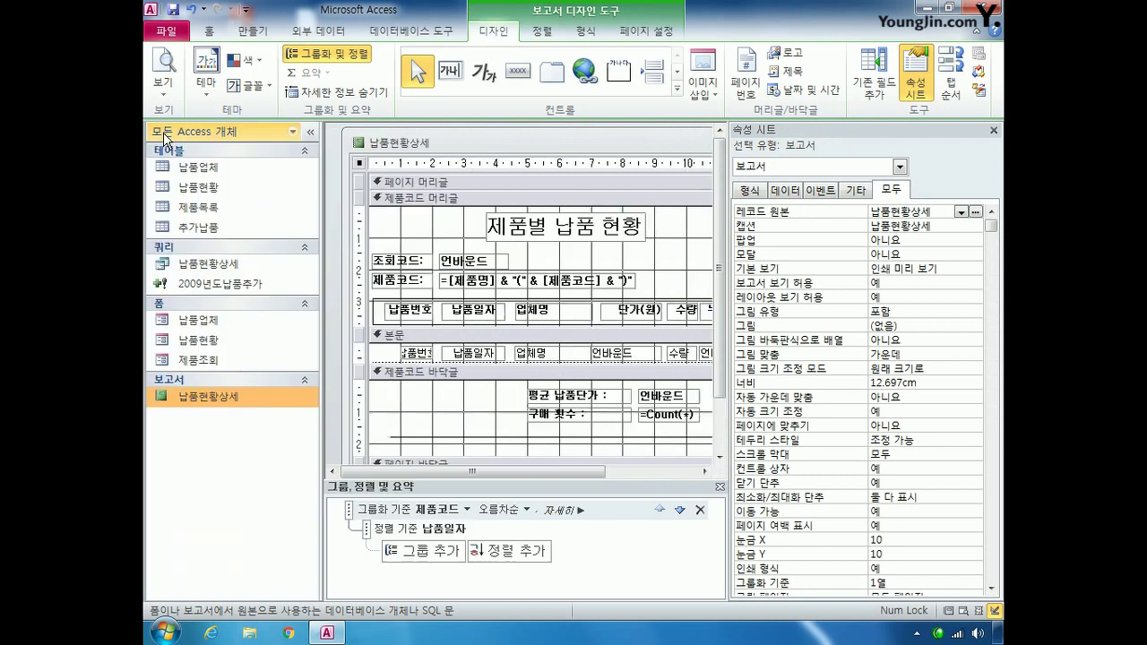
double_click(226, 263)
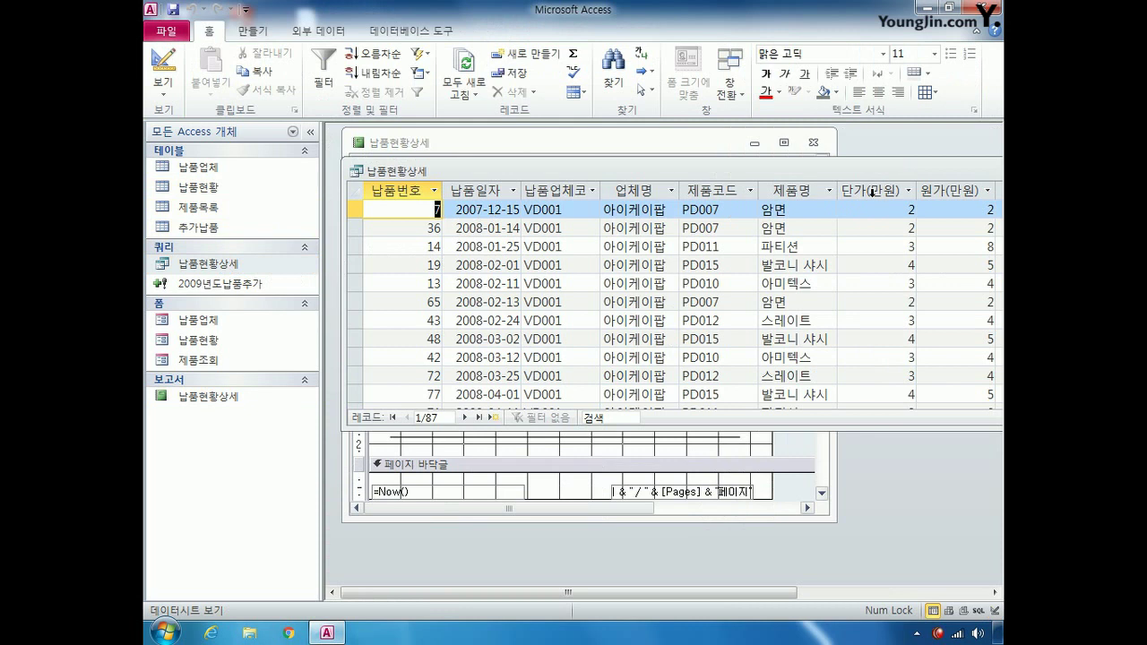
- Close the 납품현황상세 query and return to the report's design
drag(926, 174, 622, 186)
click(949, 184)
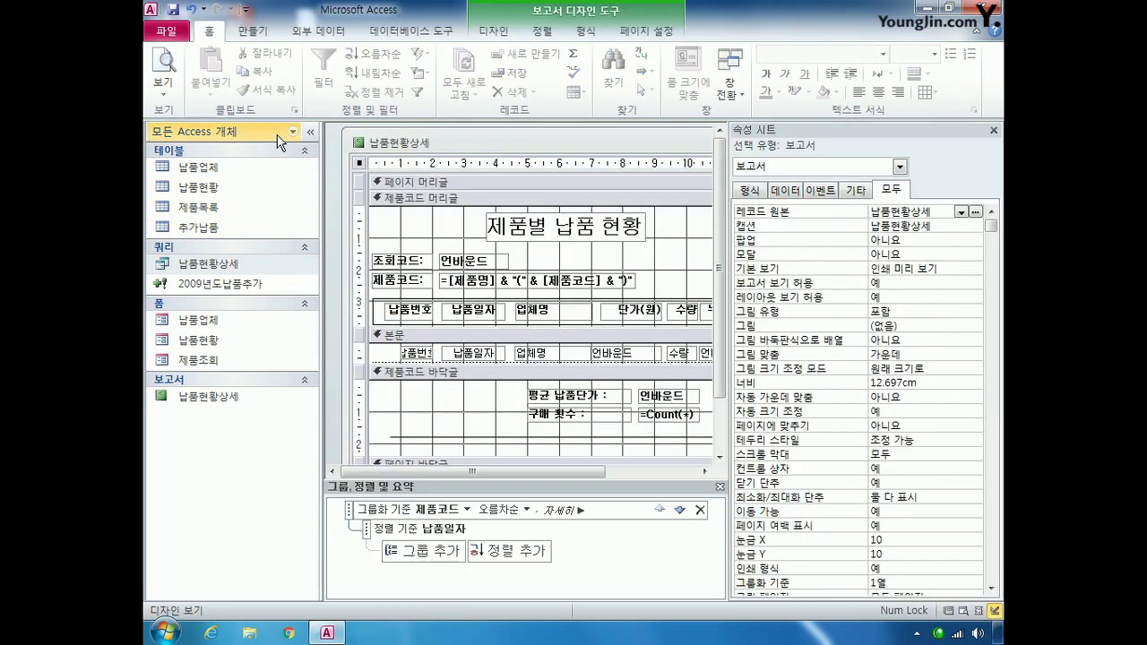
click(170, 88)
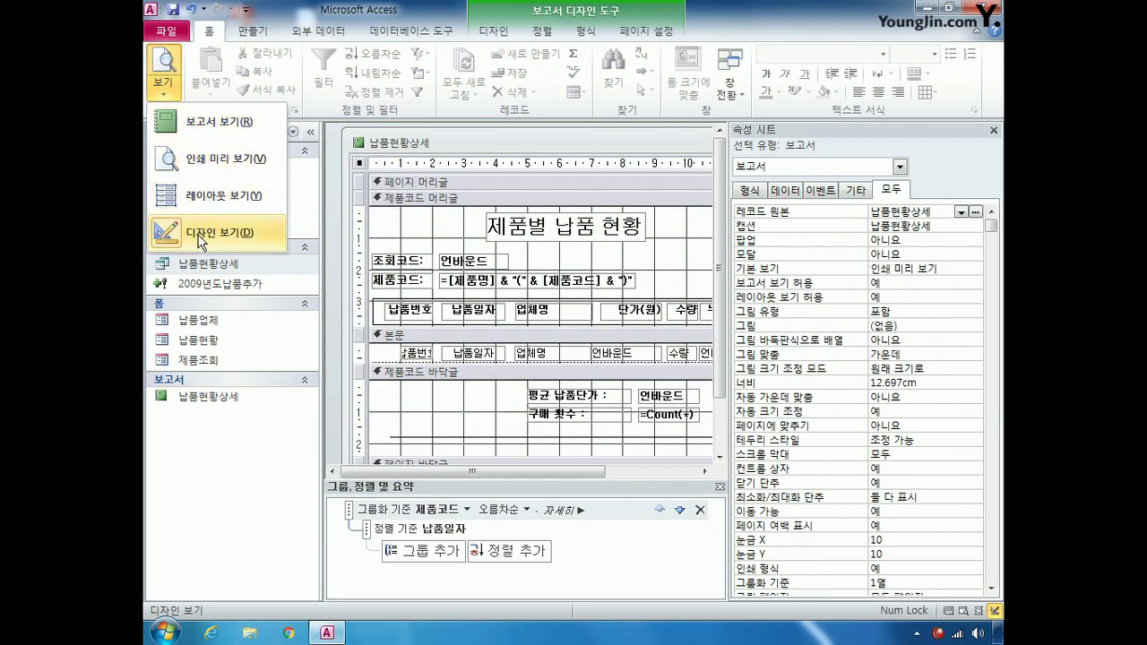
click(599, 154)
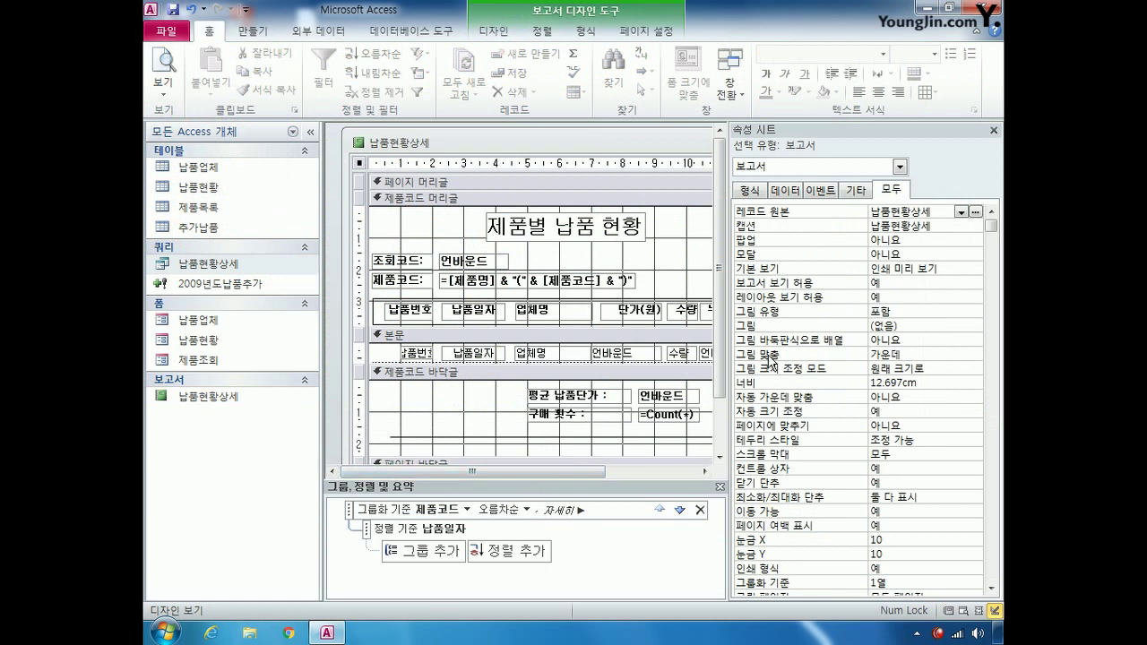
scroll(719, 352, down, 2)
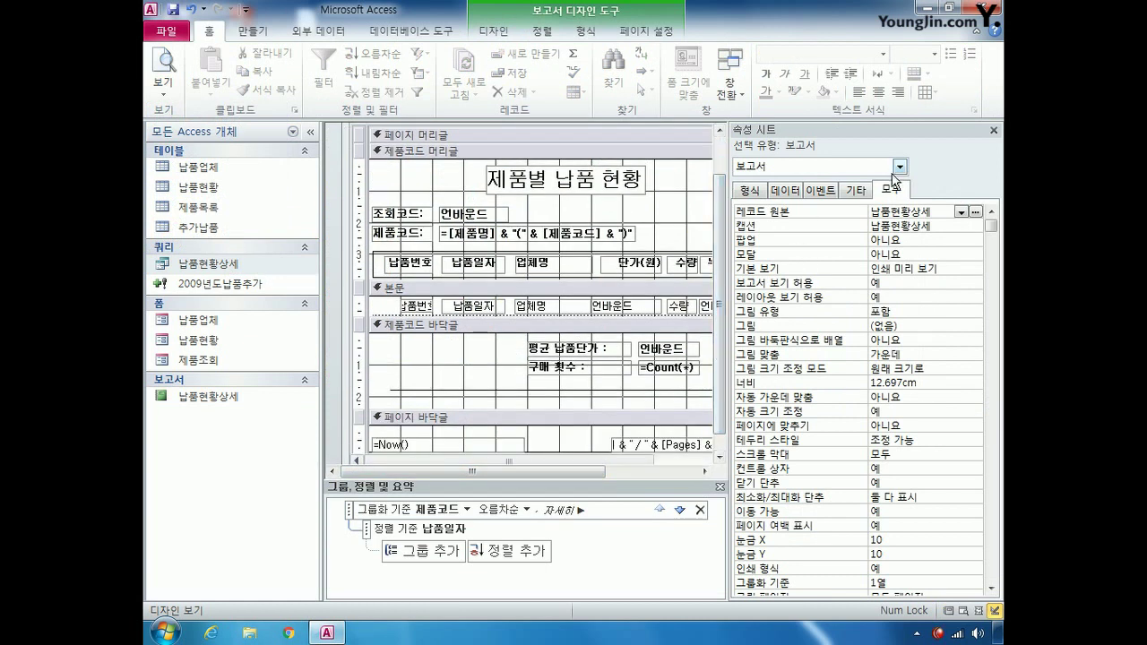
- Set the control source of the Txt구매가 text box to =[단가(만원)]*10000
click(900, 166)
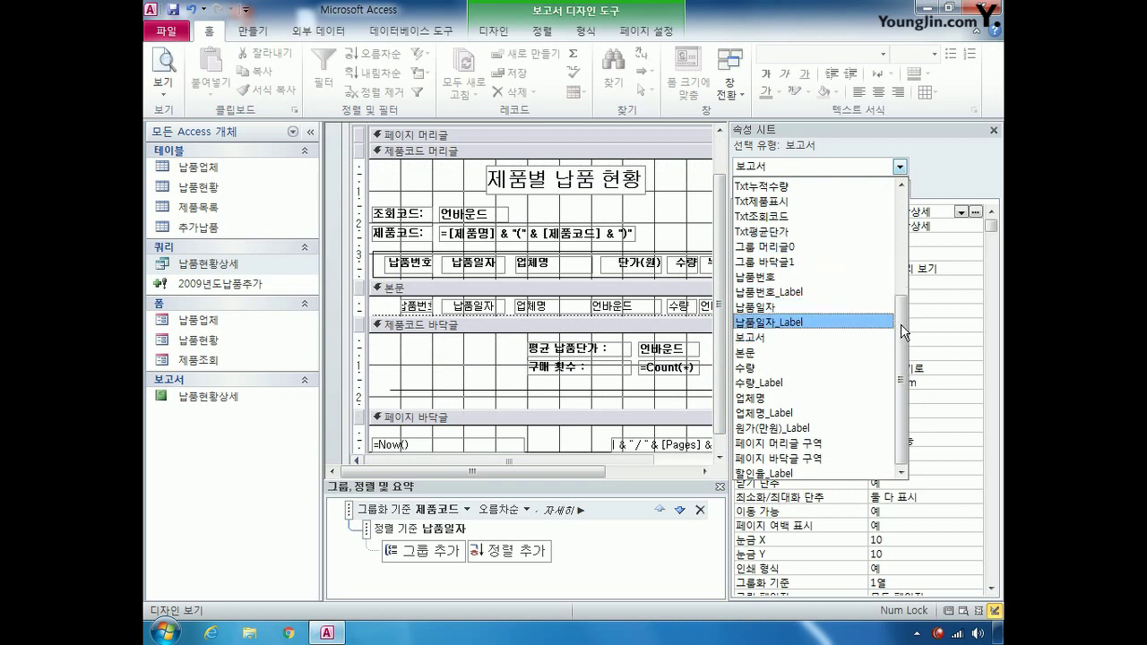
drag(902, 333, 900, 283)
click(815, 231)
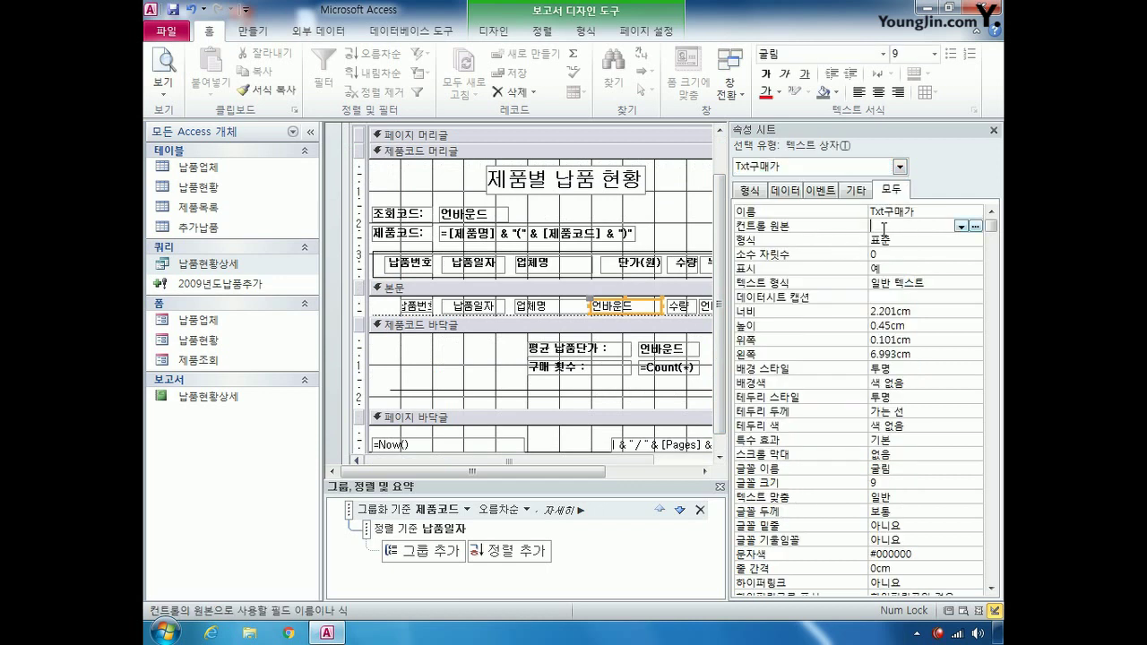
right_click(884, 228)
click(907, 256)
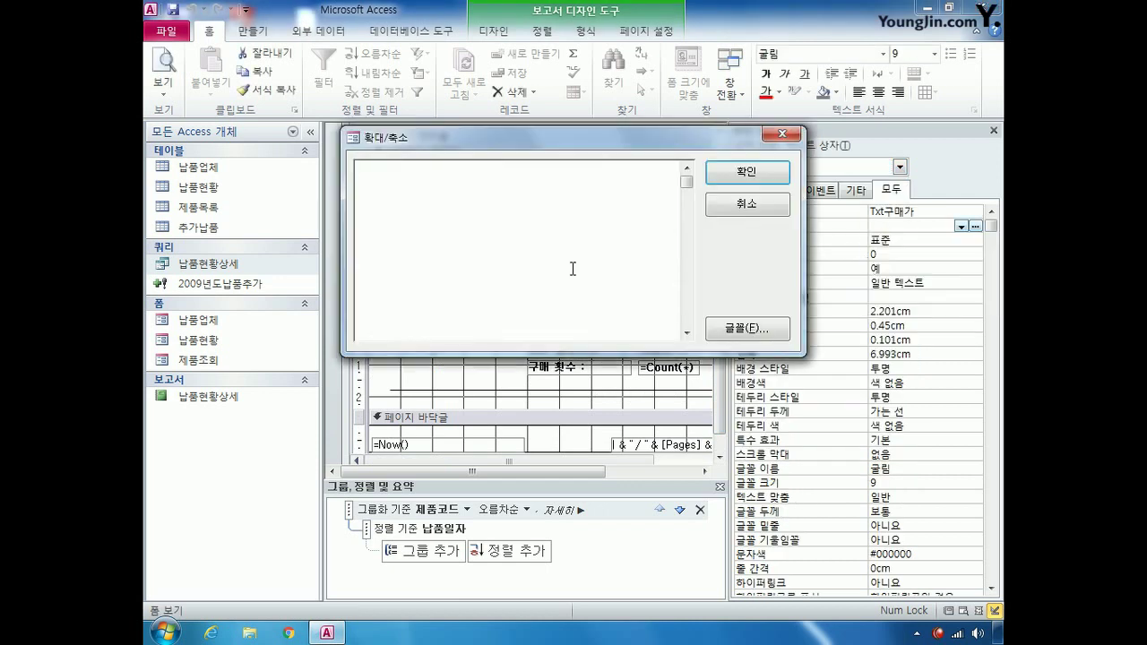
text(=[]*10000단가(만원))
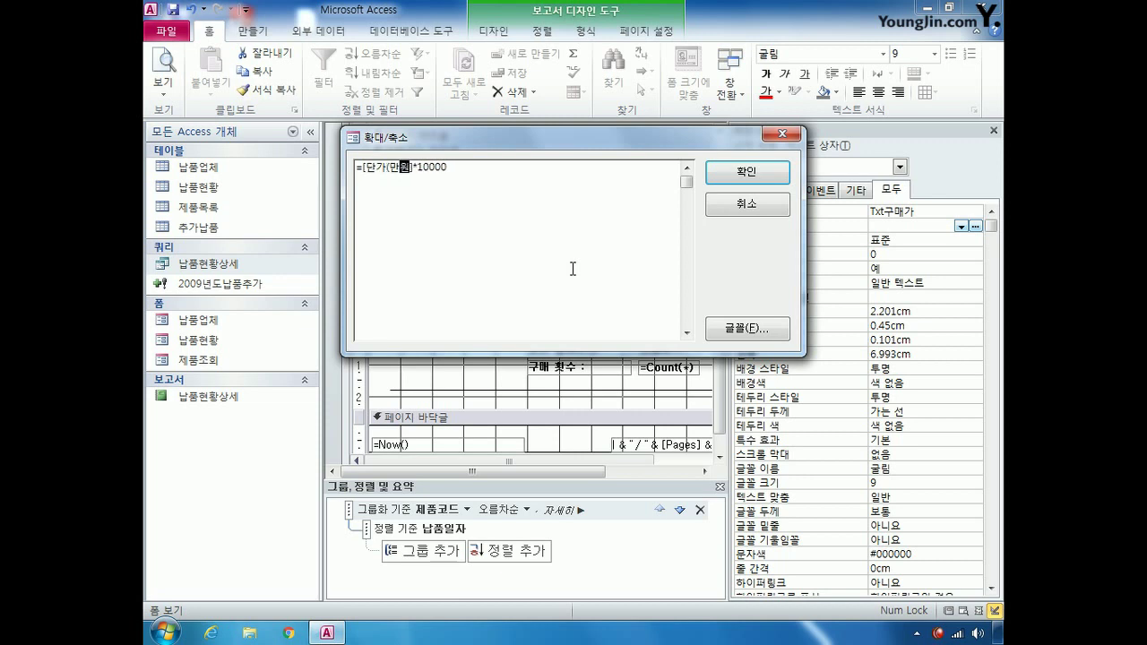
click(505, 181)
click(758, 171)
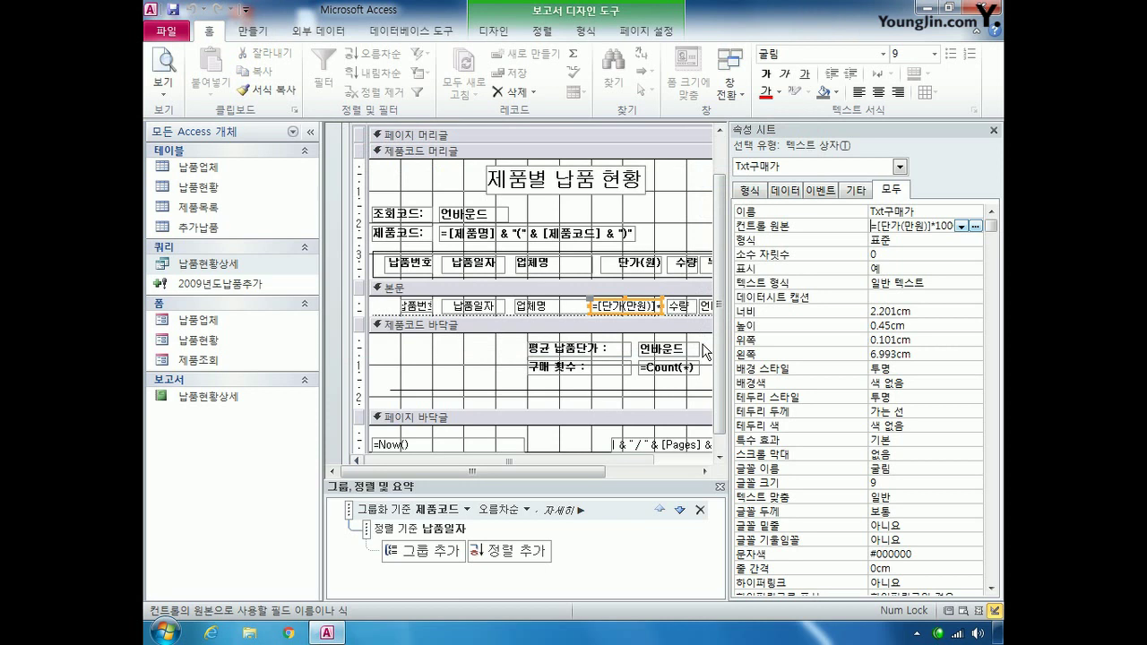
- Bind the Txt누적수량 text box to the 수량 field and set its running sum (누적 합계) to 그룹
click(900, 167)
click(853, 218)
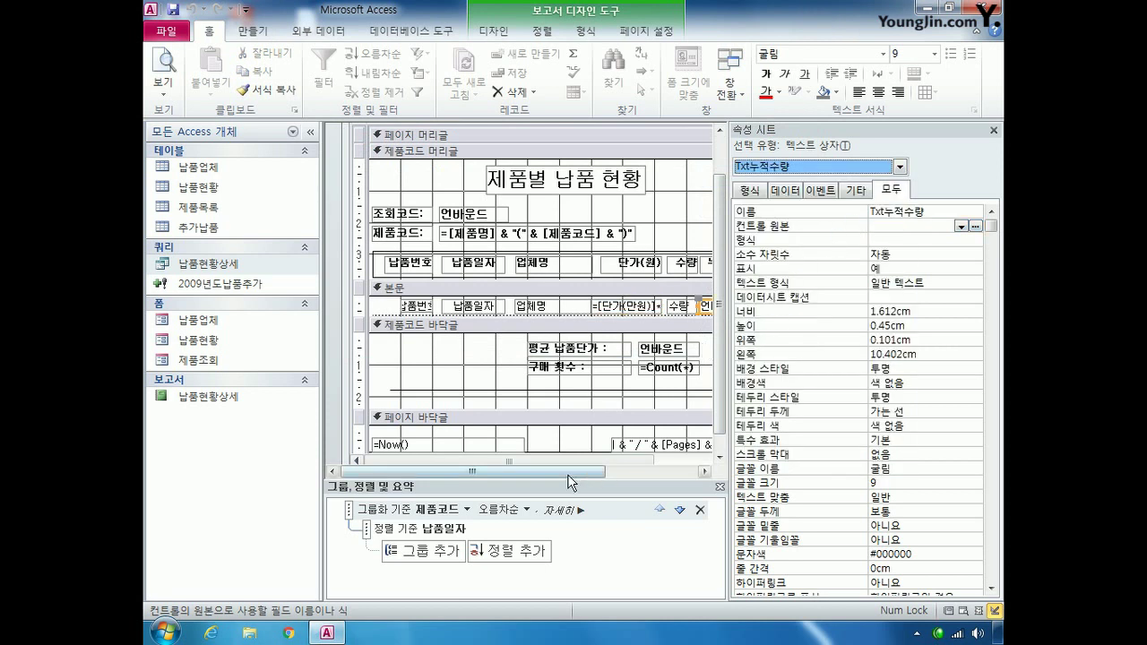
click(652, 469)
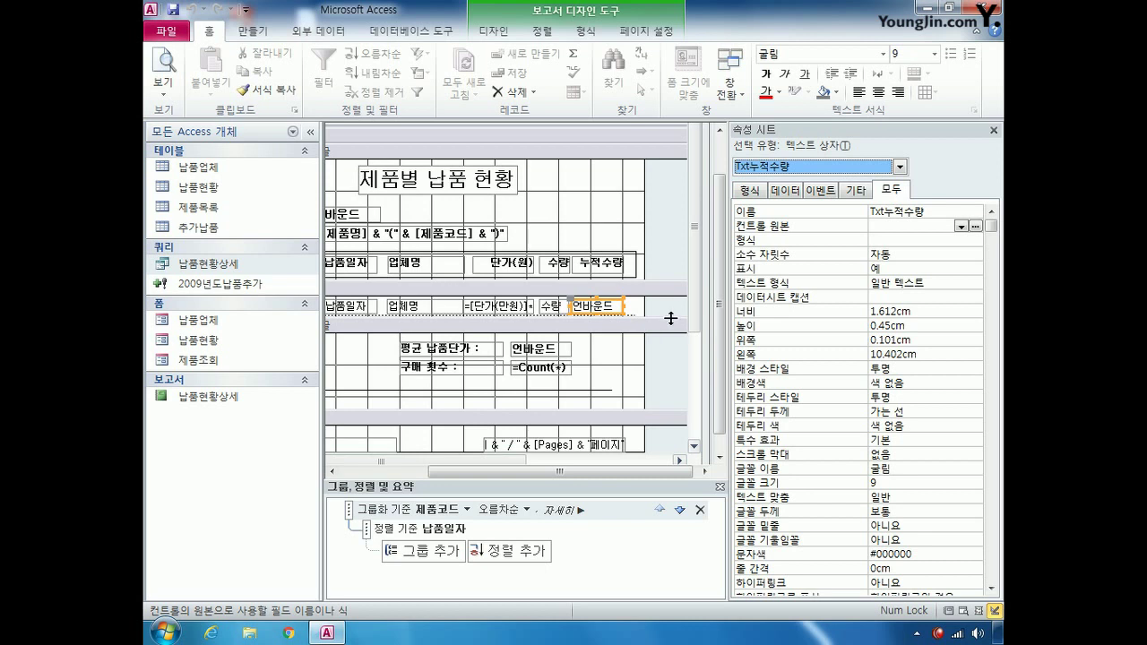
click(785, 190)
click(932, 212)
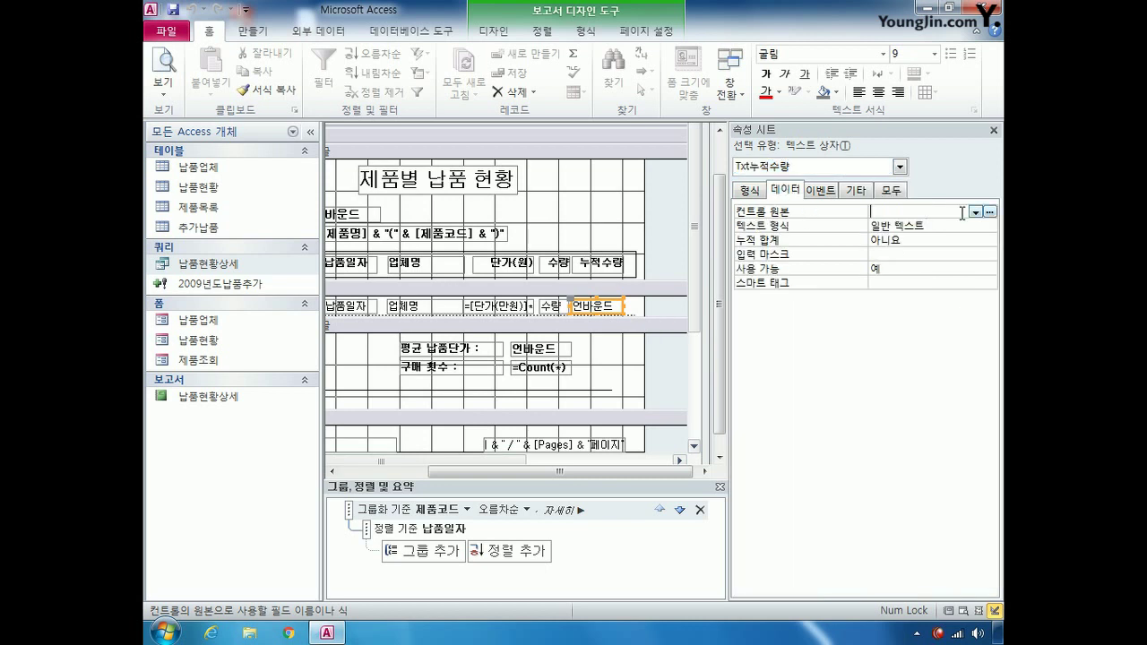
click(976, 212)
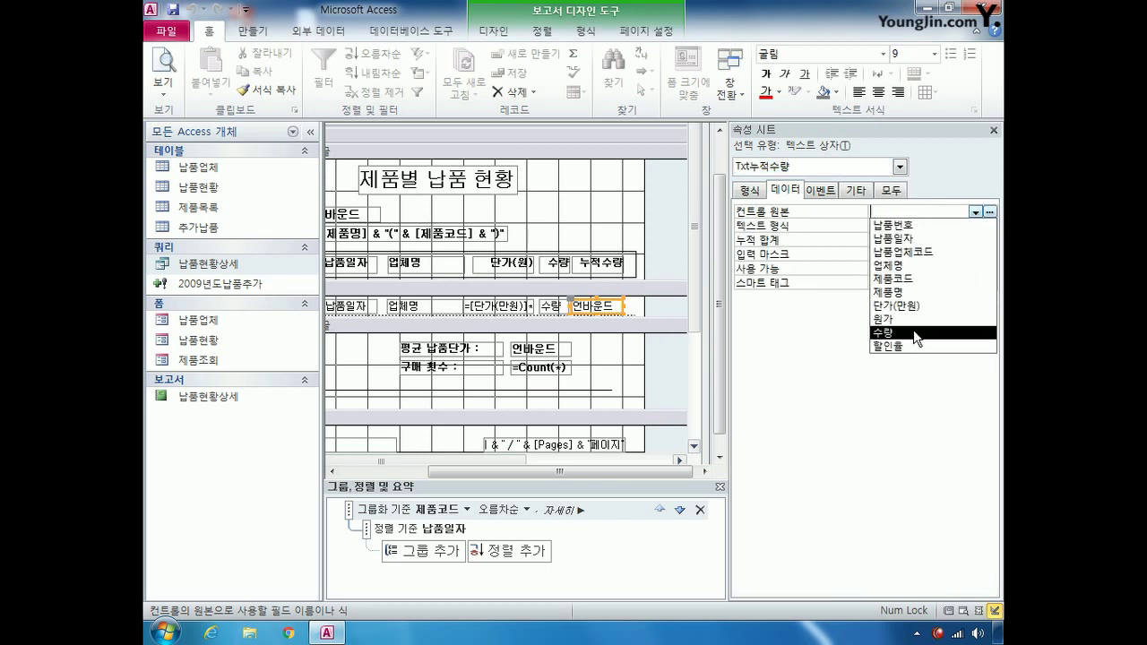
click(916, 333)
click(993, 237)
click(989, 240)
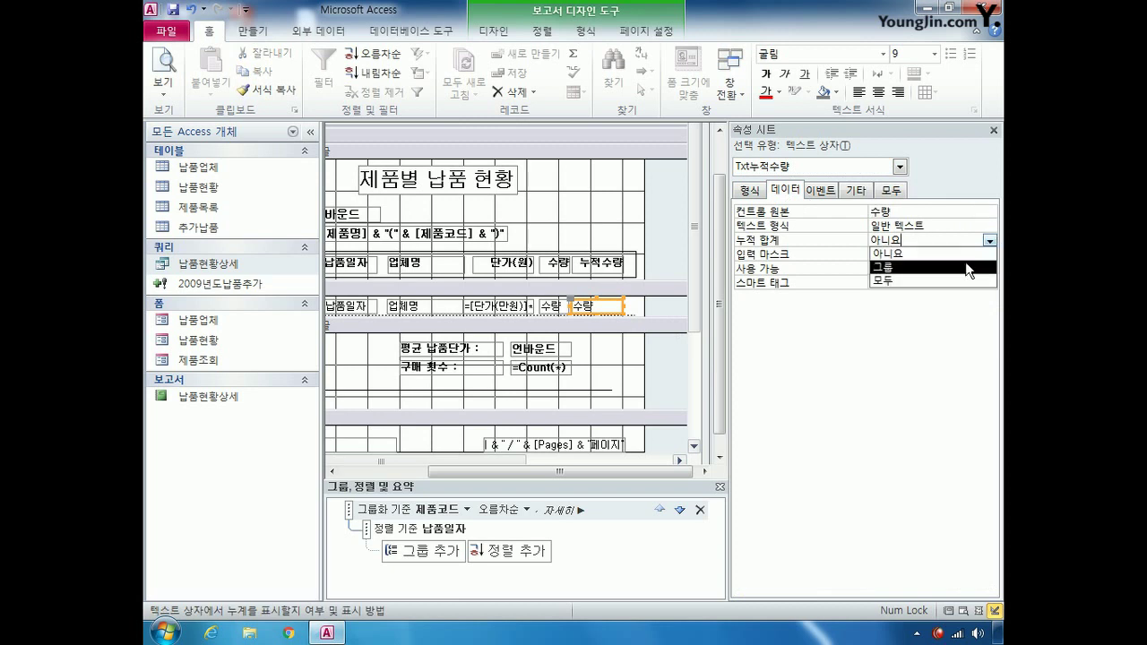
click(968, 267)
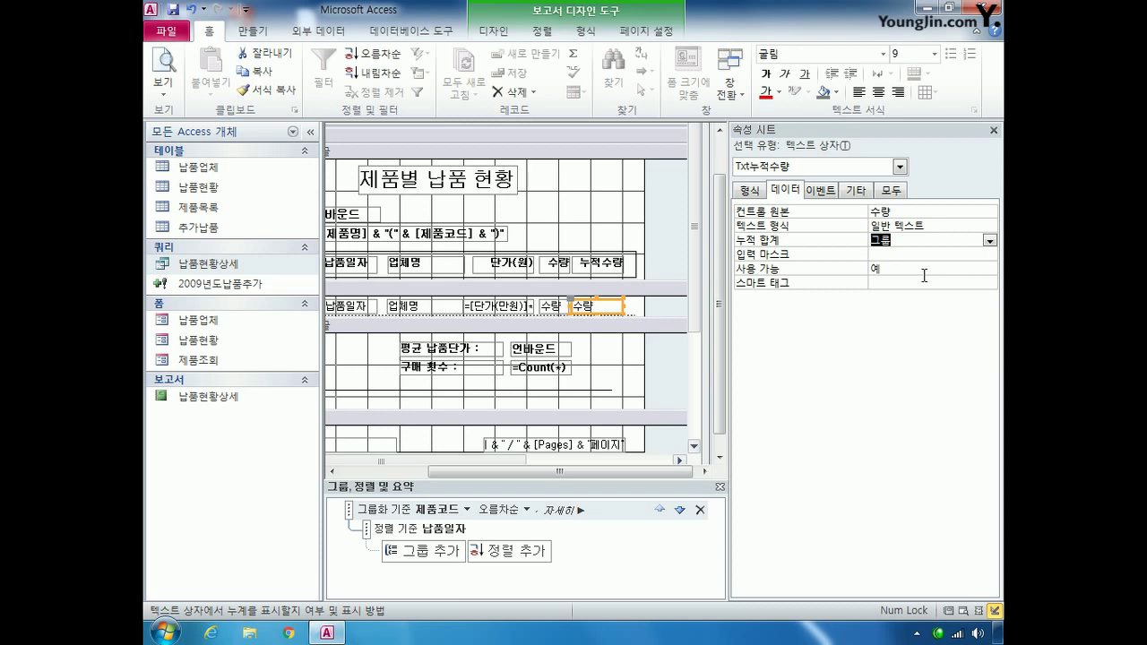
- Set the control source of the Txt평균단가 text box to =avg([단가(만원)])*10000
click(898, 171)
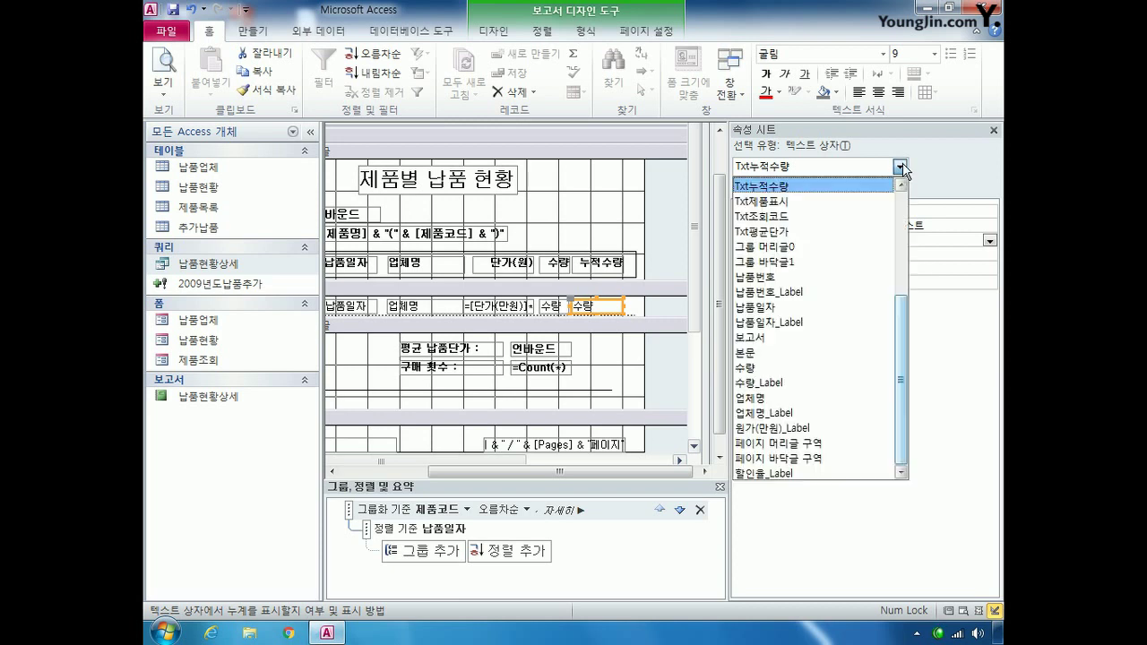
click(831, 233)
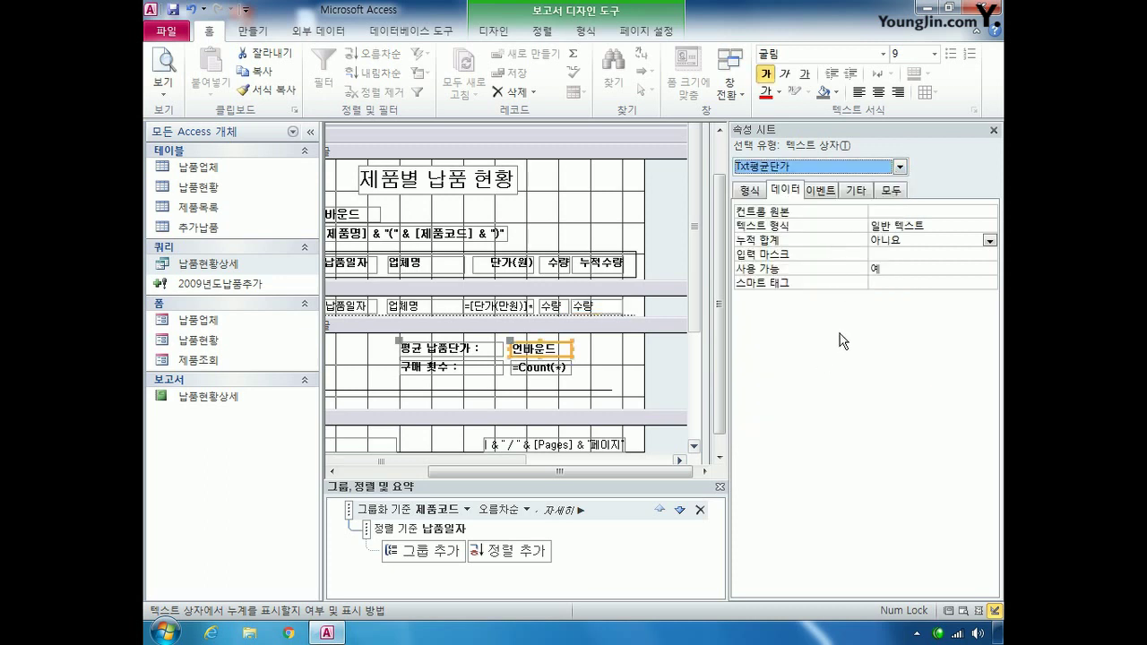
click(883, 212)
right_click(883, 215)
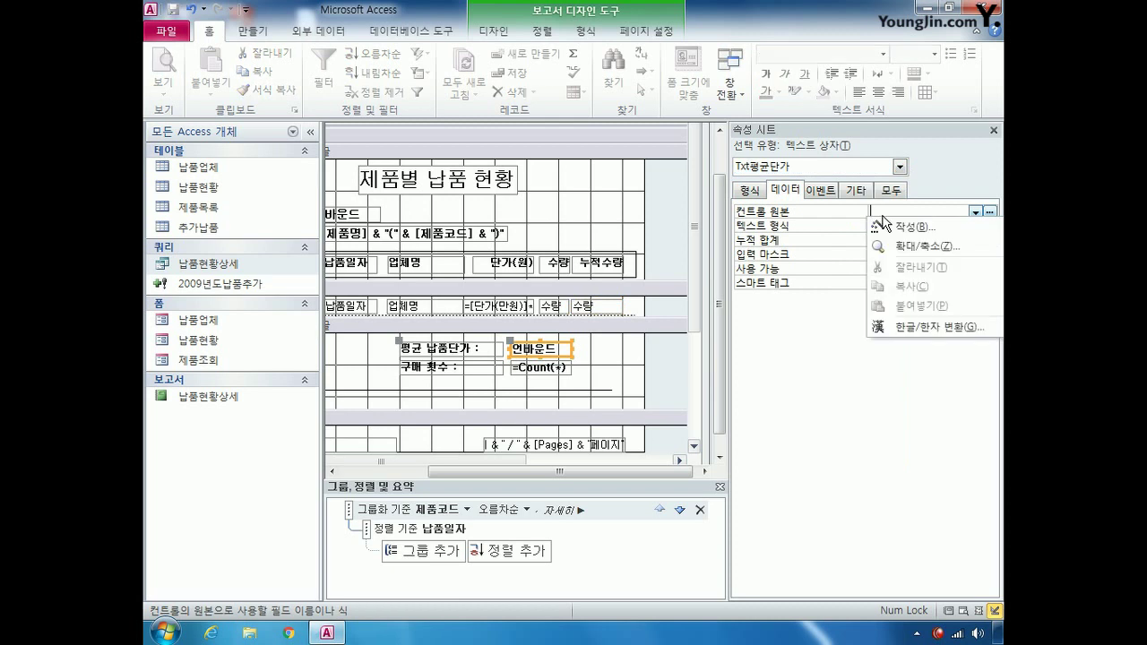
click(905, 246)
text(=)
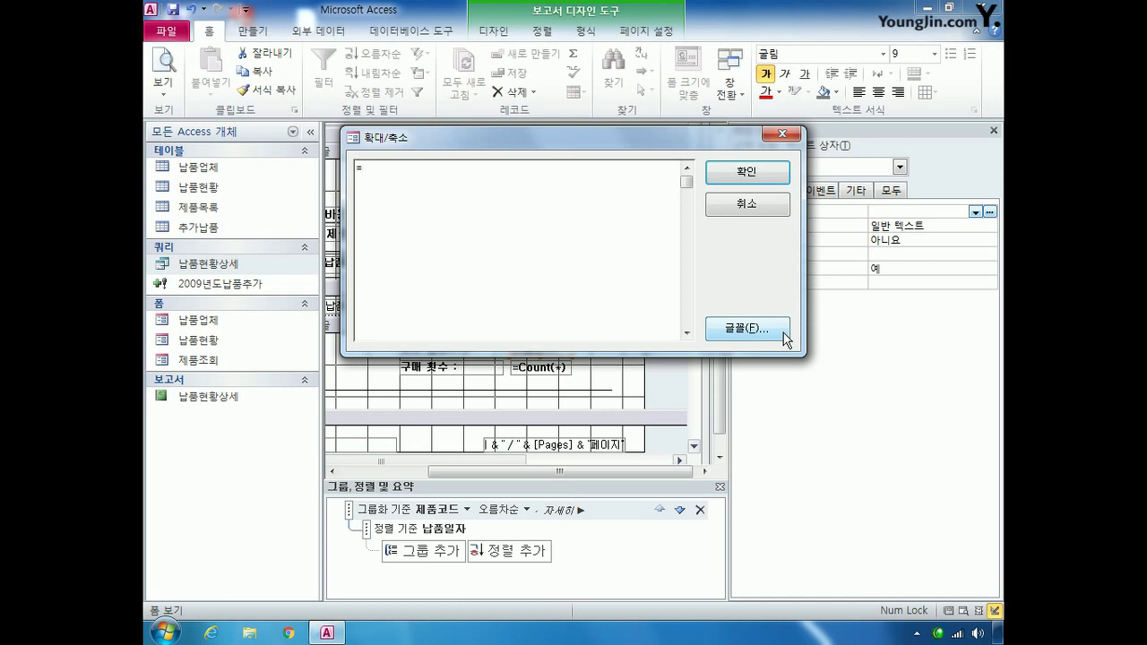
text(avg()*10000)
key(Left)
key(Left)
text([])
key(Left)
text(단가(만원))
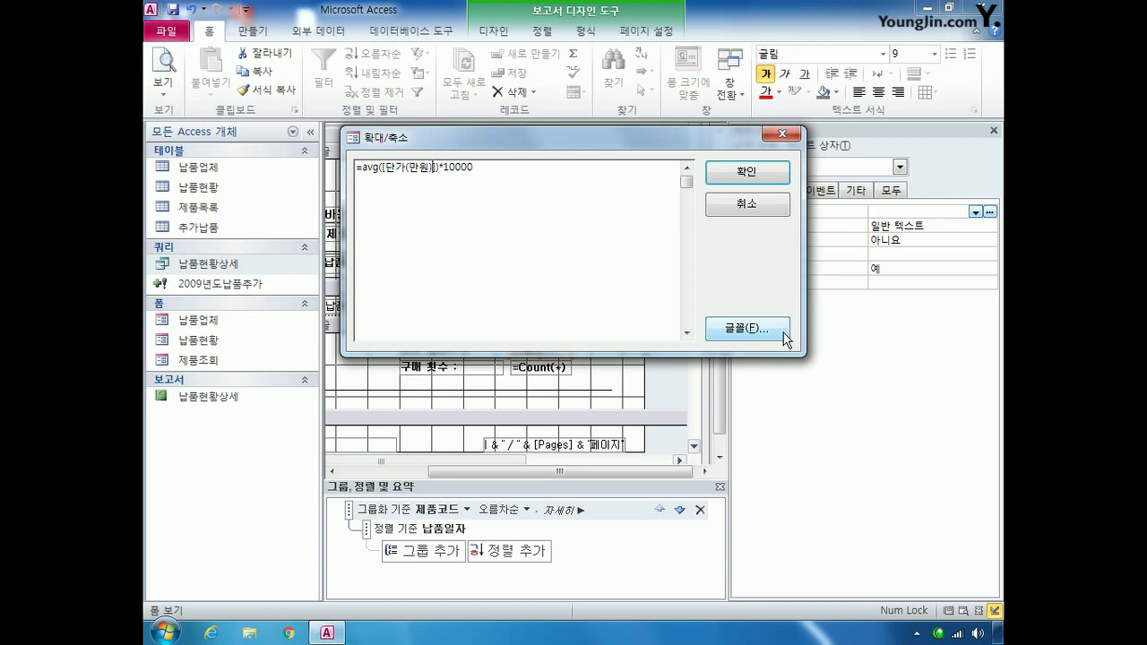
click(749, 172)
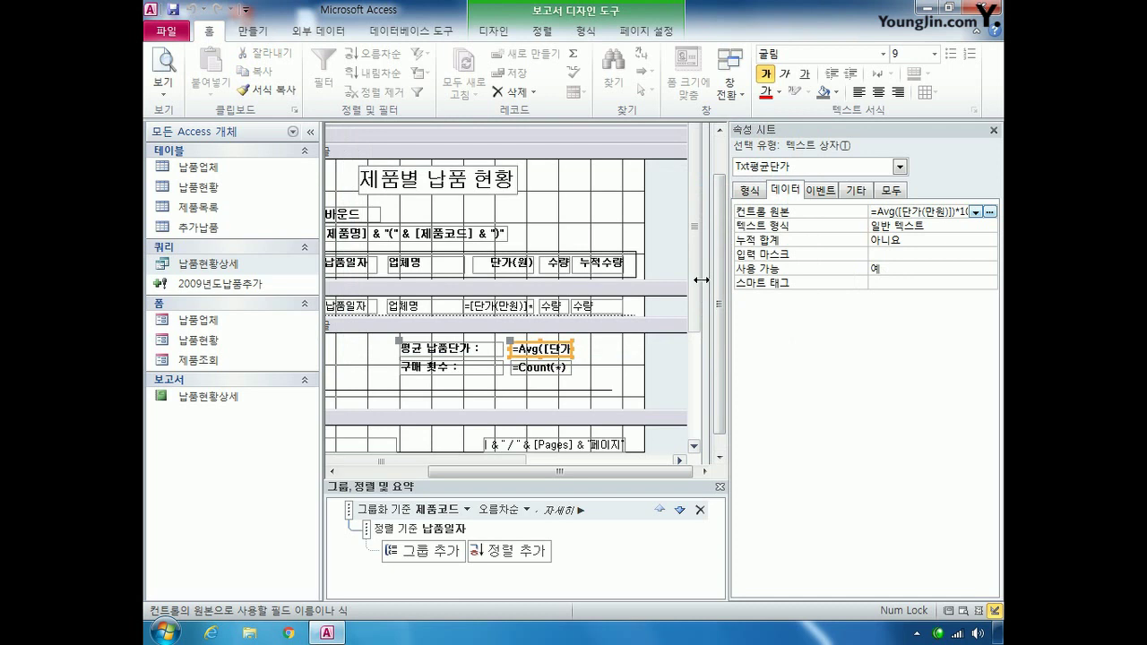
- Close the 납품현황상세 report and save its design changes
click(310, 131)
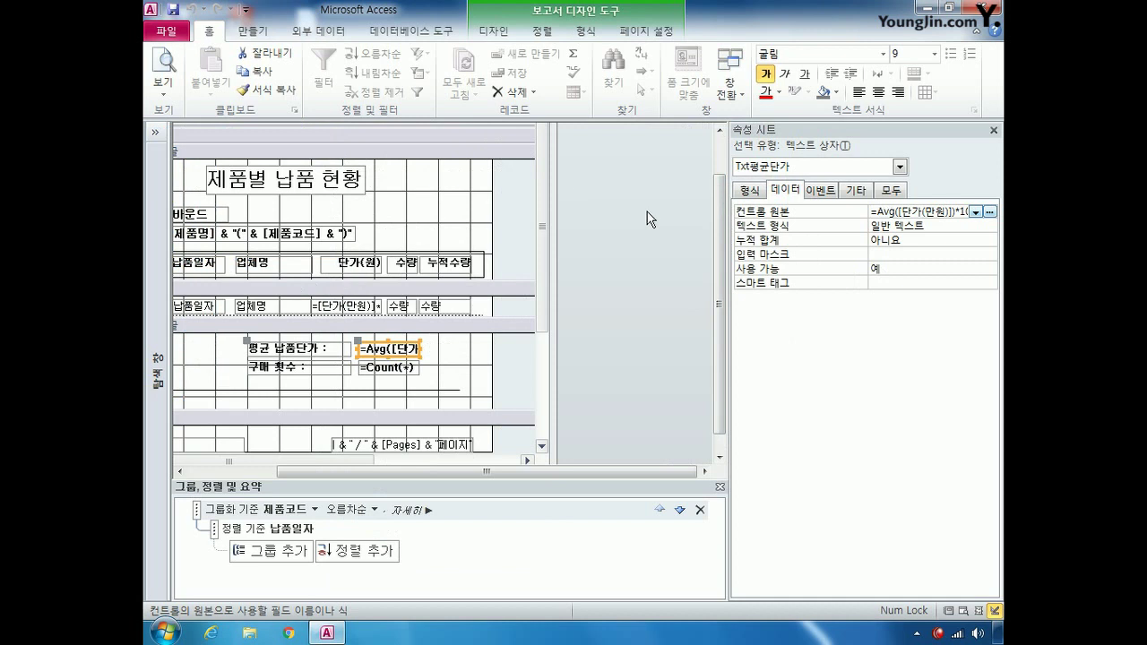
drag(720, 304, 719, 265)
click(533, 143)
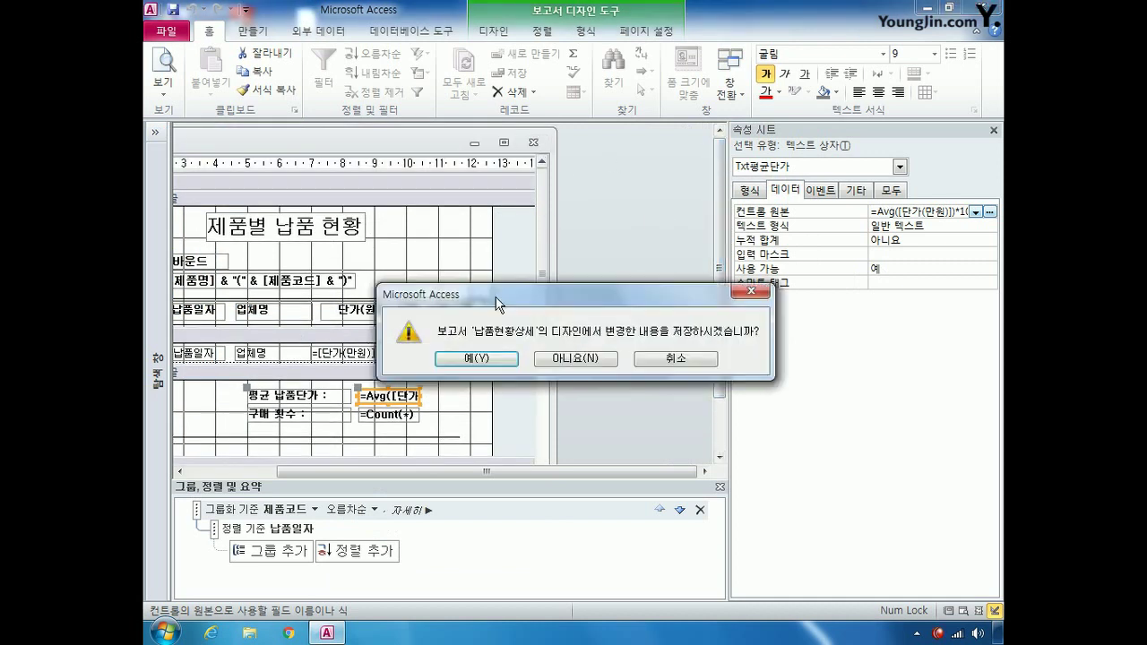
click(483, 358)
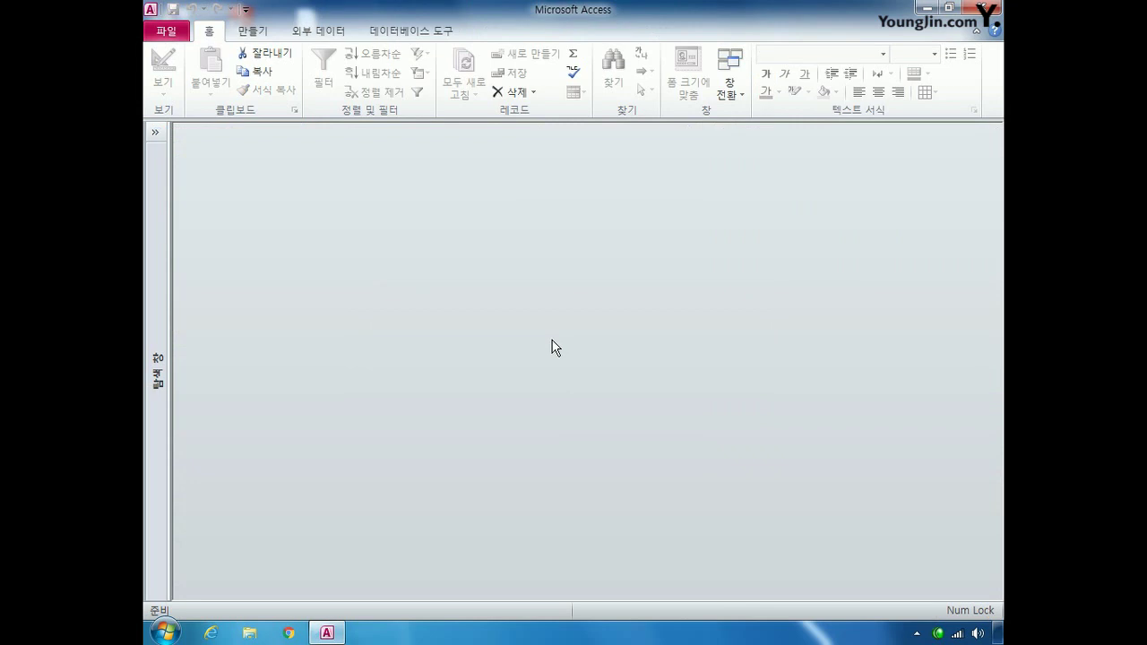
- Open the 제품조회 form in Design view
click(156, 131)
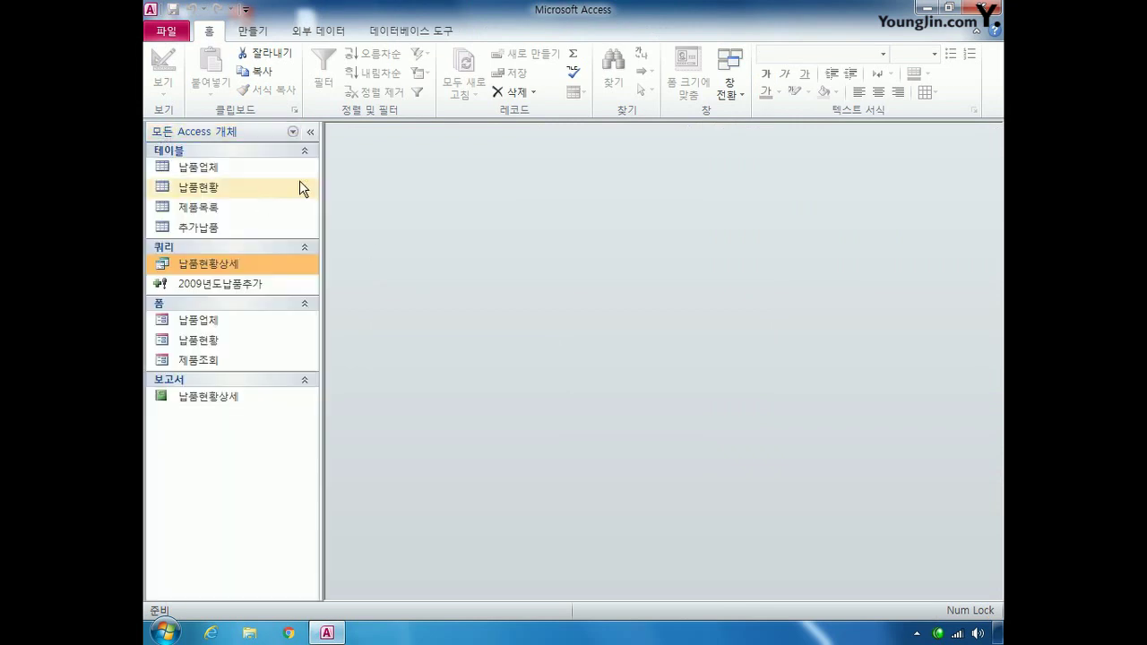
right_click(208, 360)
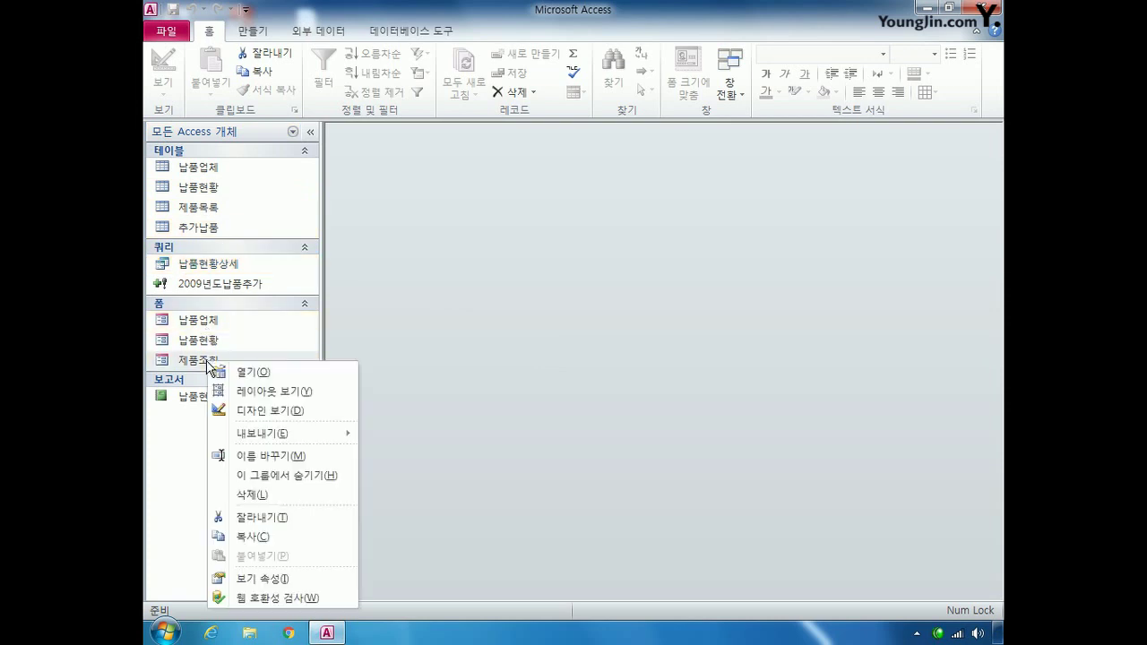
click(260, 409)
mouse_move(502, 175)
mouse_down()
mouse_move(504, 155)
mouse_move(515, 158)
mouse_up()
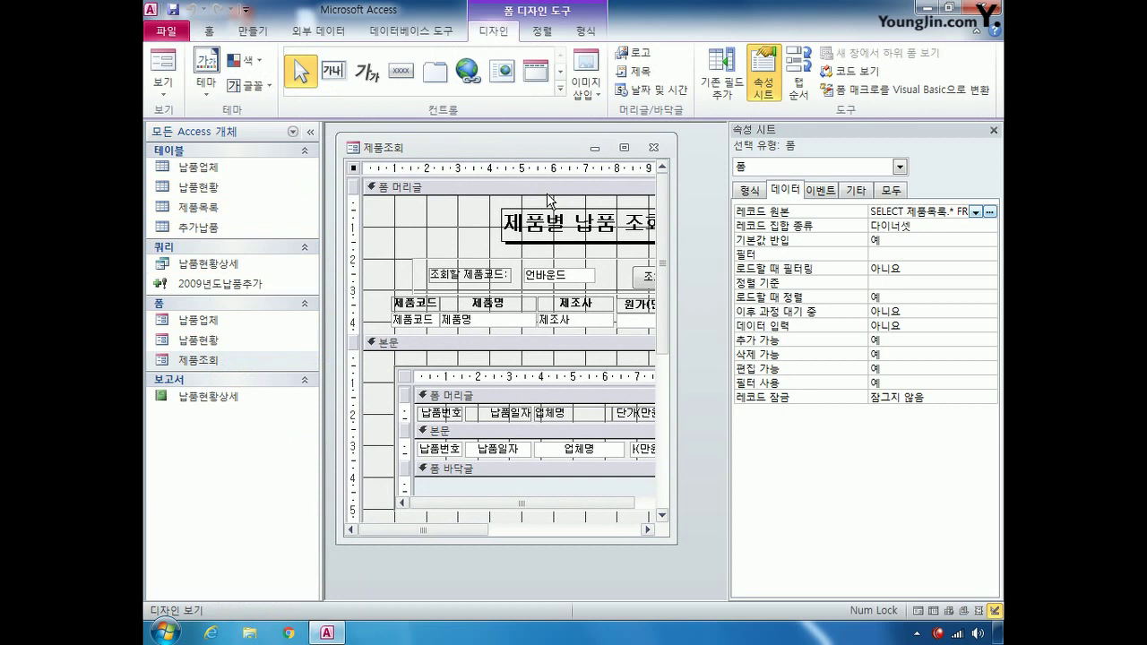
- Create an event procedure for the Click event of the Cmd조회 button and open its code
click(645, 280)
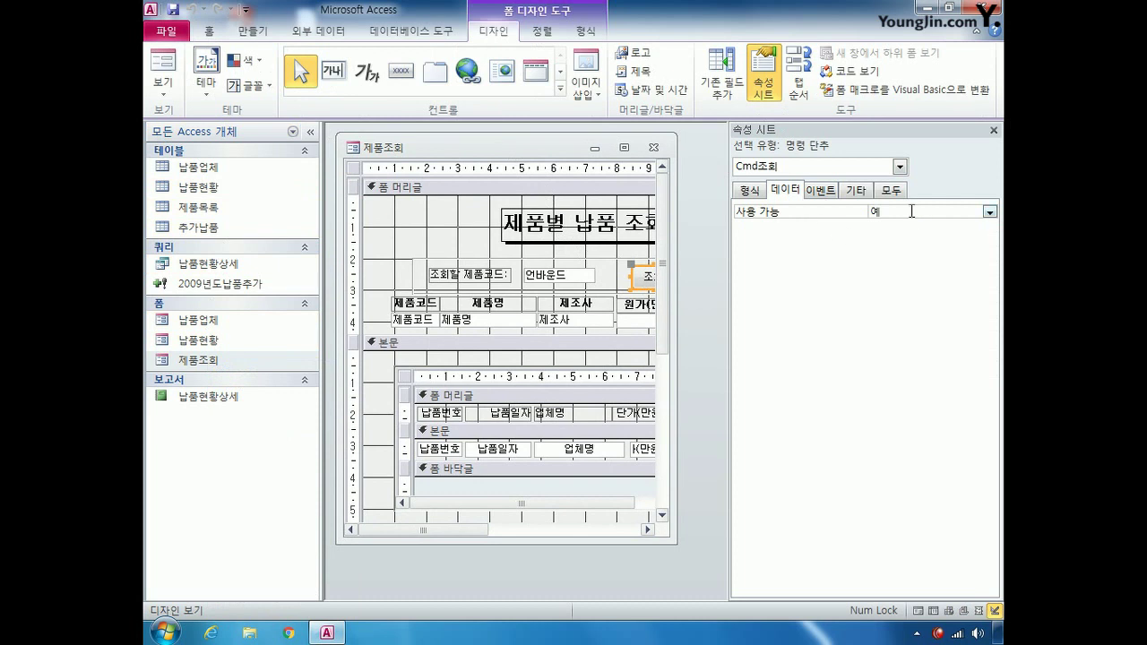
click(816, 190)
click(975, 212)
click(968, 225)
click(991, 212)
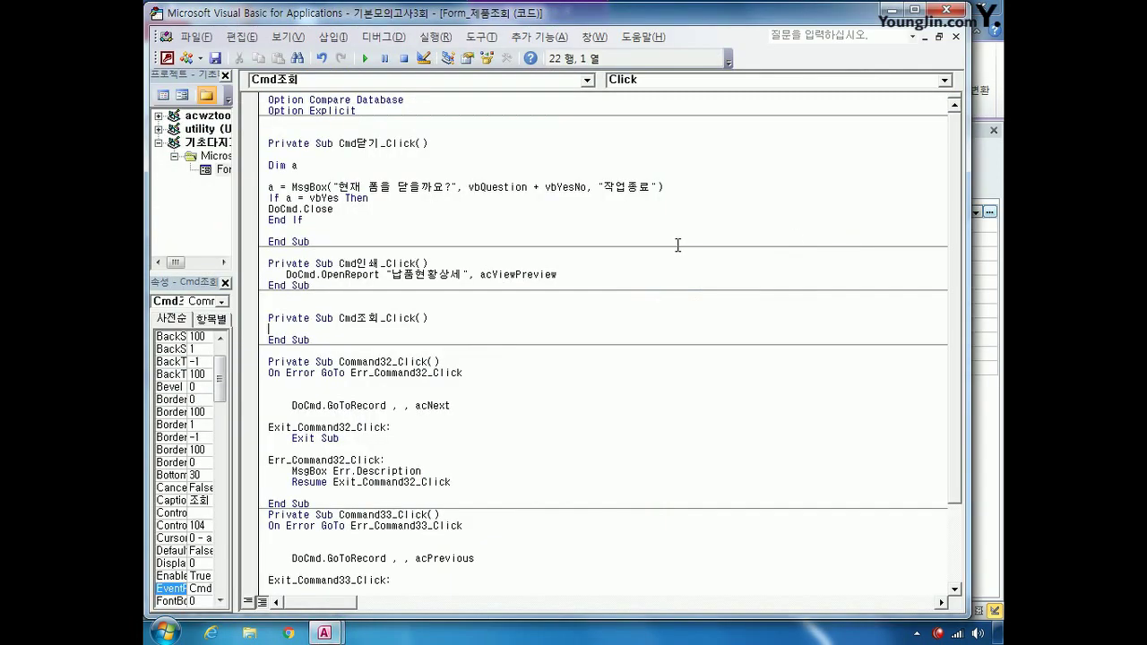
- In Cmd조회_Click, write a Me.Filter assignment comparing 제품코드 with Txt조회코드, with double and single quotes around its literal parts
key(Return)
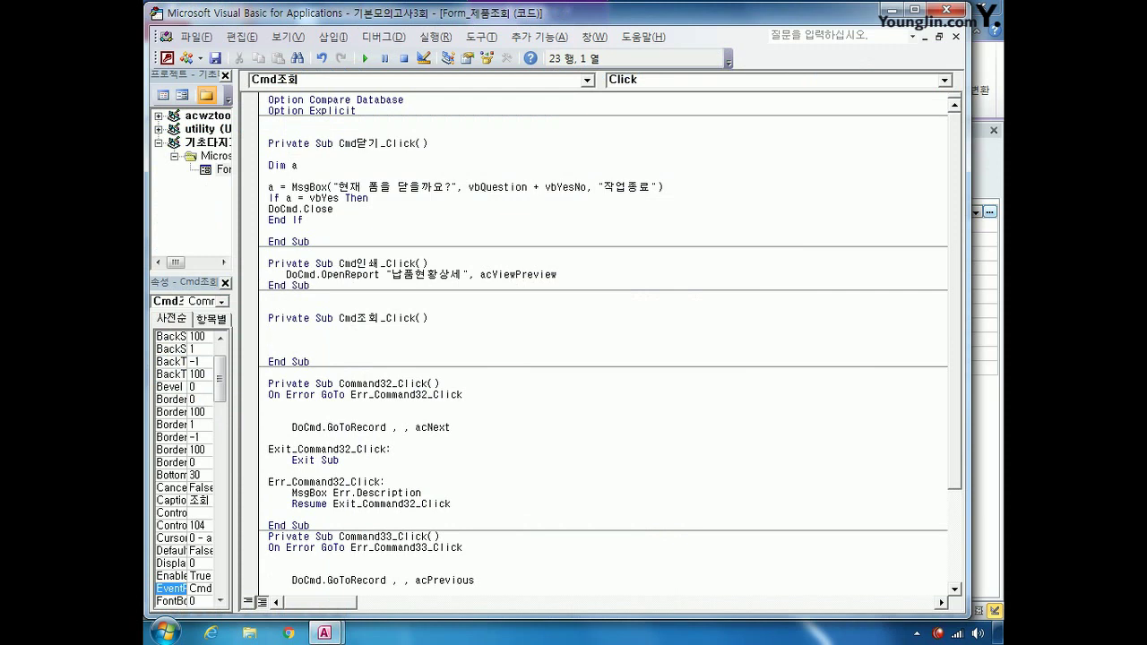
text(me.Filter = 제품코드 = Txt조회코드)
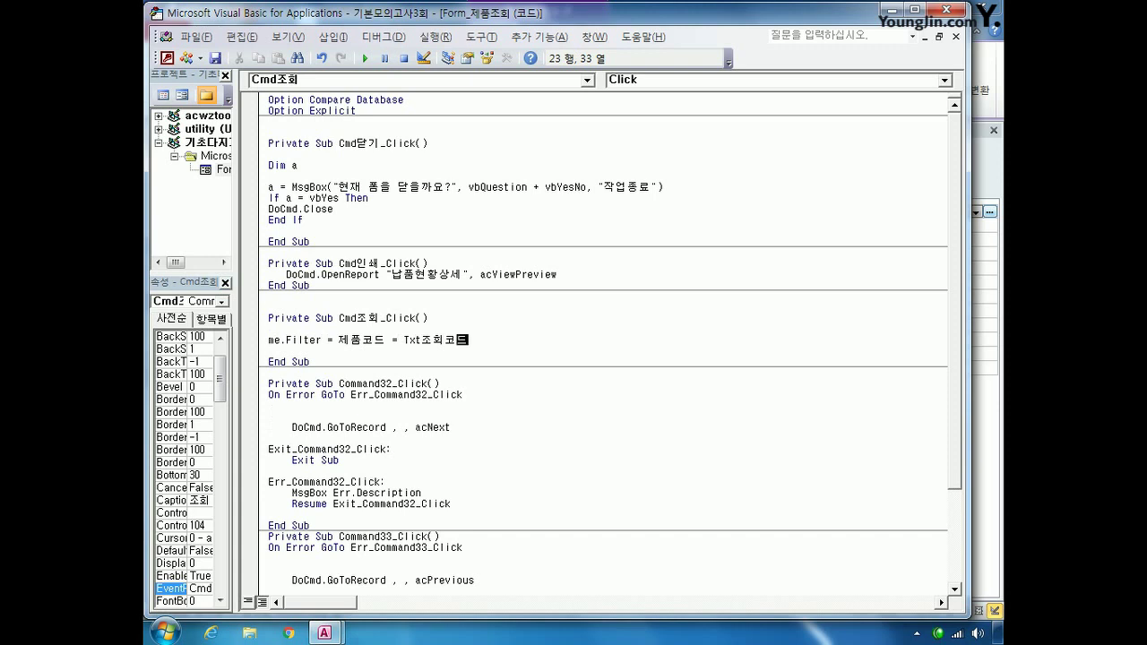
click(405, 341)
text(')
key(End)
text(')
click(405, 341)
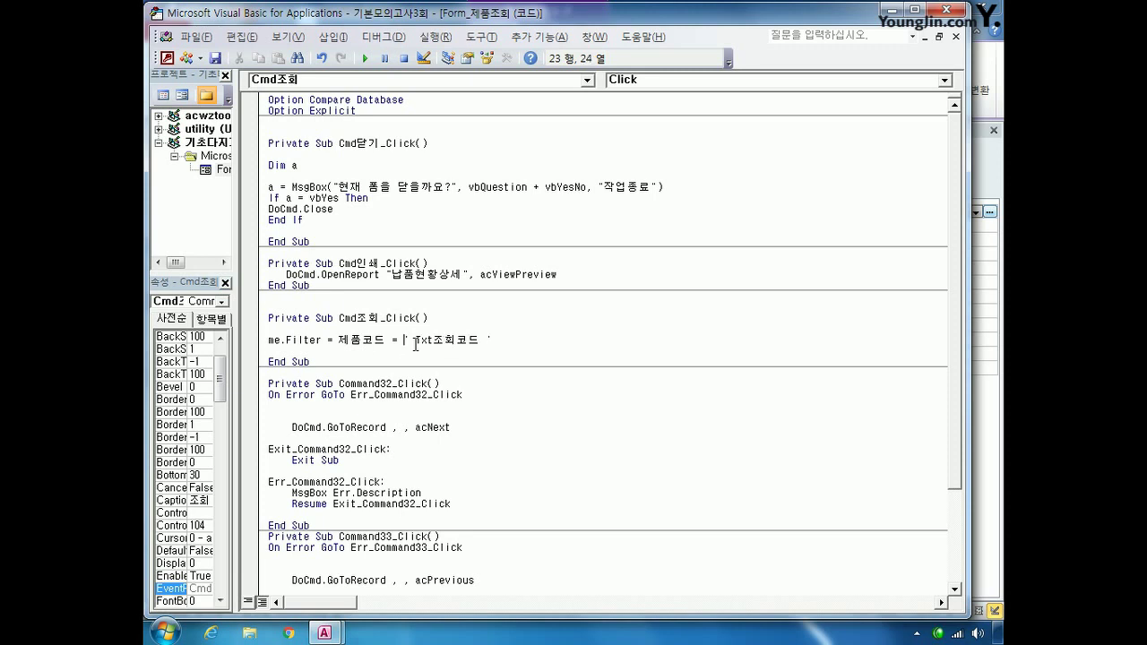
text(")
click(340, 339)
text(")
text("'")
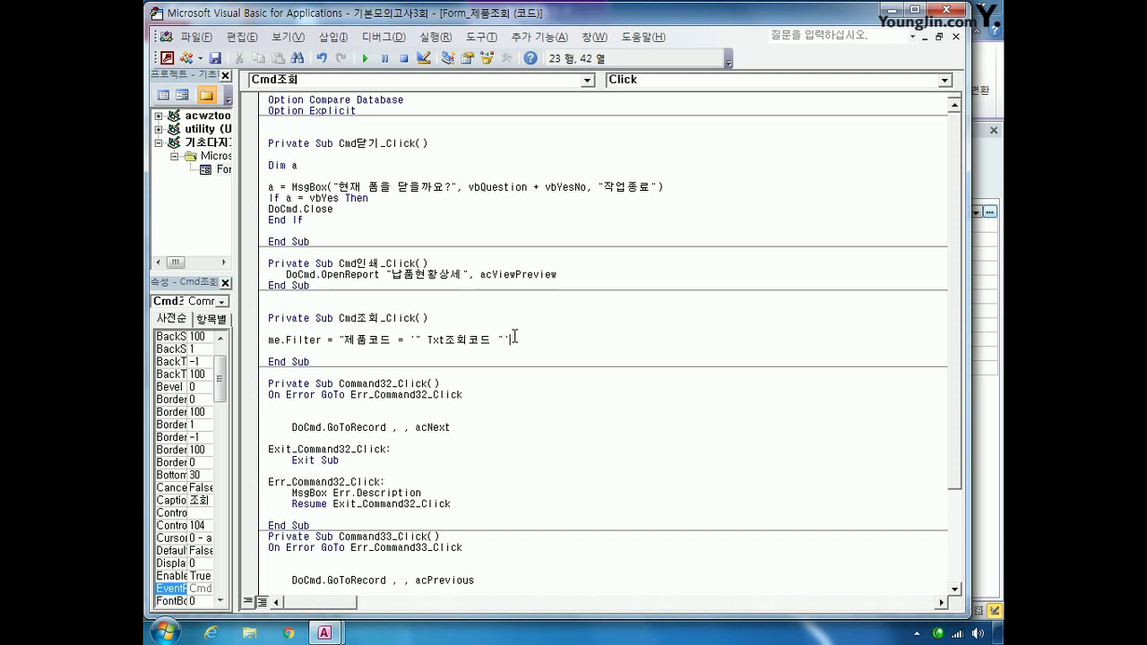
- Add the & operators to complete the line as Me.Filter = "제품코드 = '" & Txt조회코드 & "'" and start a new line below it
click(428, 341)
text(&)
key(Right)
key(Right)
key(Right)
key(Right)
key(Right)
key(Right)
key(Right)
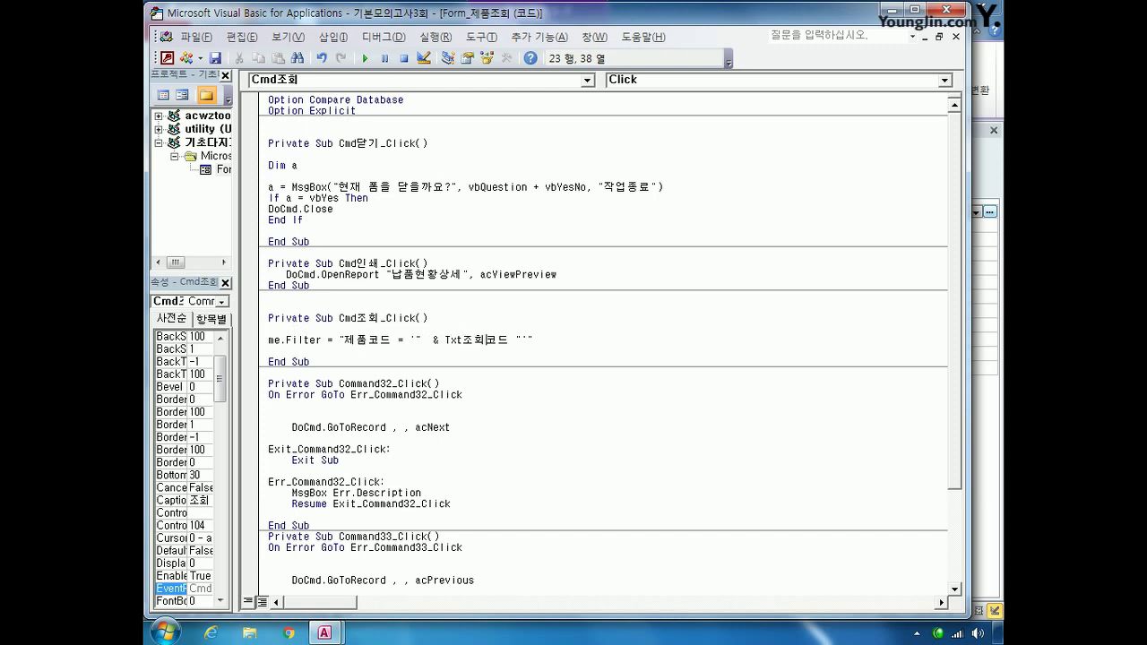
text(&)
click(569, 341)
key(Return)
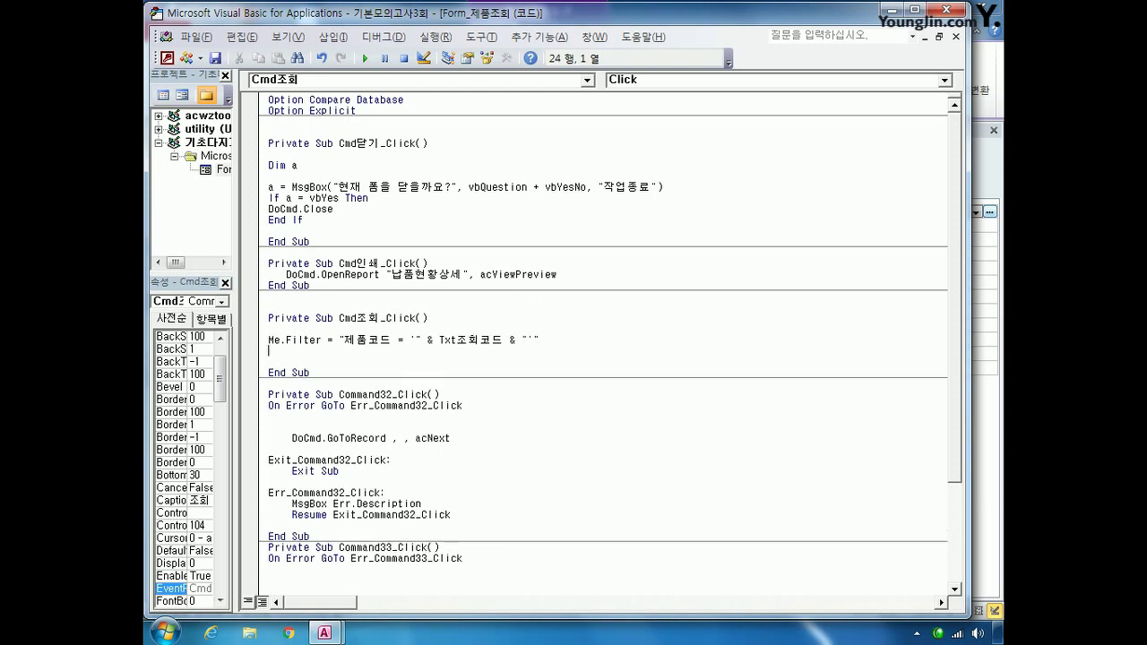
- Add the line Me.FilterOn = True to Cmd조회_Click and close the code editor
text(me.filt)
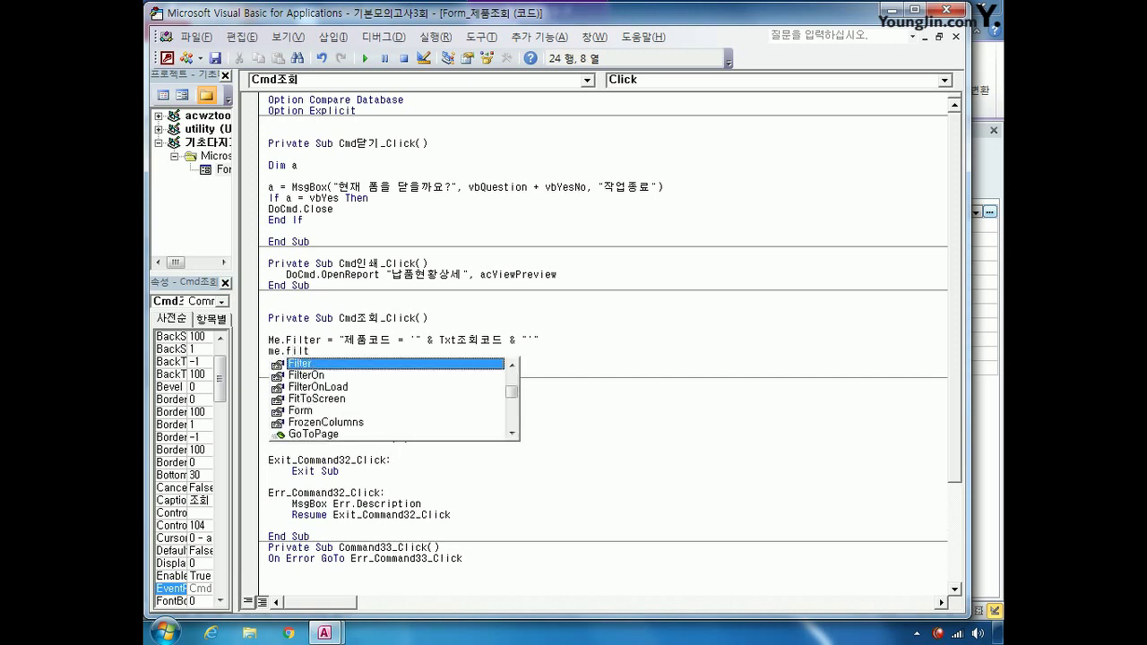
key(Down)
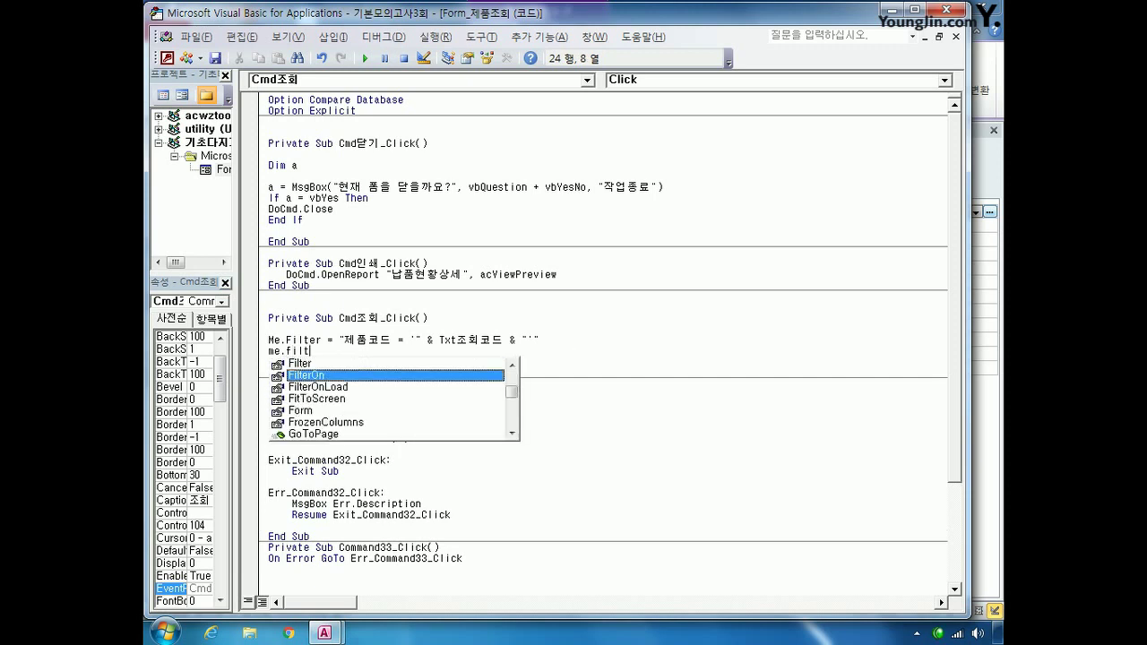
key(Tab)
text(=)
key(Down)
key(Tab)
key(Return)
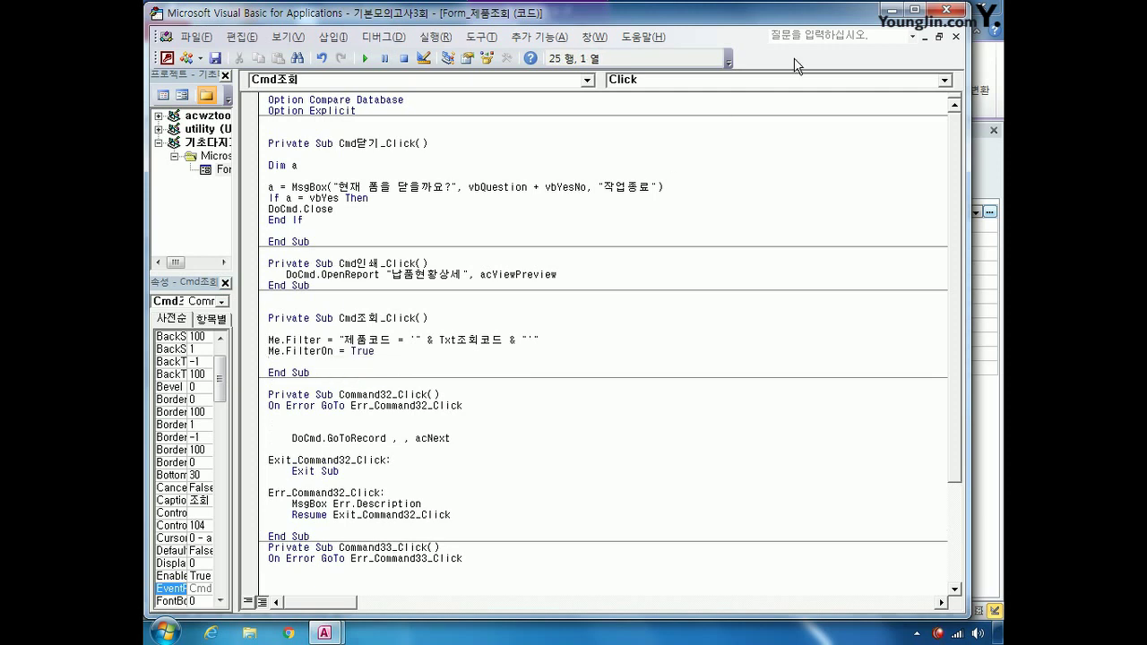
click(955, 11)
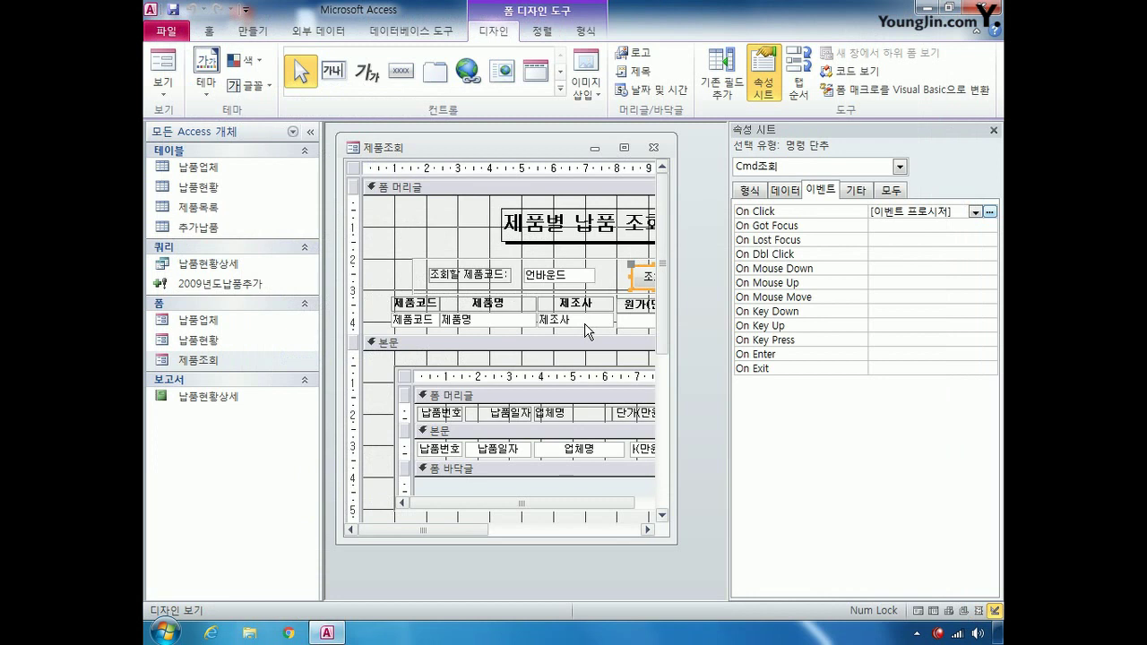
click(902, 167)
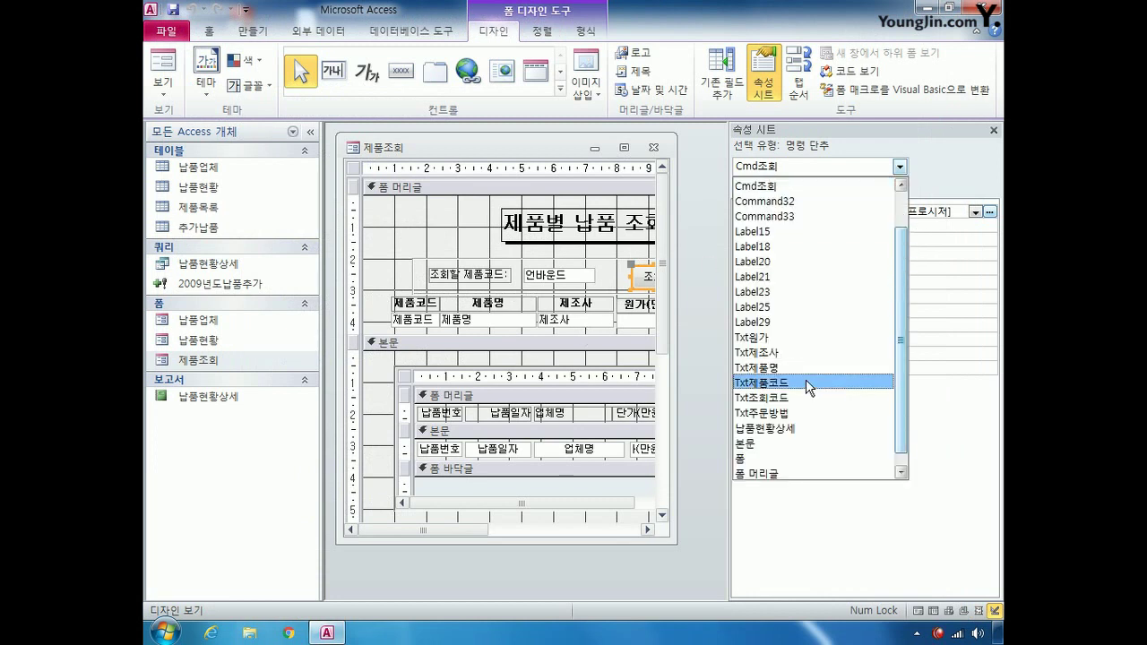
click(800, 398)
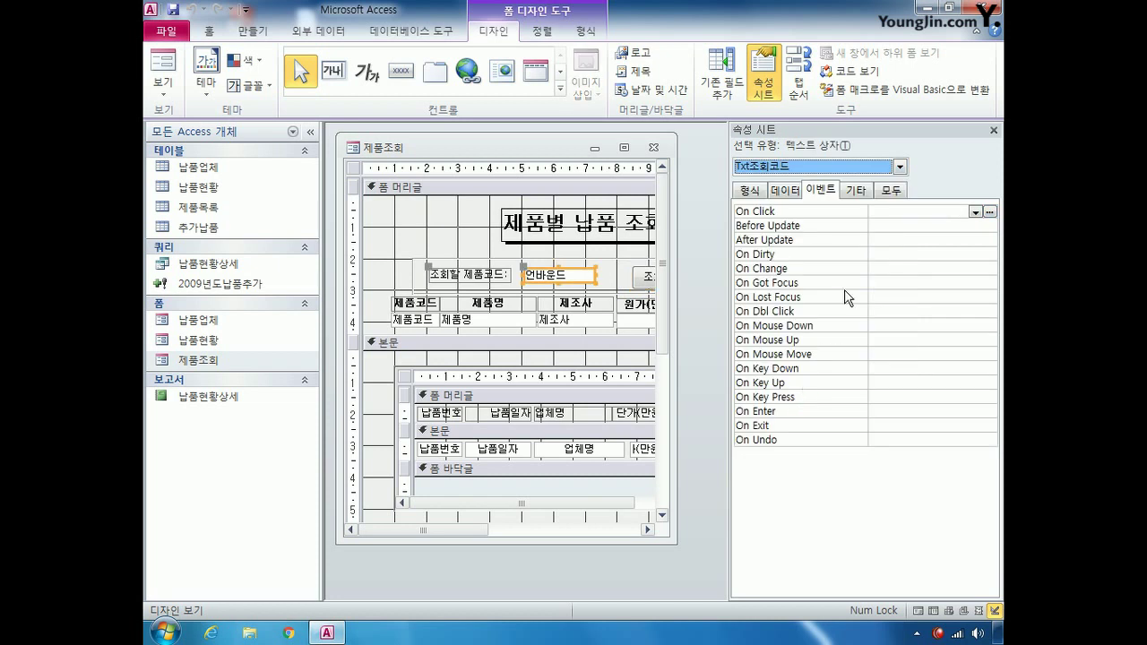
click(800, 190)
click(887, 211)
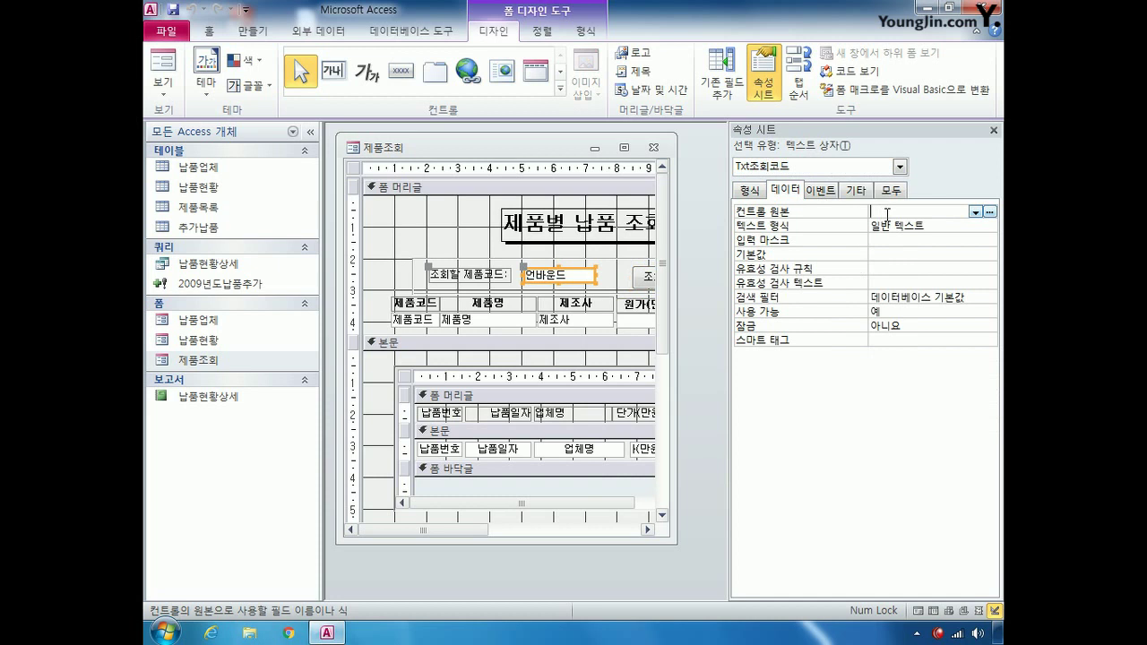
click(990, 212)
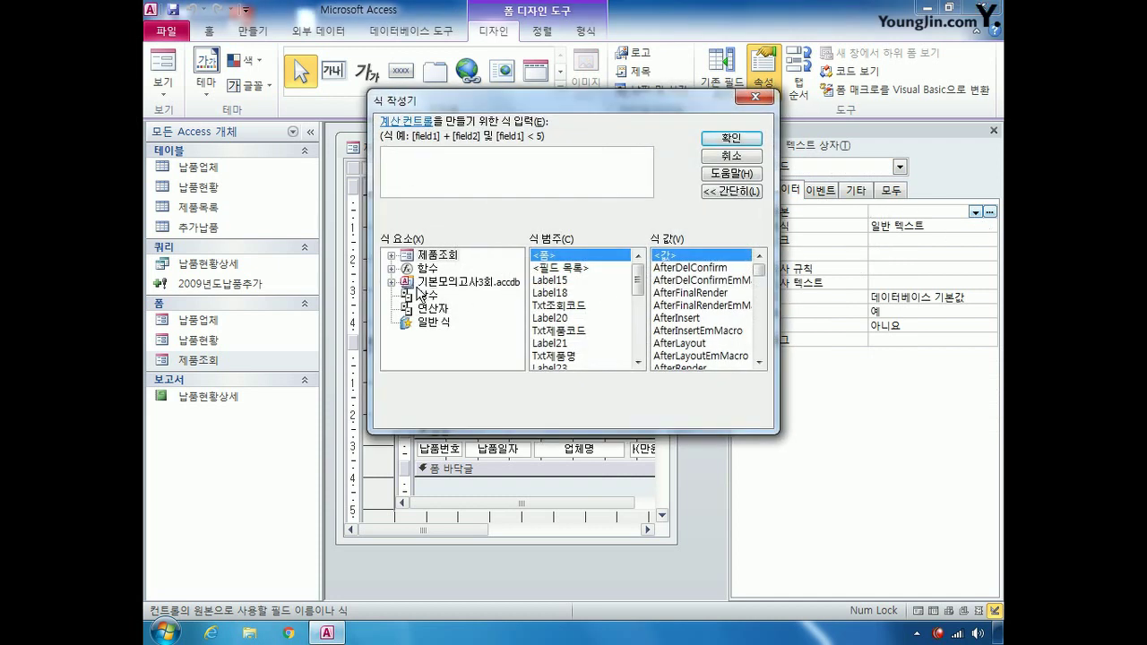
click(391, 283)
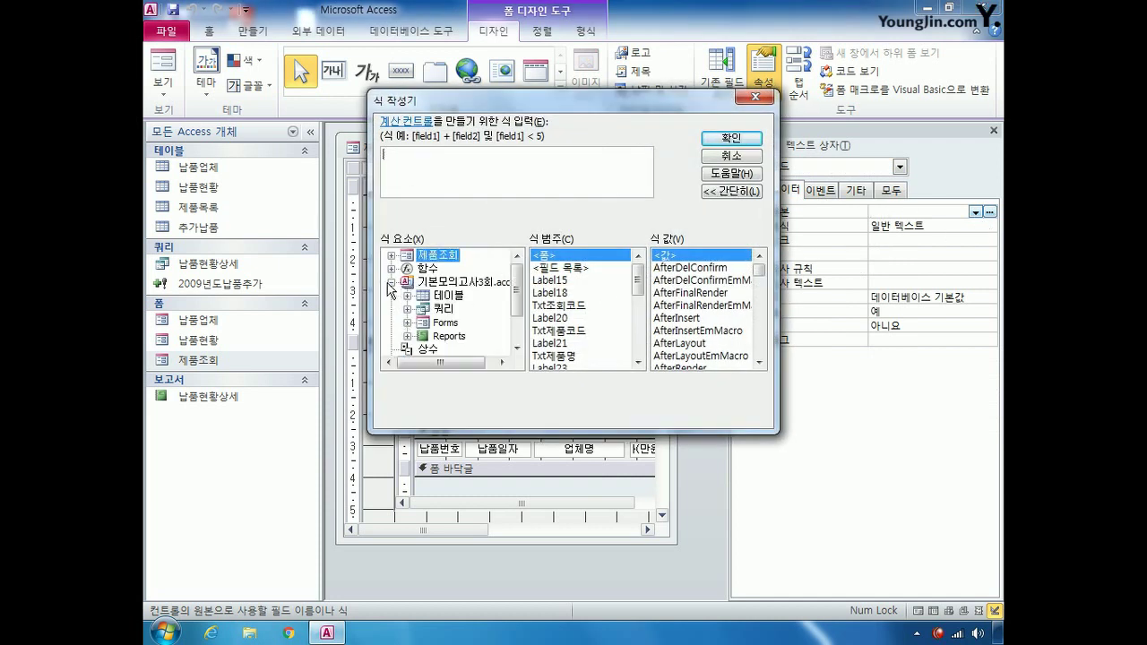
click(407, 322)
click(423, 335)
click(486, 336)
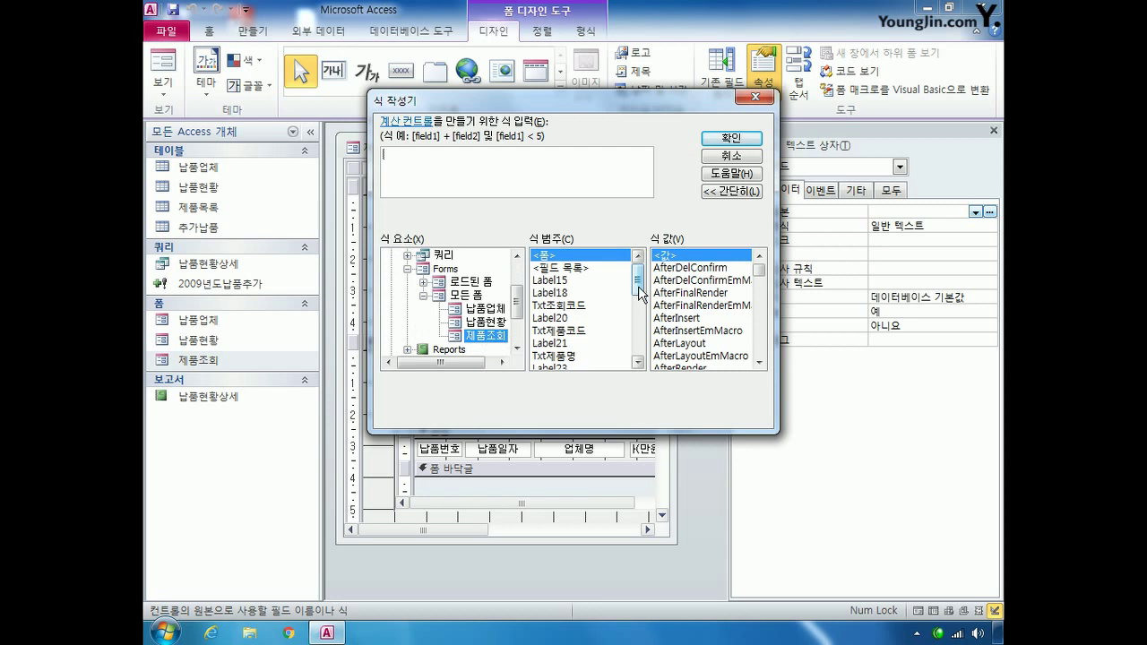
double_click(578, 308)
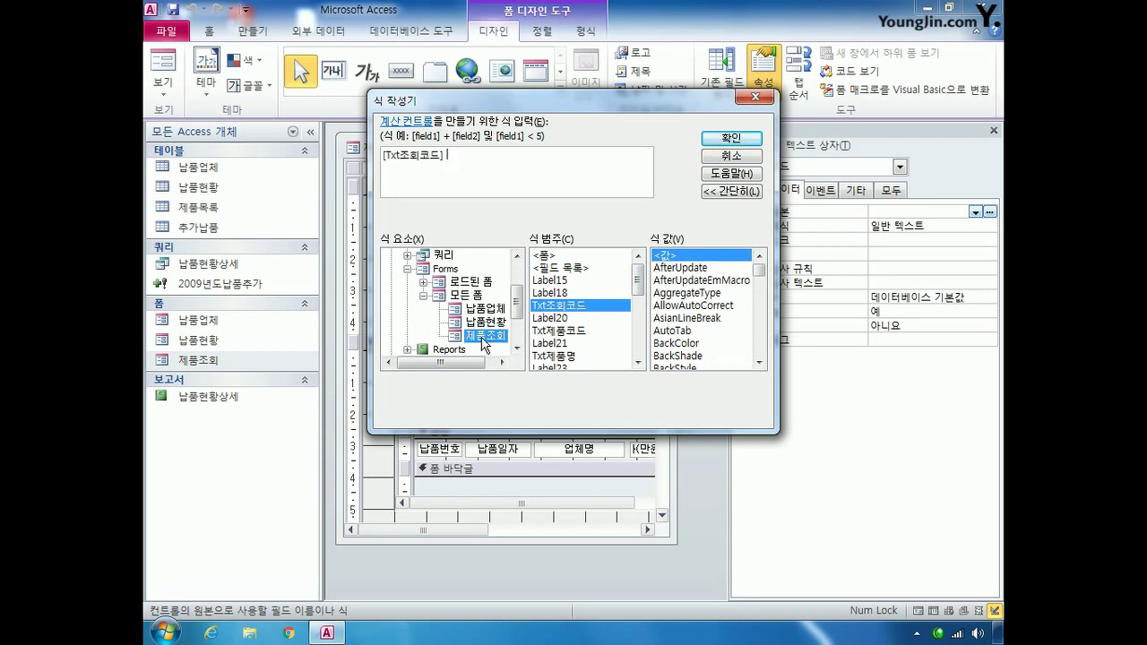
double_click(559, 309)
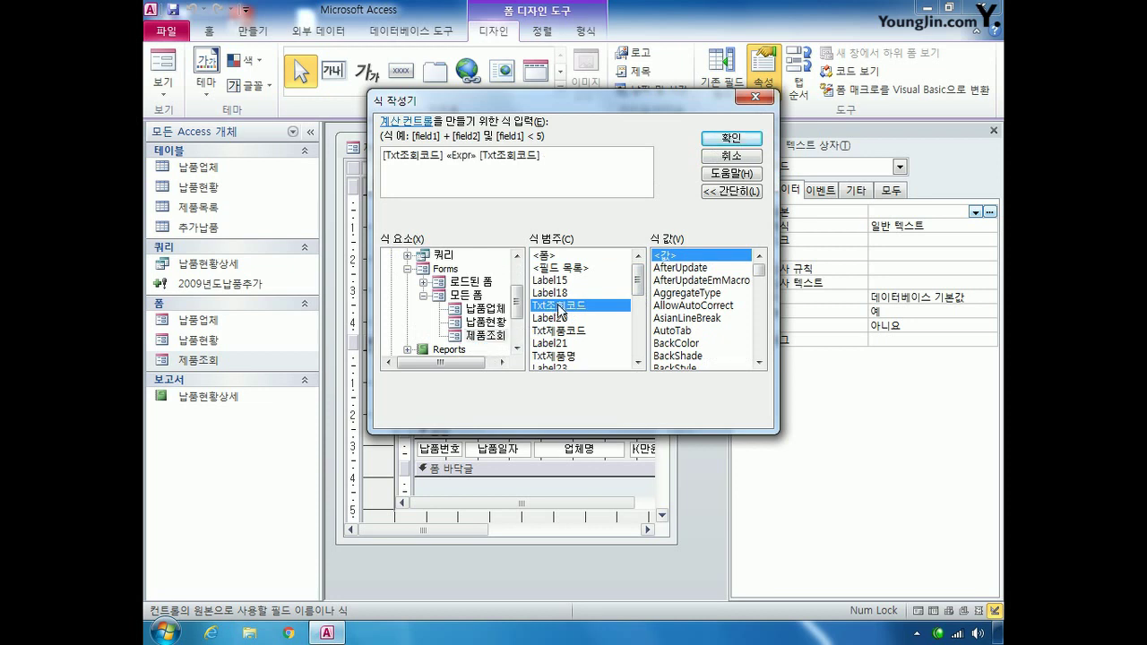
drag(573, 155, 301, 170)
key(Delete)
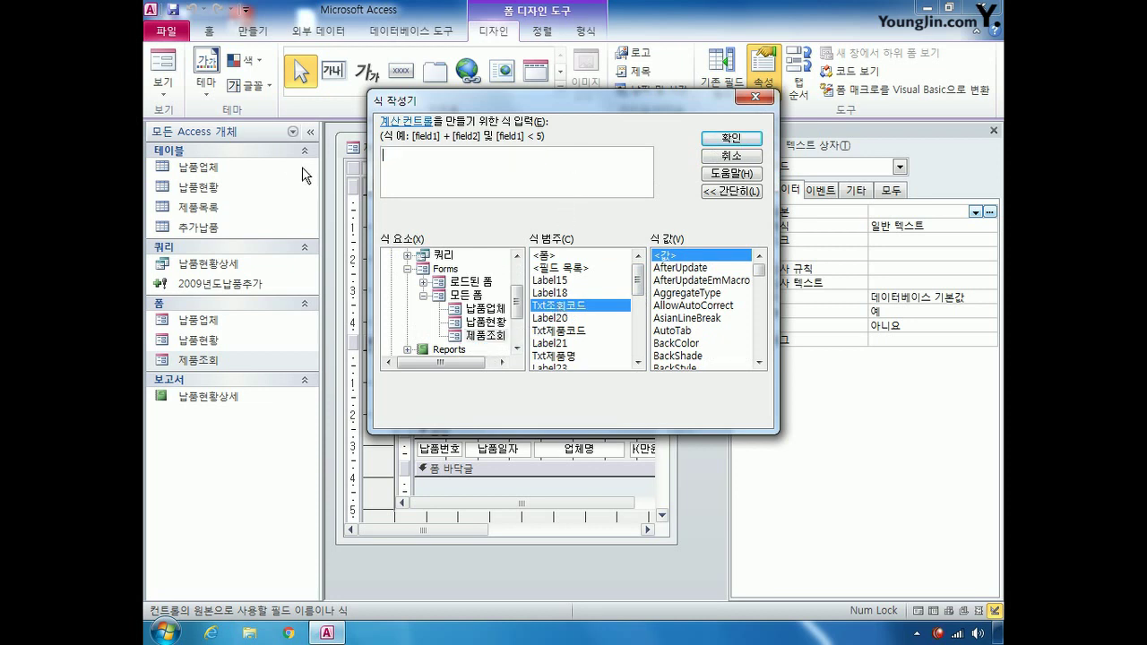
click(722, 155)
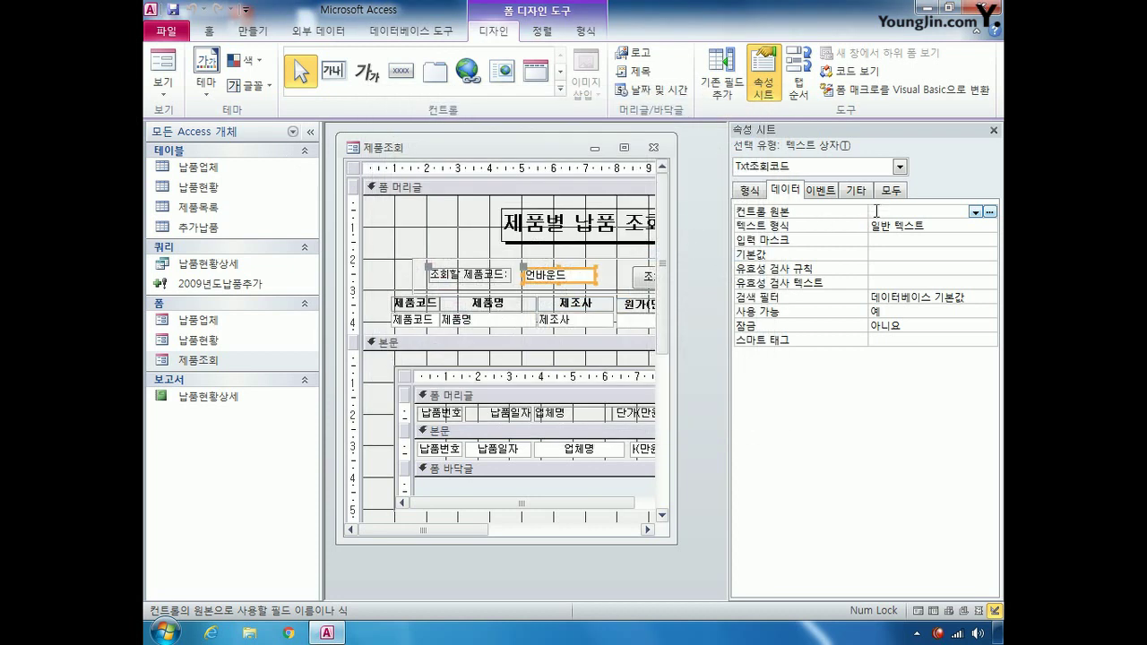
right_click(877, 211)
click(896, 249)
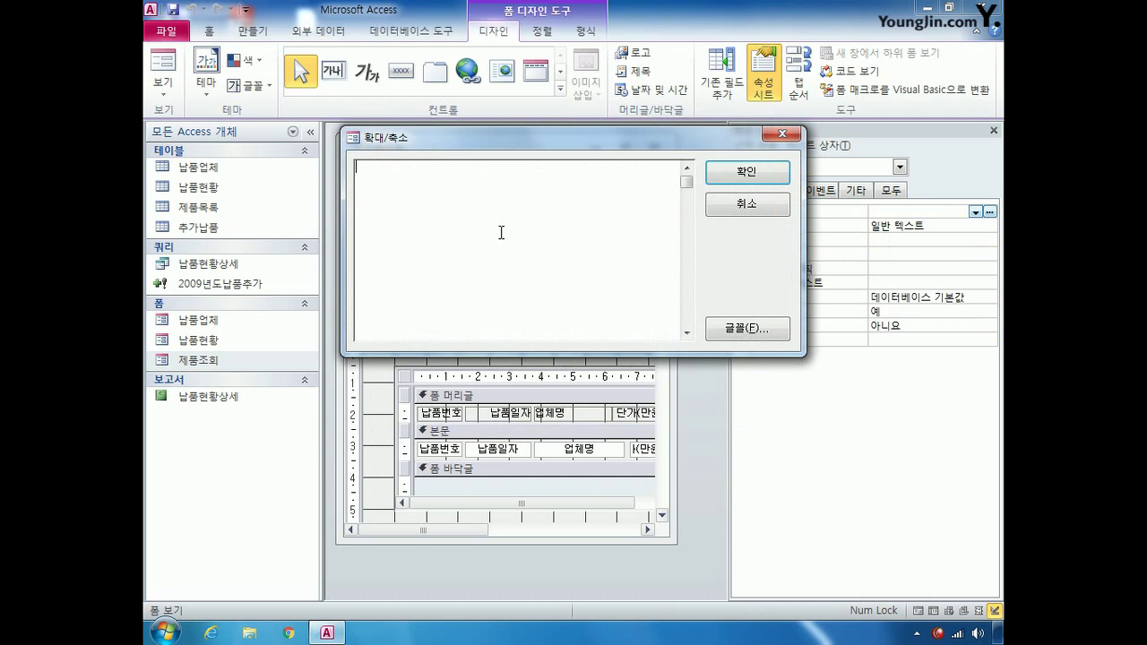
click(746, 205)
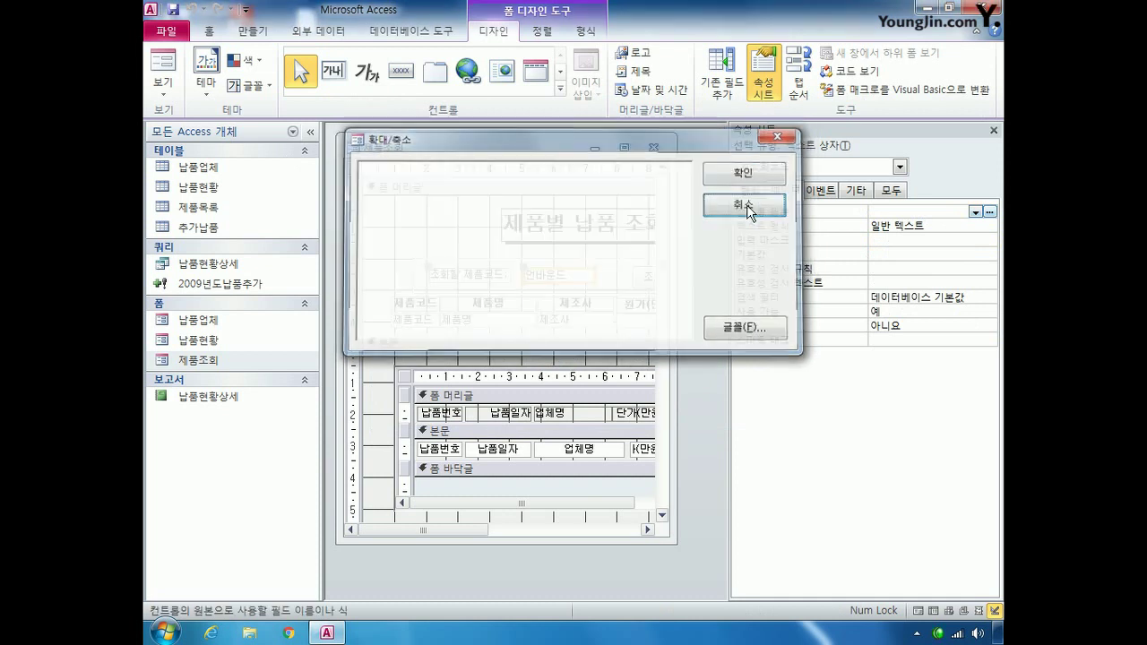
- Save and close the 제품조회 form, and open the 납품현황상세 report in Design view
click(647, 152)
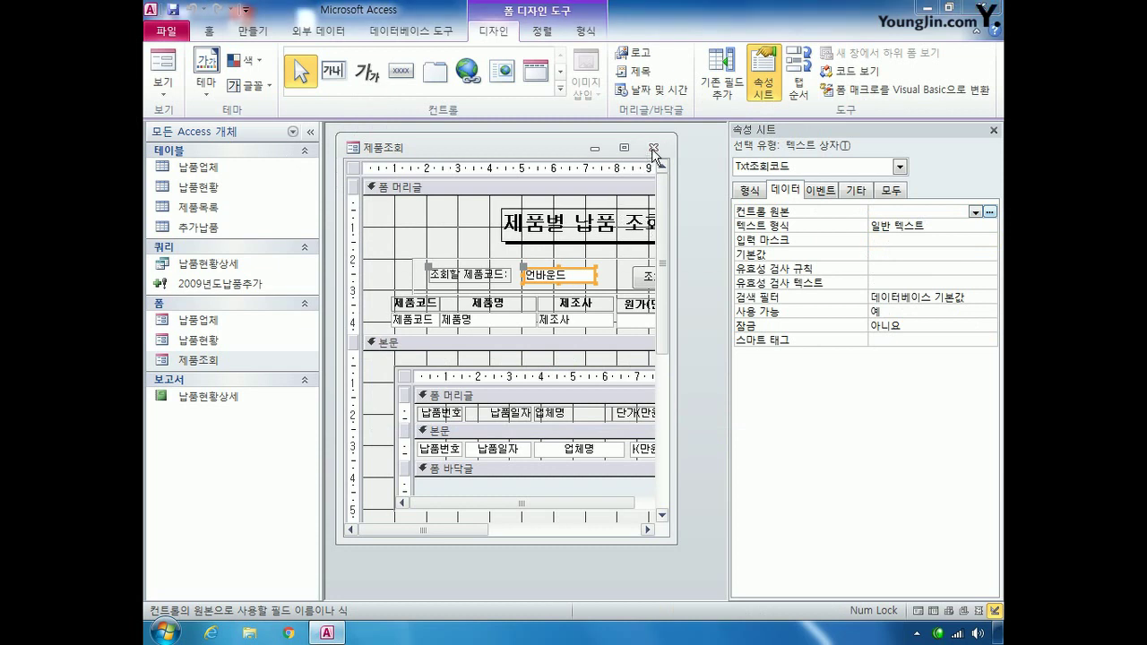
click(480, 361)
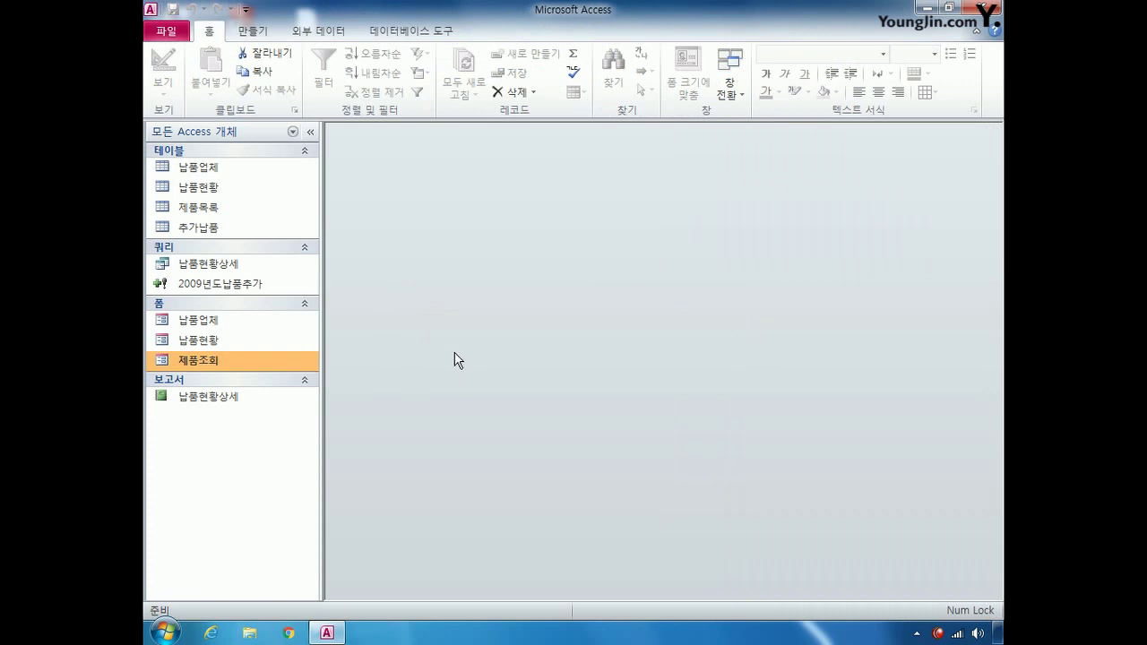
right_click(232, 399)
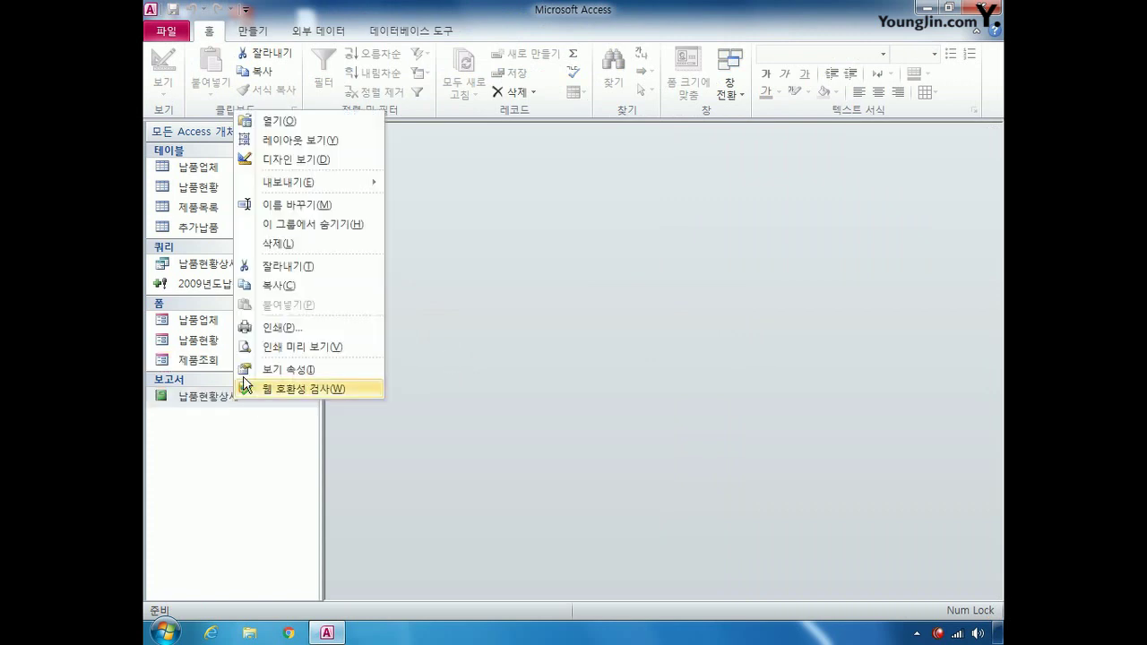
click(310, 161)
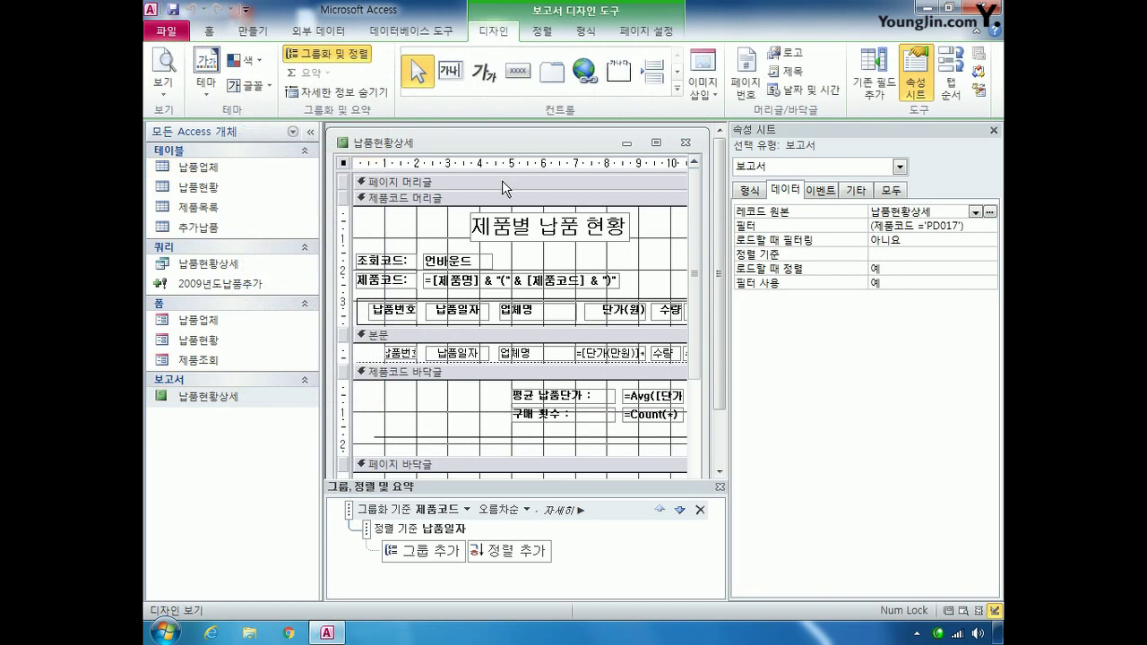
- Set the control source of the report's Txt조회코드 to =[Forms]![제품조회]![Txt조회코드] with the Expression Builder, and save and close the report
click(900, 167)
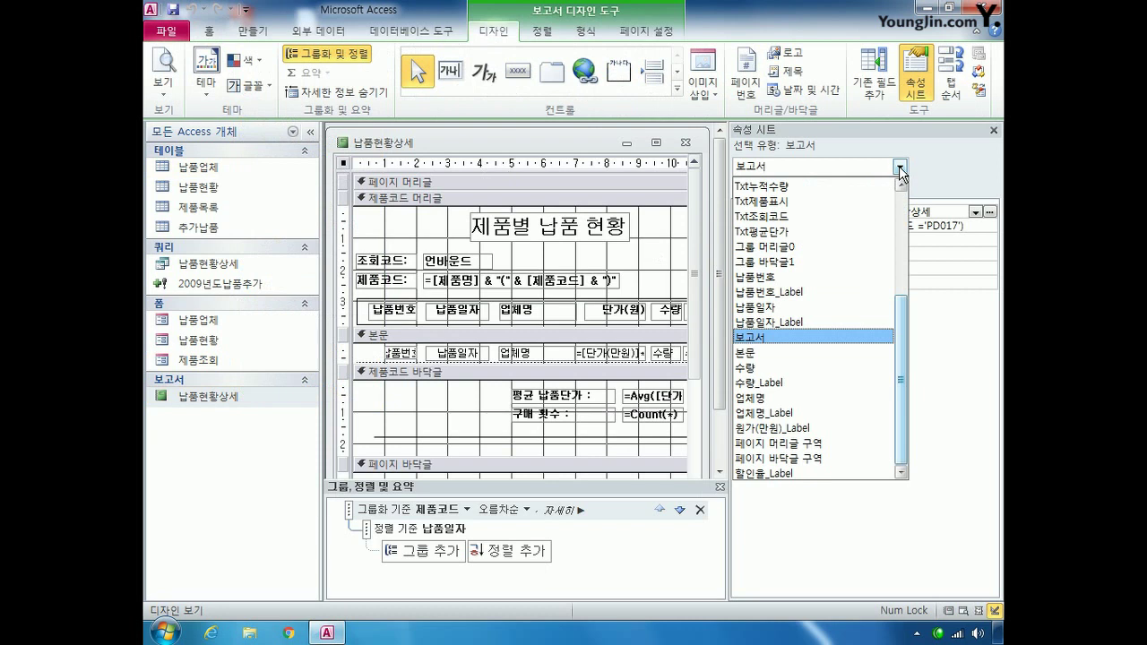
click(818, 213)
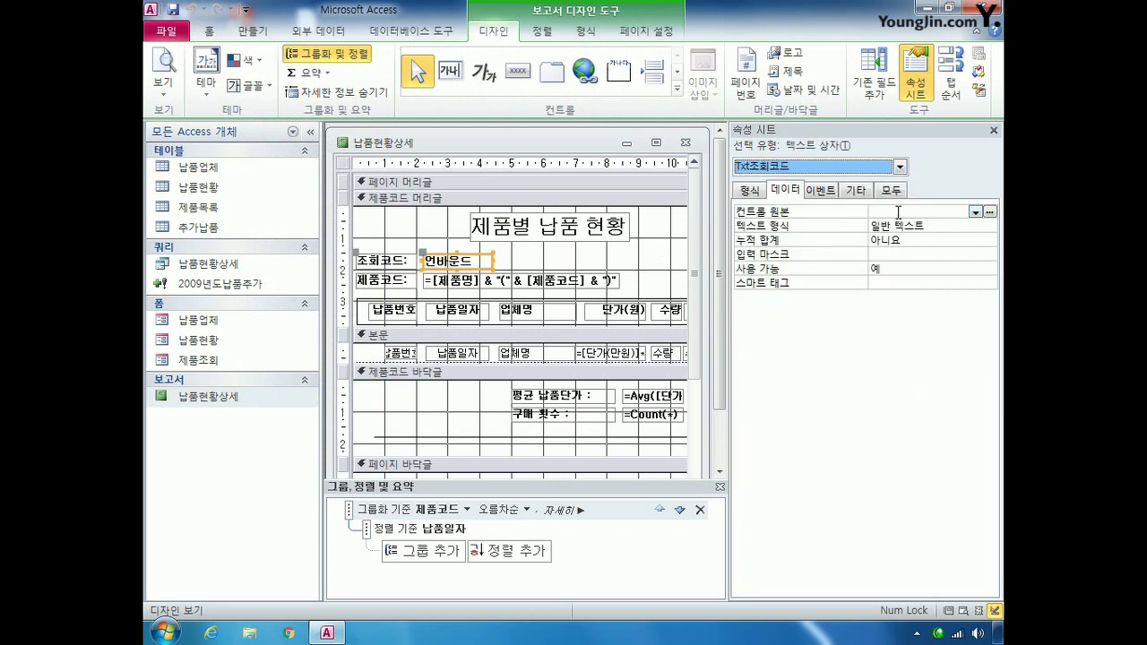
click(989, 211)
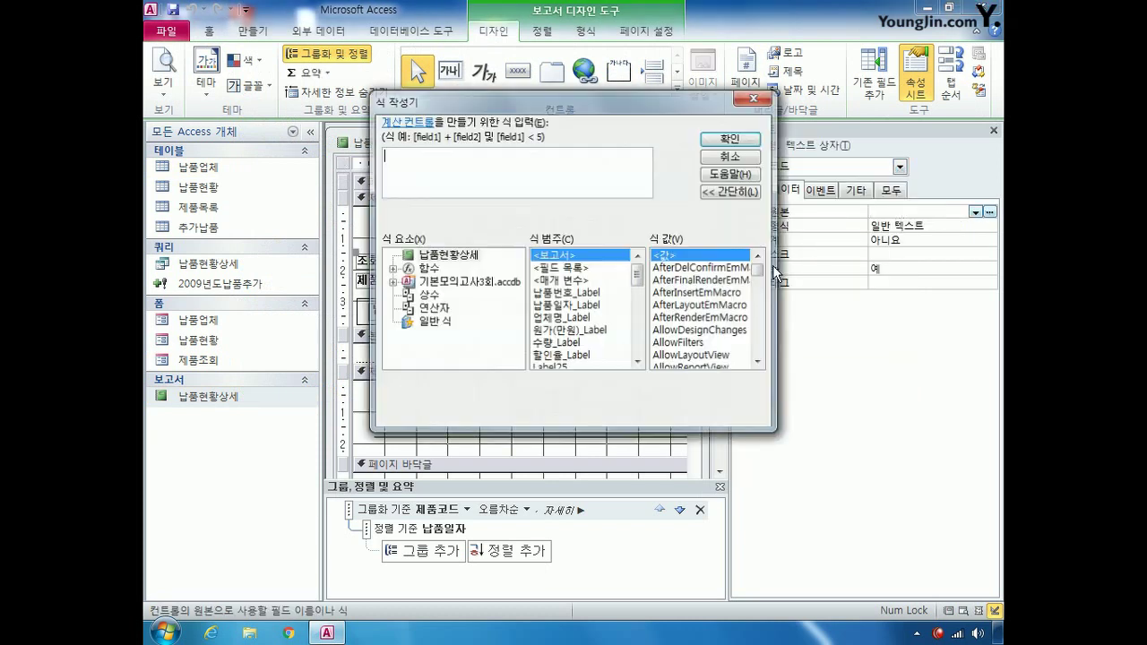
click(391, 281)
click(408, 322)
click(469, 338)
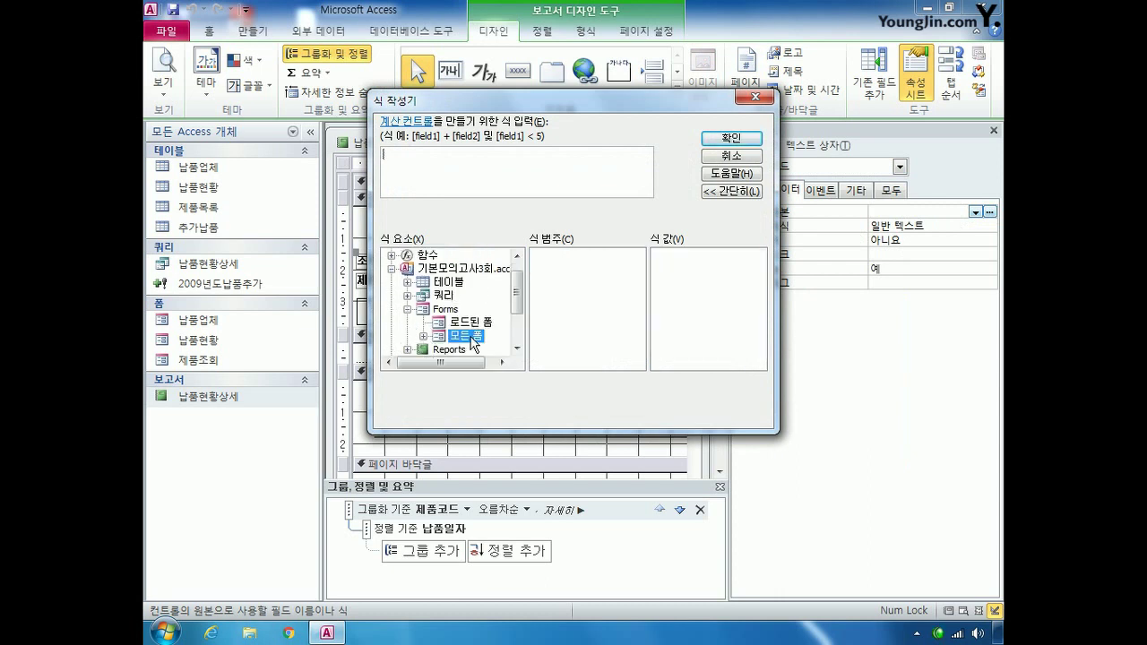
click(423, 335)
click(488, 336)
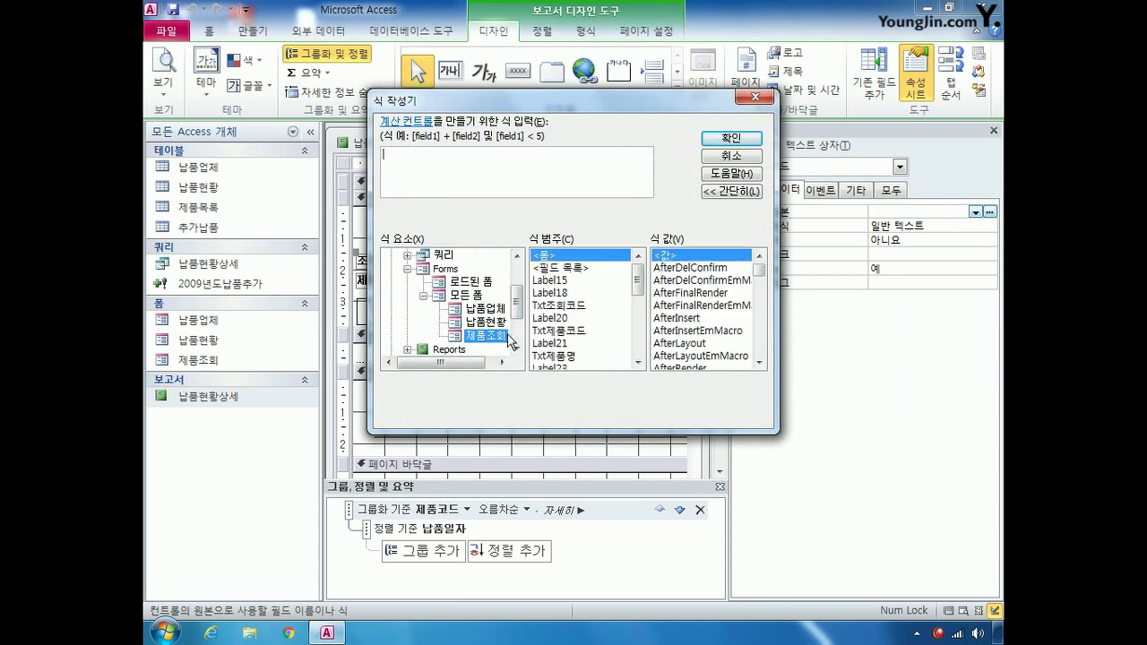
double_click(573, 306)
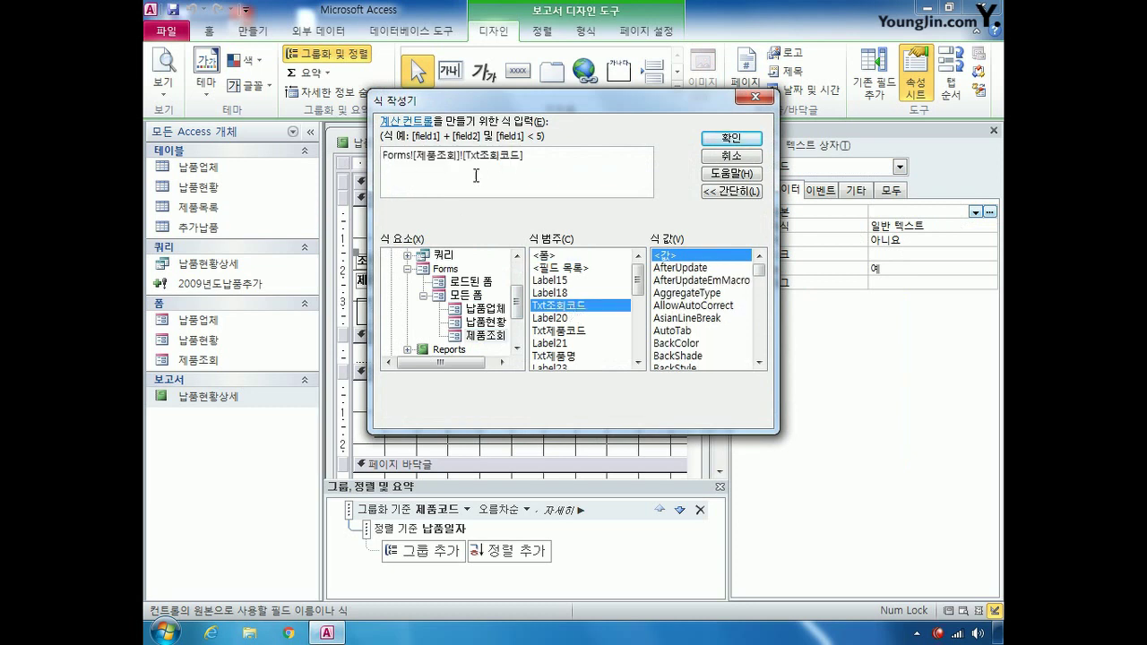
click(731, 139)
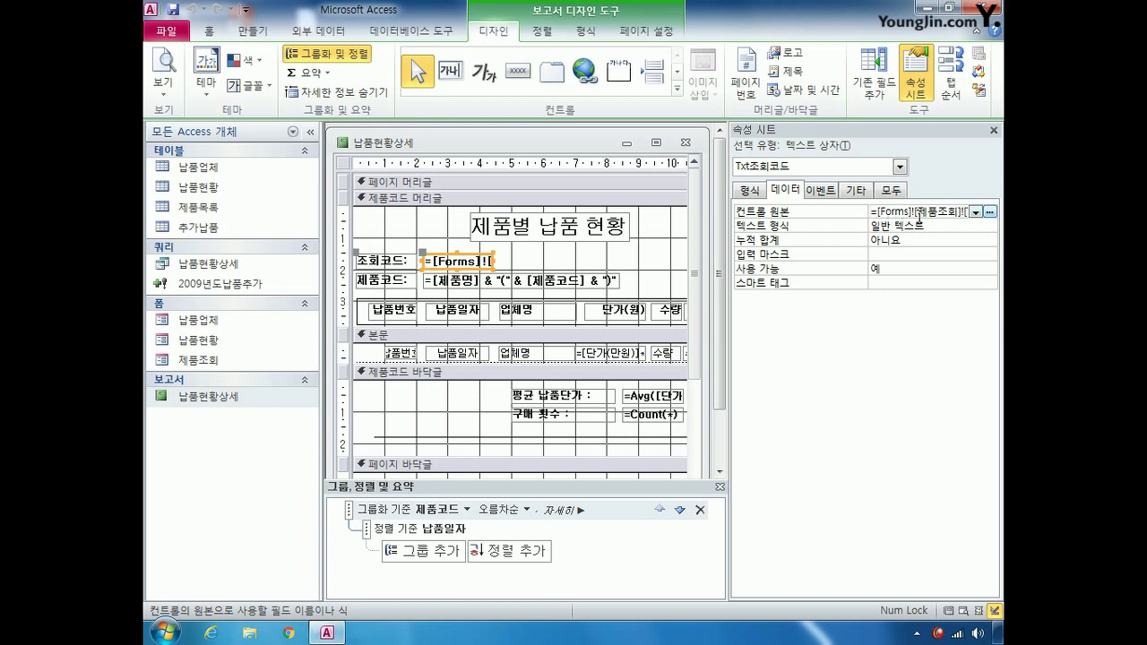
click(685, 142)
click(475, 359)
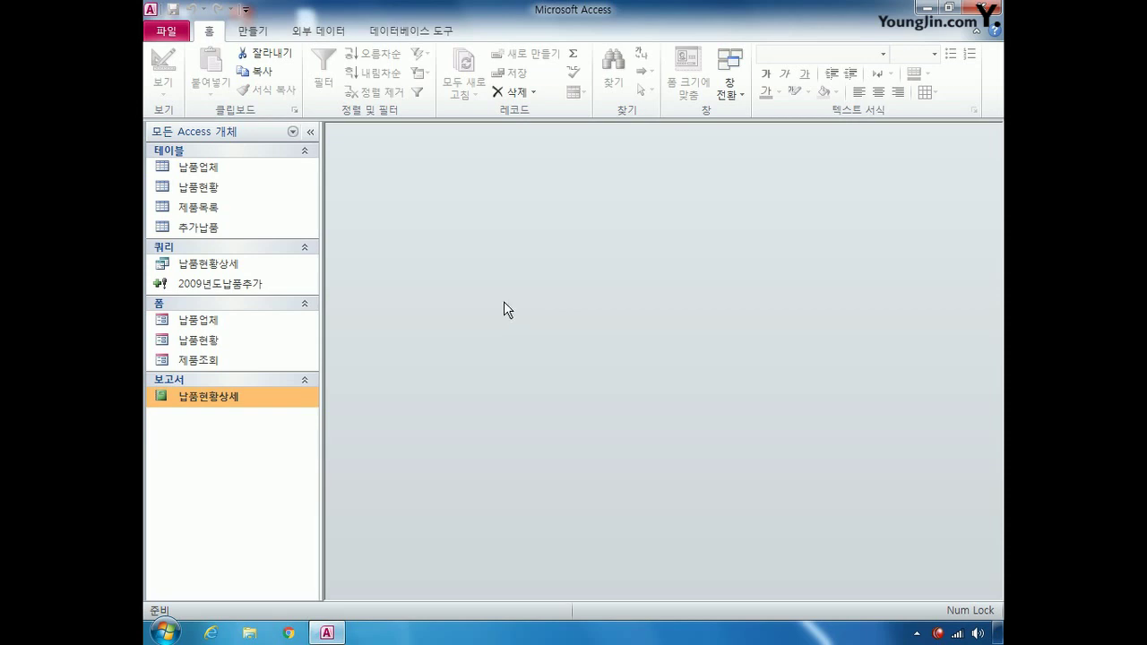
- Create a new query in Design view based on the 제품목록 table
click(253, 31)
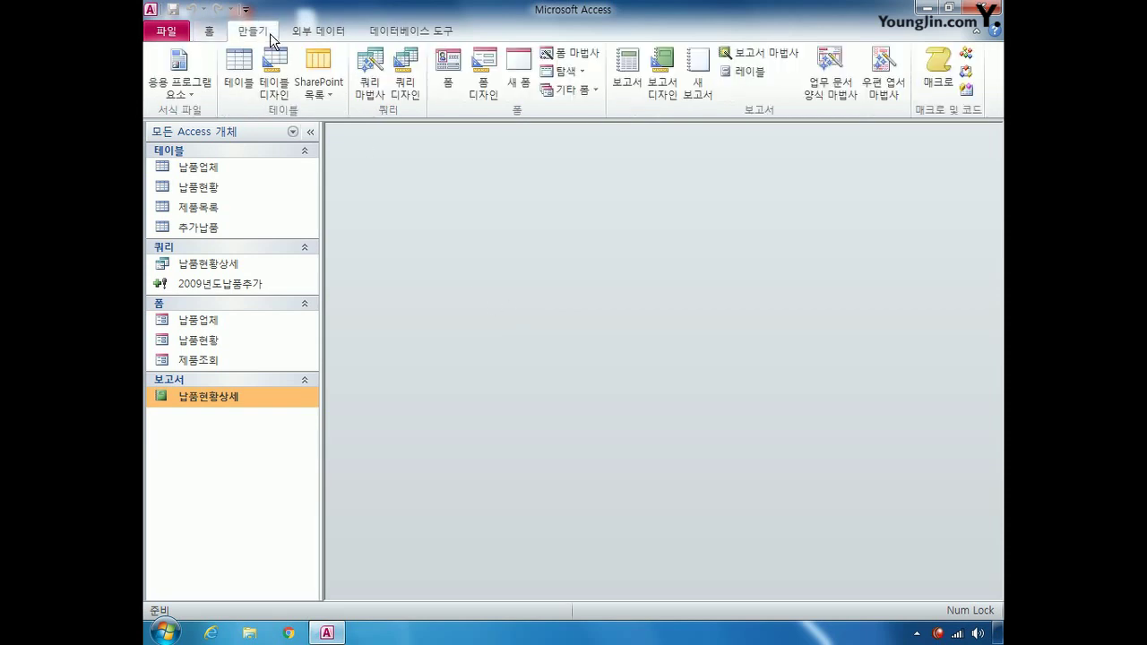
click(392, 107)
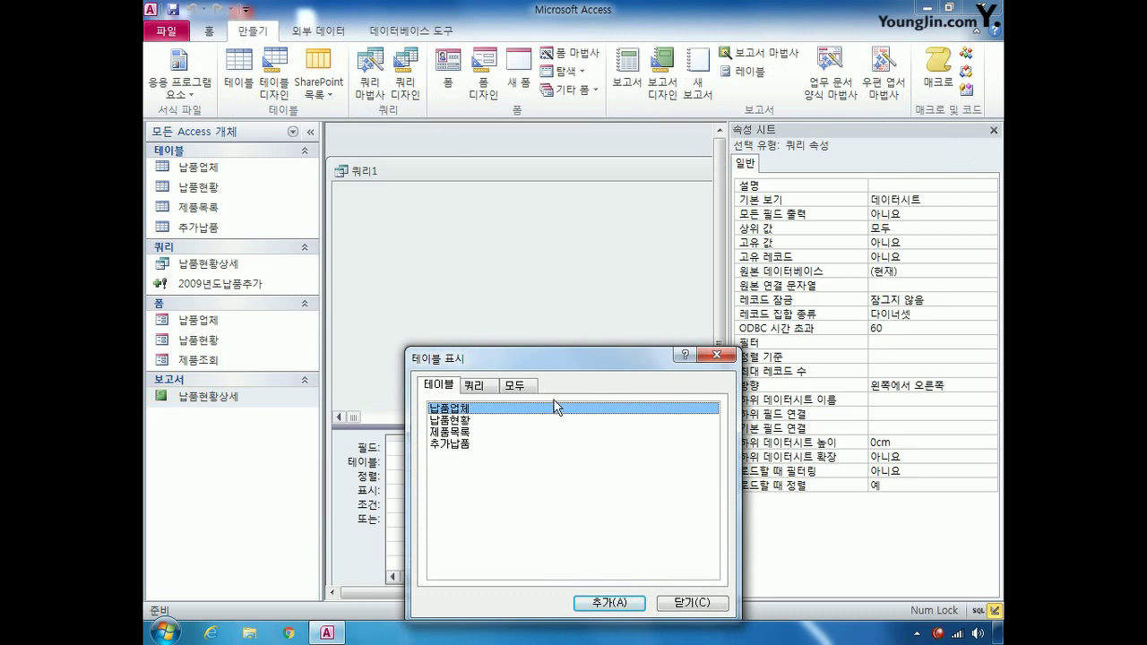
double_click(450, 431)
click(692, 602)
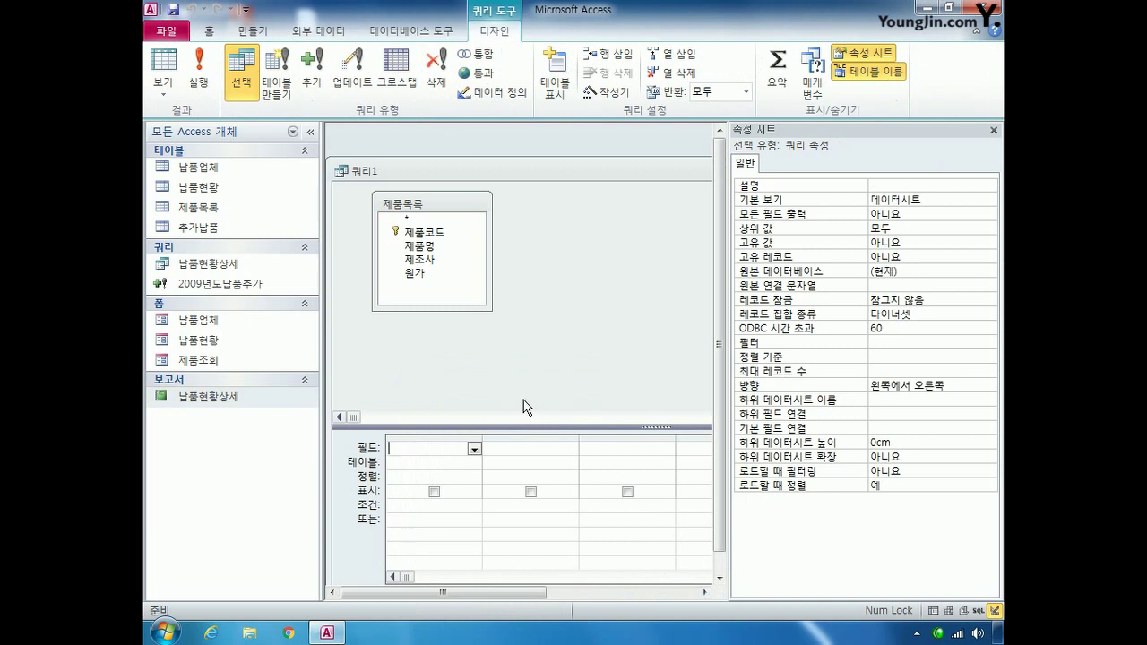
- Add the 제품코드, 제품명, 제조사 and 원가 fields to the query grid and hide the property sheet
double_click(423, 232)
double_click(422, 245)
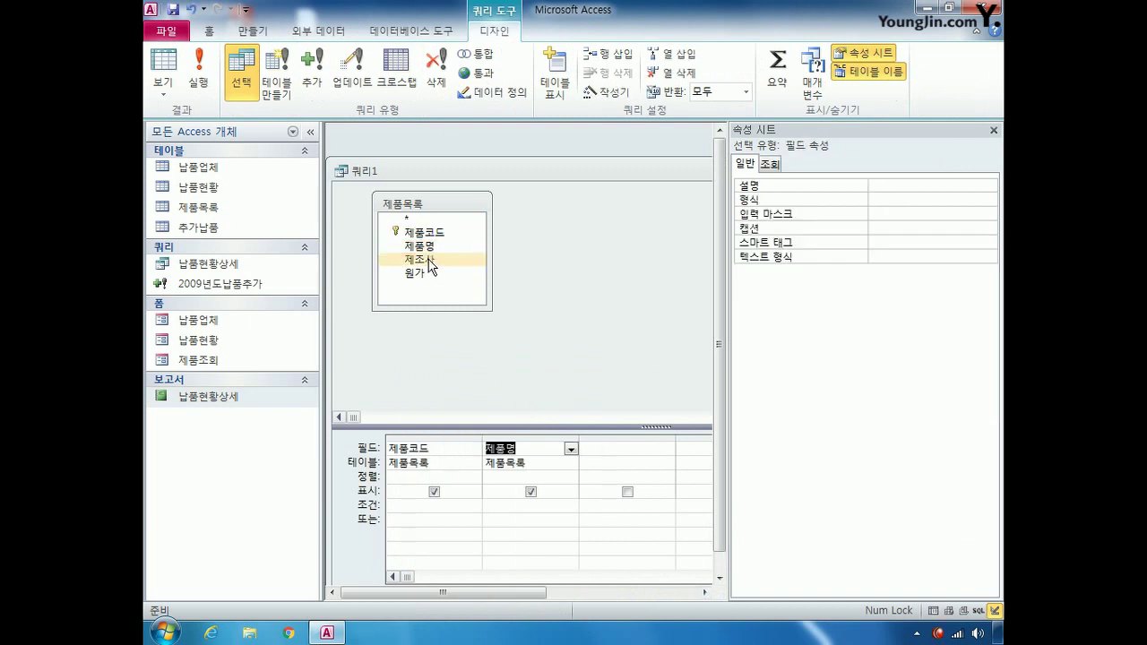
double_click(431, 260)
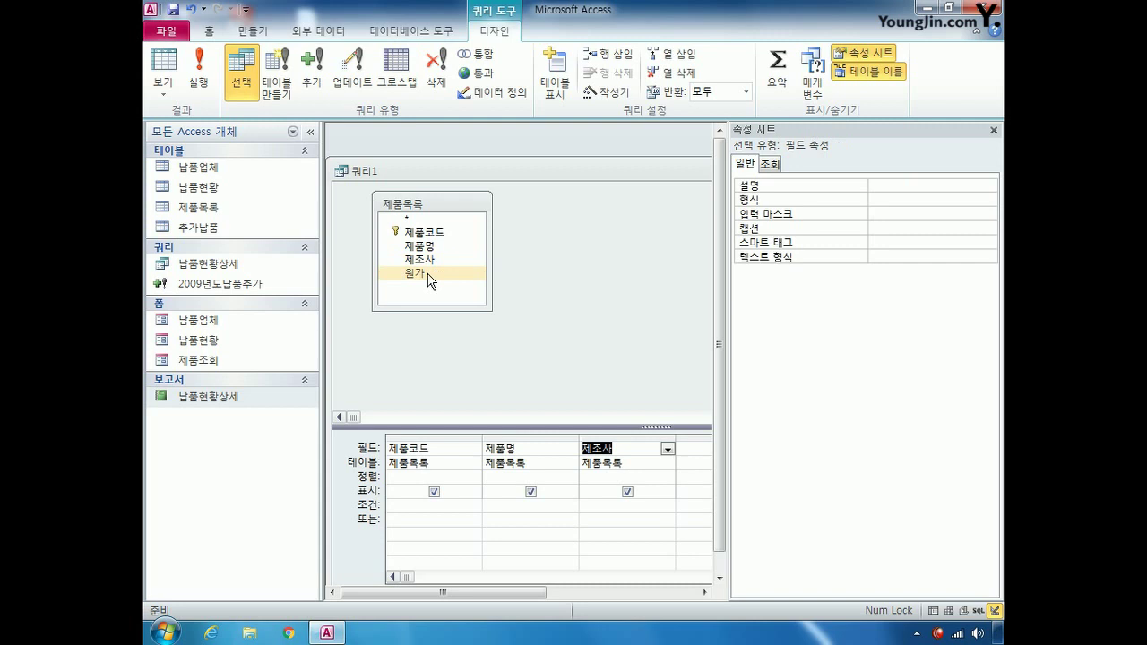
double_click(430, 273)
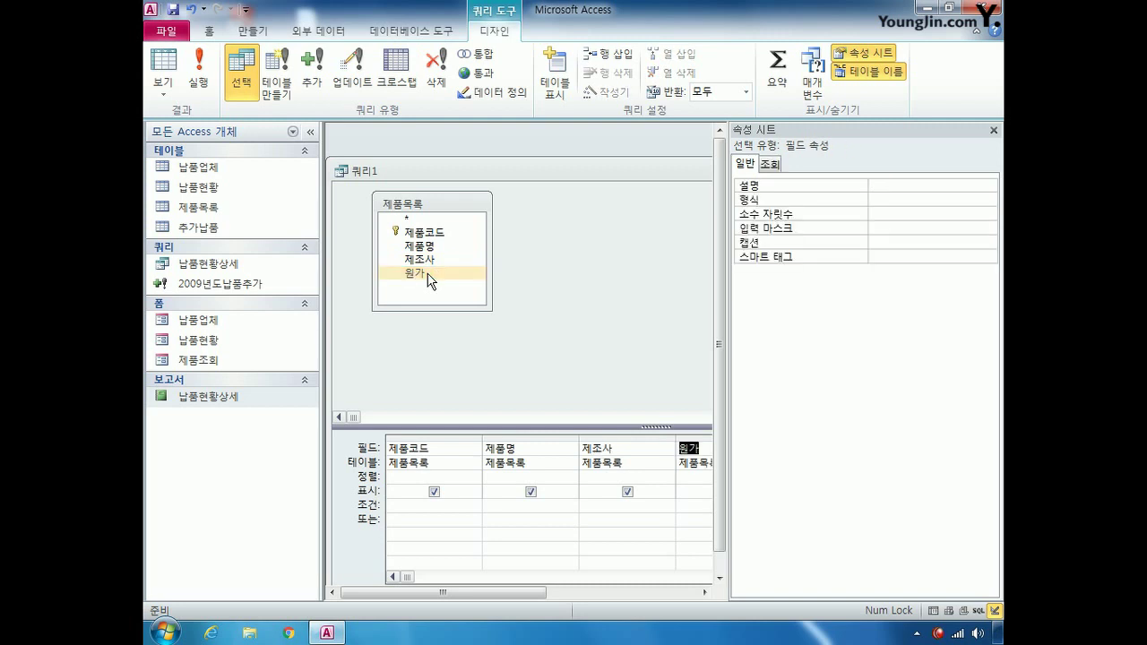
click(993, 130)
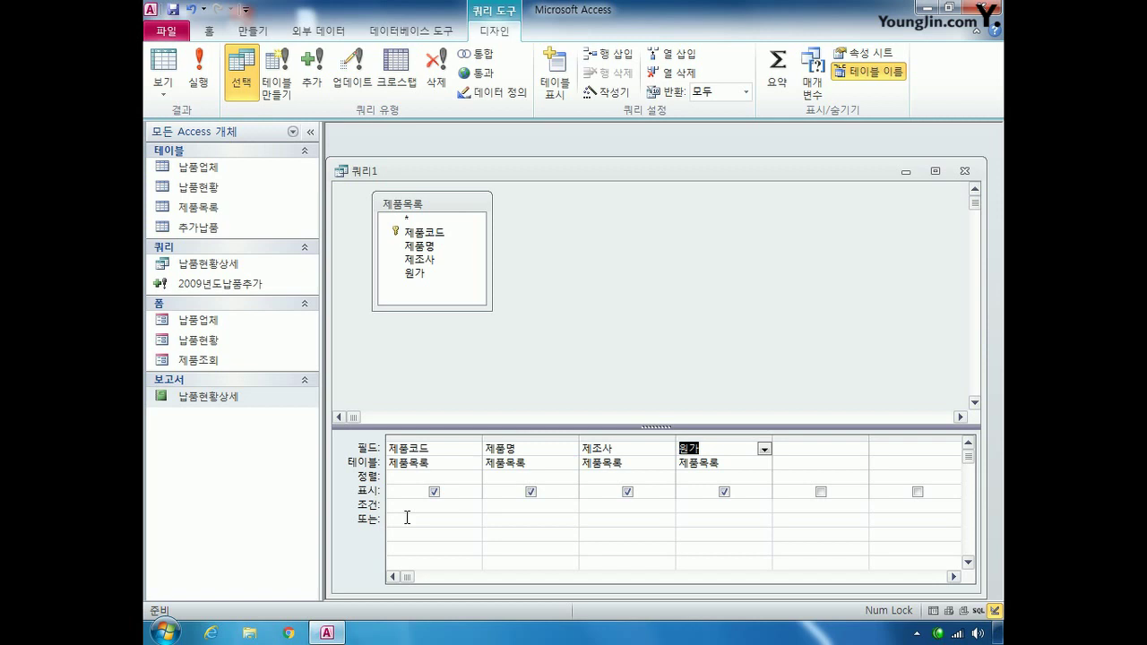
- Widen the 제품코드 column and set its criteria to not in (select 제품코드 from 납품현황)
click(413, 505)
drag(480, 440, 571, 440)
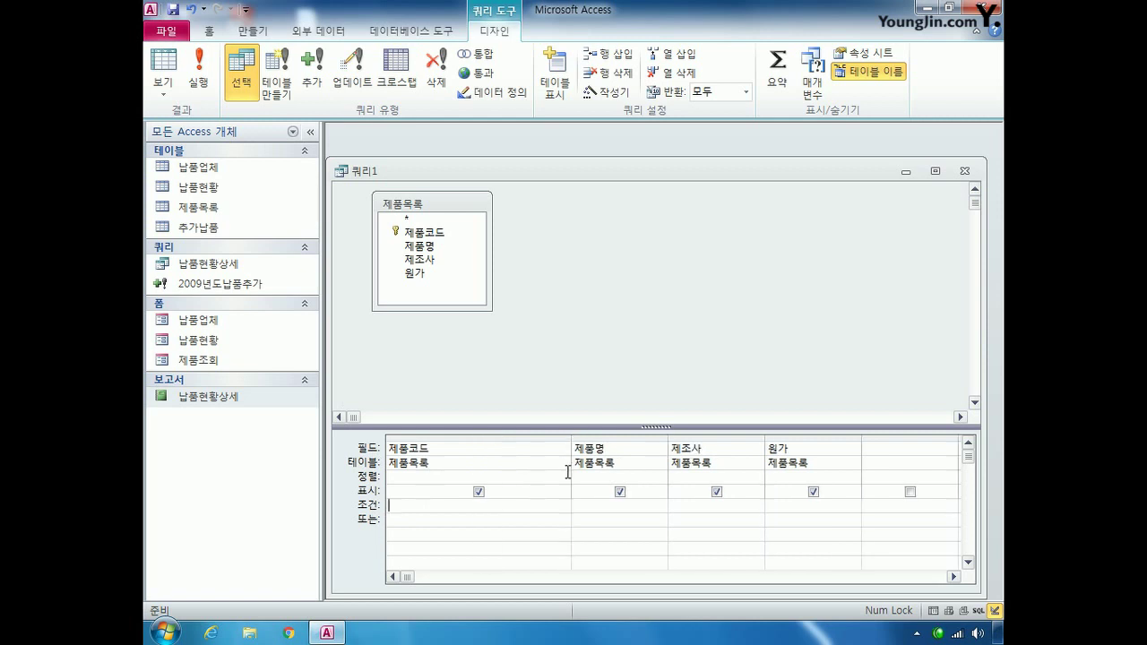
text(not in ()
text(lect 제품)
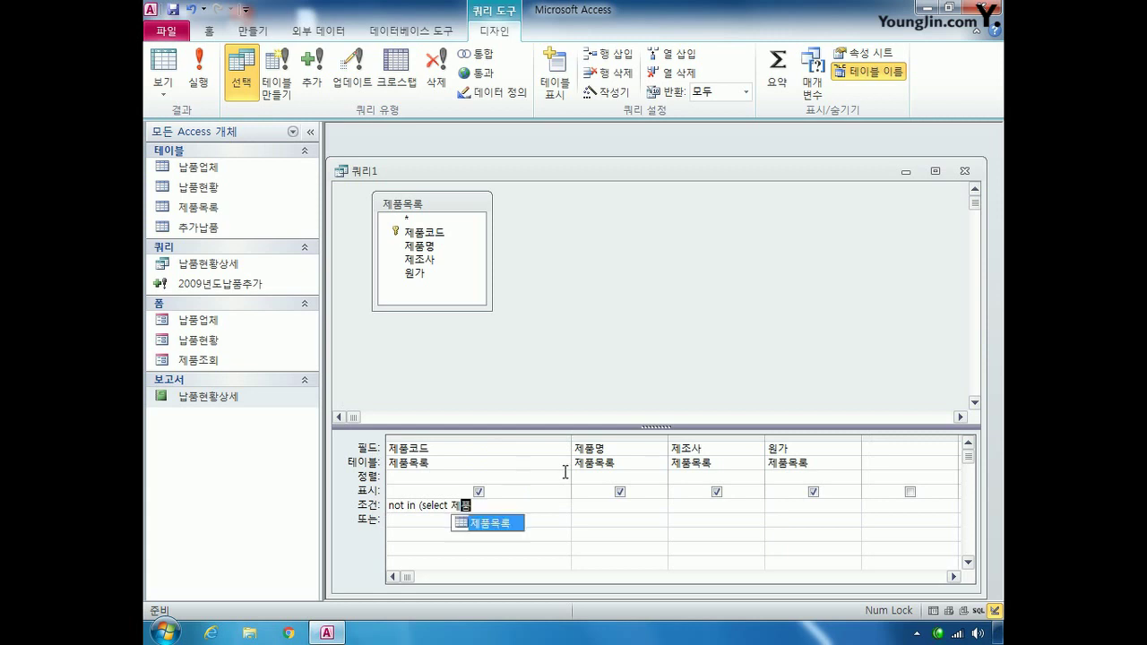
text(코드 from )
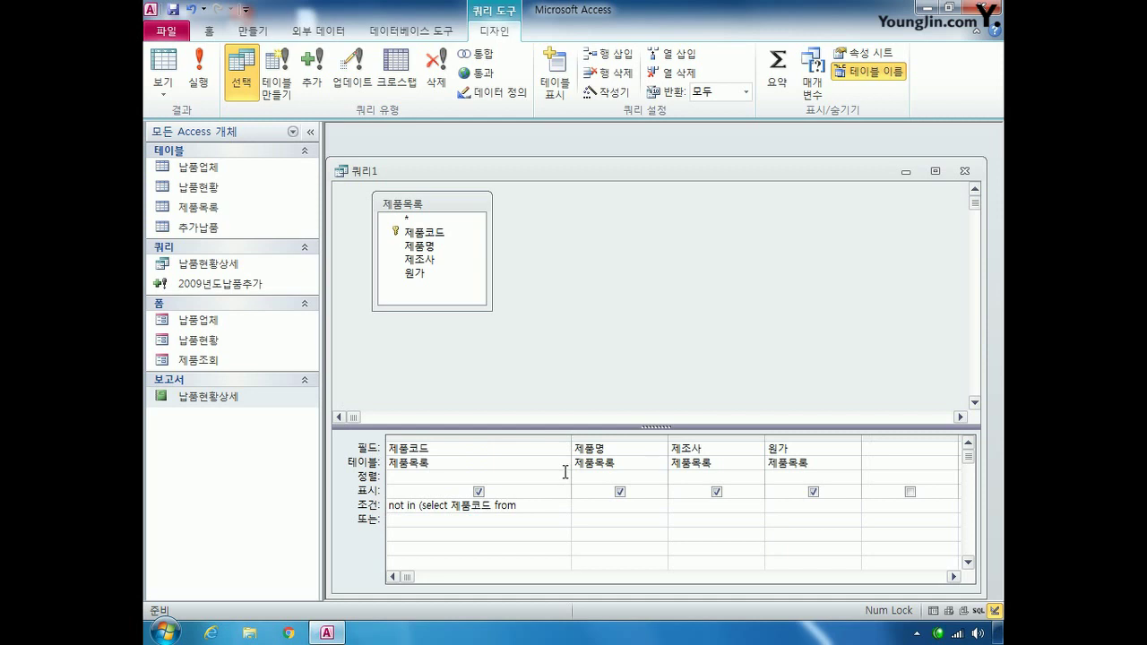
text(납품현황))
- Close and save the query as 미구매제품현황, and open it to check its records
click(964, 170)
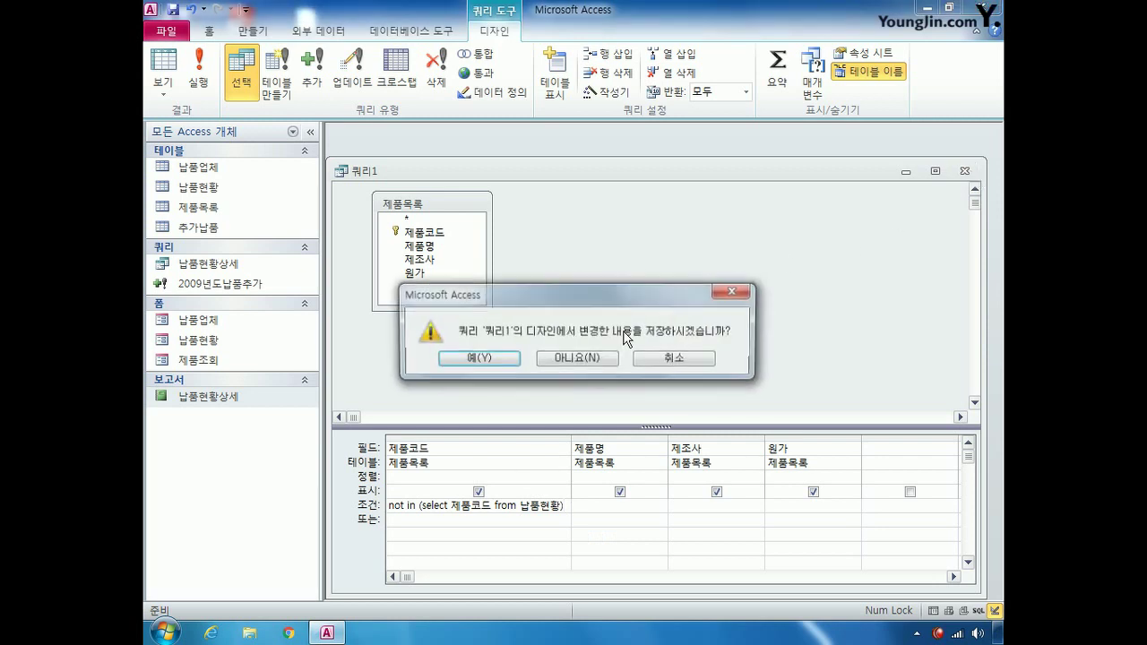
click(478, 358)
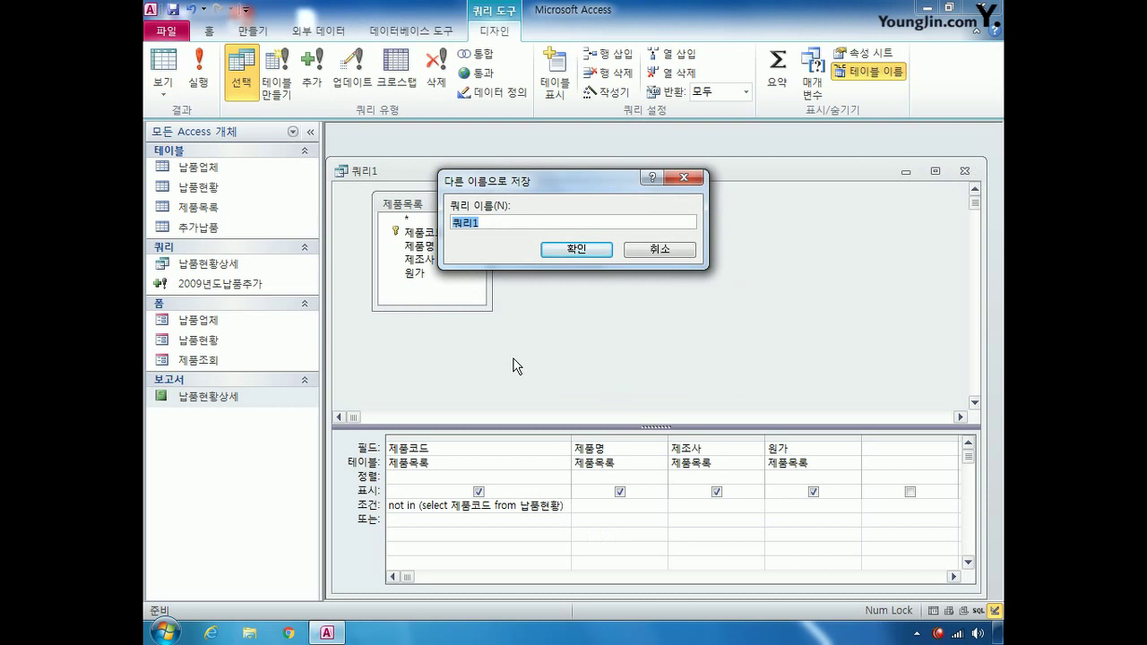
text(미구매제품현황)
key(Return)
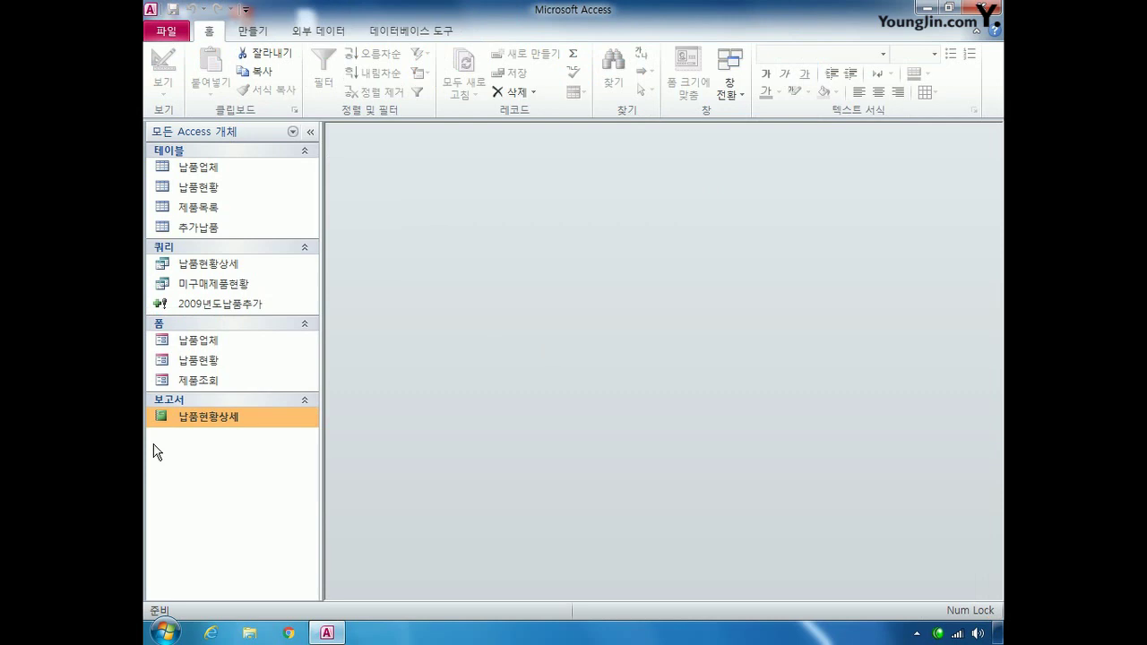
double_click(215, 284)
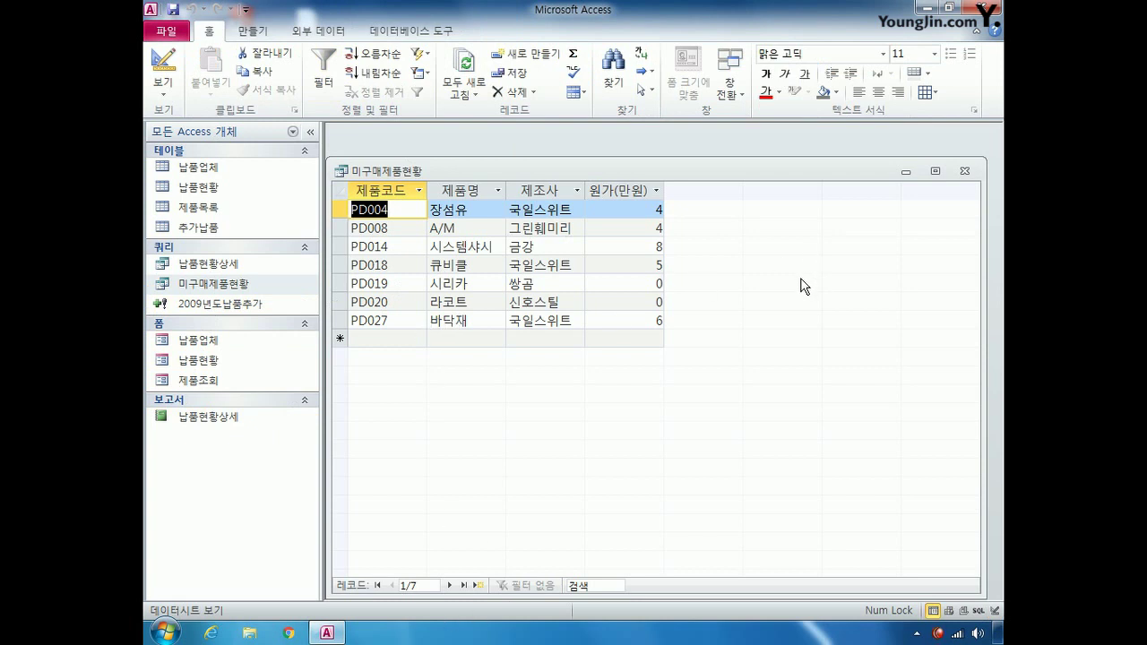
click(964, 170)
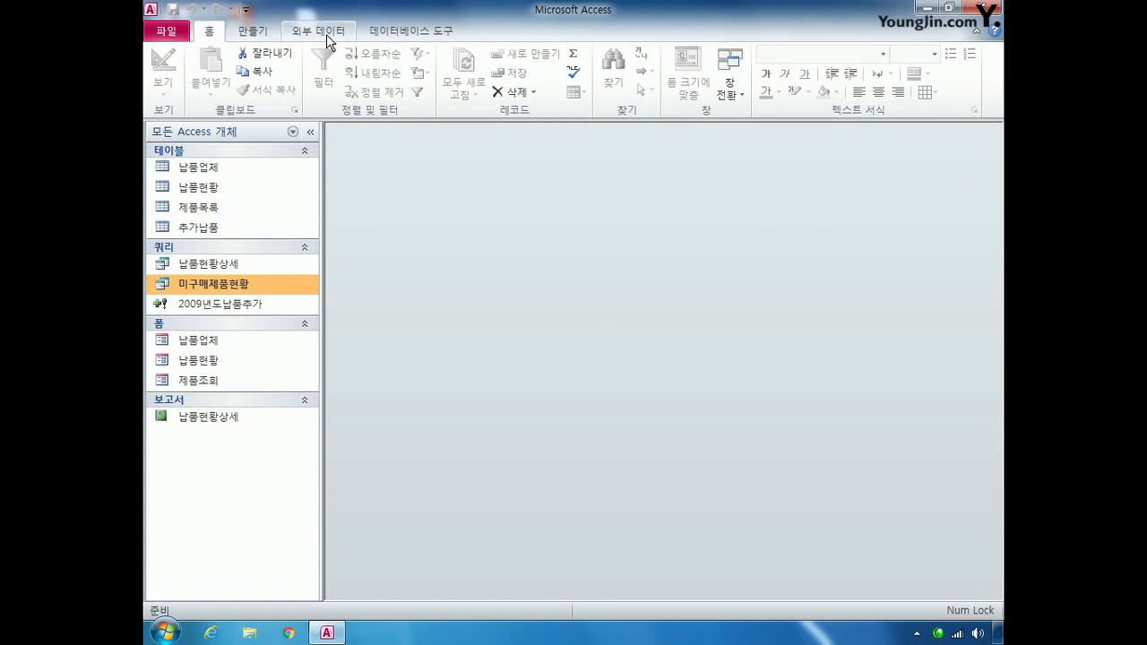
- Create a new query in Design view based on the 납품현황상세 query and enlarge its field list to show all fields
click(255, 31)
click(405, 71)
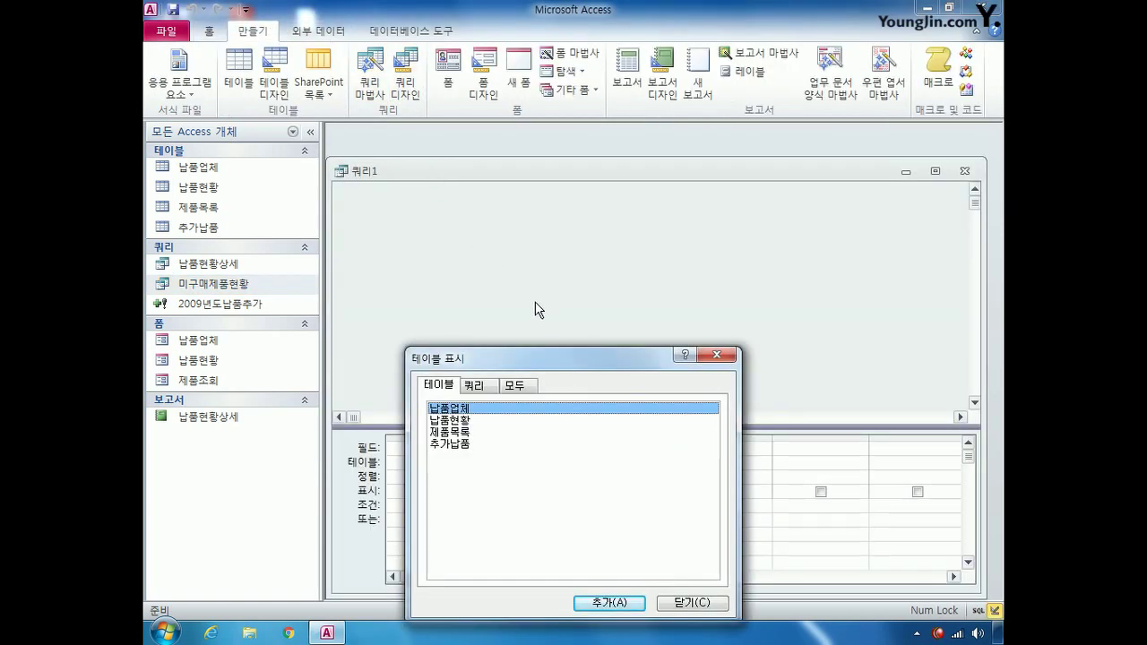
click(489, 382)
drag(522, 365, 532, 269)
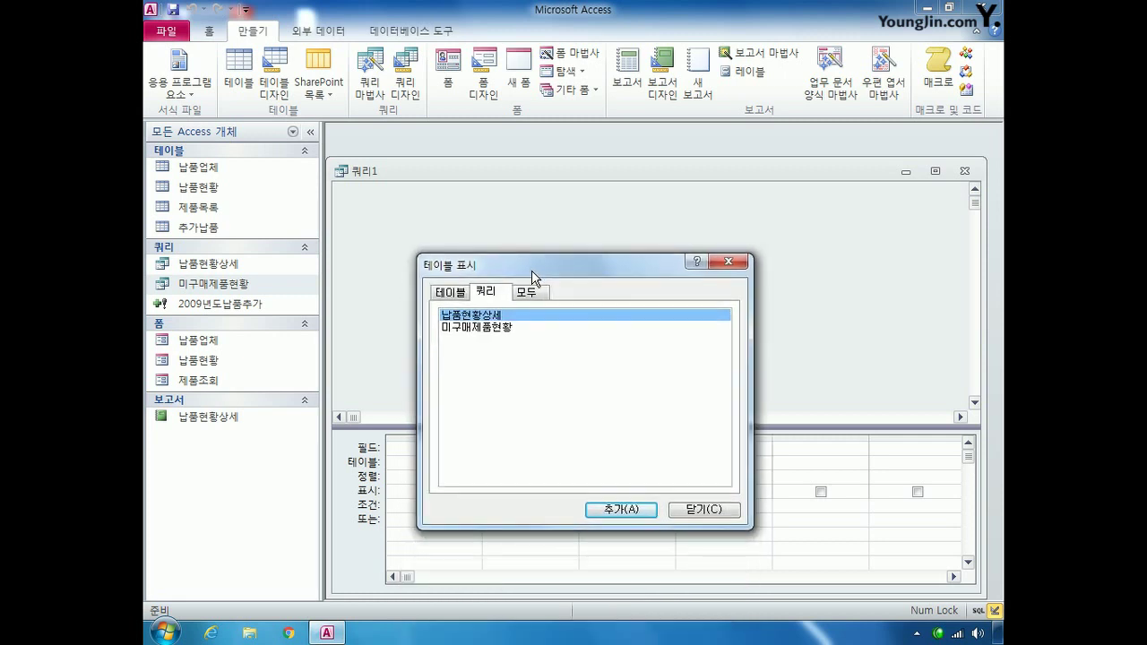
double_click(488, 318)
click(708, 510)
drag(440, 310, 440, 377)
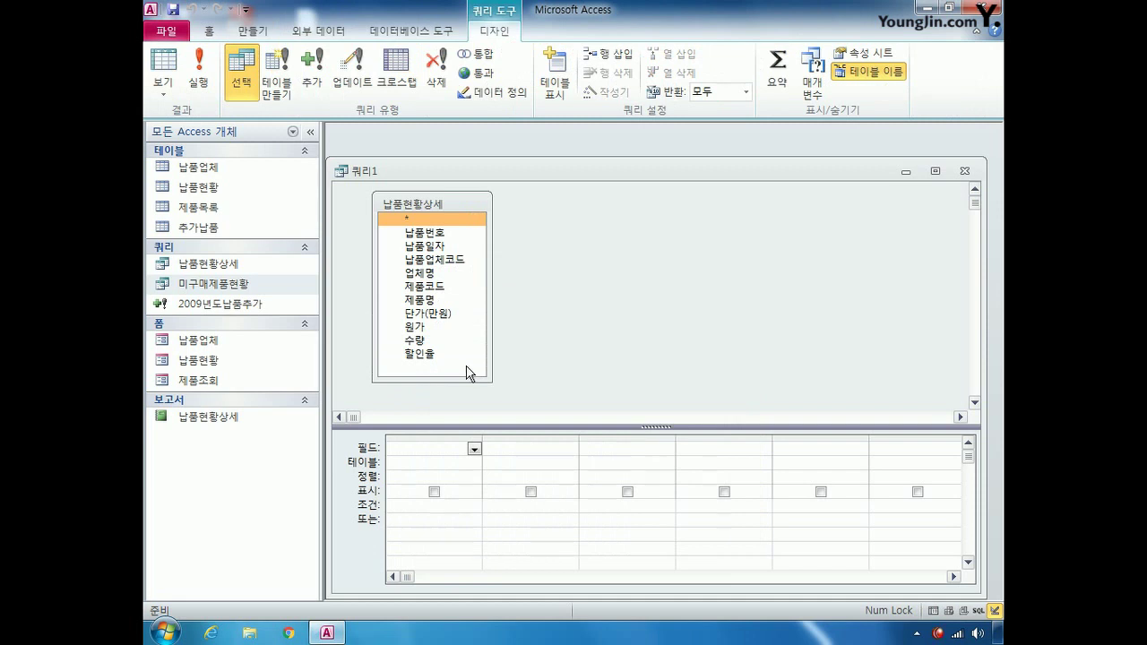
- Add the 단가(만원) field to the query grid and change the query type to an update query
double_click(437, 314)
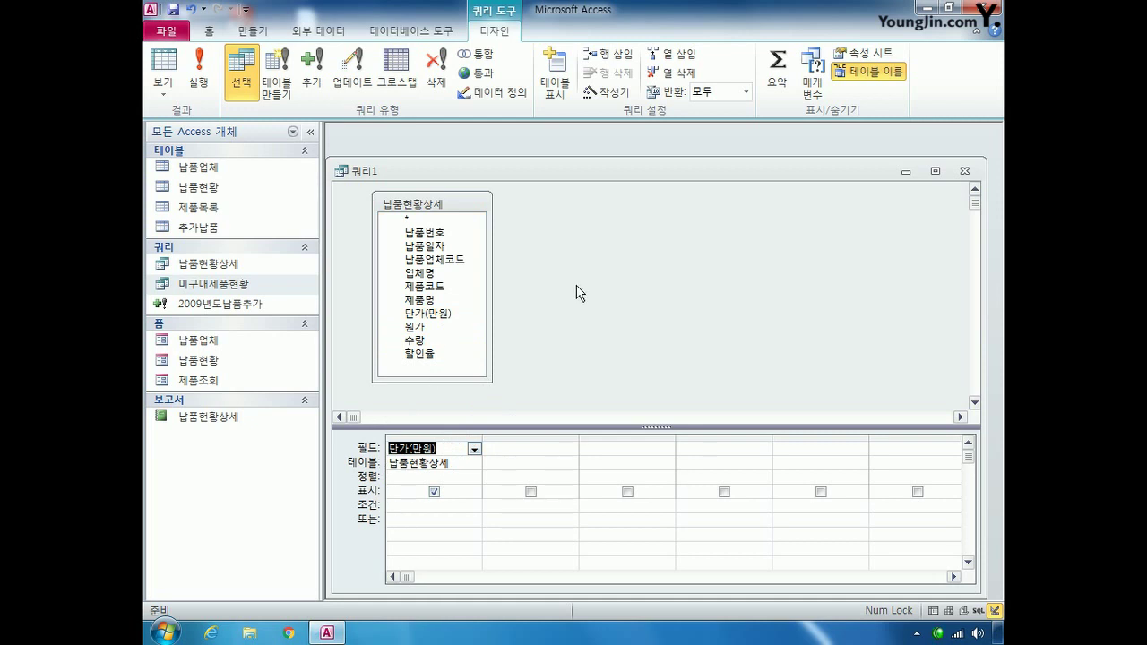
right_click(611, 264)
click(550, 243)
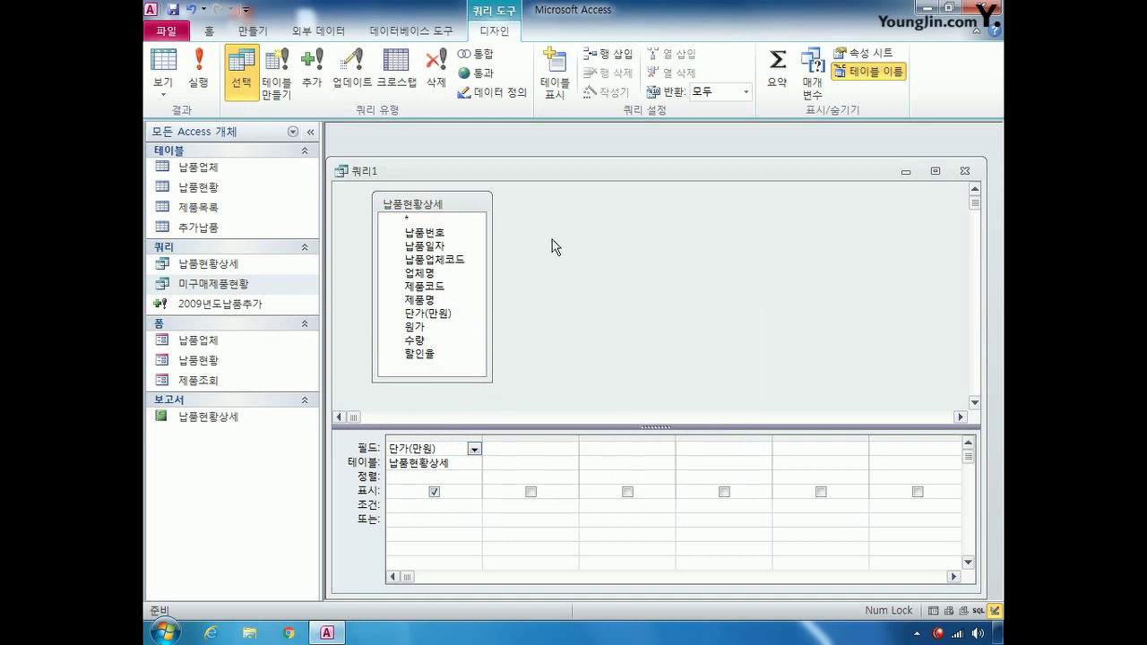
click(357, 87)
- Set the update expression of the 단가(만원) field to [원가]*(1-[할인율])
click(430, 475)
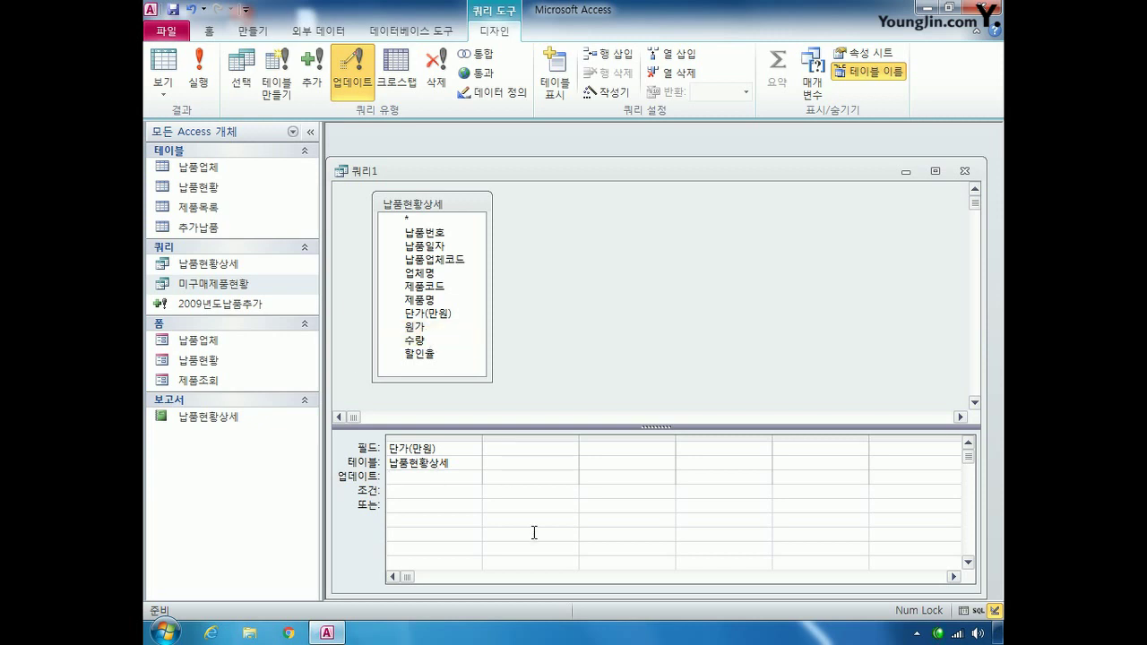
text([원가])
text(*)
text((1-)
text([할인율)
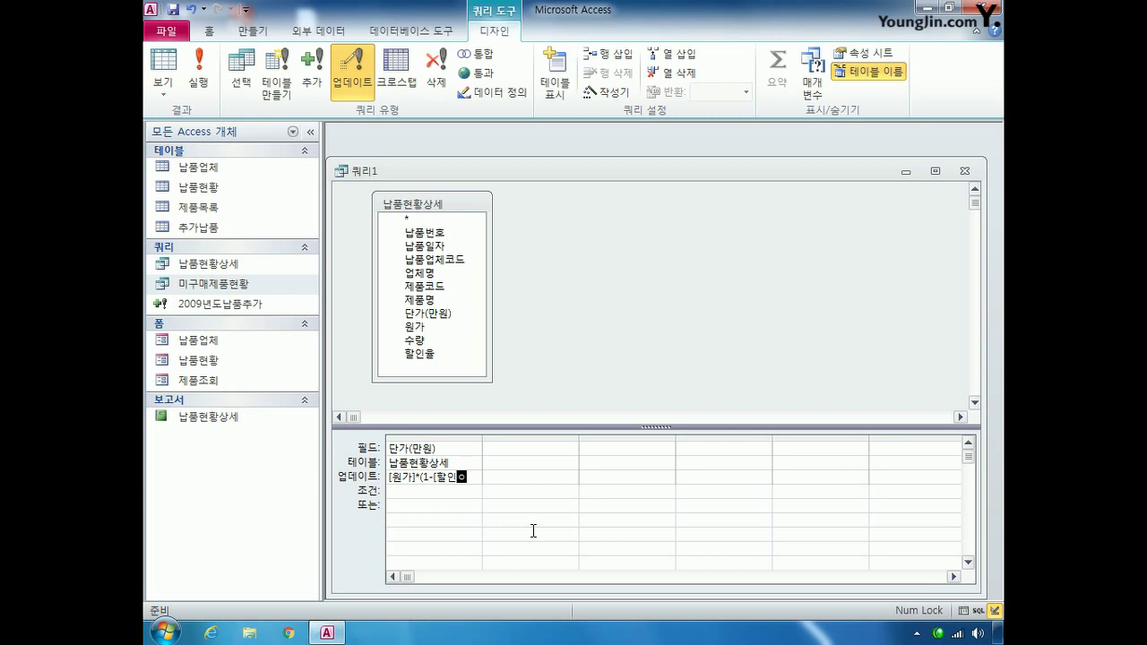
text(]))
- Close the update query and save it as 납품단가계산
click(964, 170)
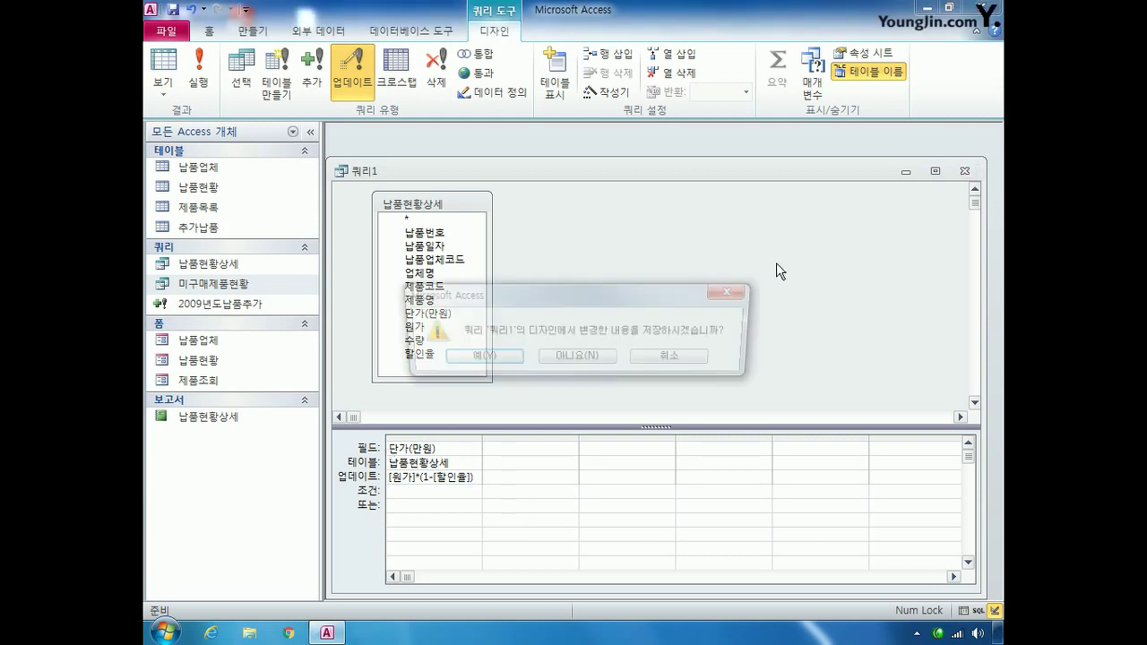
click(512, 356)
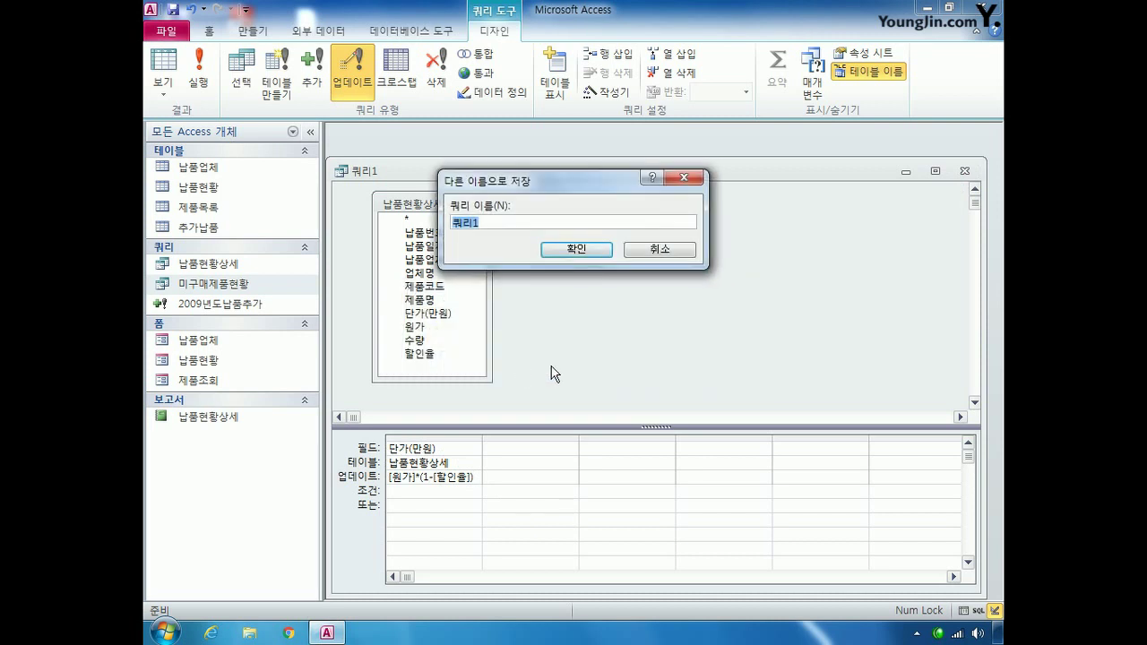
text(ㄴ납품ㄷㅏㄴ가계산)
key(Return)
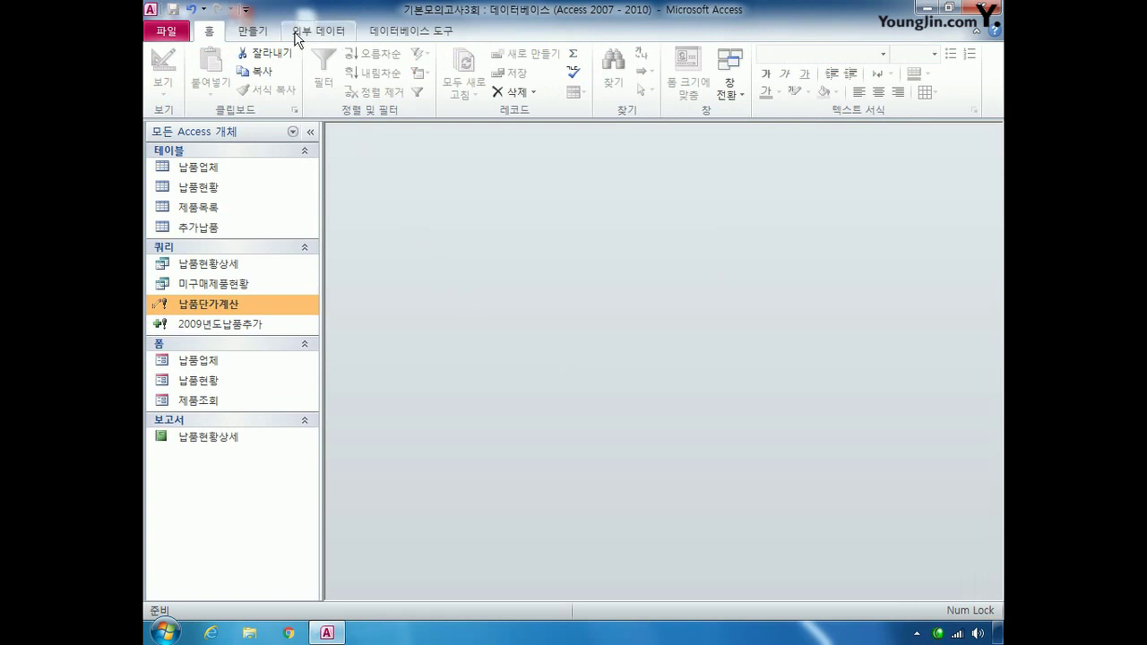
- Create another Design view query based on the 납품현황상세 query, enlarge its field list and collapse the navigation pane
click(255, 30)
click(396, 99)
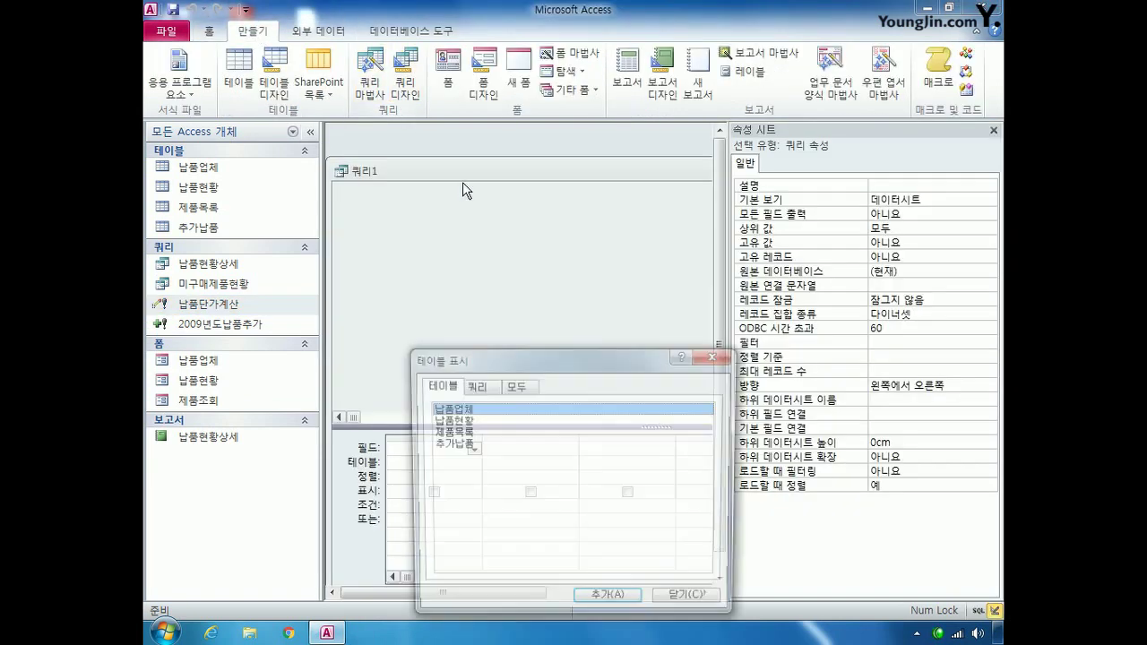
click(474, 385)
double_click(474, 410)
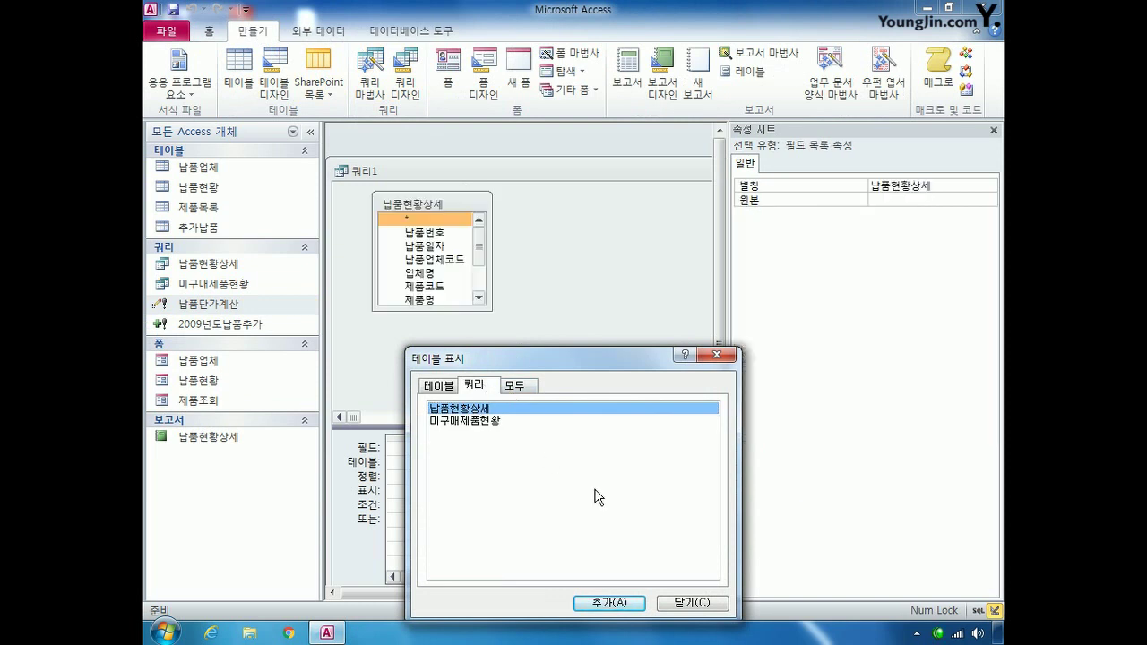
click(698, 603)
drag(453, 306, 440, 381)
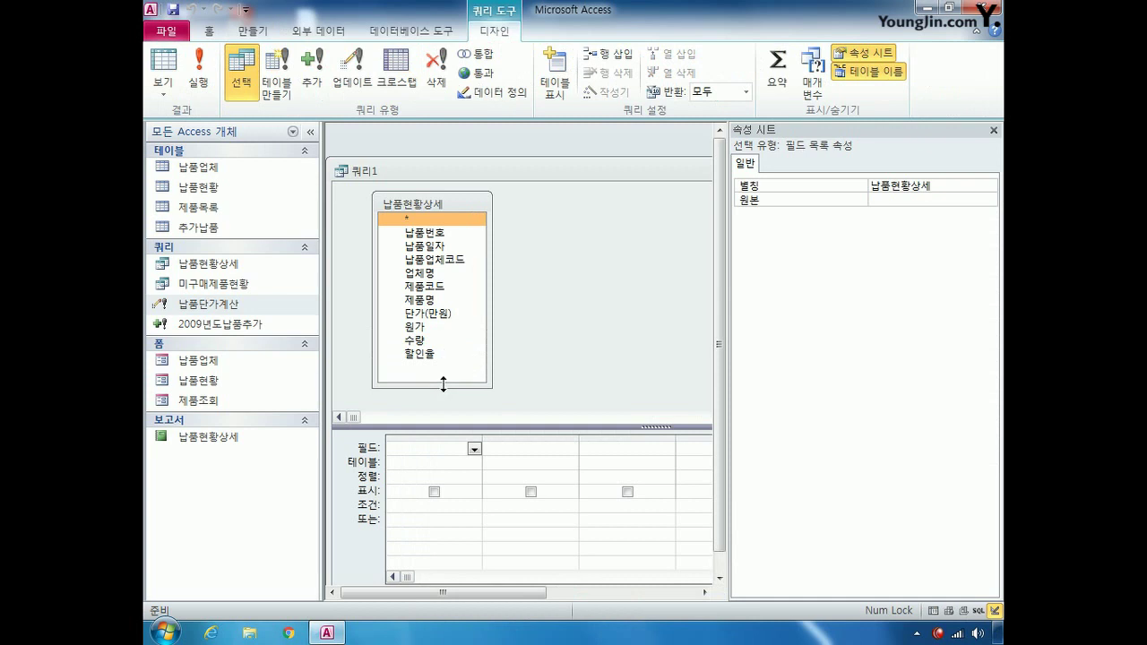
click(311, 131)
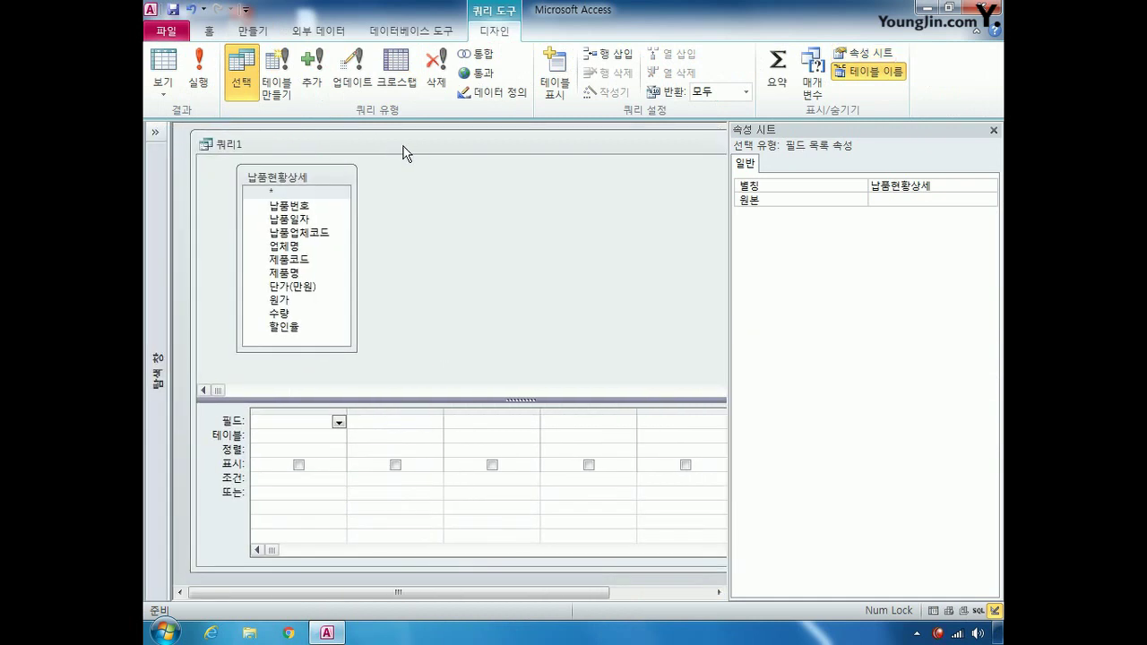
- Add the 납품업체코드, 업체명 and 납품일자 fields to the query grid
double_click(319, 233)
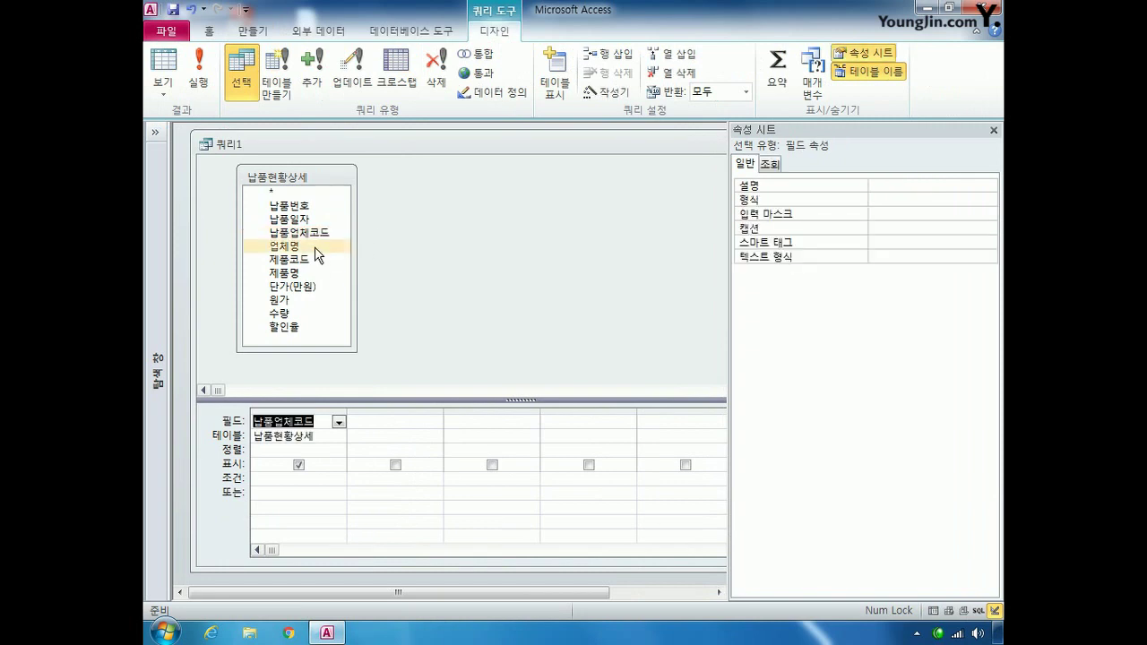
double_click(314, 248)
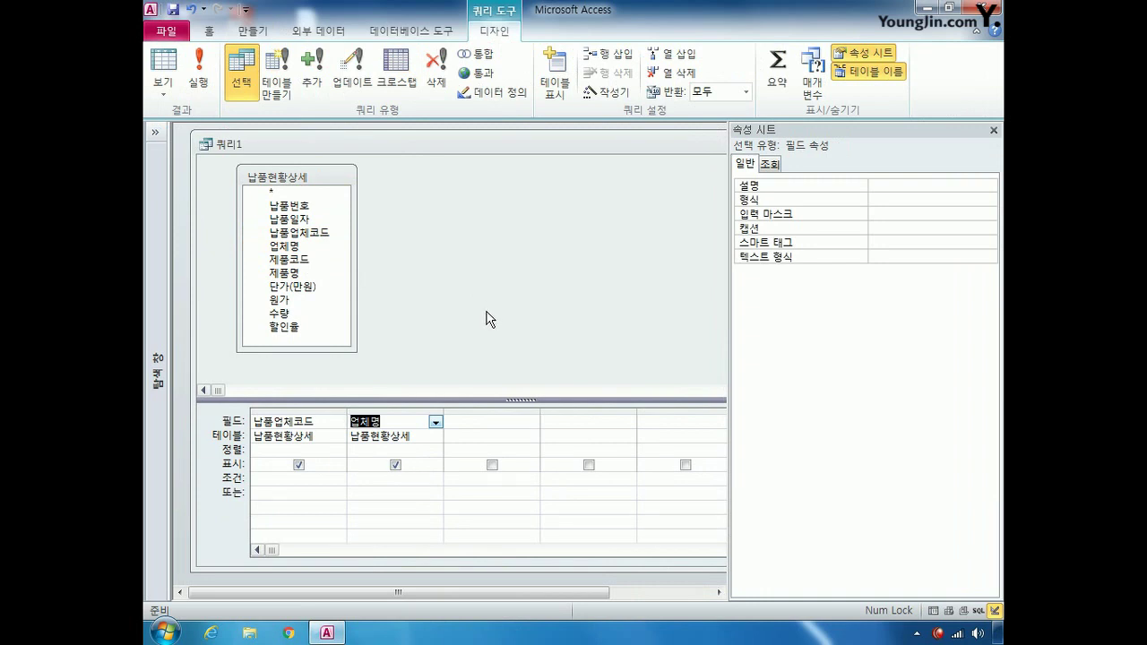
click(303, 222)
double_click(303, 222)
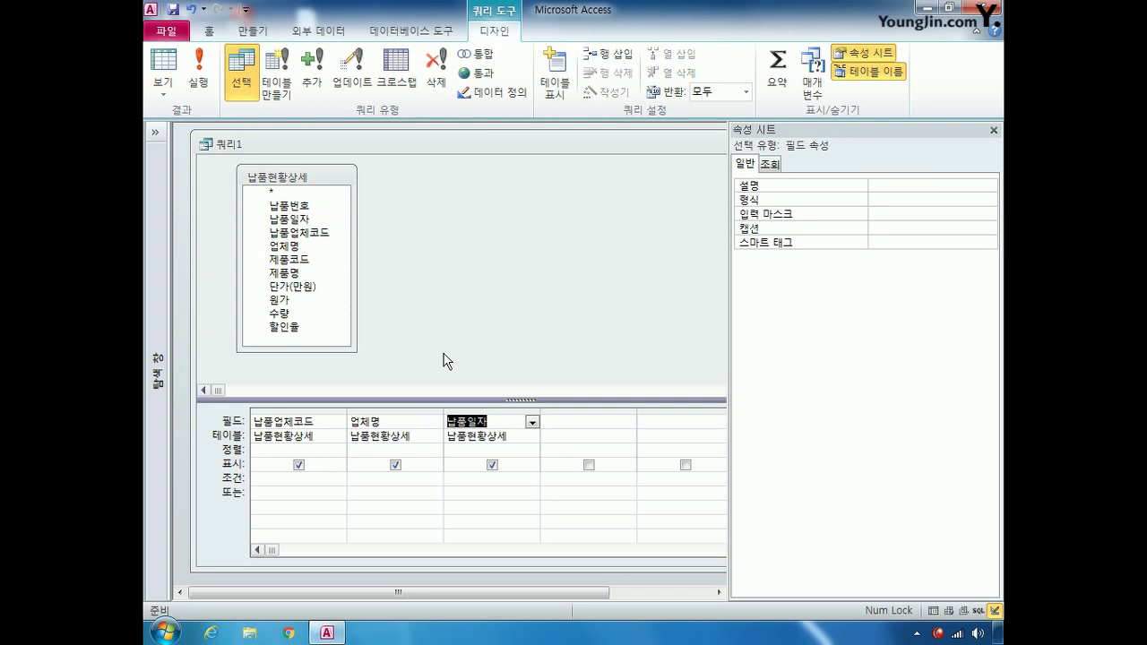
- Change the 납품일자 column's field to the expression Year([납품일자])
click(488, 421)
text(ya)
text(a)
text(r()
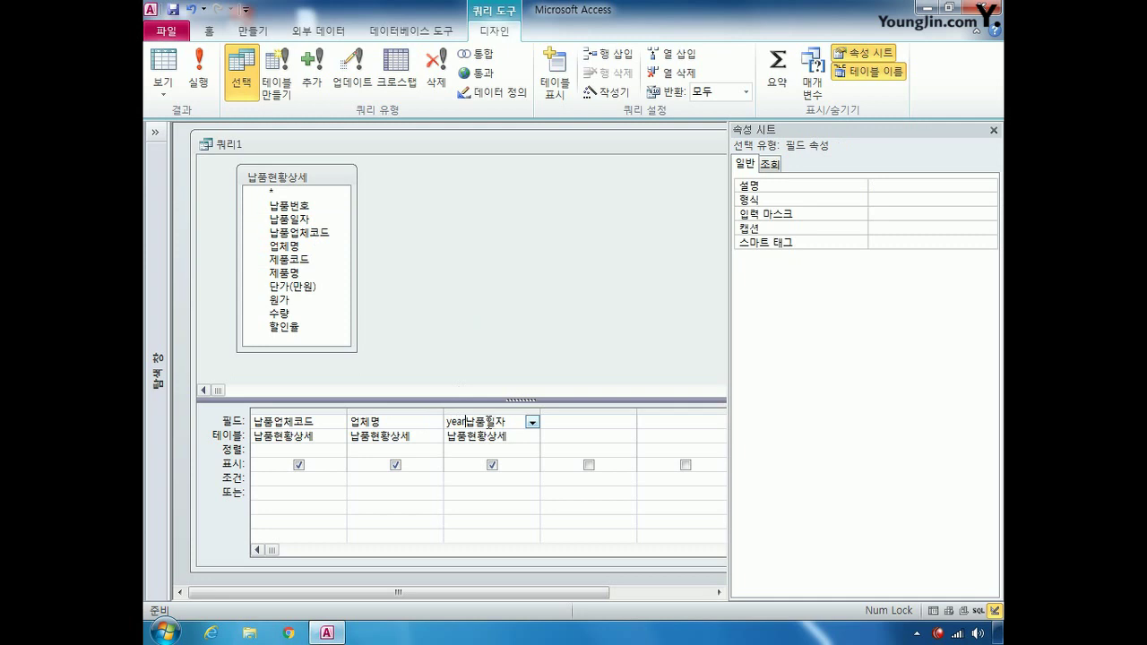
text([)
text(]))
- Set the year column's criteria to the parameter prompt [조회할 납품연도를 입력하시요] and exclude that column from the output
click(460, 481)
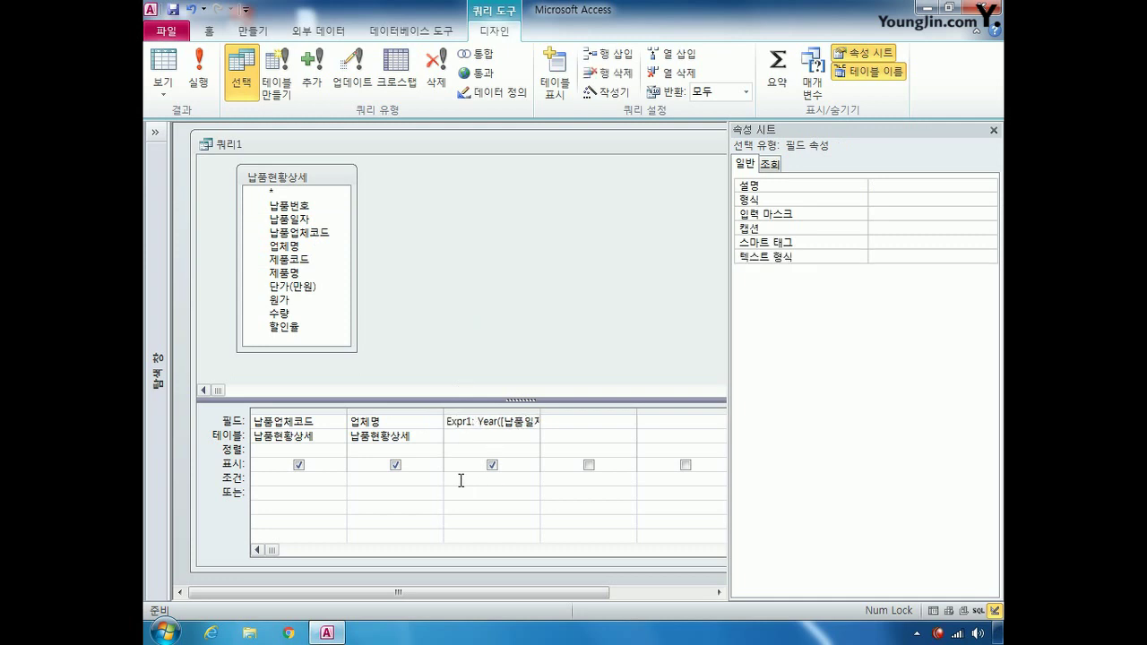
text([조회하ㄹ 납품연도를 입력하시오)
key(BackSpace)
text(요])
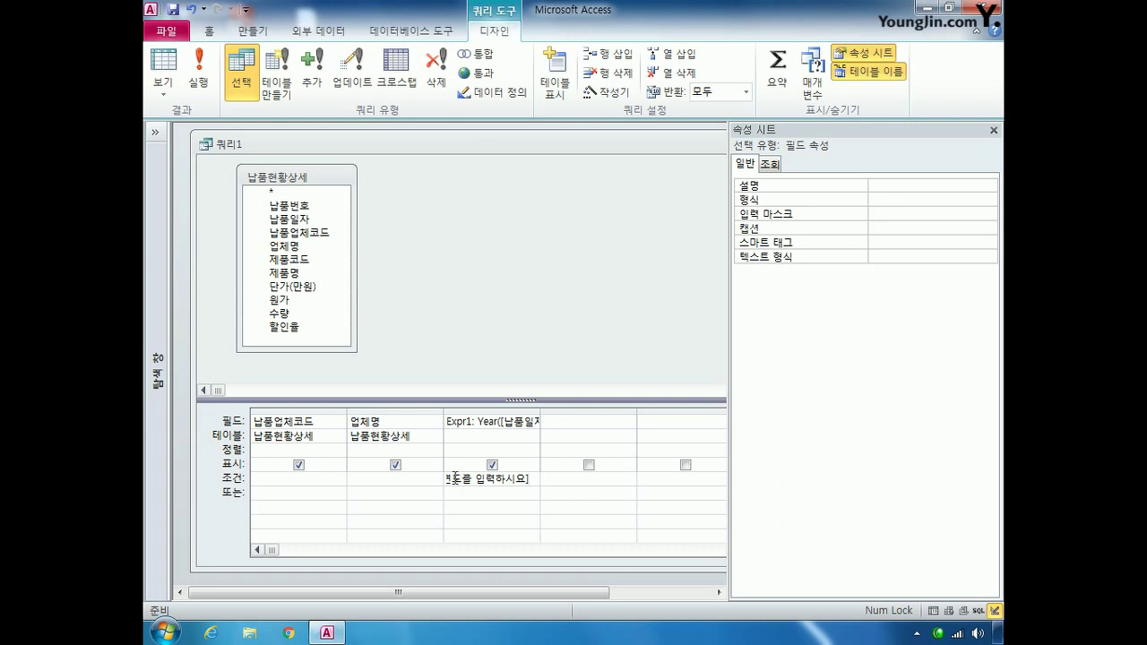
click(492, 465)
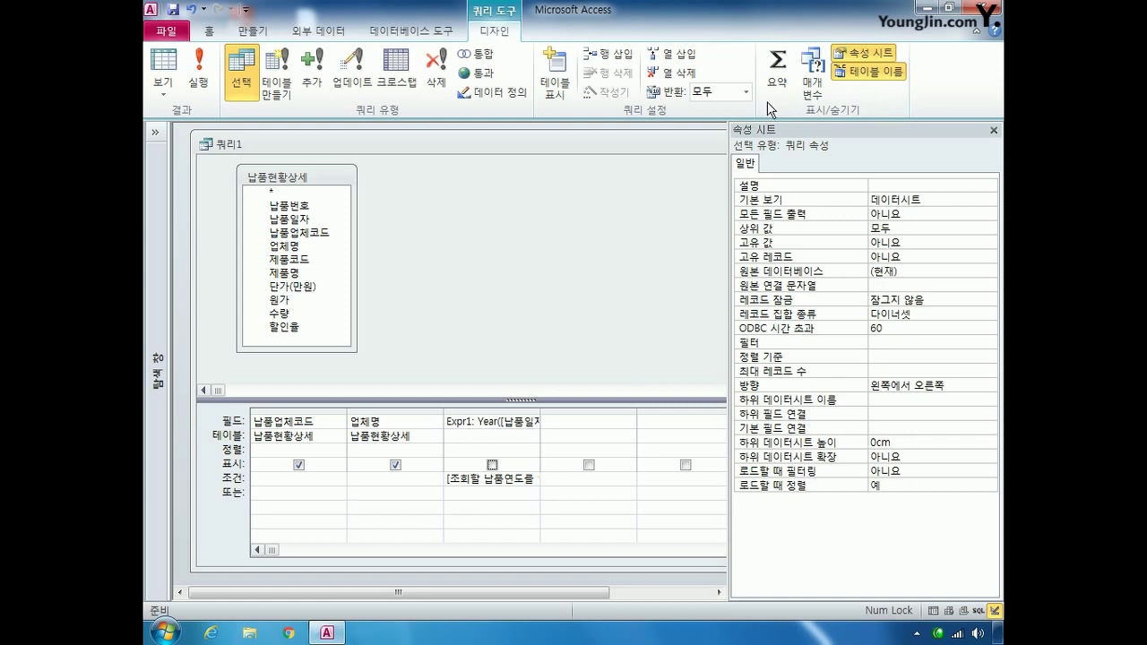
- Turn on the query's totals row and add the calculated field 납품금액(만원):sum([단가(만원)]*[수량]) in the next empty column
click(778, 72)
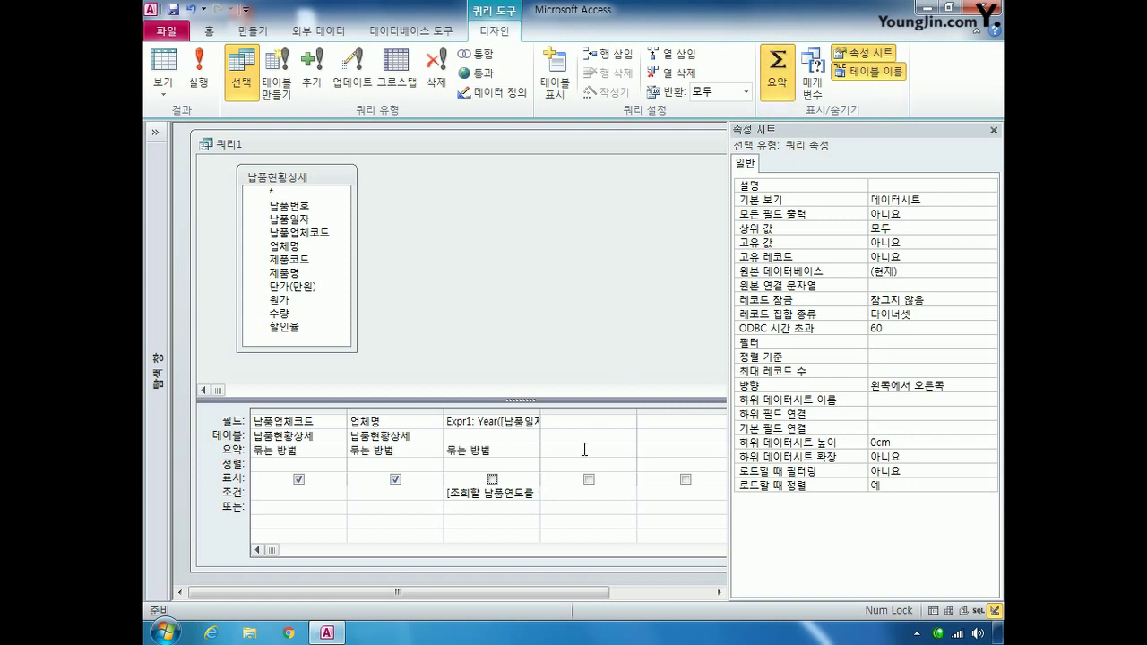
click(565, 421)
right_click(566, 421)
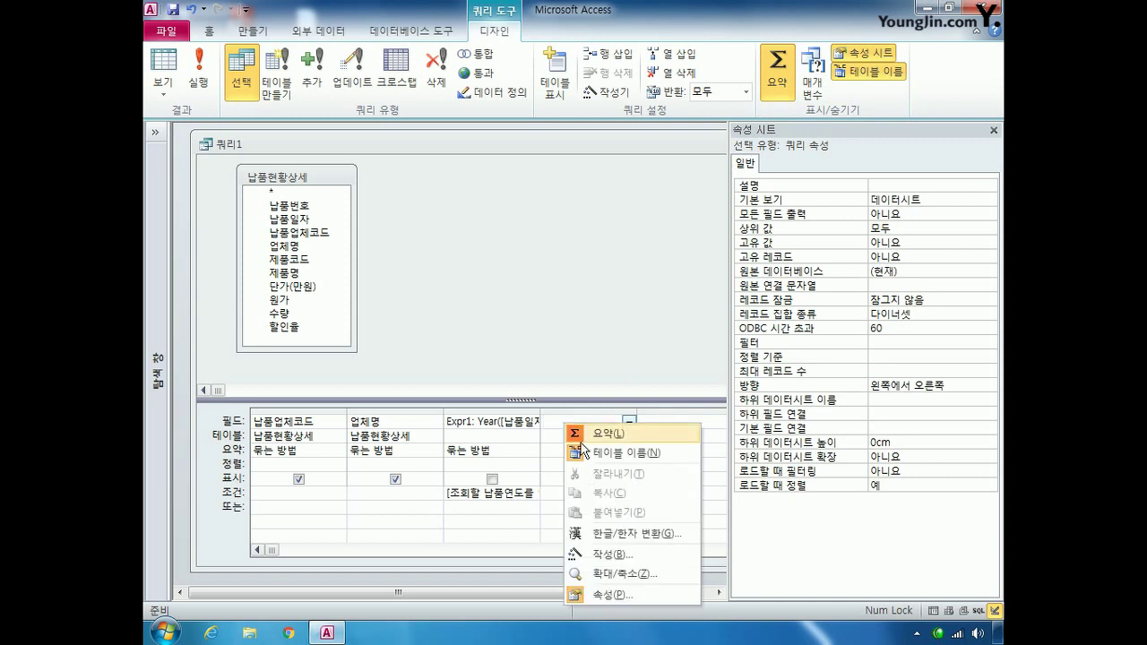
click(620, 574)
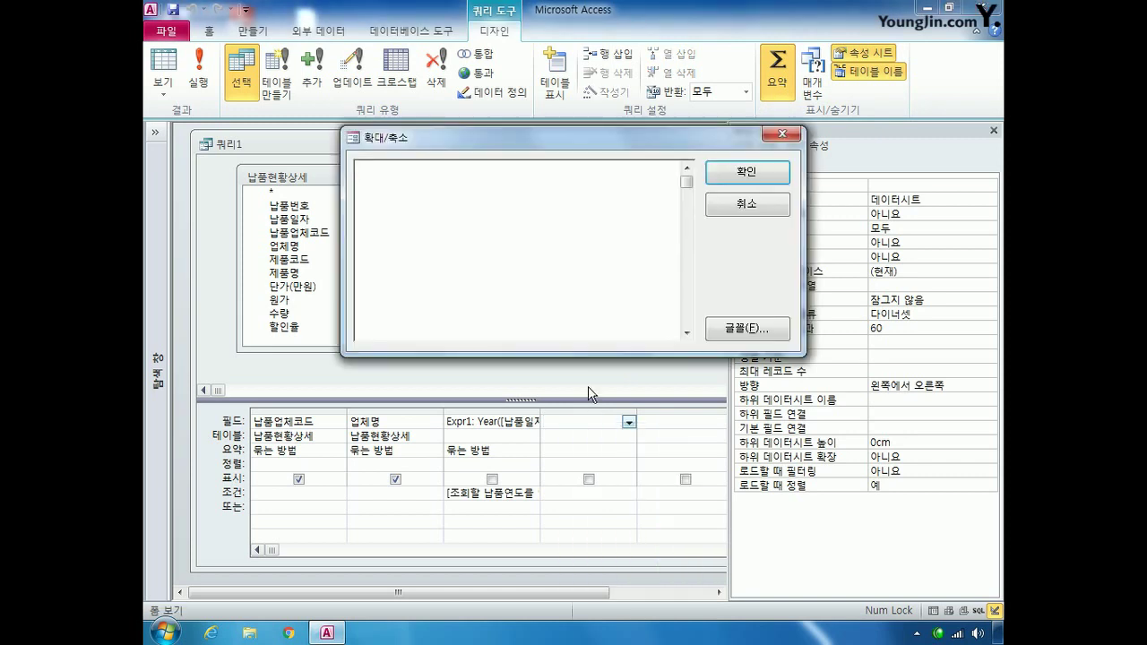
text(납품금액(만원):sum)
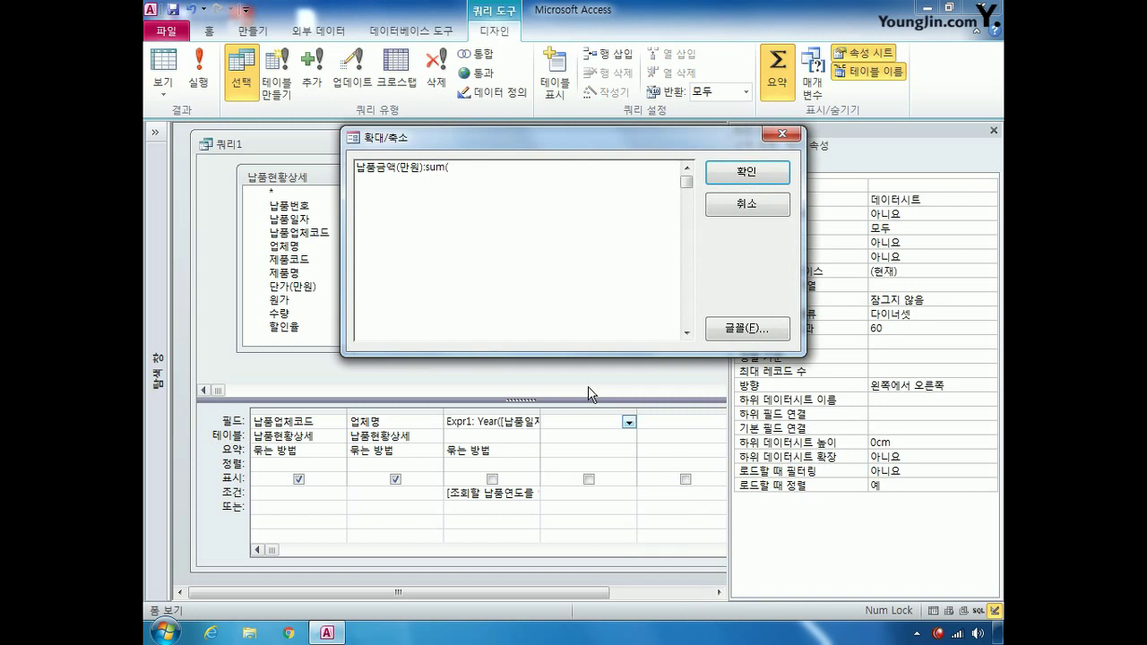
text(([]*[])
key(Left)
key(Left)
key(Left)
text(단가(만원)]*[수량)
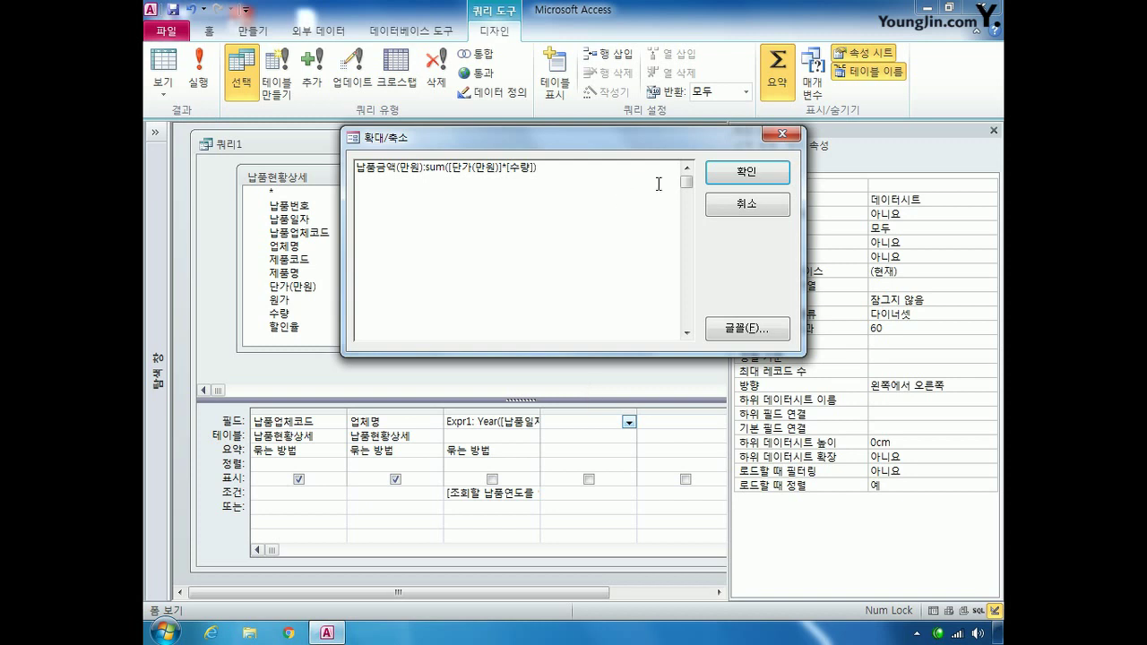
click(747, 176)
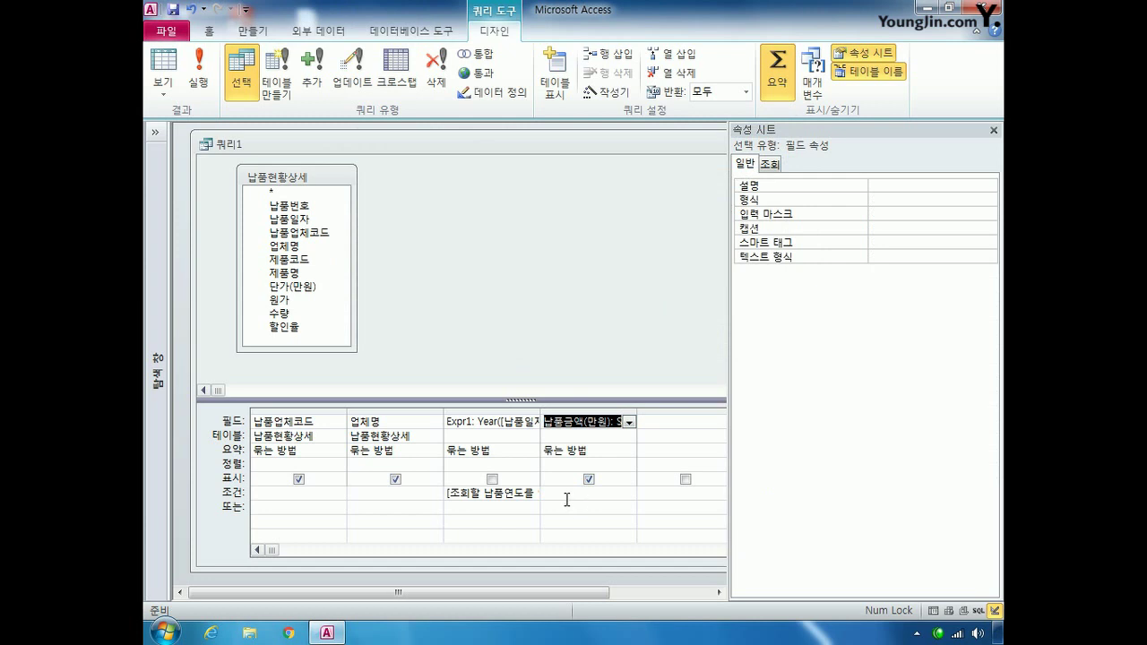
- Set the summary method of the 납품금액(만원) column to 식 in the query grid
click(616, 421)
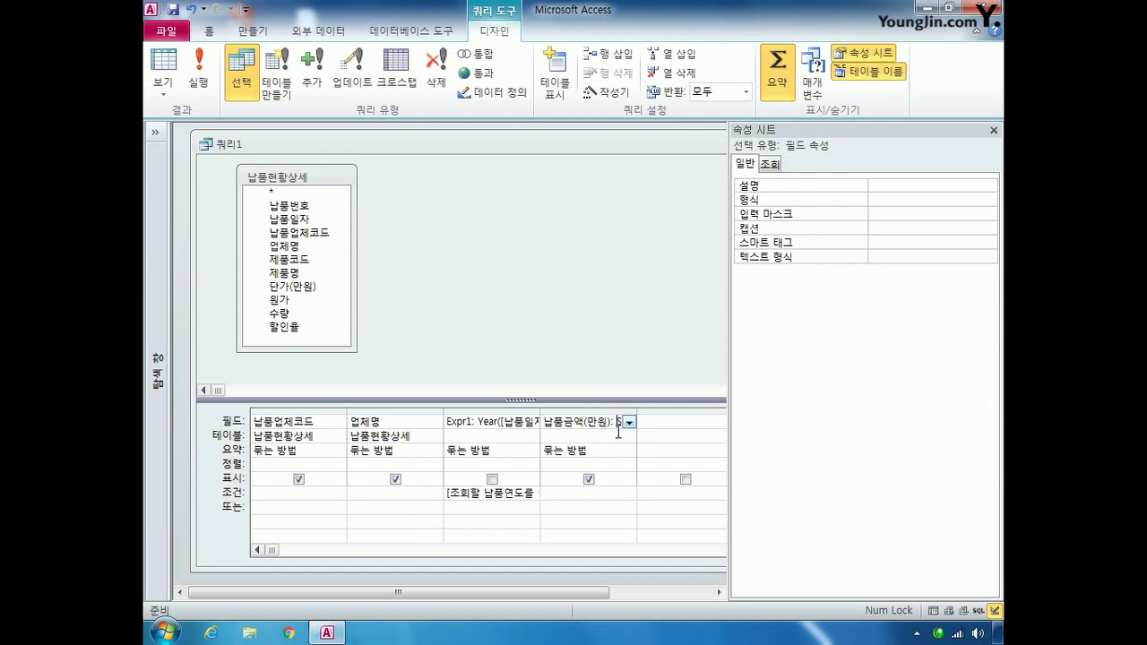
click(606, 455)
click(628, 451)
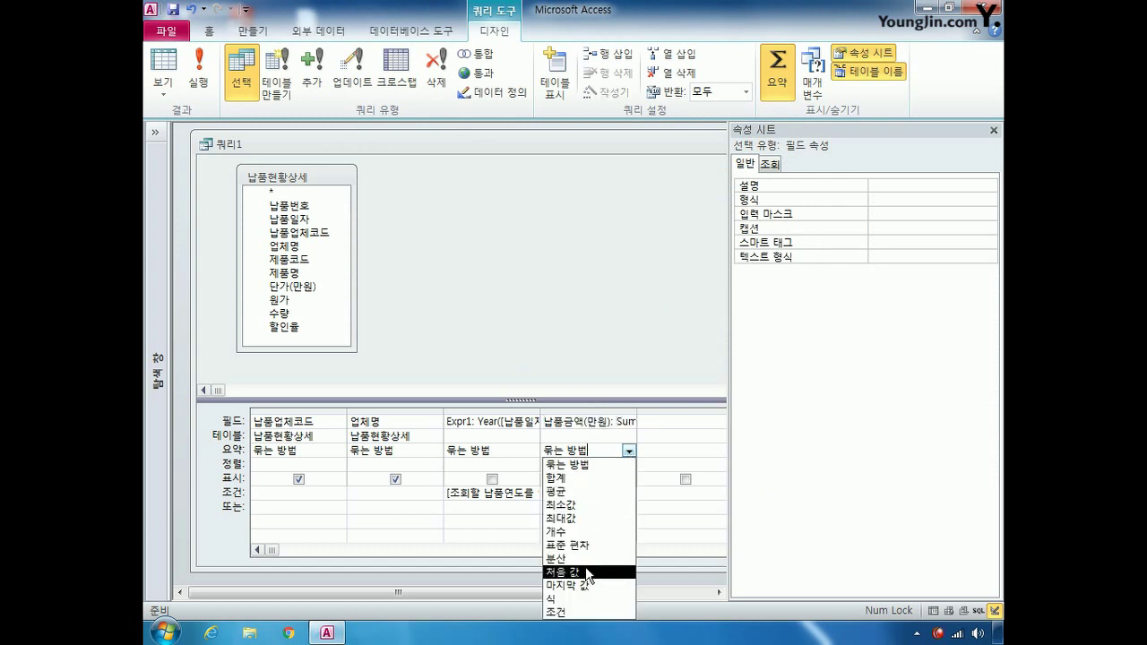
click(579, 598)
- Run the query with 2007 as the delivery year parameter
mouse_move(616, 154)
mouse_down()
mouse_move(597, 158)
mouse_move(628, 156)
mouse_up()
click(199, 72)
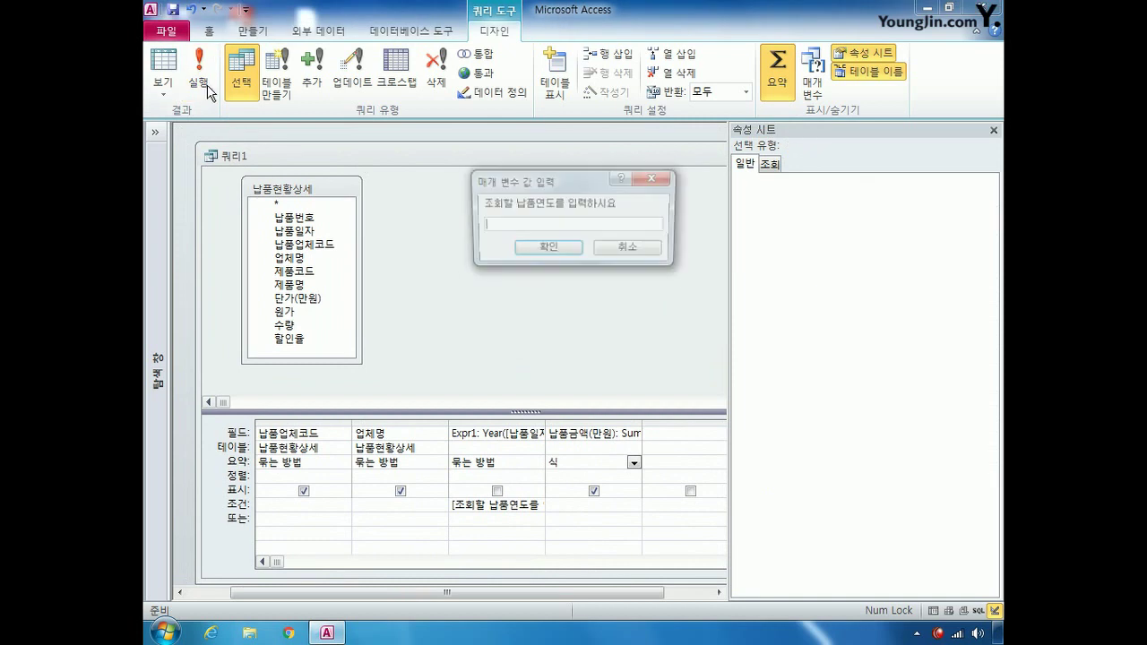
text(2007)
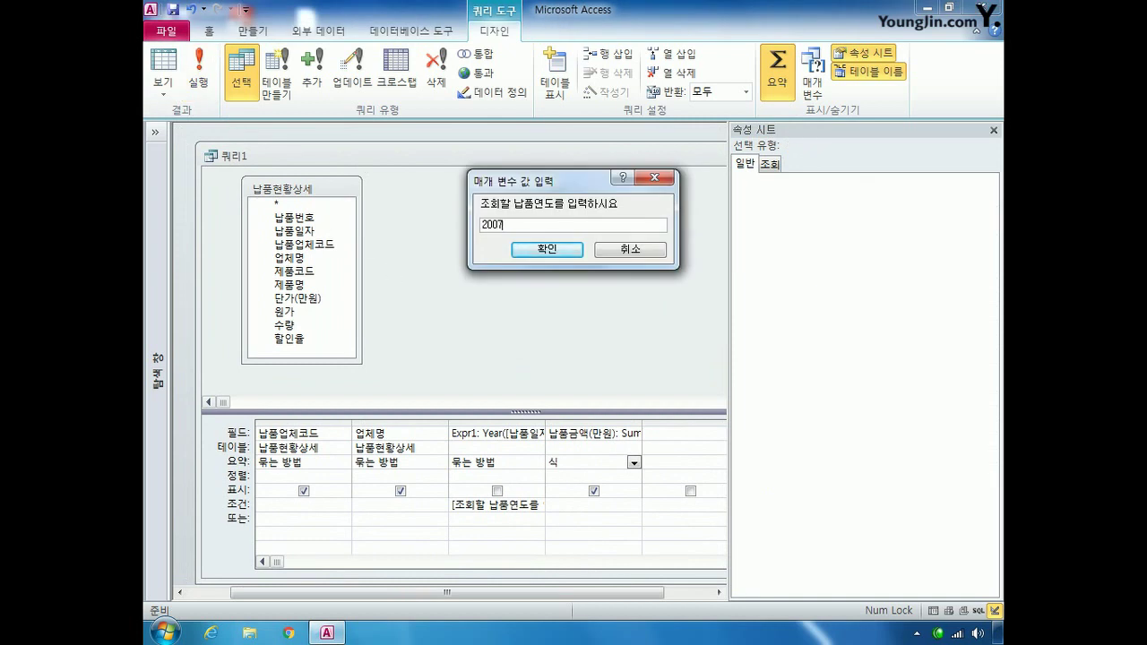
click(529, 255)
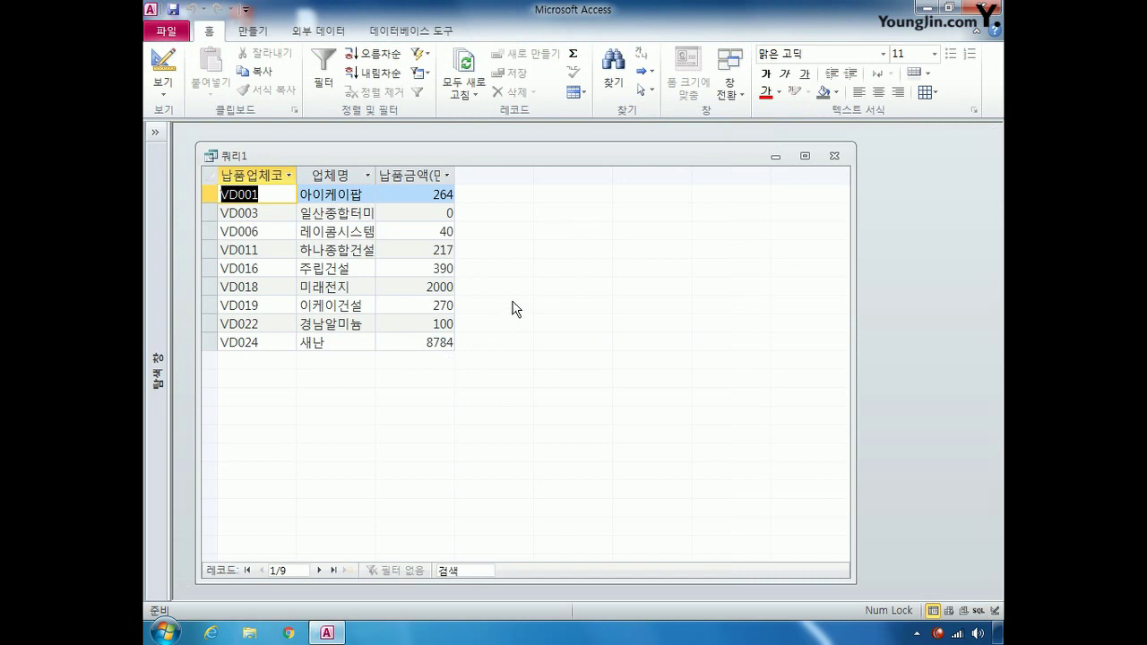
- Return the query to design view and set the format property of the 납품금액(만원) column to #,##0
click(163, 63)
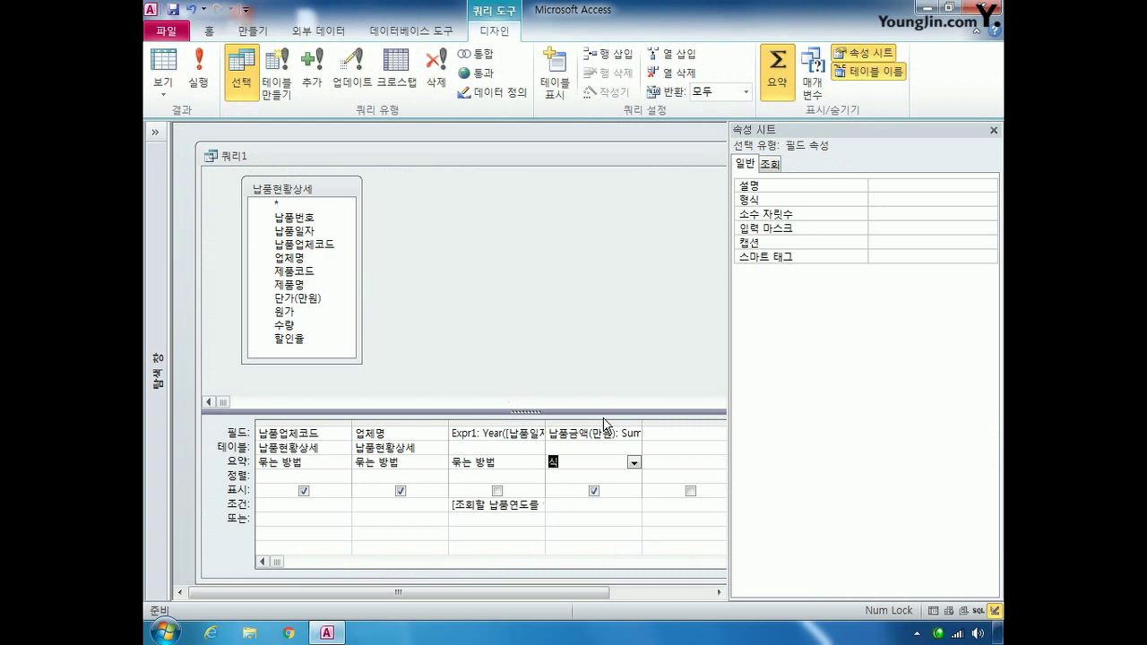
click(604, 421)
click(898, 195)
text(#)
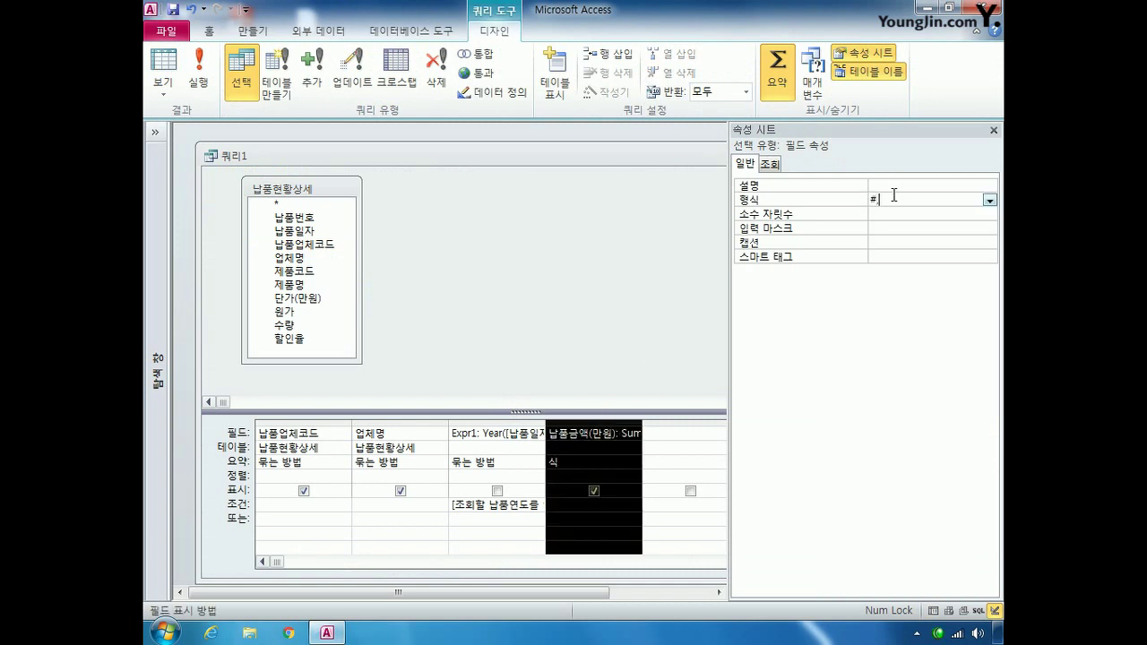
text(,##0)
- Rerun the query for delivery year 2007 to check the amount formatting
click(198, 72)
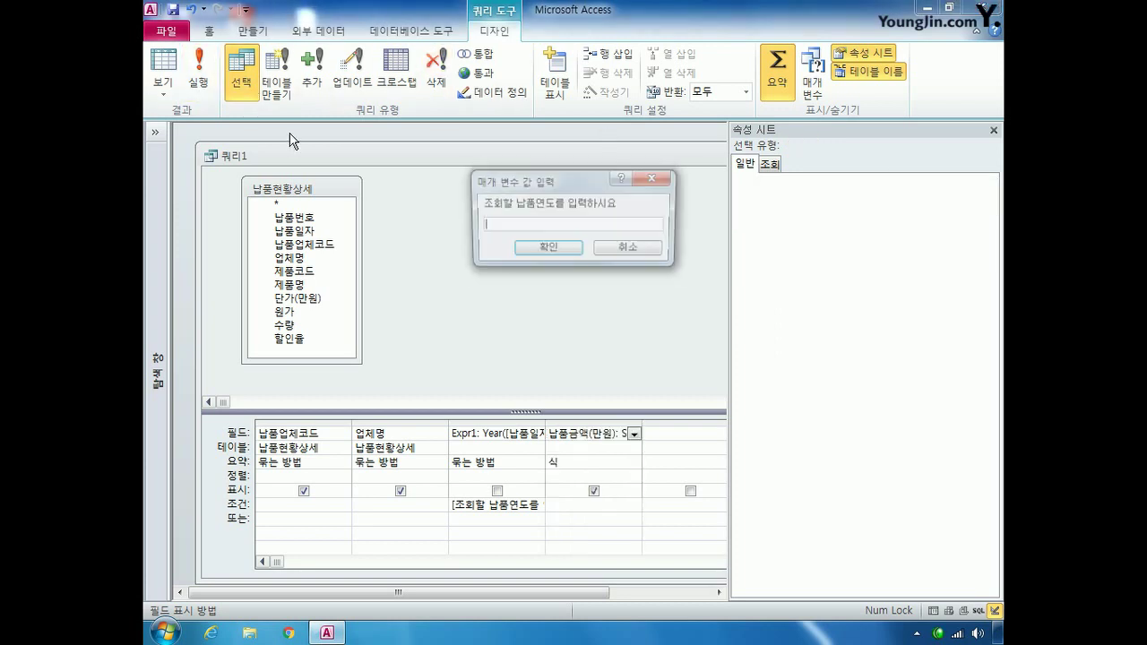
text(2007)
key(Return)
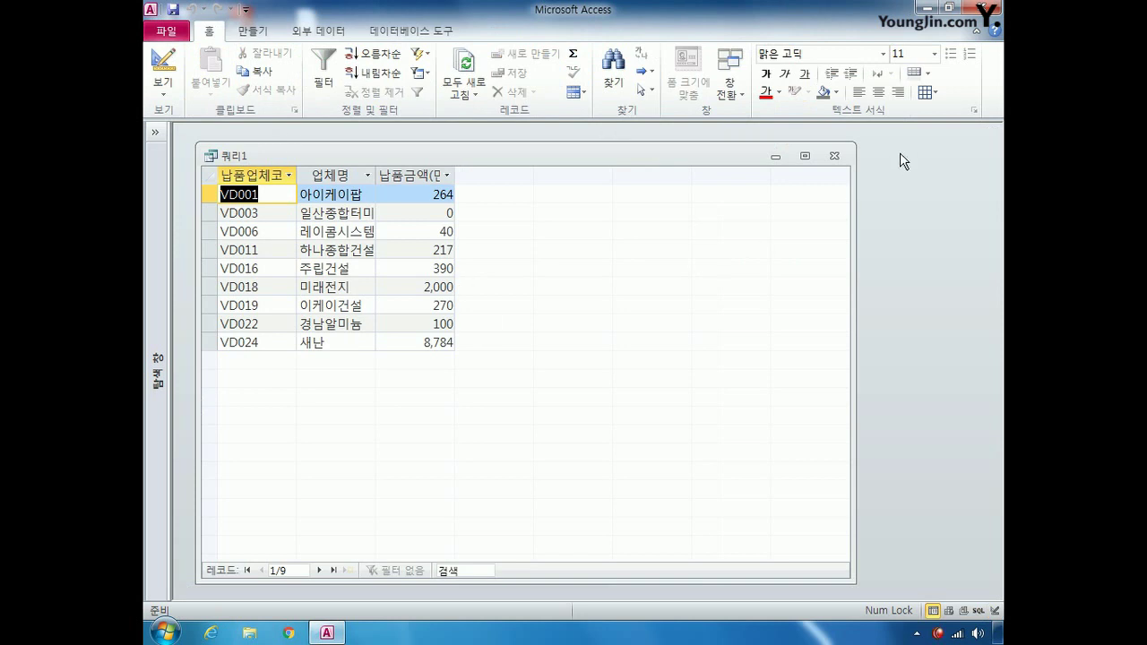
- Close the query, saving it as 업체별납품금액조회, and expand the list of database objects
click(833, 156)
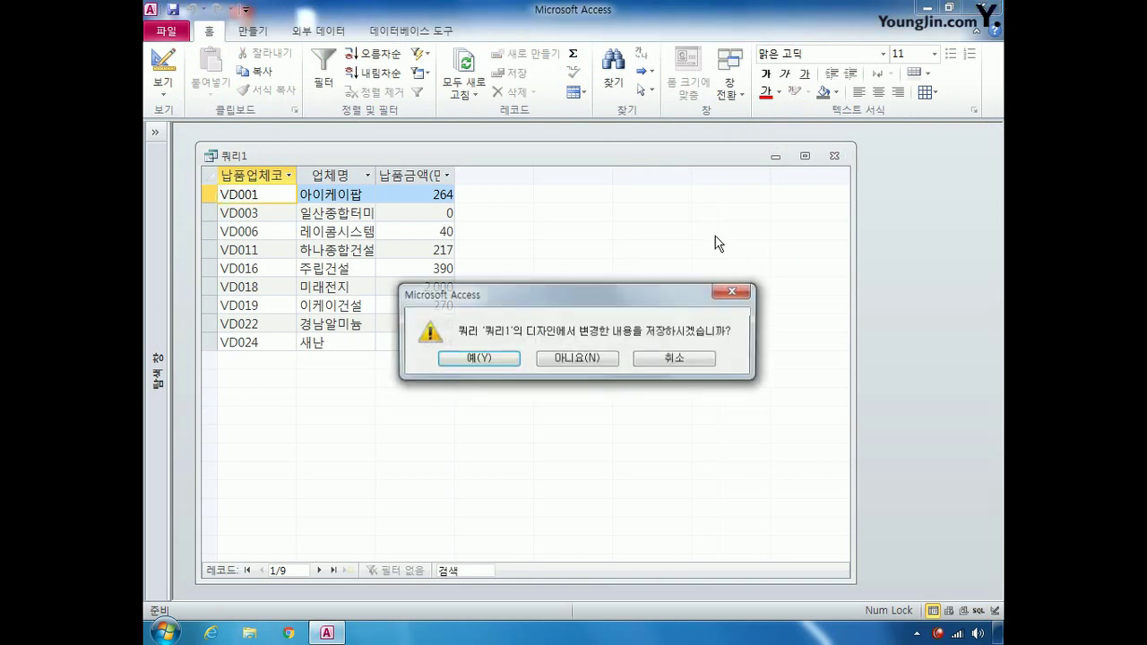
click(498, 361)
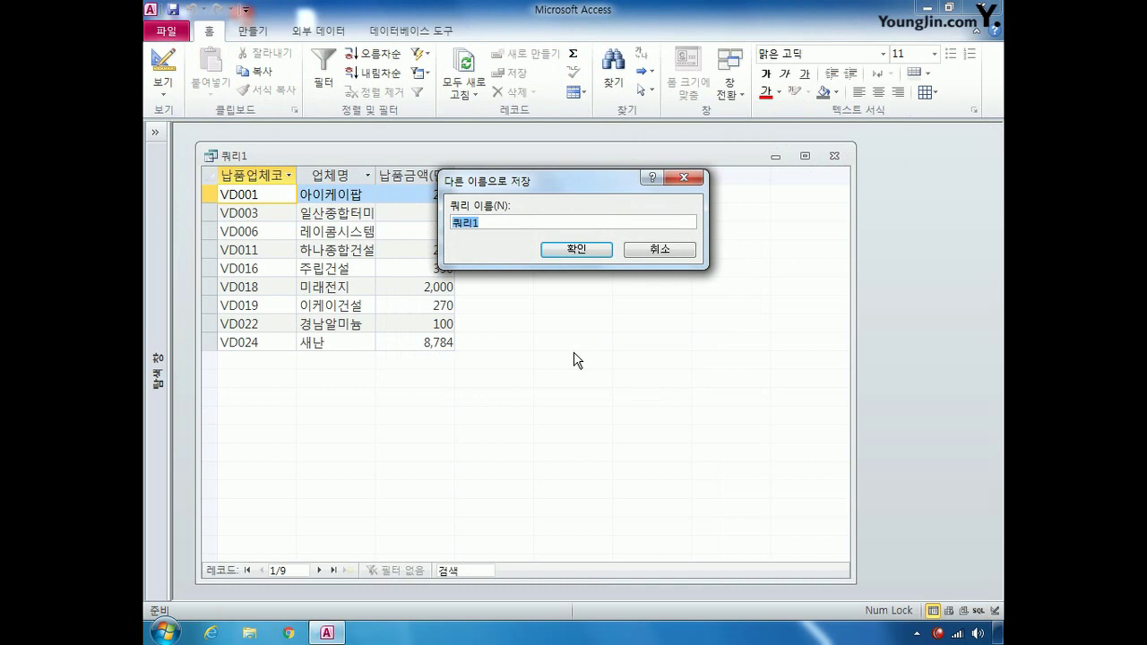
text(업체별납품금액합계)
key(Return)
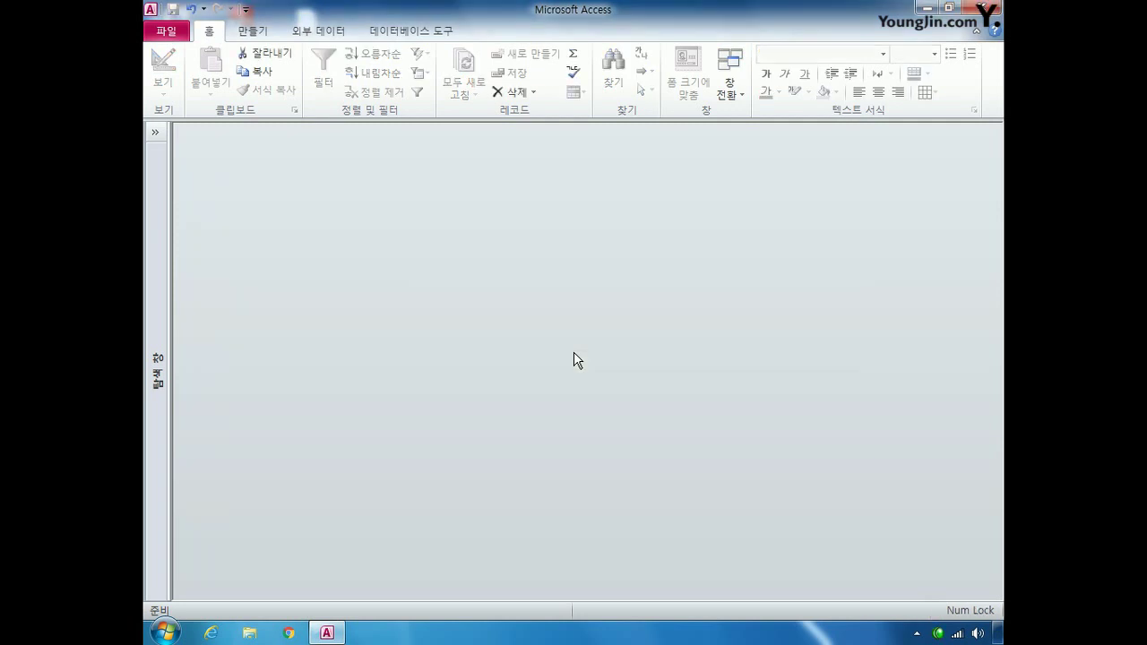
click(156, 131)
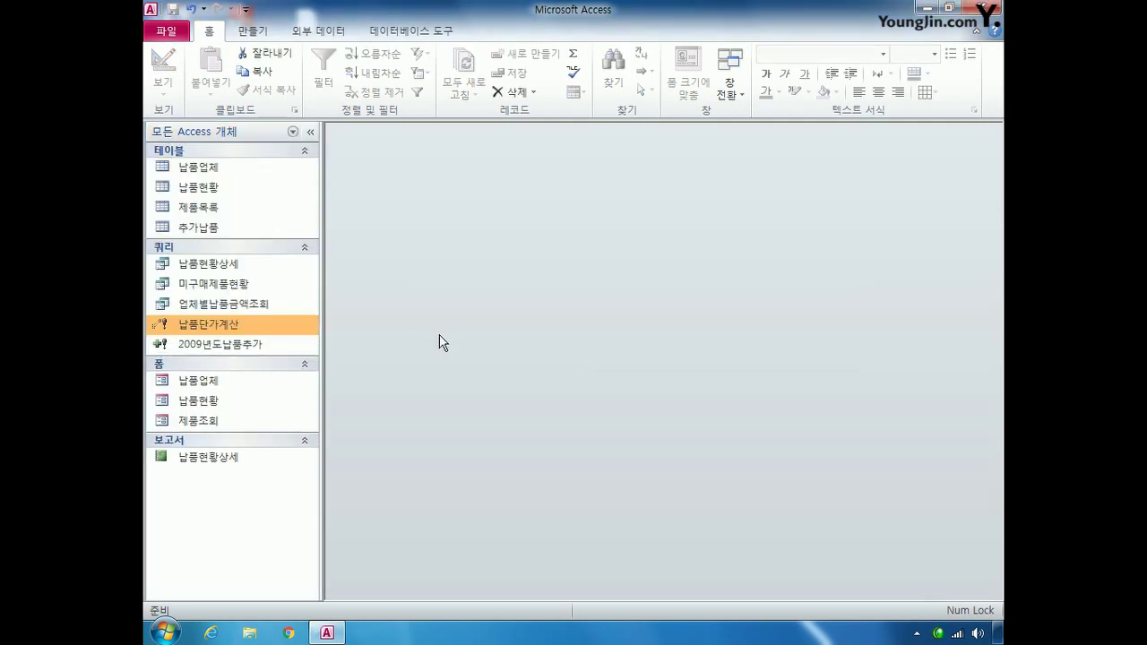